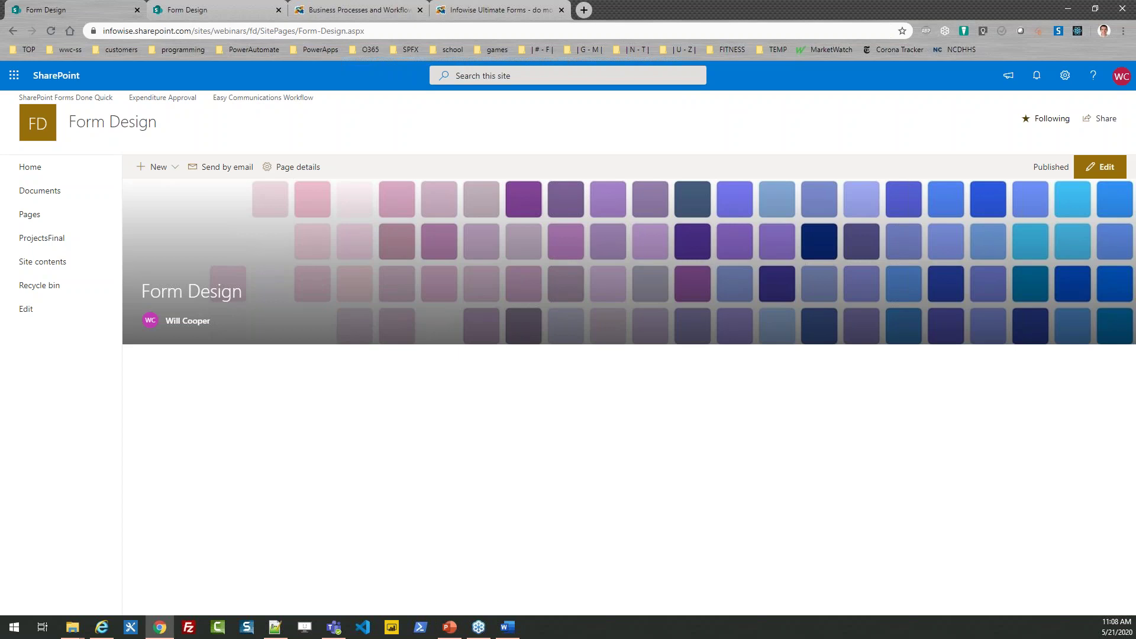
Step: Create a new empty list named 'Projects' from the Form Design site's contents
key("alt+Tab")
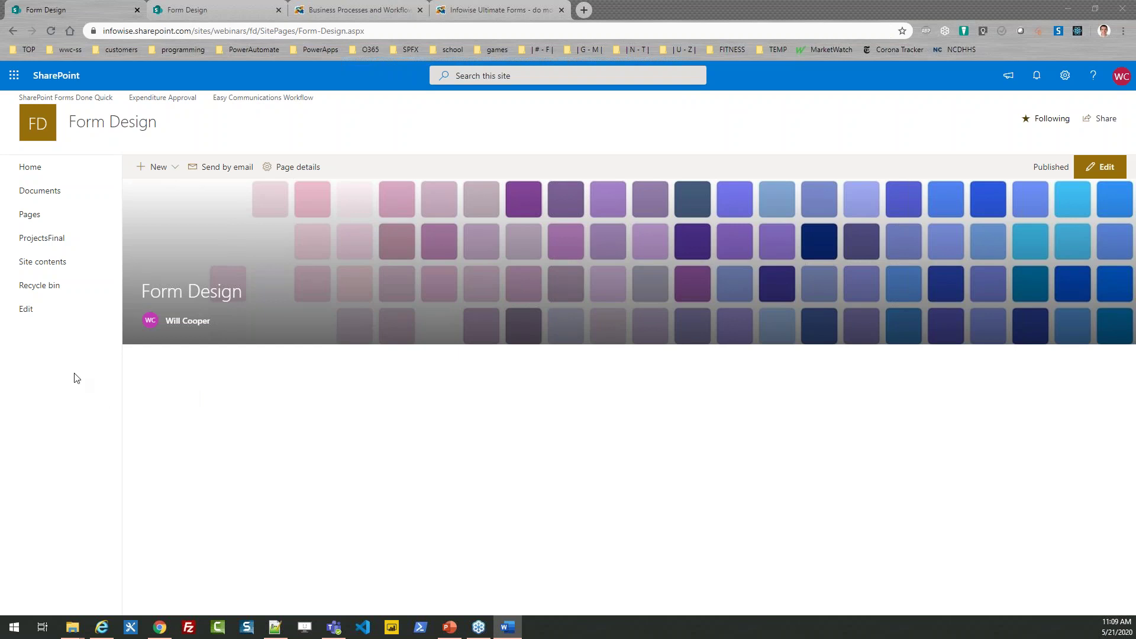
left_click(58, 273)
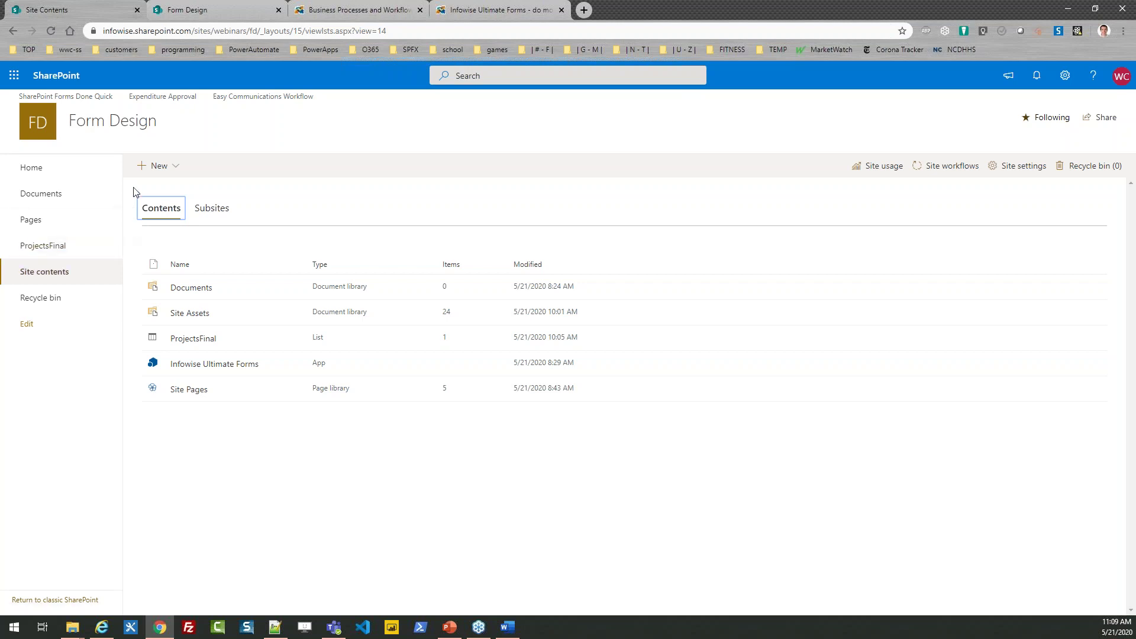
left_click(173, 170)
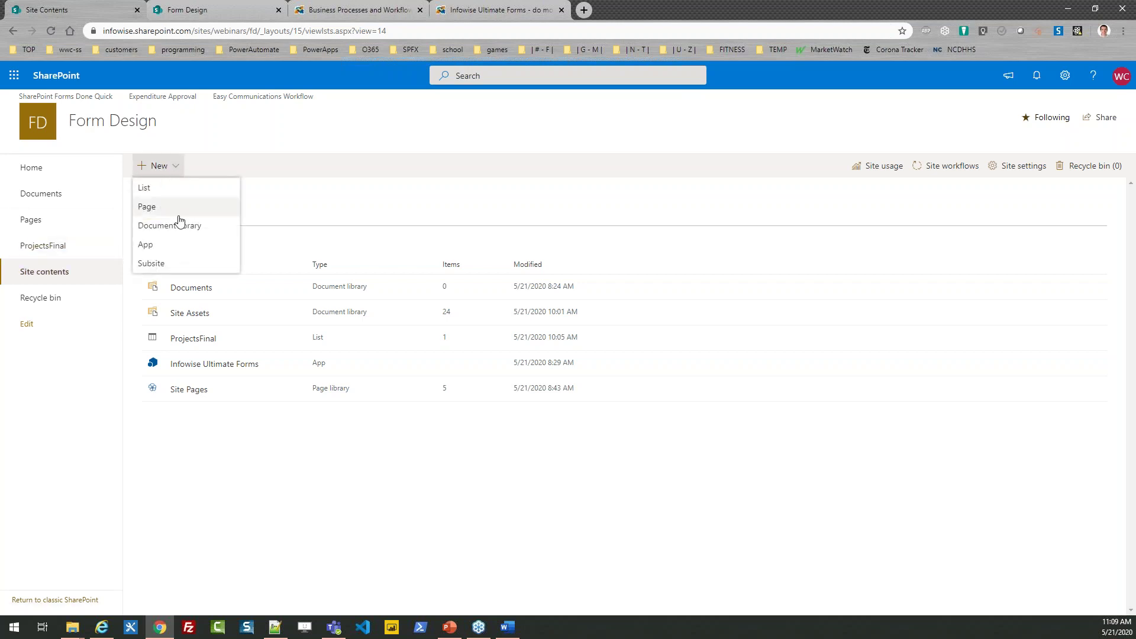
left_click(166, 195)
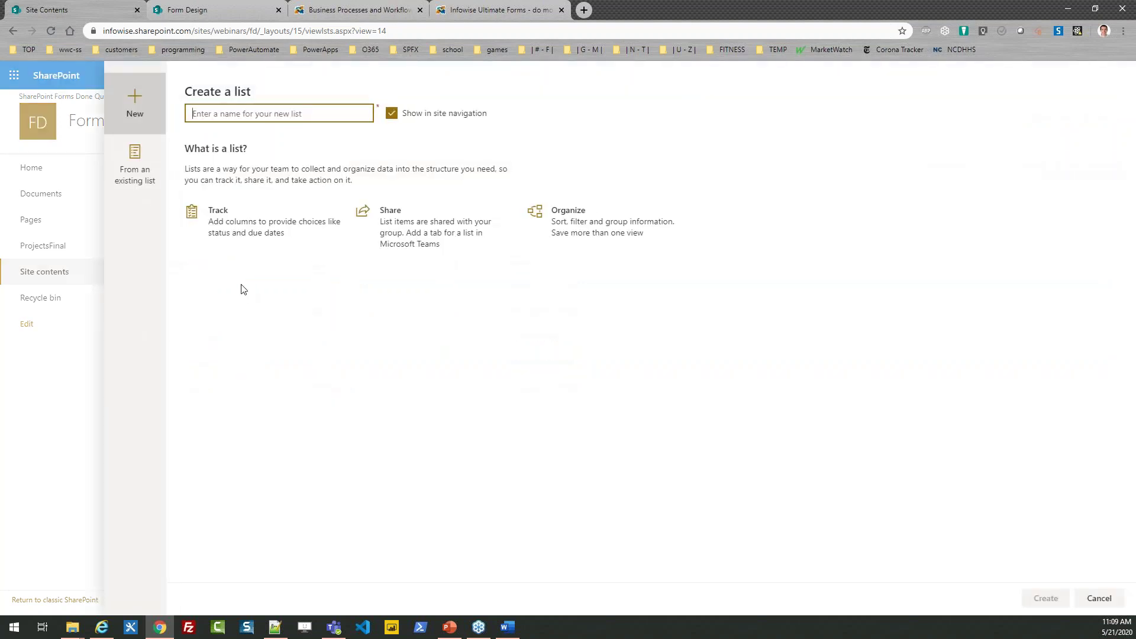
type("Projects")
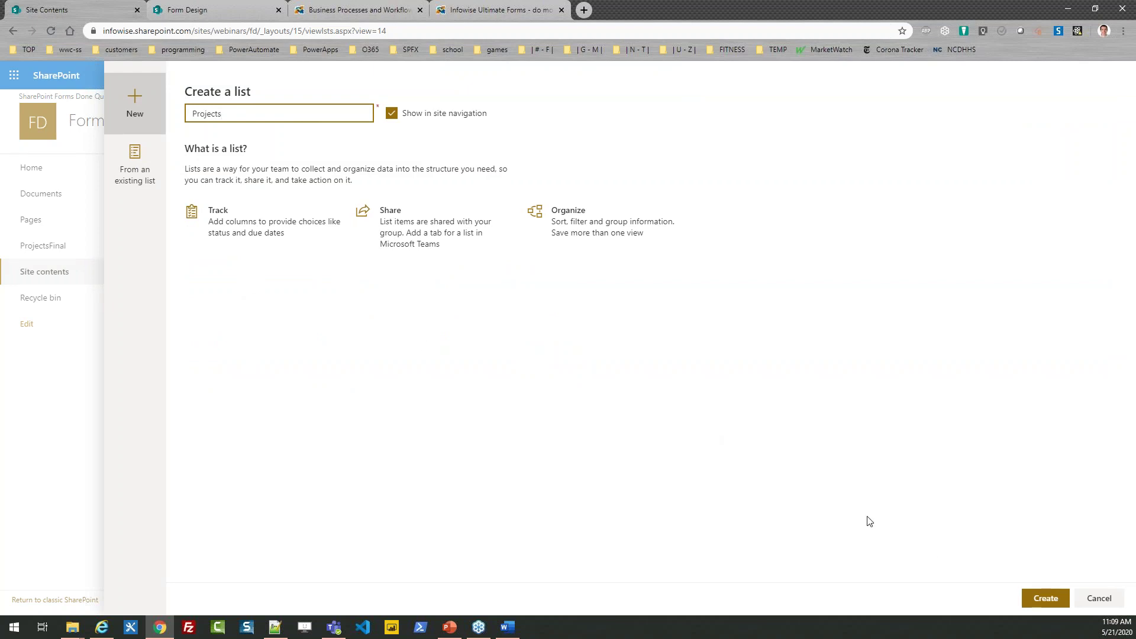
left_click(1046, 598)
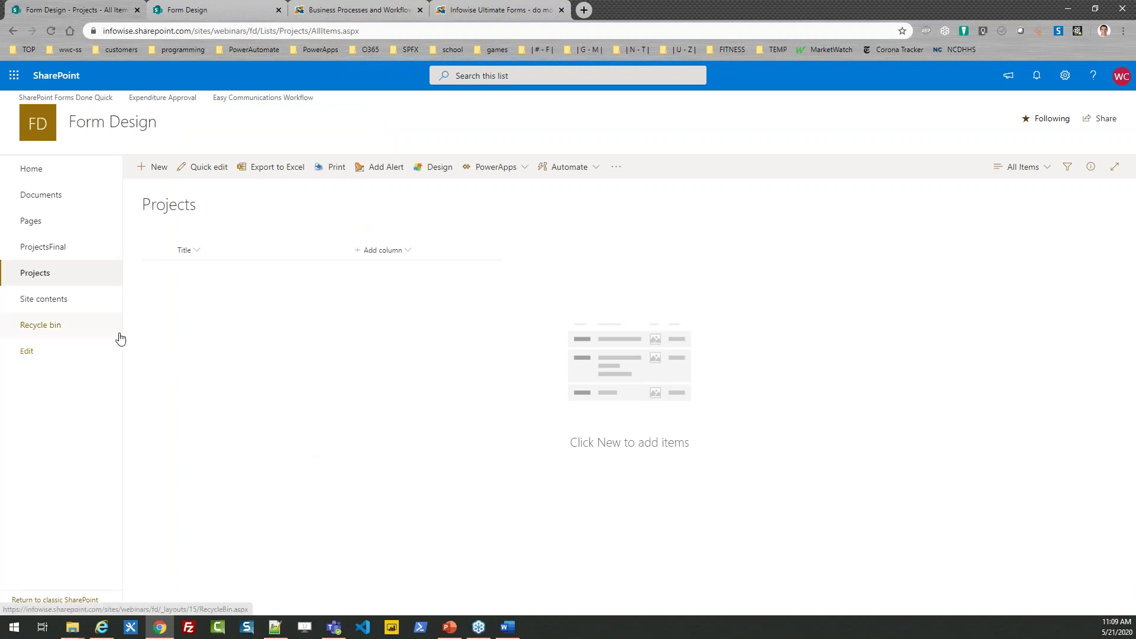
left_click(50, 305)
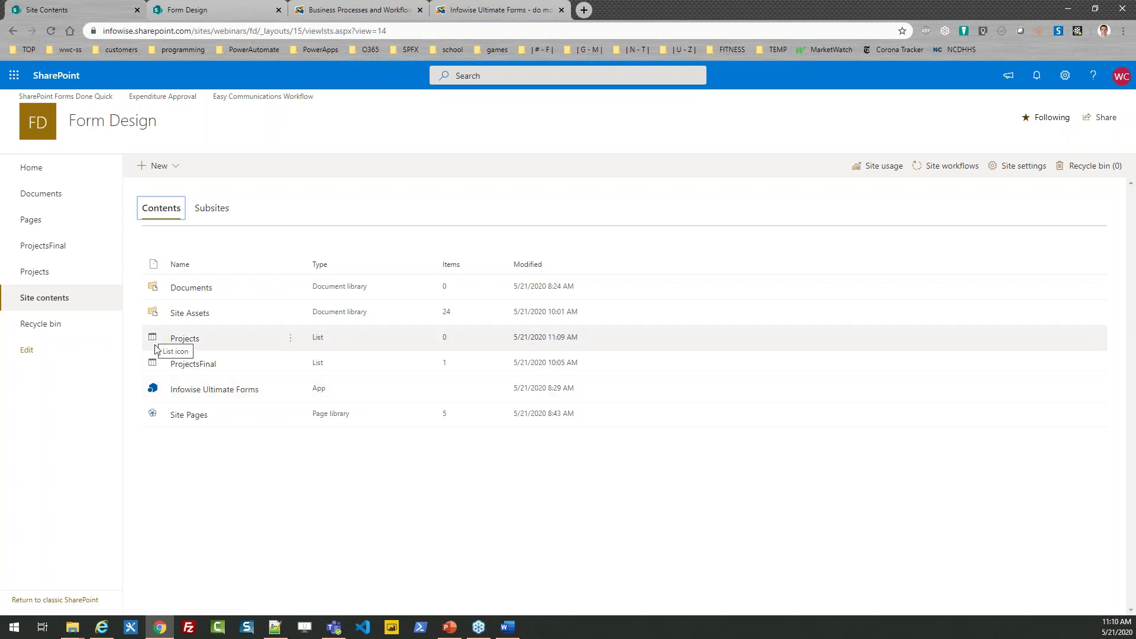
Step: Open the new Projects list and look through the other open browser tabs
left_click(43, 272)
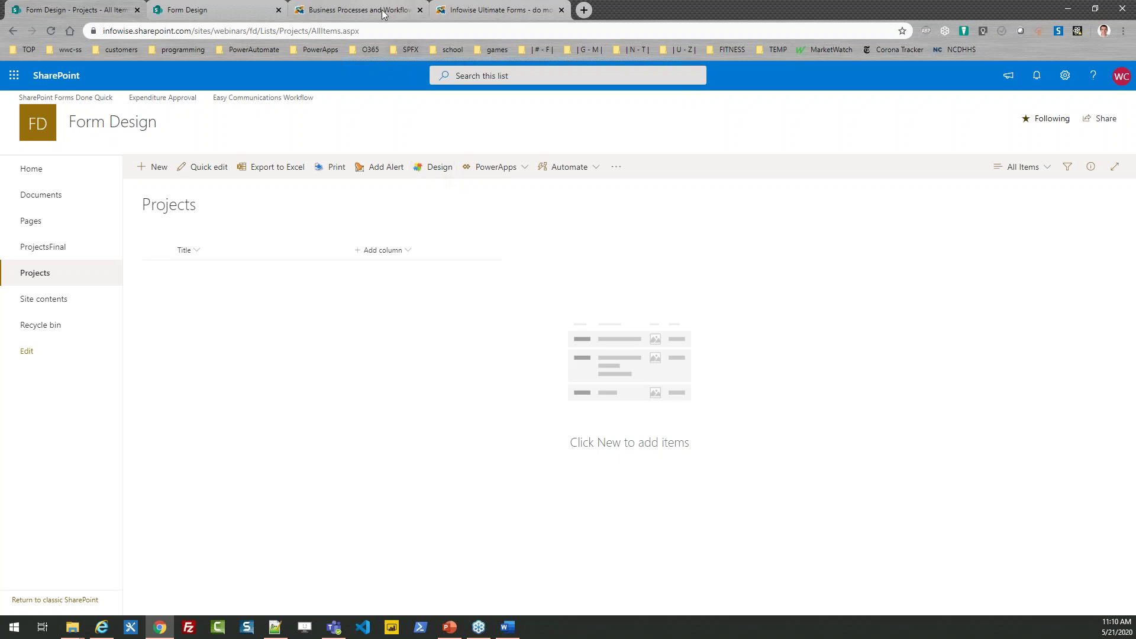
left_click(413, 10)
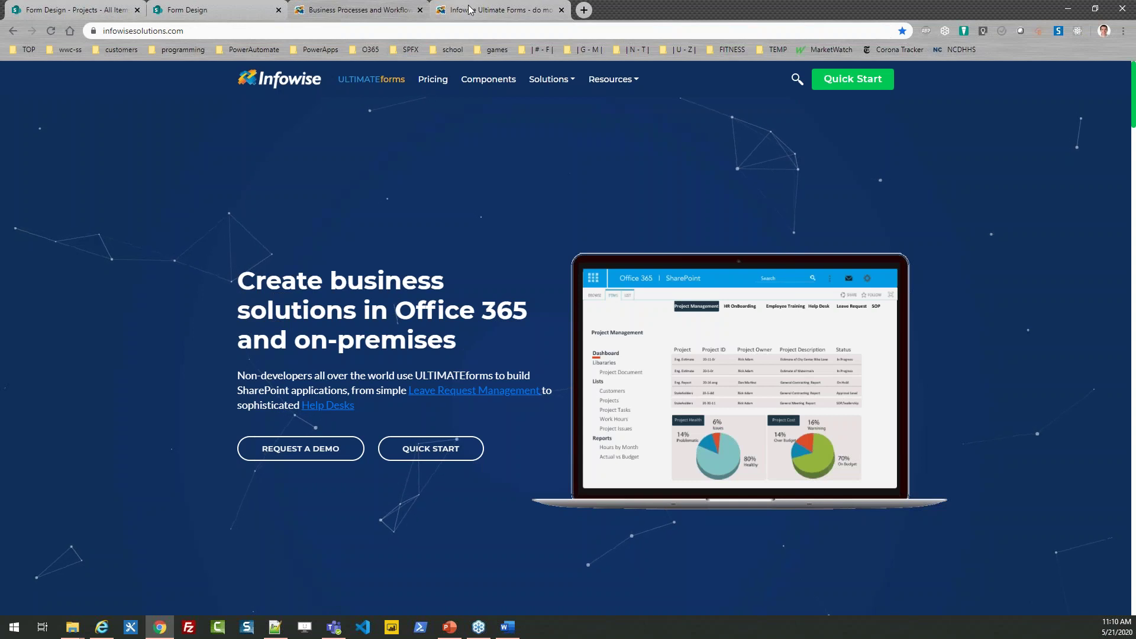
left_click(473, 10)
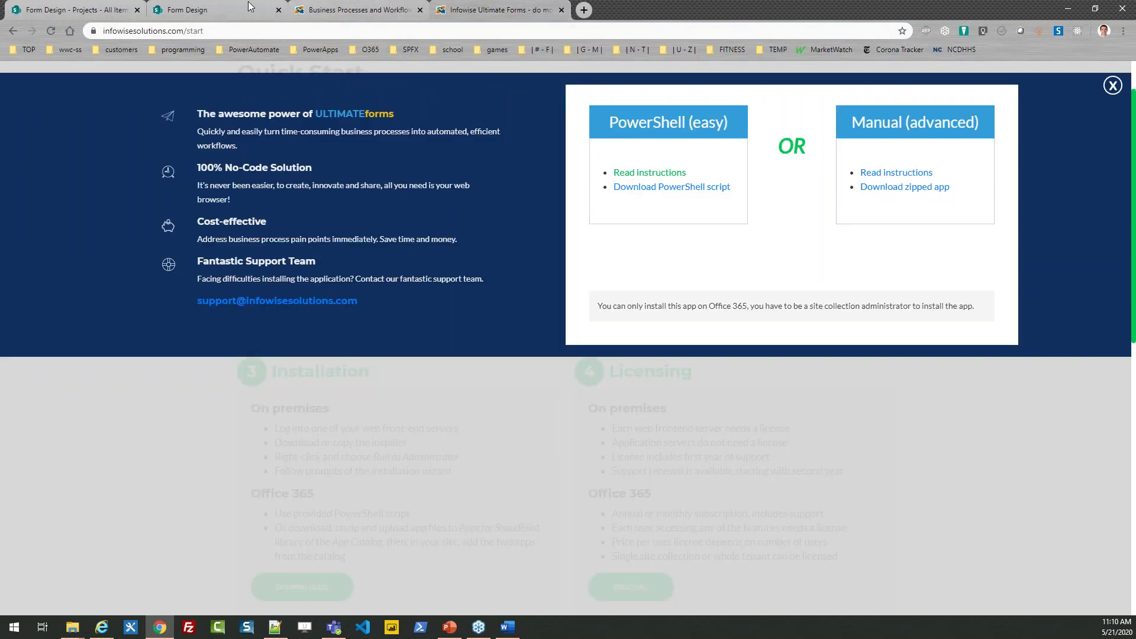
left_click(225, 7)
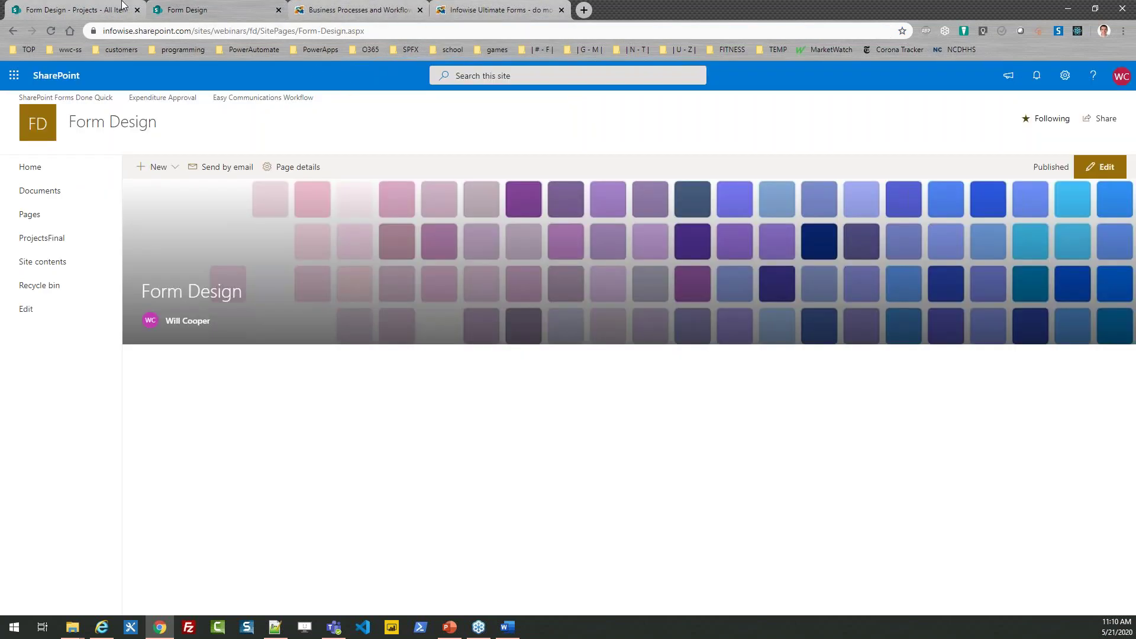
left_click(89, 9)
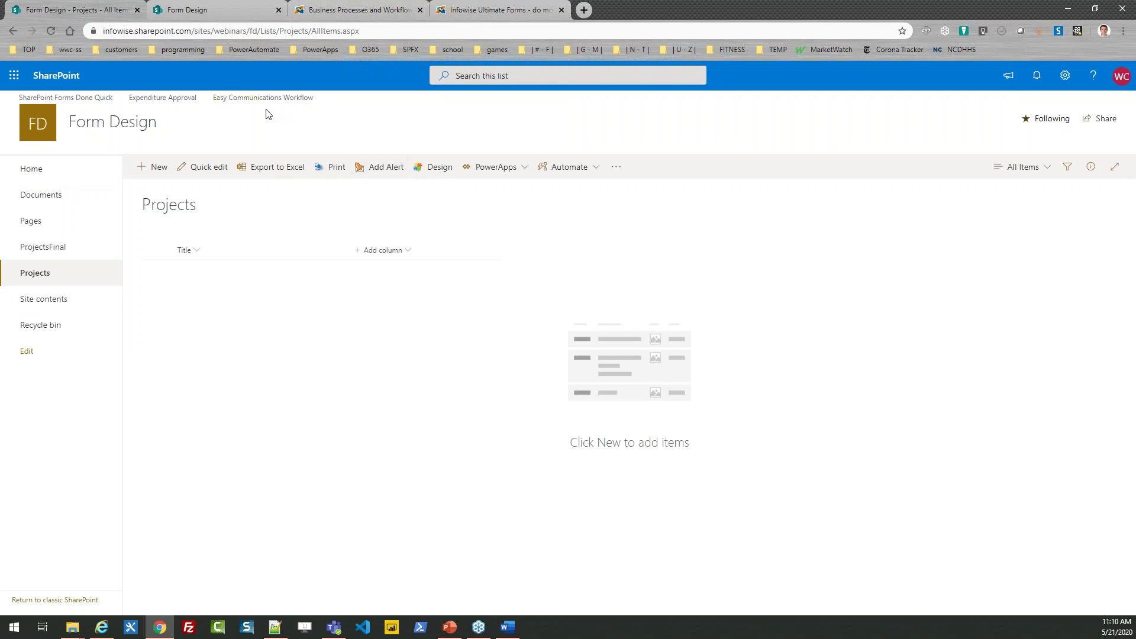
Step: Duplicate the Projects list browser tab and launch Infowise design for the list
right_click(99, 16)
left_click(141, 71)
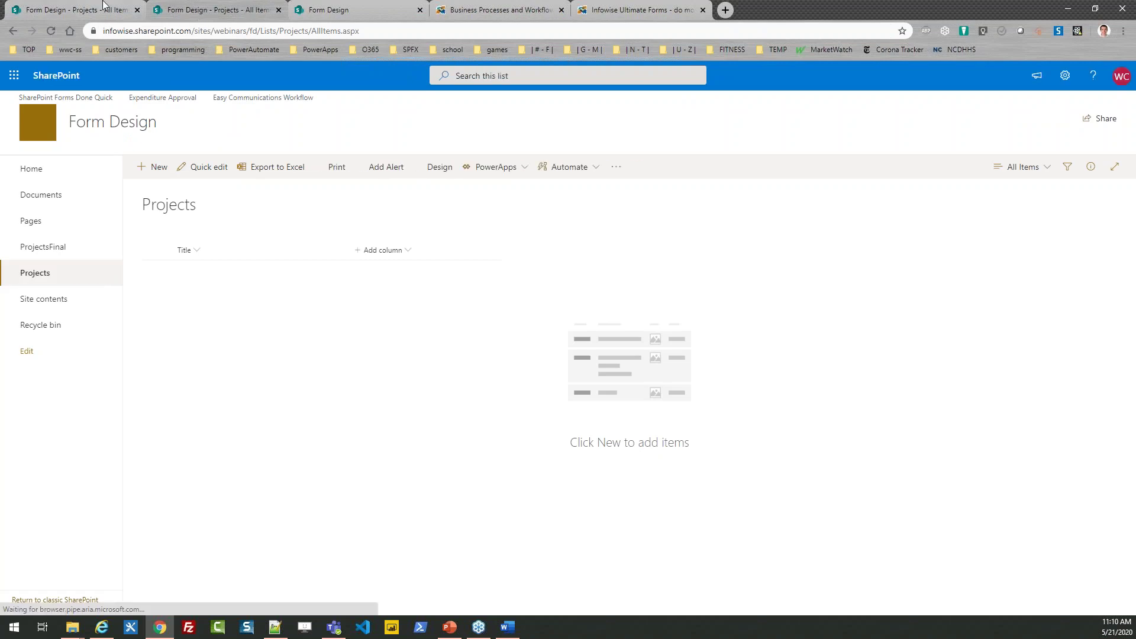
left_click(440, 166)
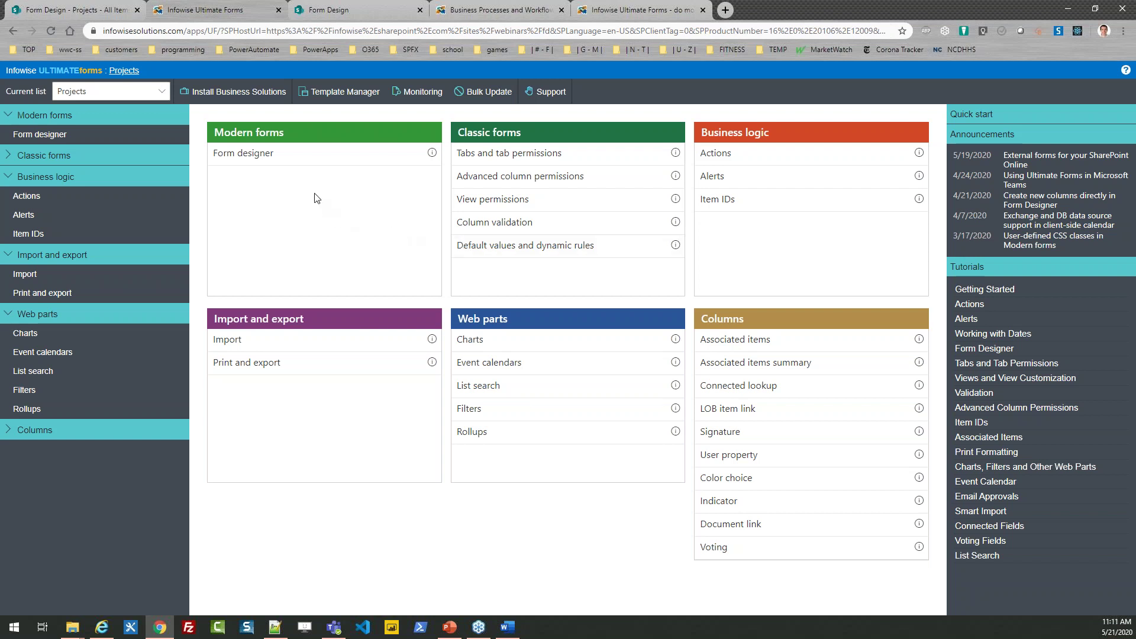
Step: Open the modern Form designer for Projects with a blank form, declining the default form
left_click(259, 159)
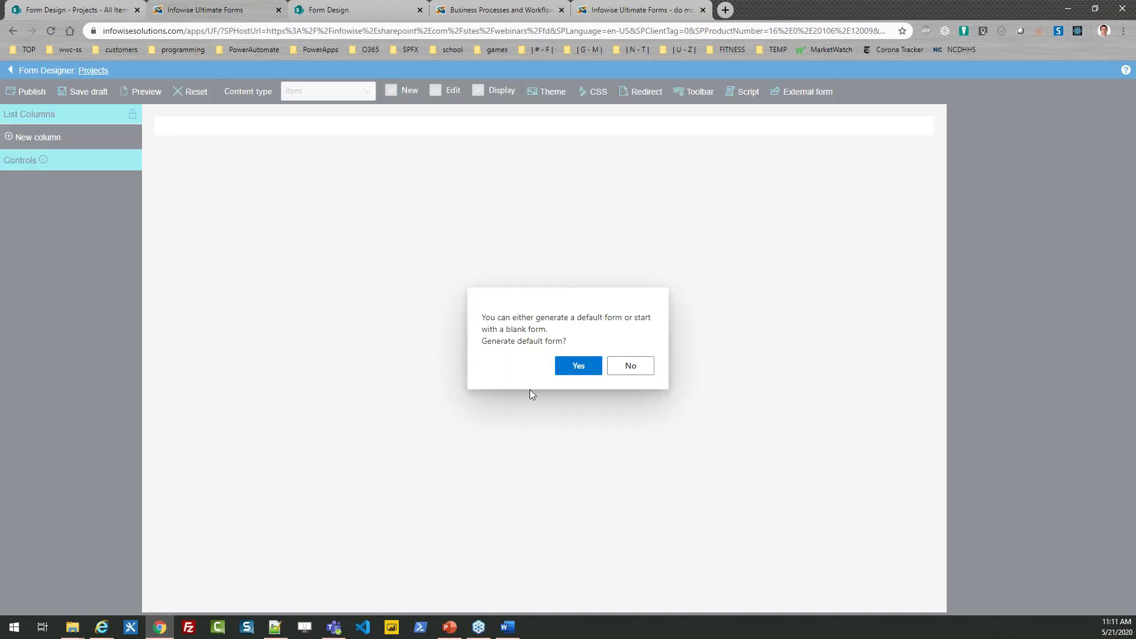
left_click(639, 367)
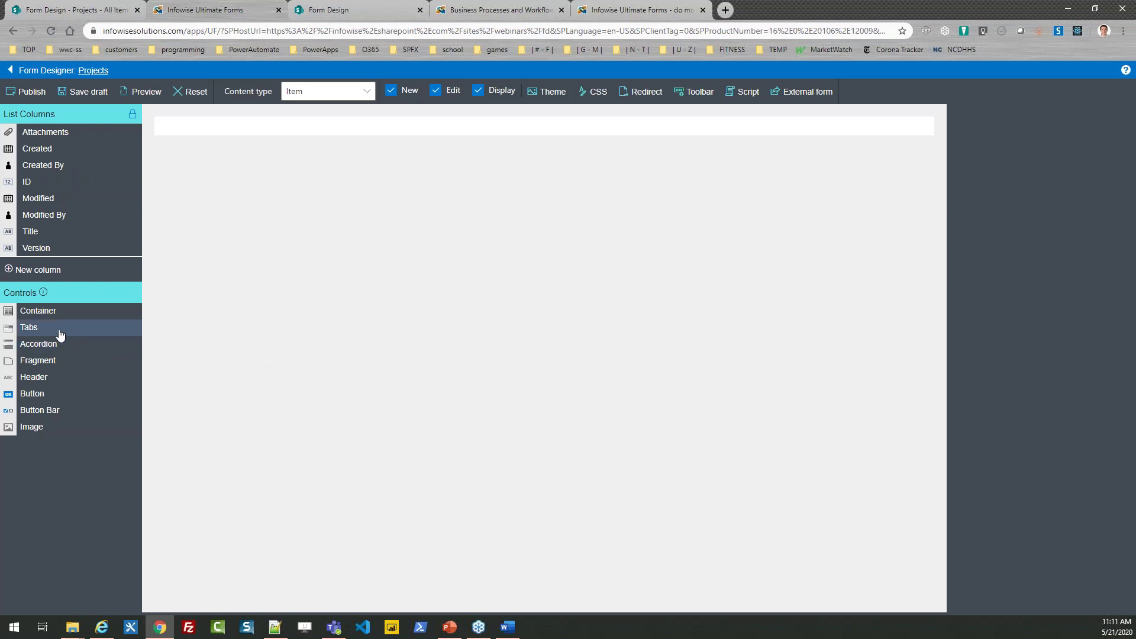
Step: Add a Tabs control to the form with tabs named Project, Progress and Document
left_click_drag(59, 335, 269, 138)
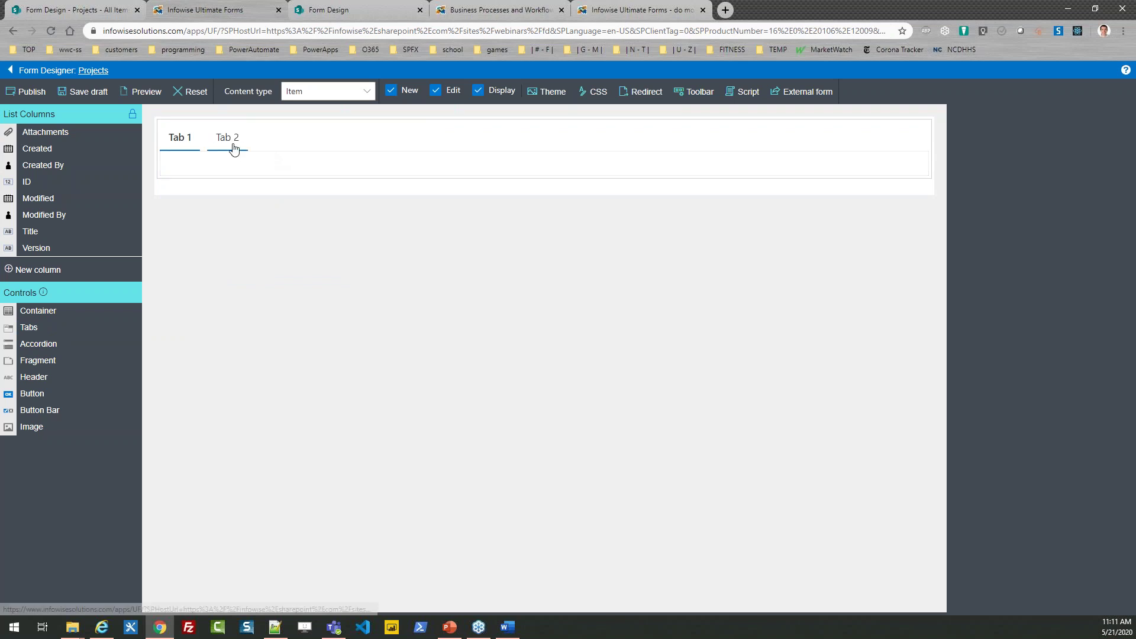
left_click(246, 142)
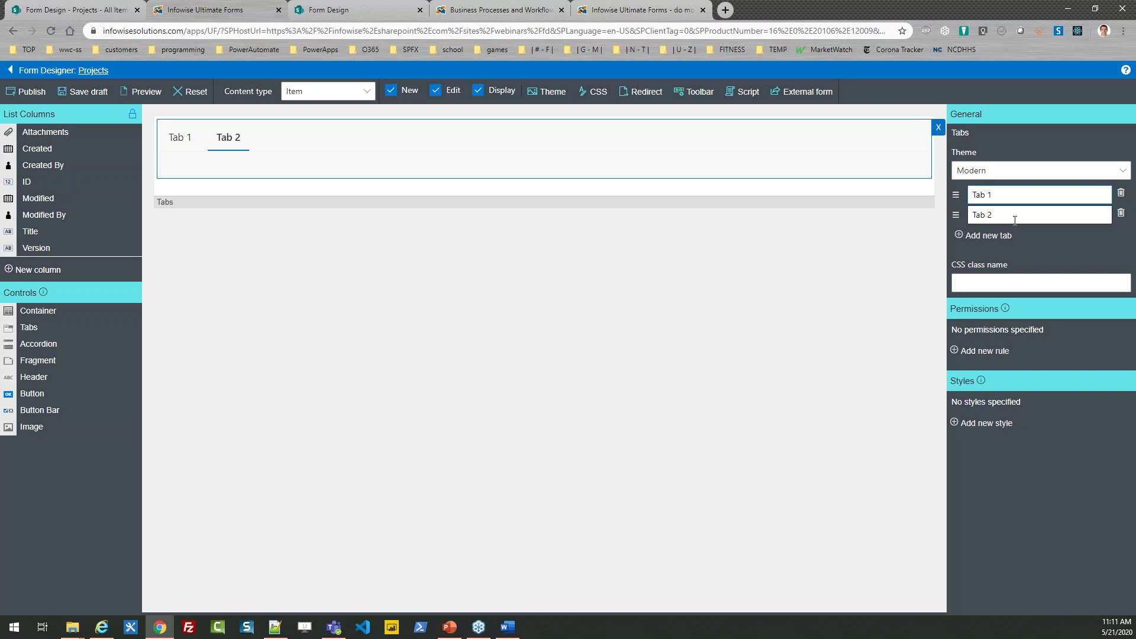
key("BackSpace")
key("BackSpace")
key("BackSpace")
key("BackSpace")
key("BackSpace")
type("Project")
key("Tab")
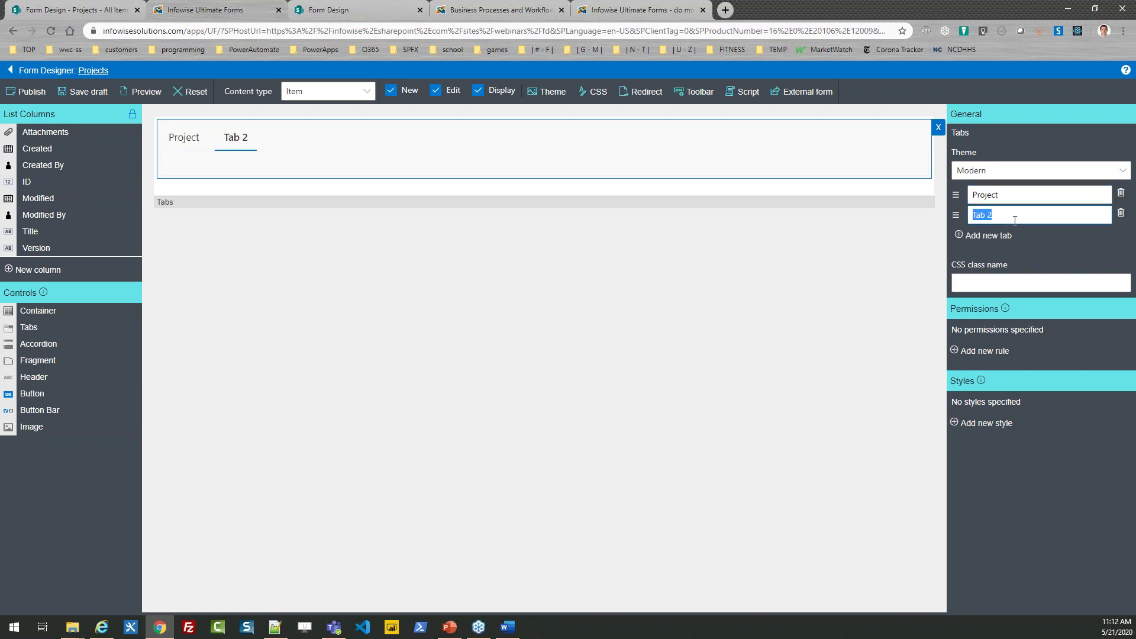
type("Progress")
left_click(1003, 236)
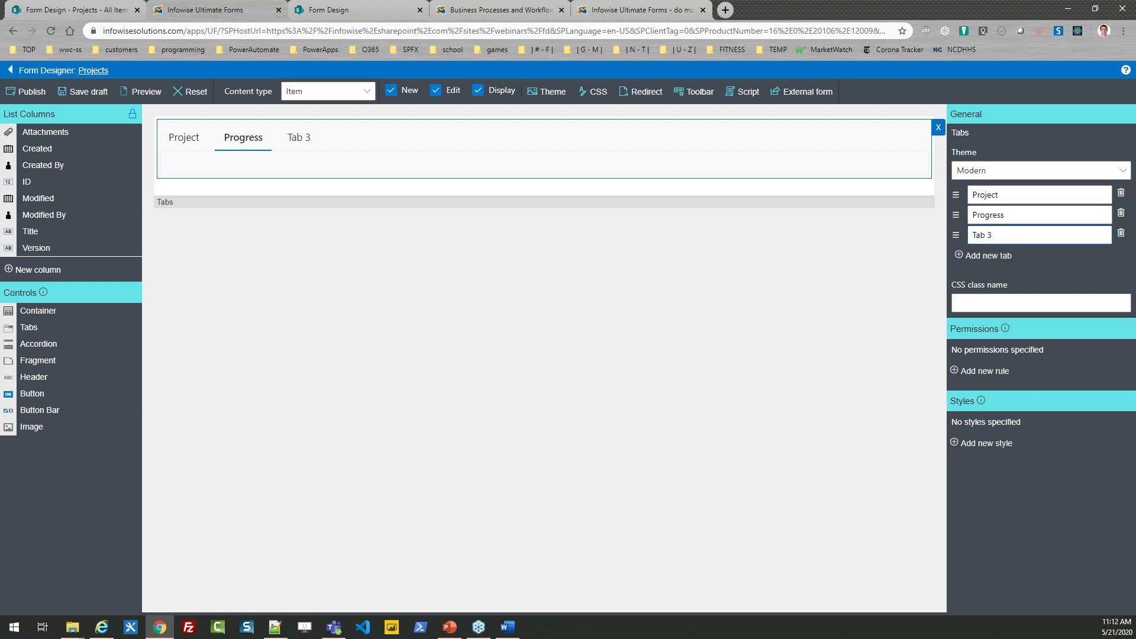
key("BackSpace")
key("BackSpace")
key("BackSpace")
key("BackSpace")
key("BackSpace")
type("Document")
Step: Drop a Container into each of the Project, Progress and Document tabs, then add a Button Bar below
left_click(185, 144)
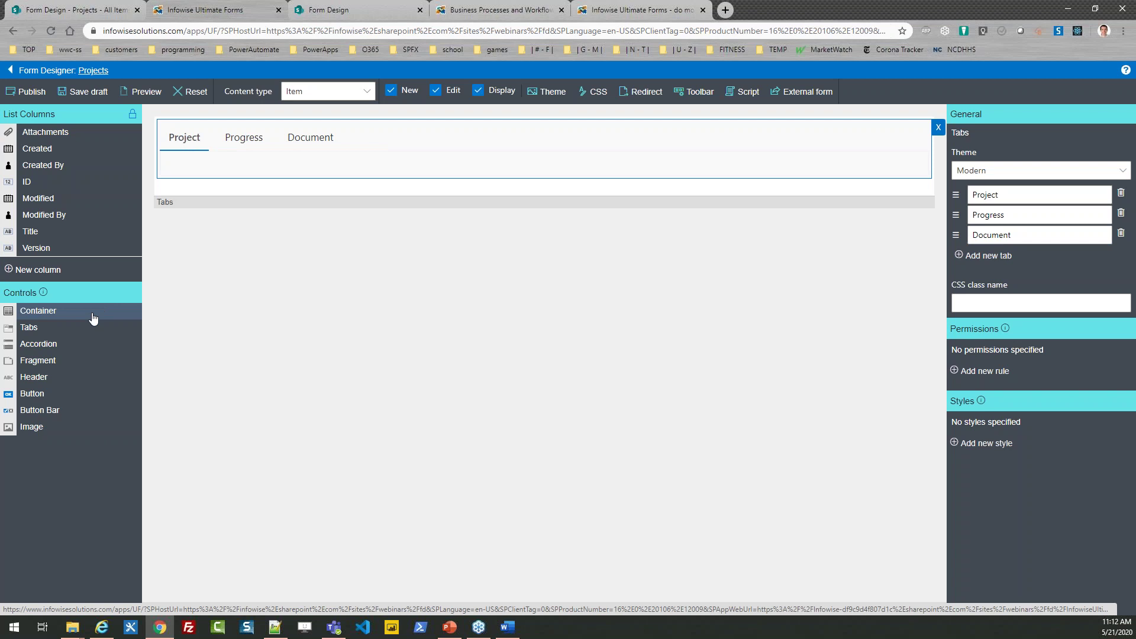
left_click_drag(52, 318, 215, 166)
left_click(242, 136)
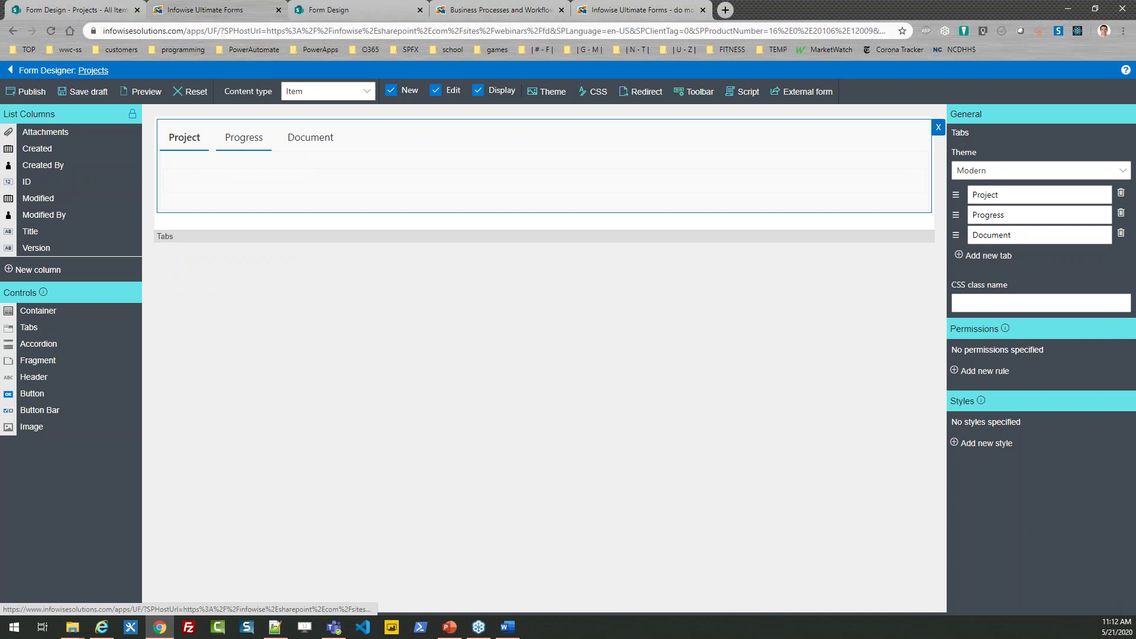
left_click_drag(48, 319, 230, 171)
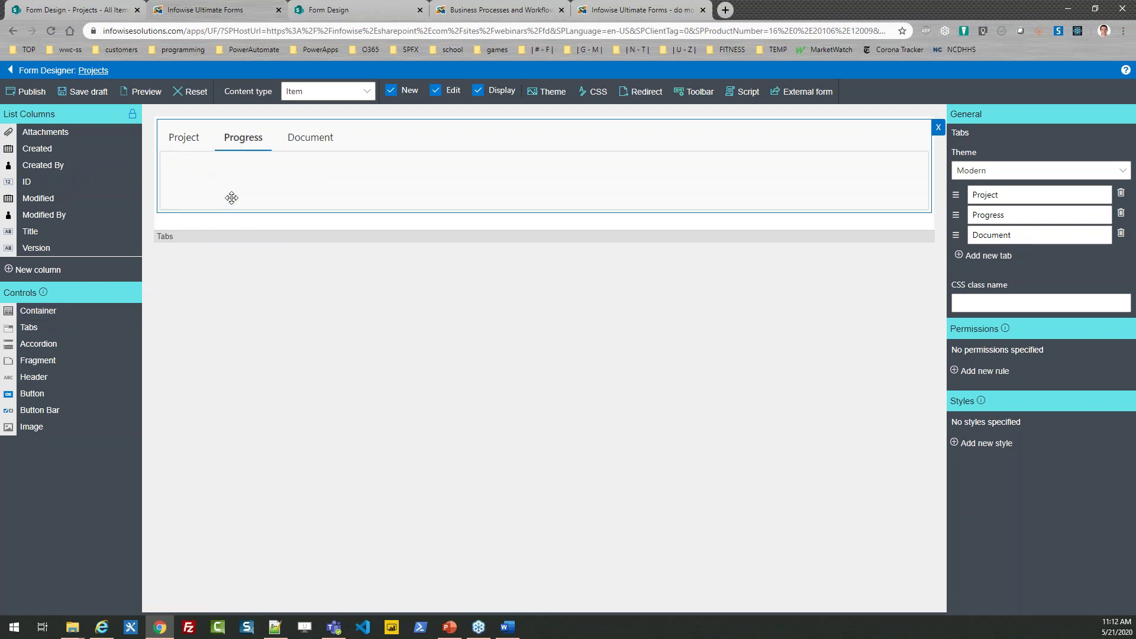
left_click(308, 141)
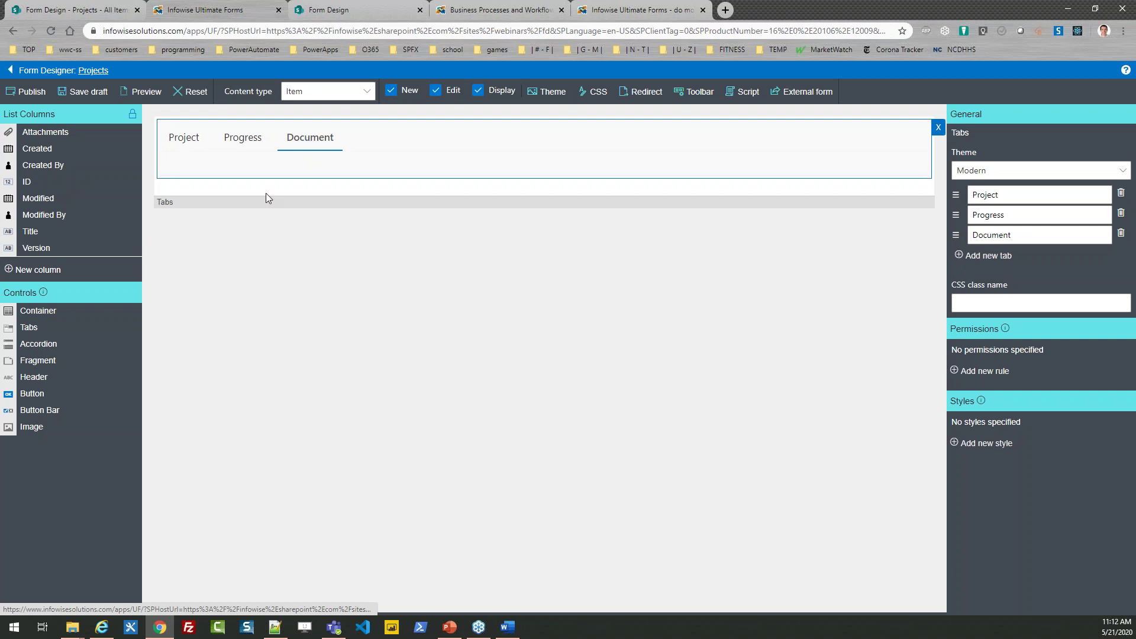
left_click_drag(67, 312, 272, 171)
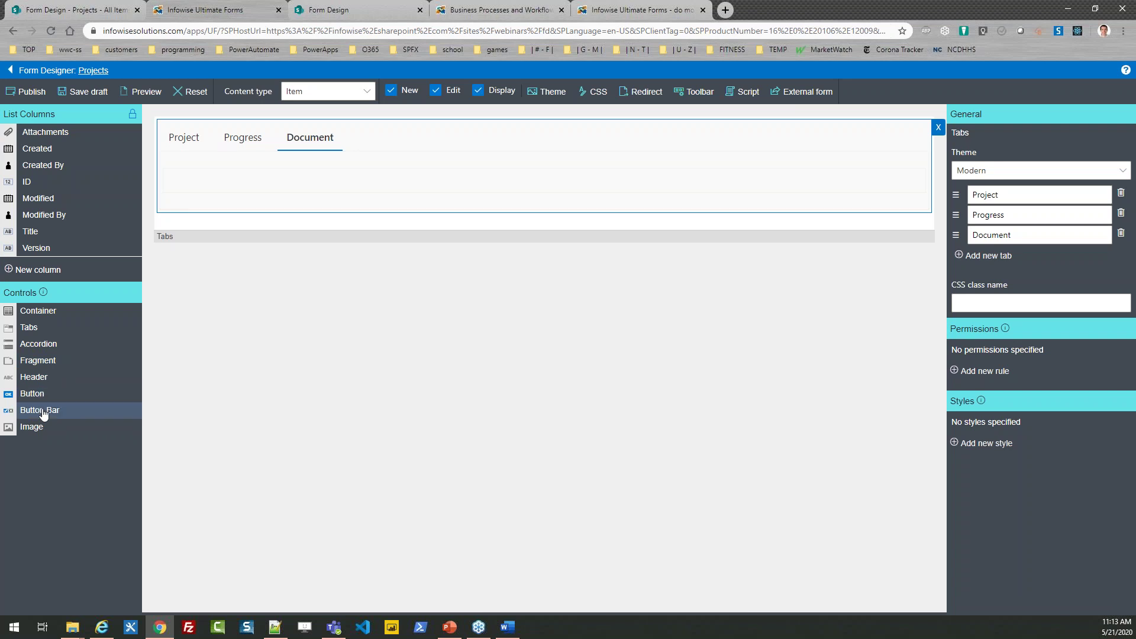
left_click_drag(43, 414, 308, 231)
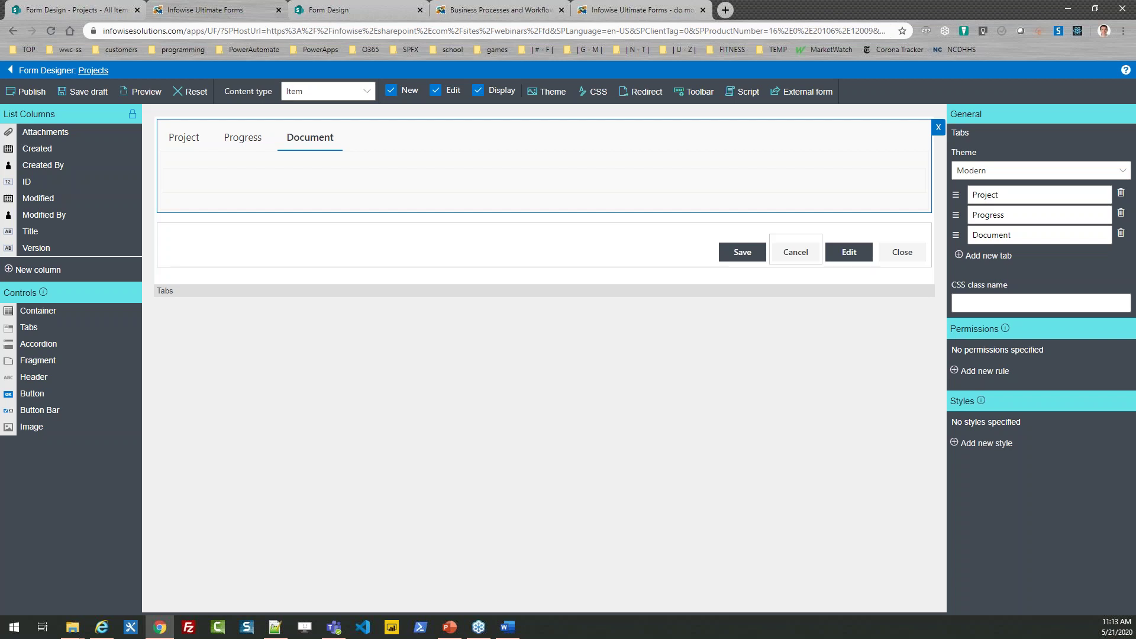
left_click(760, 262)
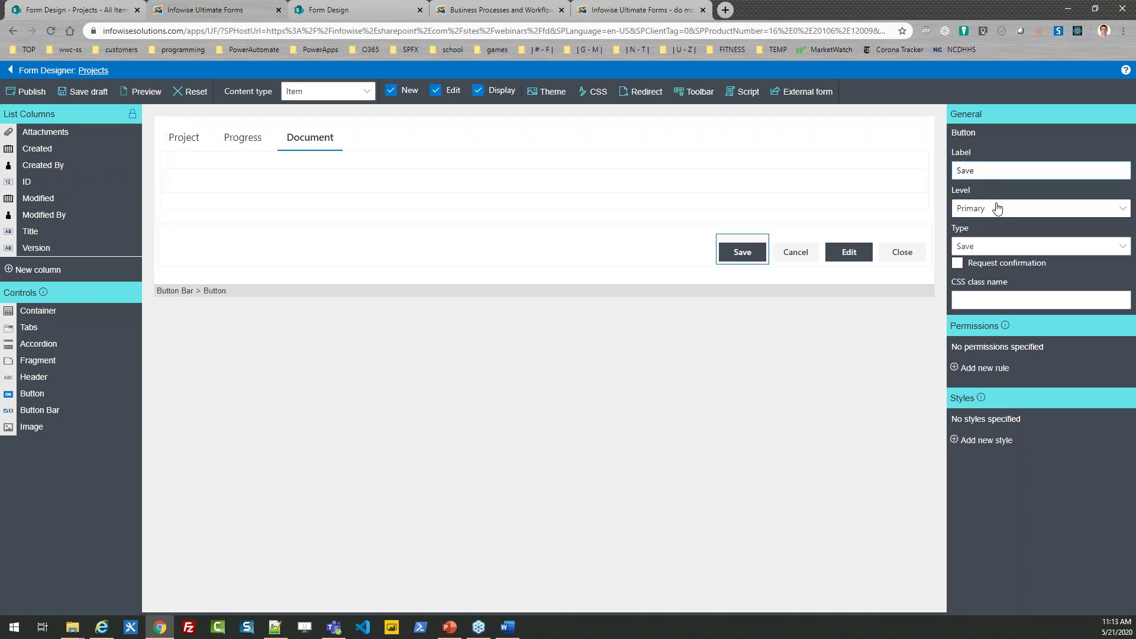
Step: Relabel the Save button 'Submit' and put the Title field on the Project tab
key("BackSpace")
key("BackSpace")
key("BackSpace")
type("ubmit")
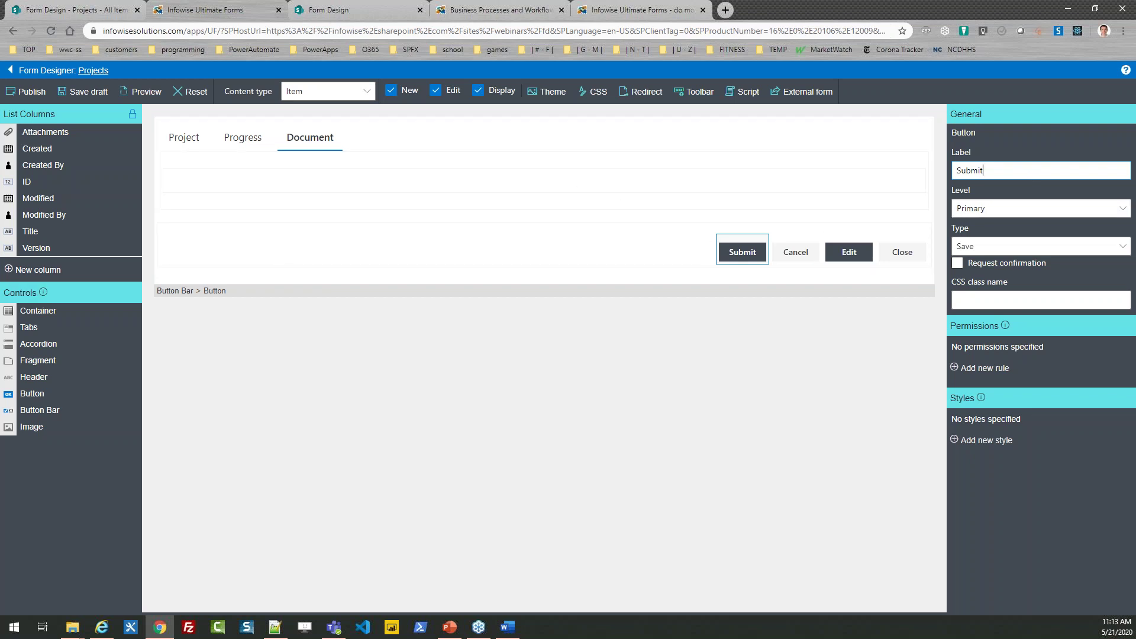
left_click(185, 141)
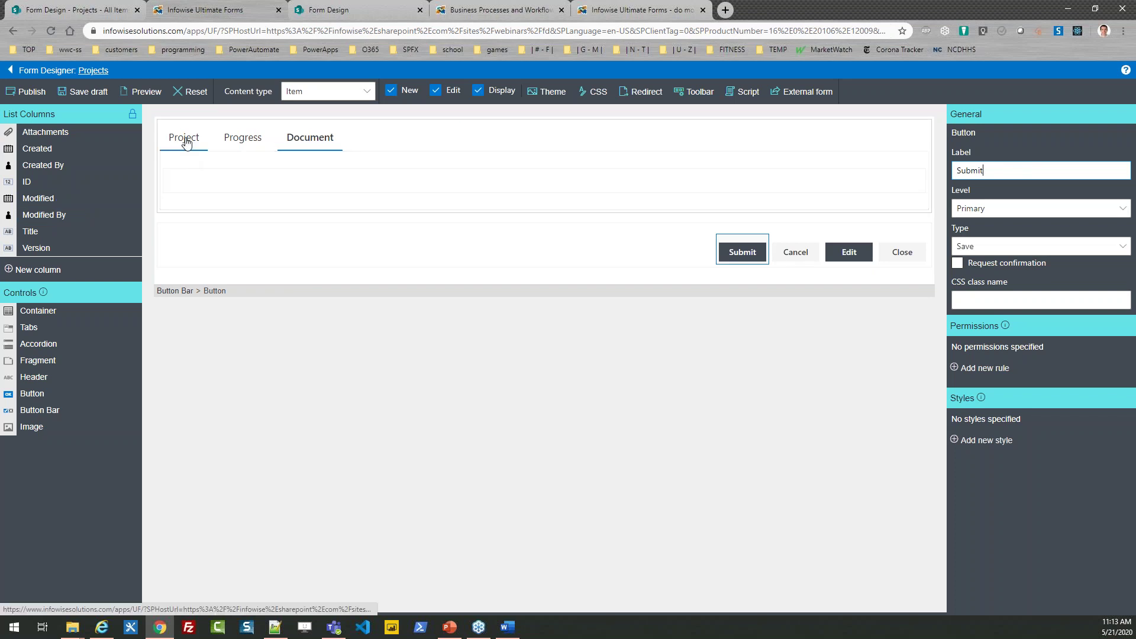
left_click_drag(33, 232, 225, 185)
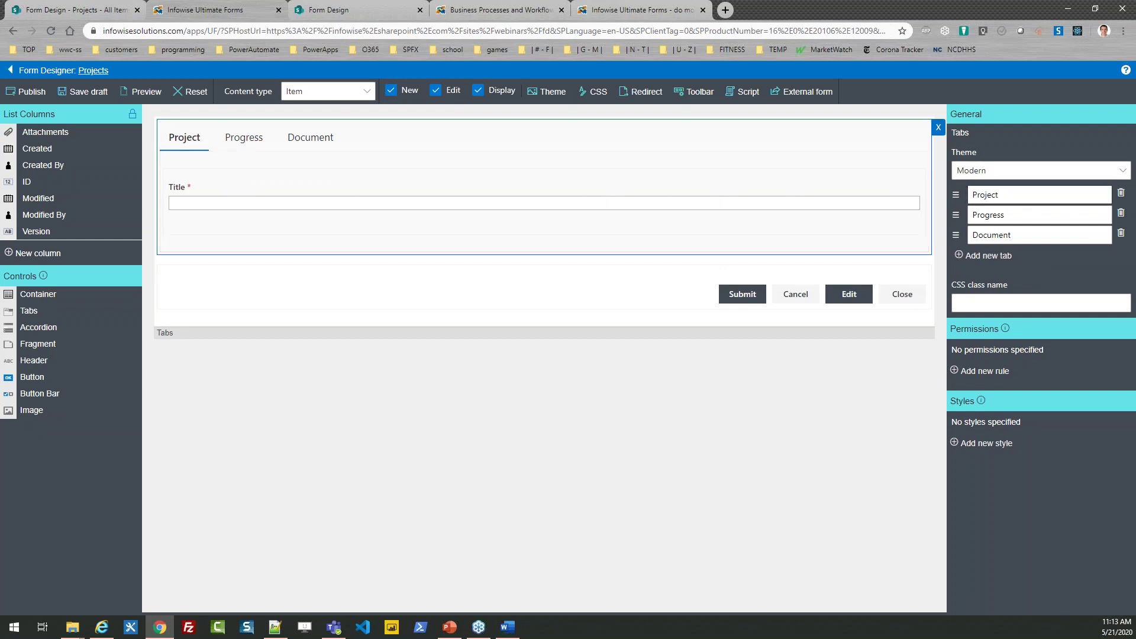
left_click(637, 188)
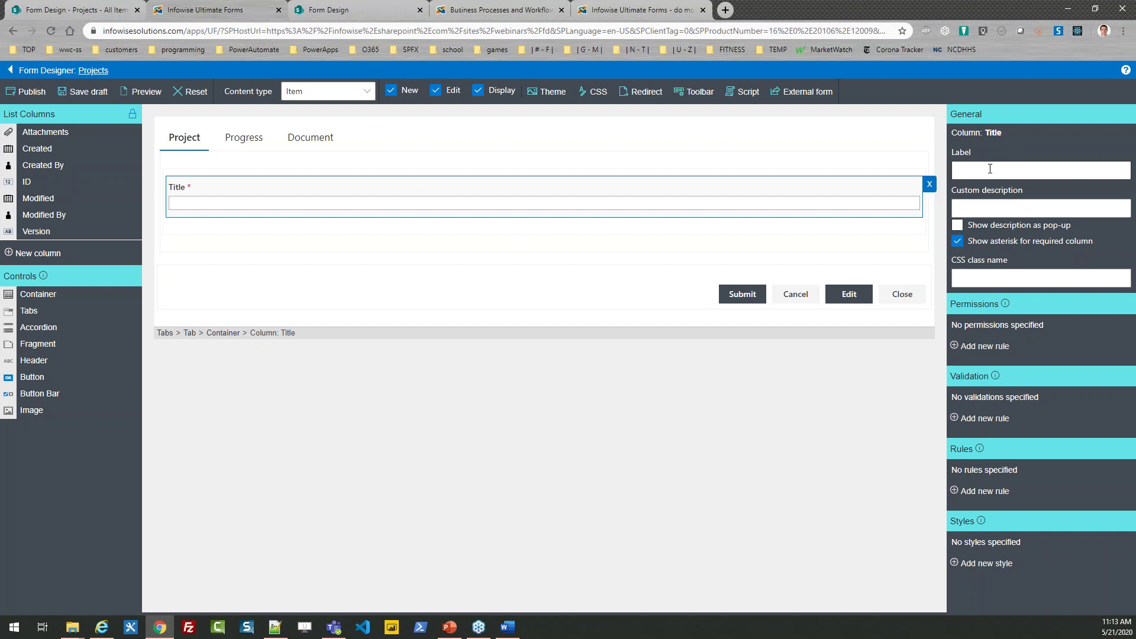
Step: Label the Title field 'Project' and add the Attachments field to the Document tab
left_click(990, 168)
type("Project")
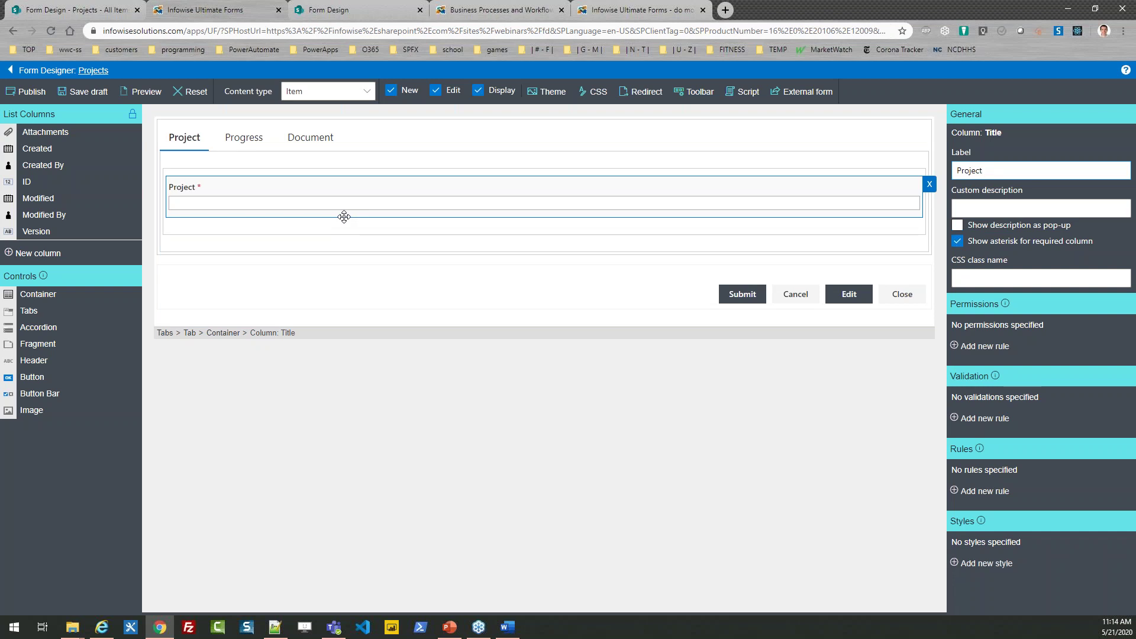
left_click(323, 141)
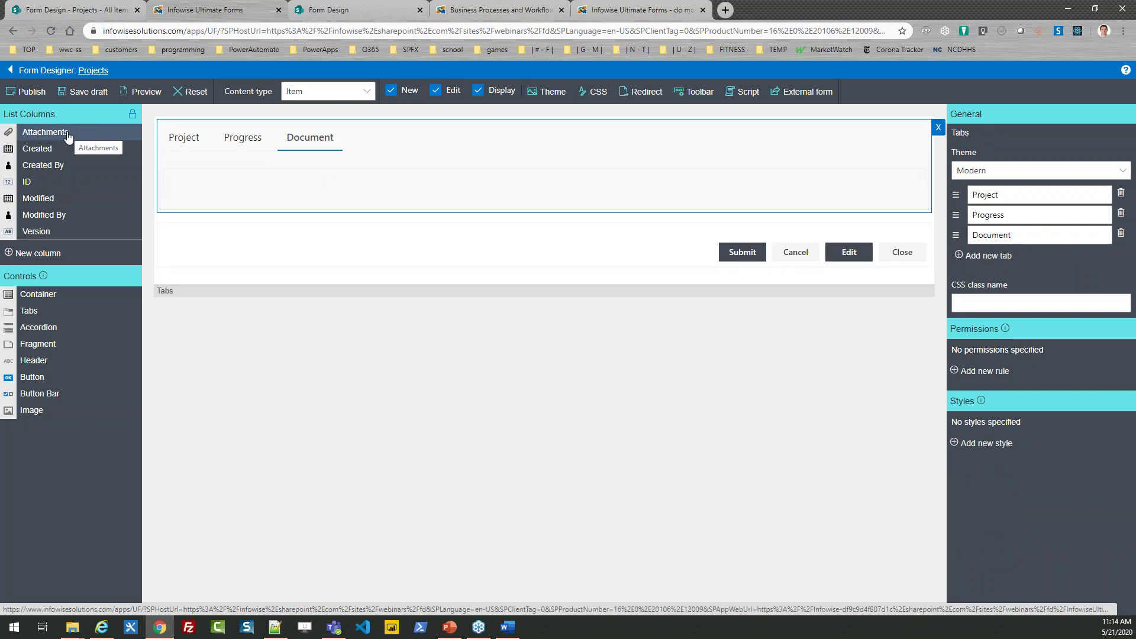
left_click_drag(53, 137, 222, 180)
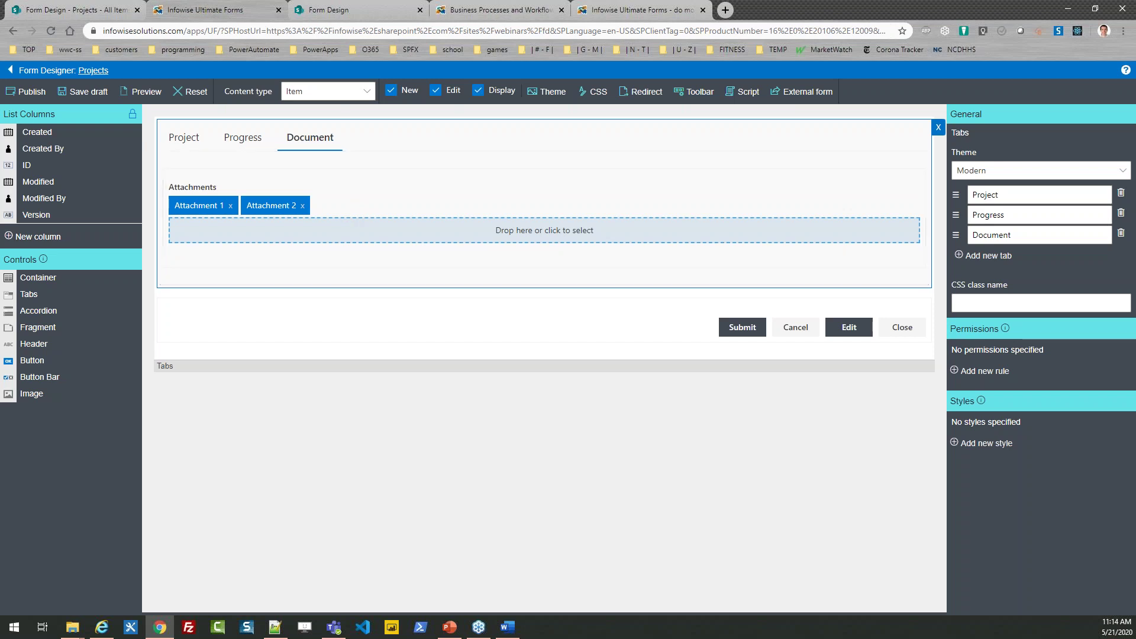
Step: Return to the Project tab showing its required Project field
left_click(190, 144)
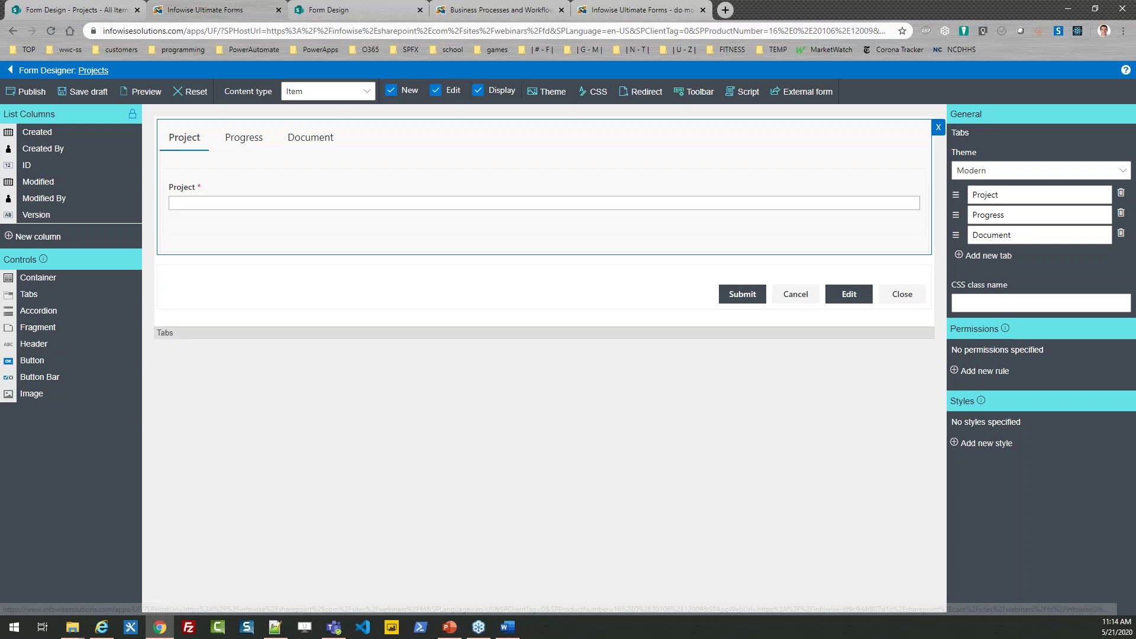
key("alt+Tab")
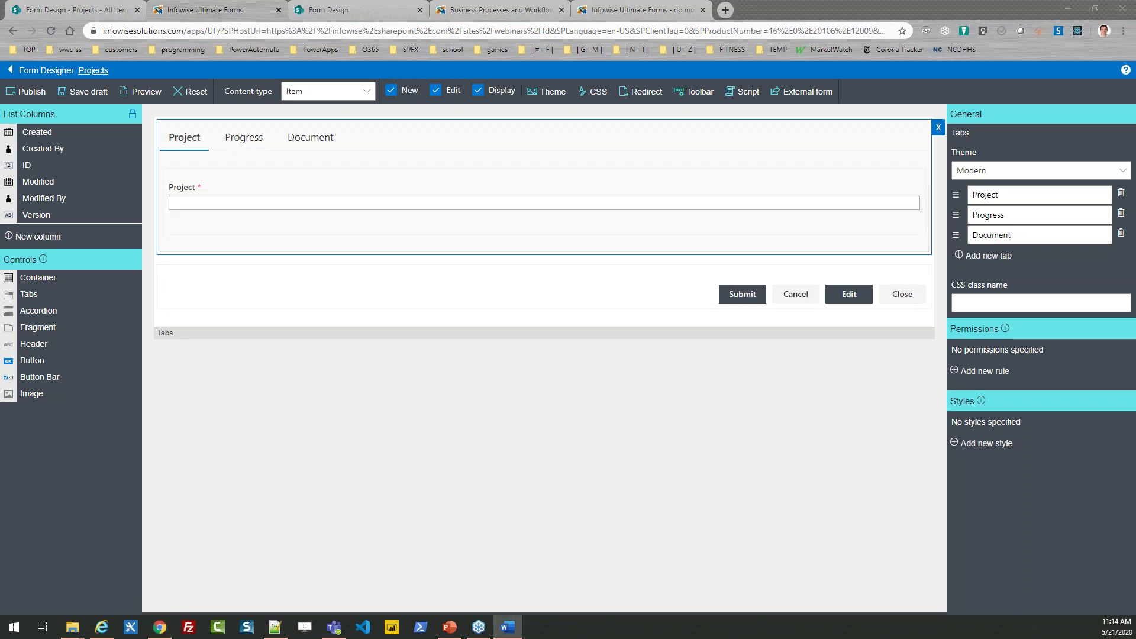
Step: Add a new style named 'Container Style' to the Project tab's container
left_click(218, 172)
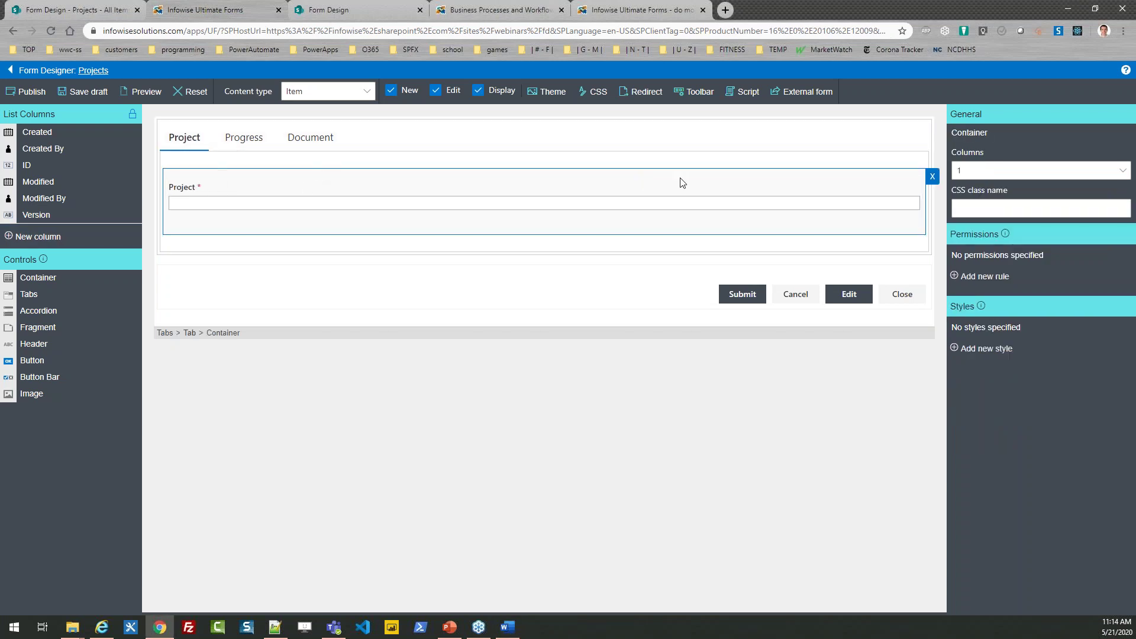
left_click(987, 350)
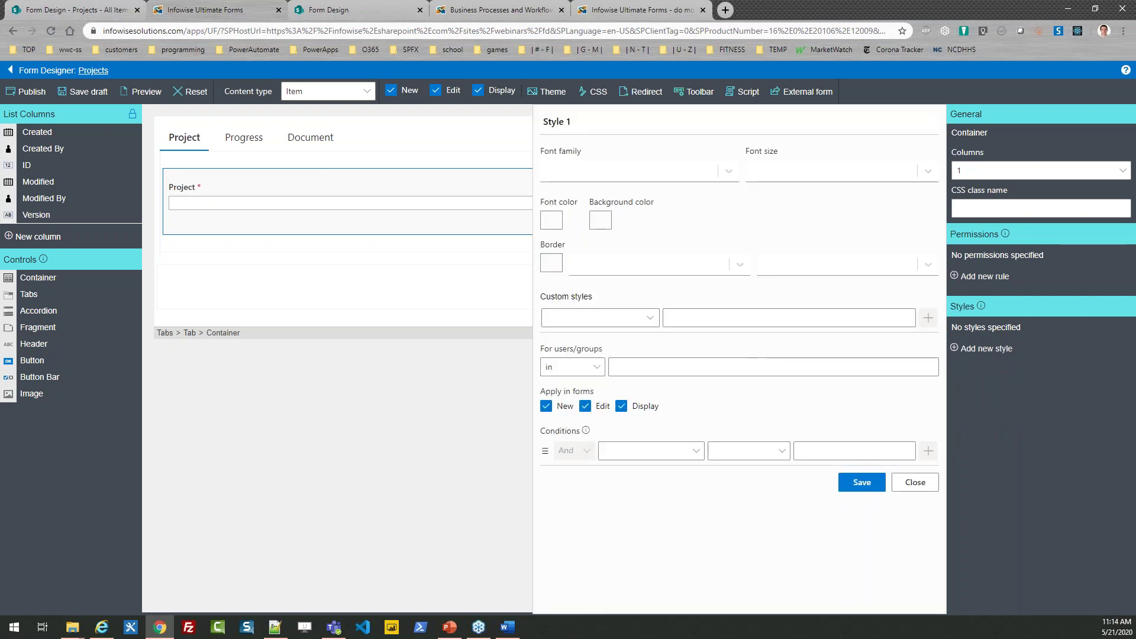
key("alt+Tab")
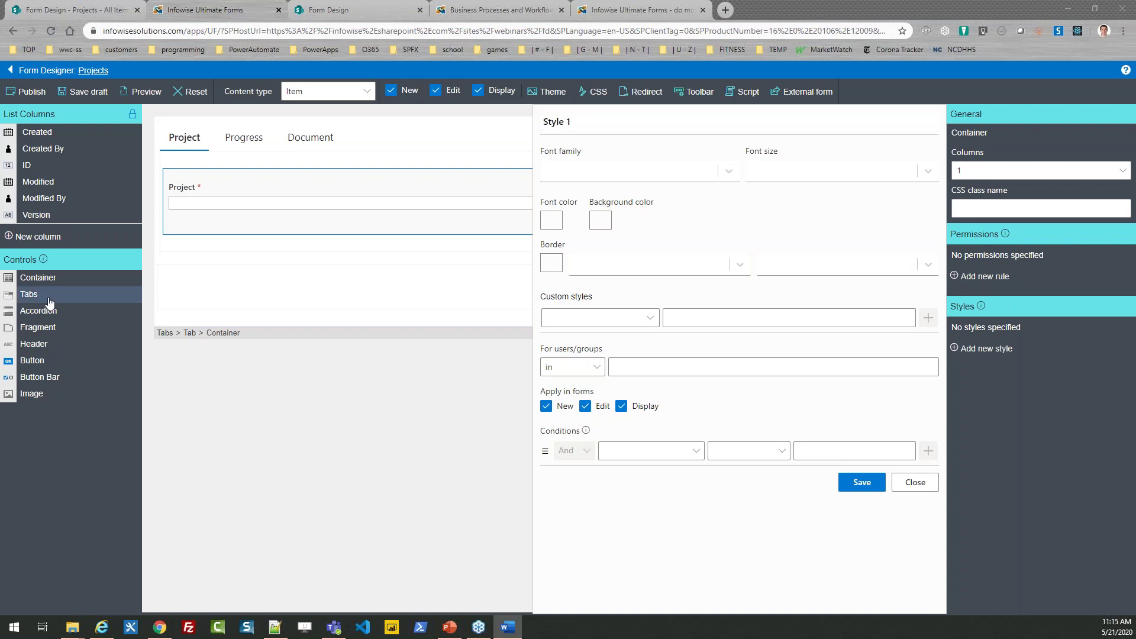
left_click(587, 119)
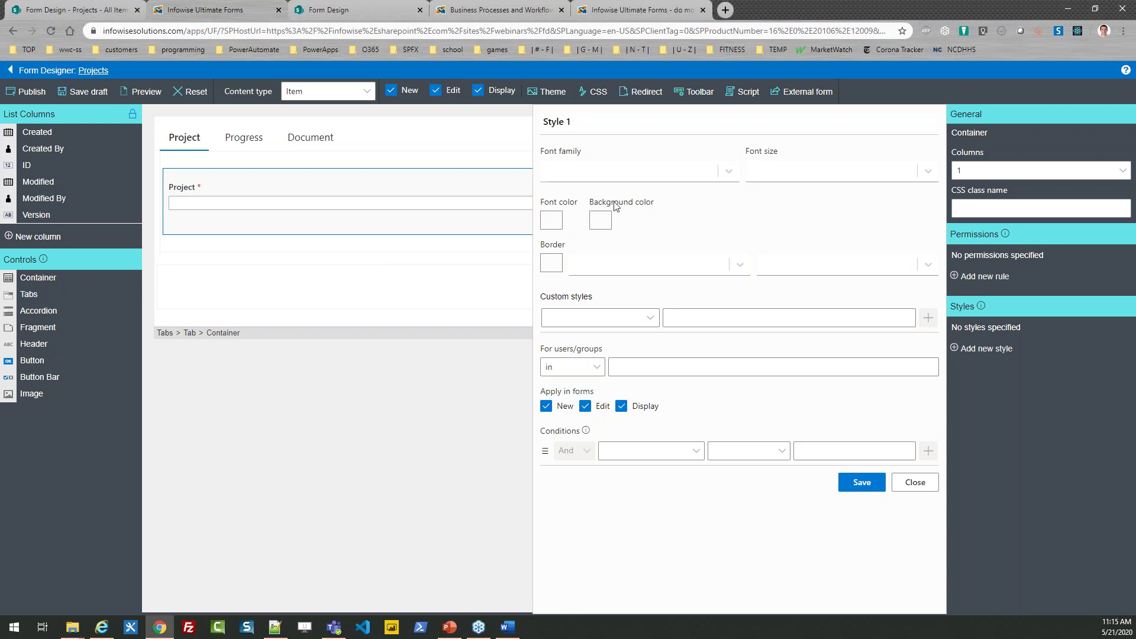
key("BackSpace")
key("BackSpace")
key("BackSpace")
key("BackSpace")
key("BackSpace")
key("BackSpace")
key("BackSpace")
type("Container Style")
left_click(599, 220)
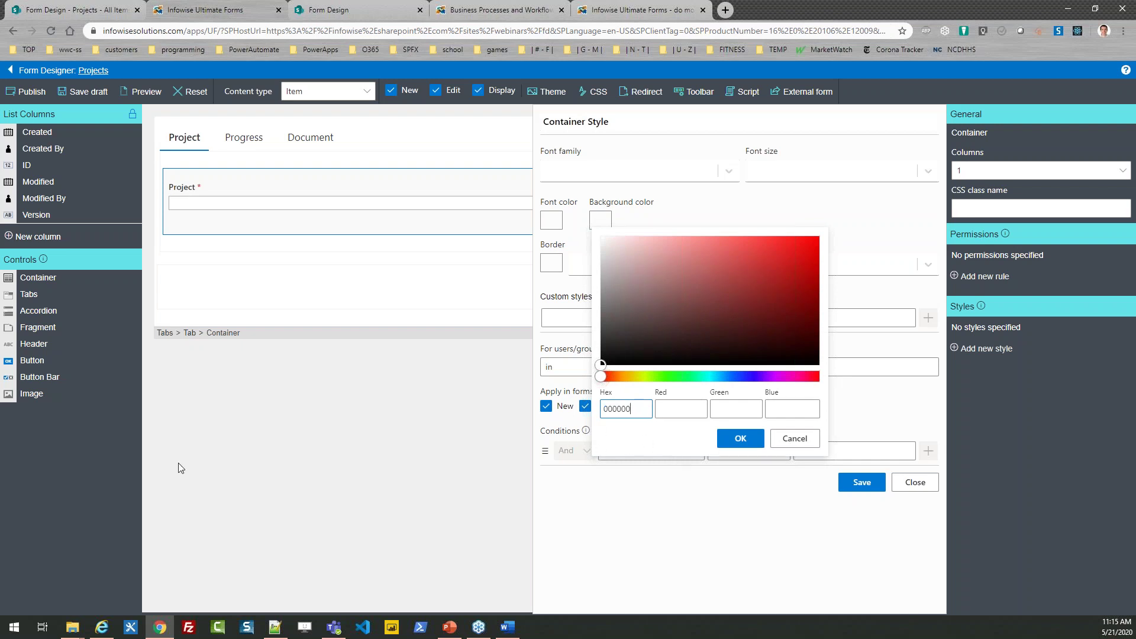
Step: Set Container Style's background colour to light blue, hex add8e6
key("alt+Tab")
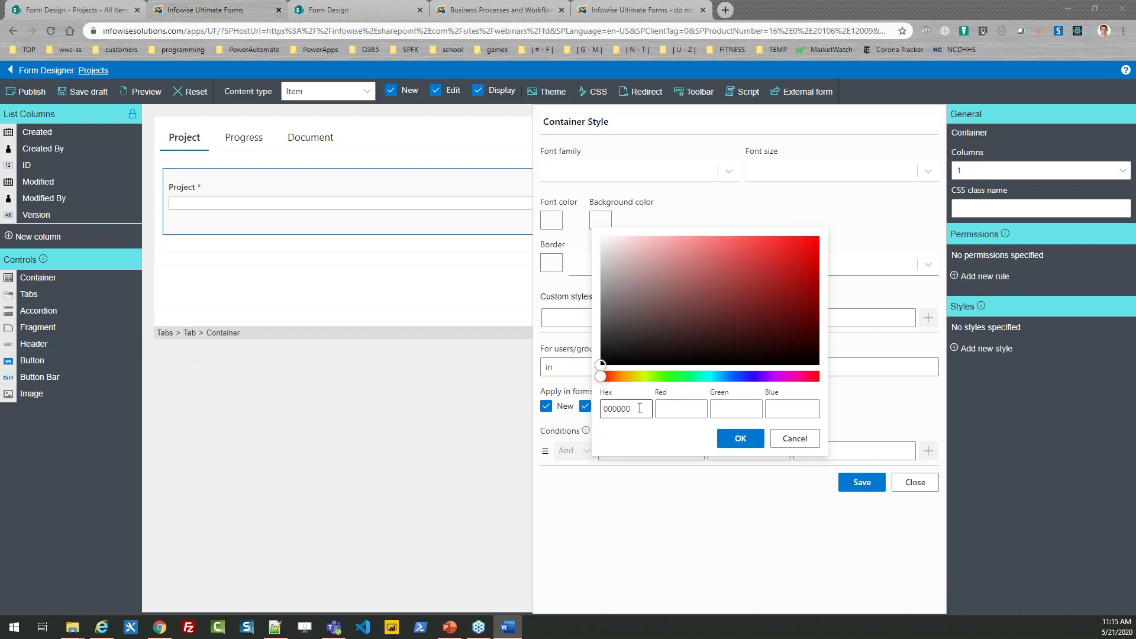
left_click(638, 407)
left_click_drag(638, 407, 545, 406)
type("add8e6")
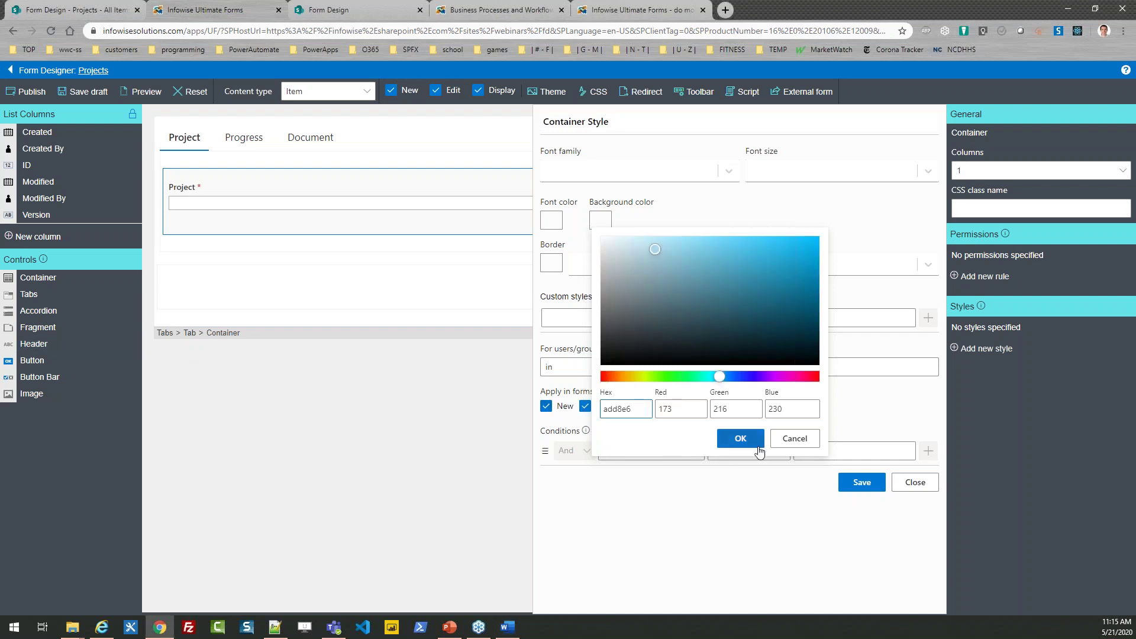
left_click(750, 439)
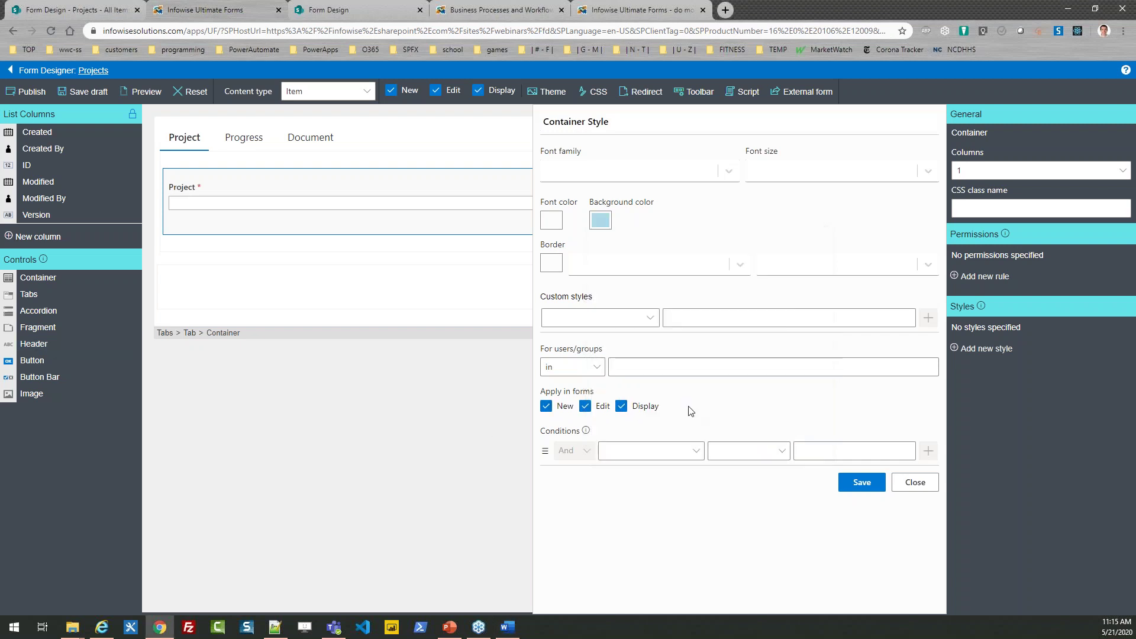
left_click(550, 263)
Step: Give the Project container a solid 1px black (000000) border
left_click_drag(592, 448, 454, 461)
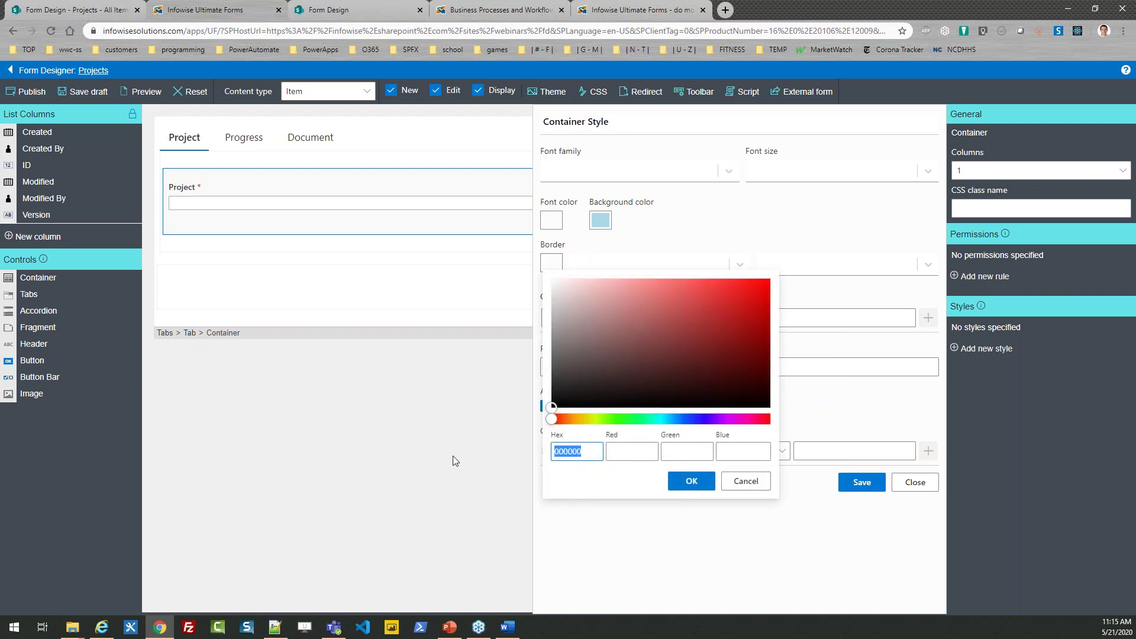
type("000")
left_click(704, 481)
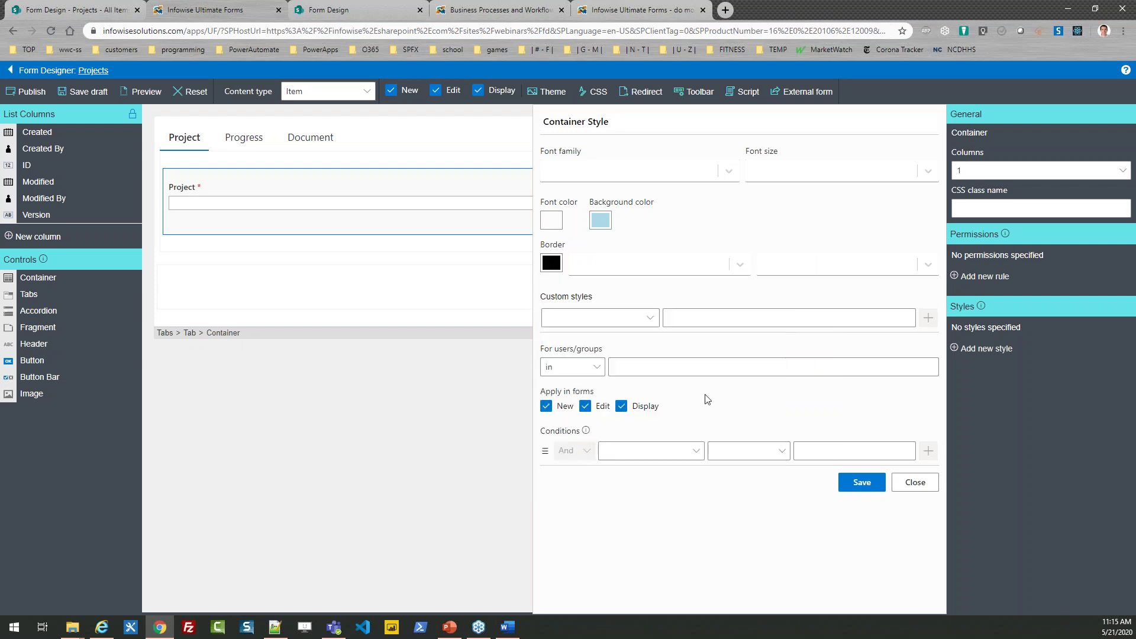
left_click(717, 269)
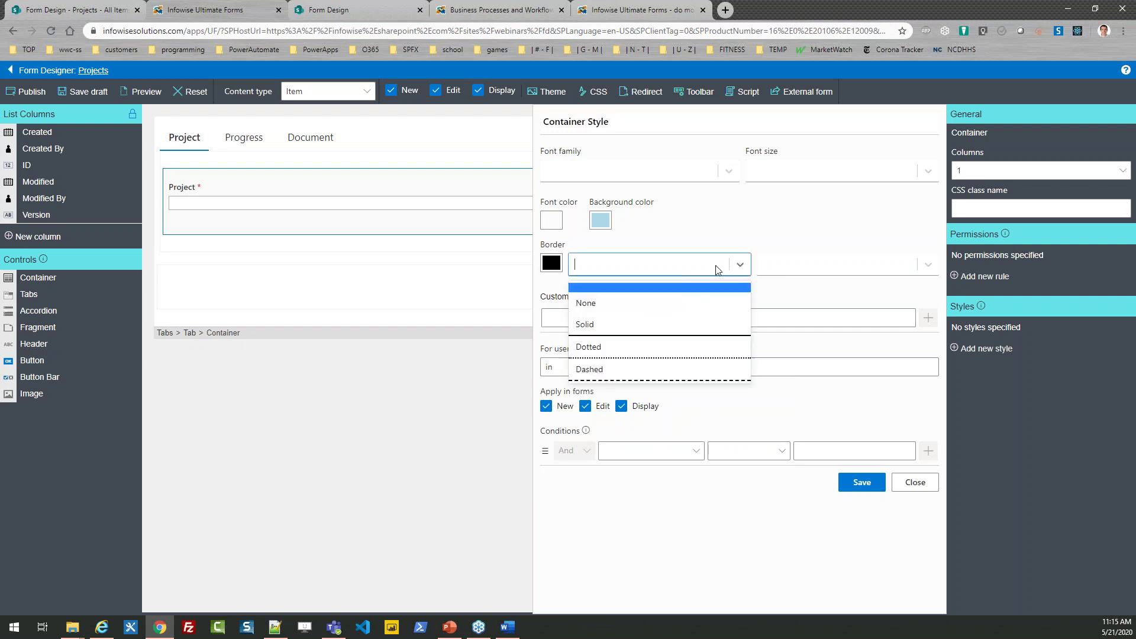
left_click(670, 319)
left_click(830, 266)
left_click(815, 332)
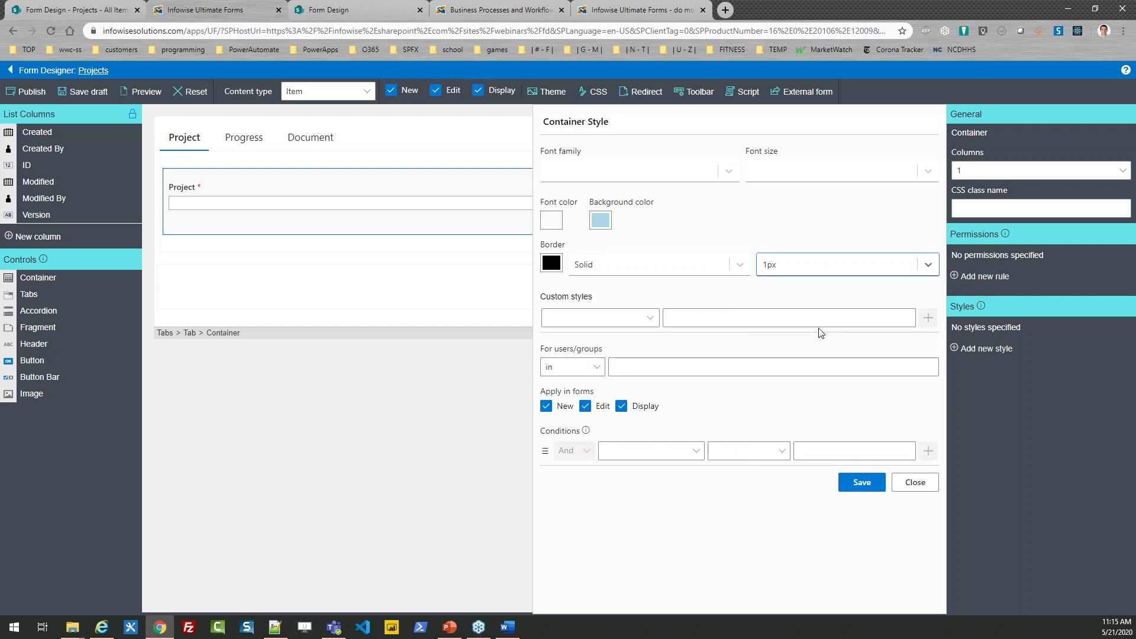
Step: Add a custom padding of 10px and save the light-blue container style
left_click(625, 320)
type("padding")
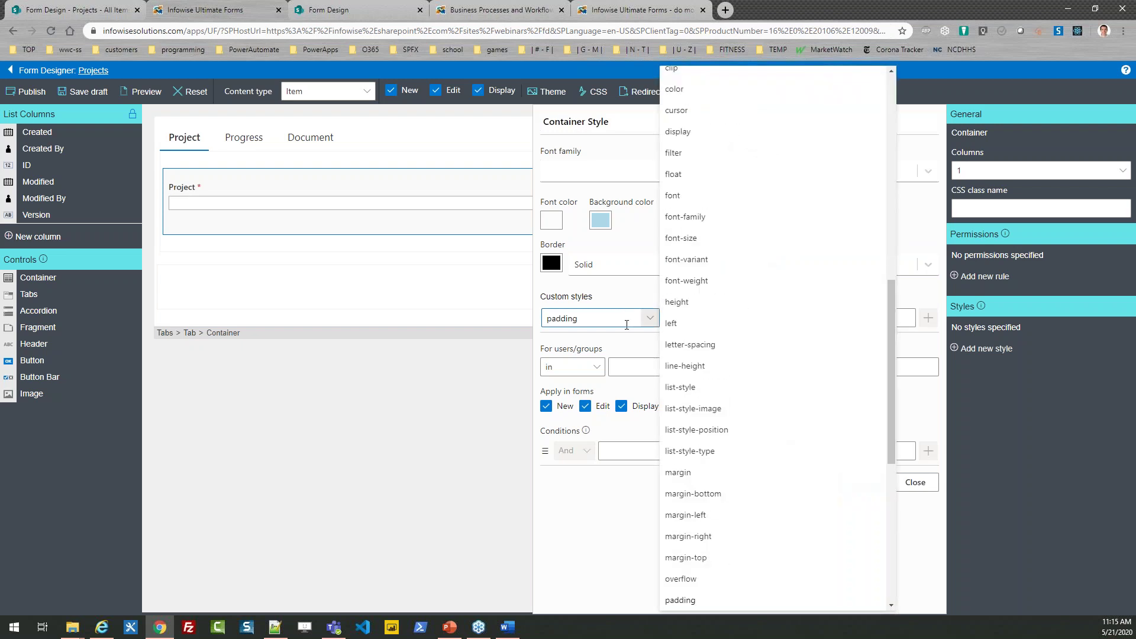
left_click(705, 599)
left_click(680, 317)
type("10px")
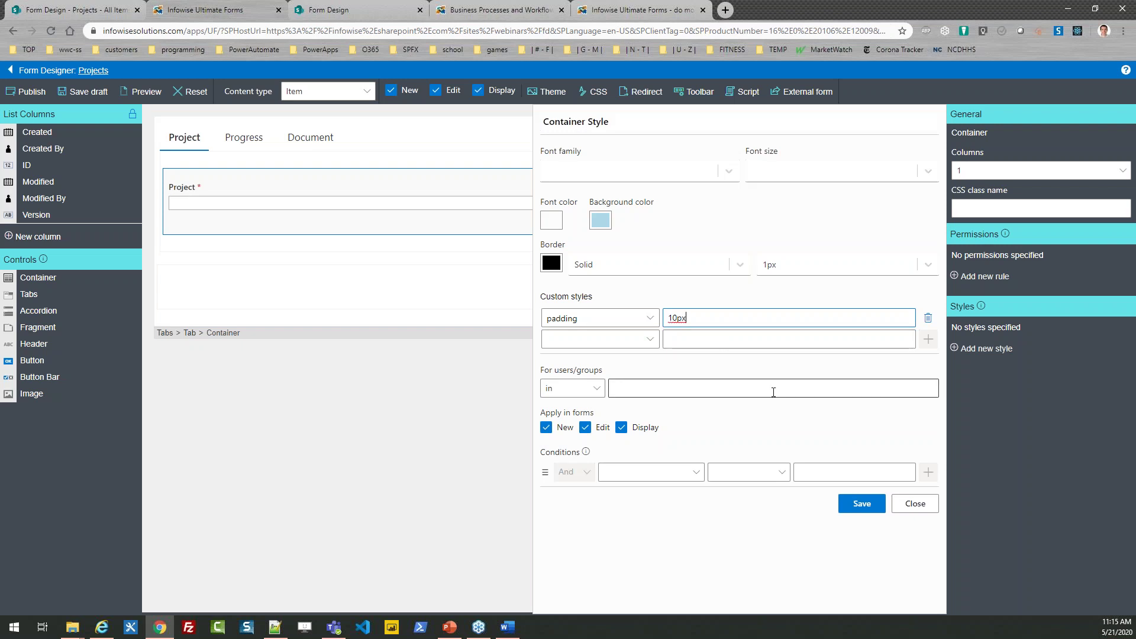
left_click(862, 504)
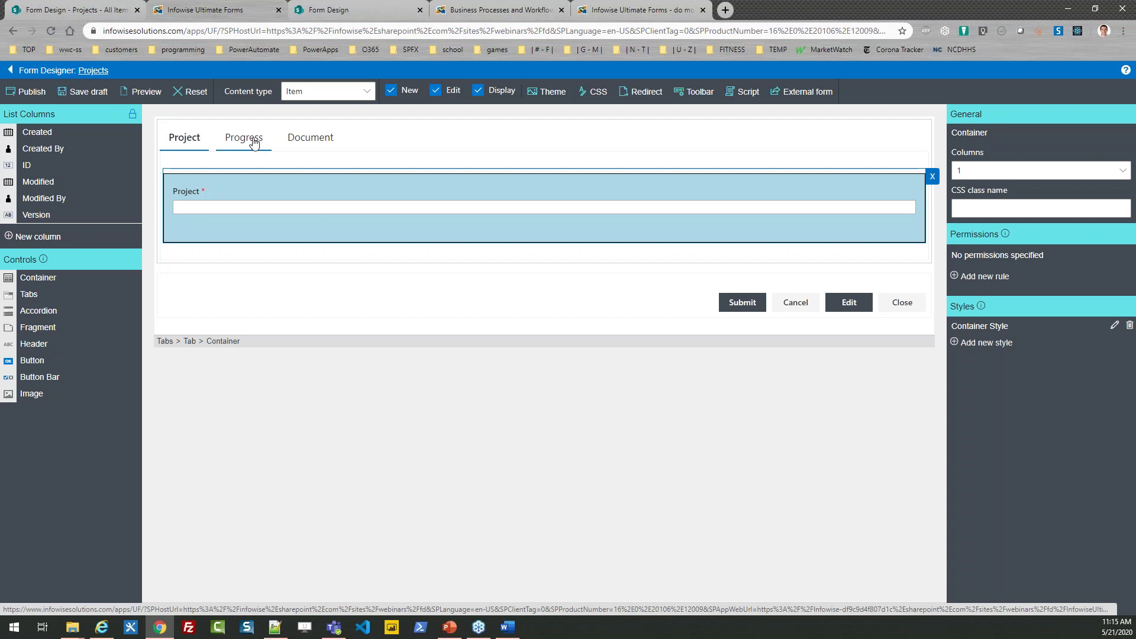
left_click(253, 142)
Step: Create a style named 'Container Styles' for the Progress container with a light blue background
left_click(252, 172)
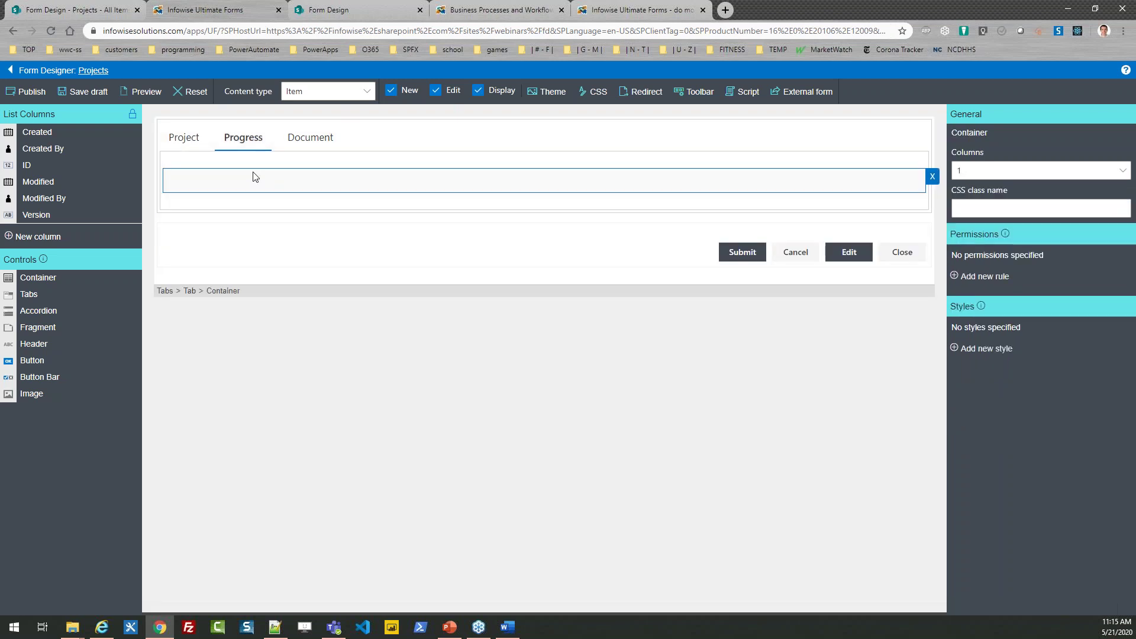
left_click(988, 349)
left_click_drag(579, 127, 556, 127)
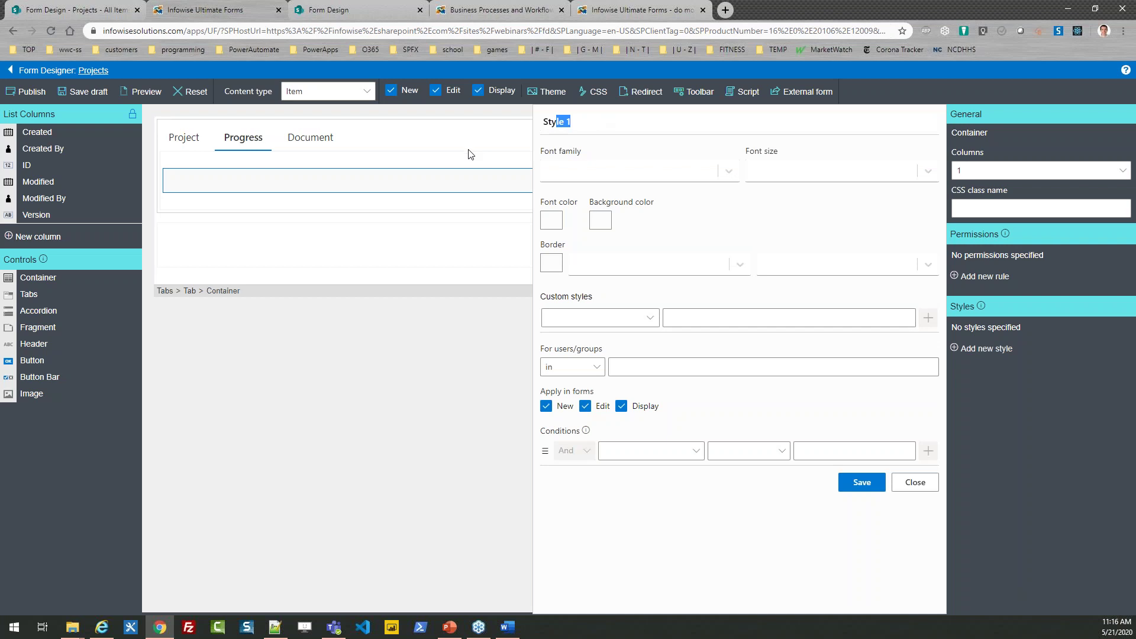
key("BackSpace")
key("BackSpace")
key("BackSpace")
key("BackSpace")
type("Container Styles")
left_click(608, 225)
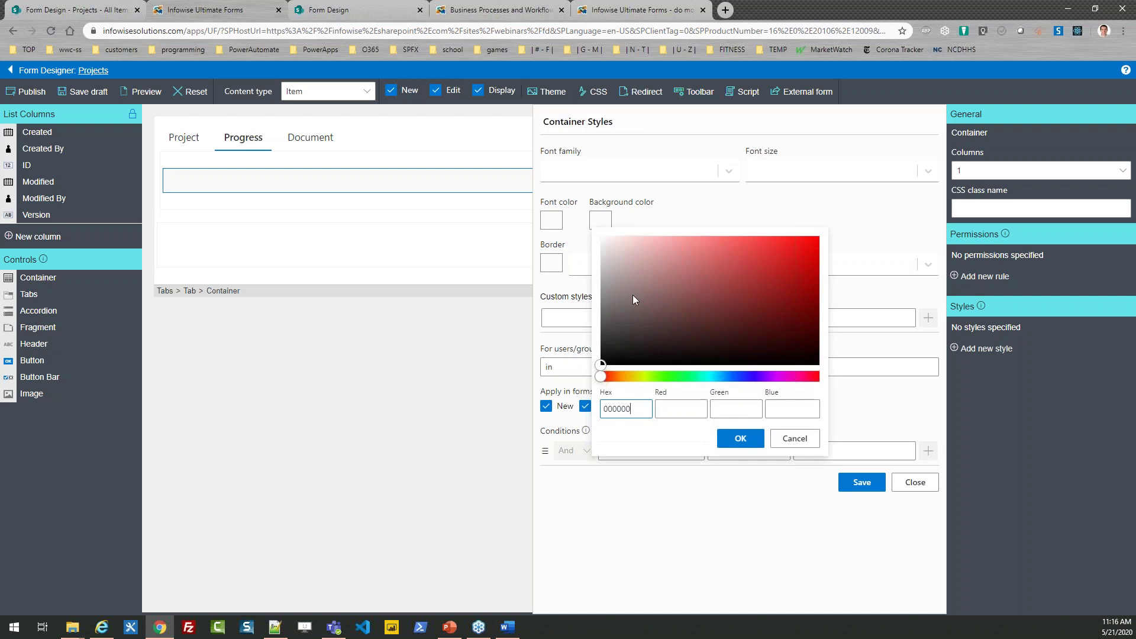
left_click_drag(632, 410, 544, 412)
type("add8e6")
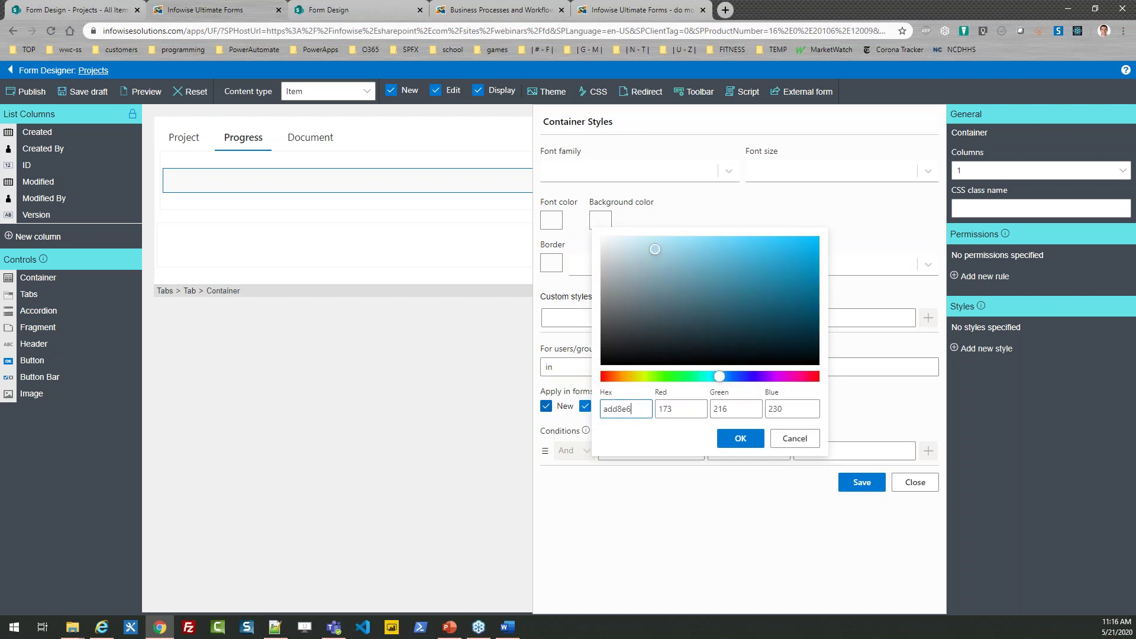
left_click(740, 438)
Step: Give the Progress container a solid 1px black border
left_click(551, 262)
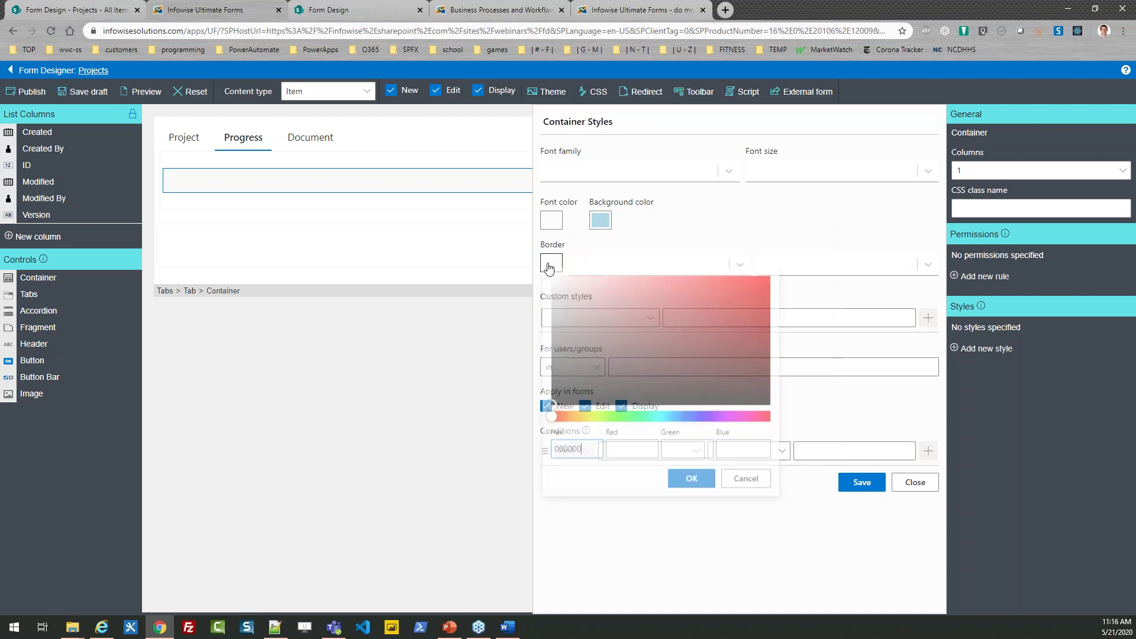
left_click_drag(593, 451, 568, 449)
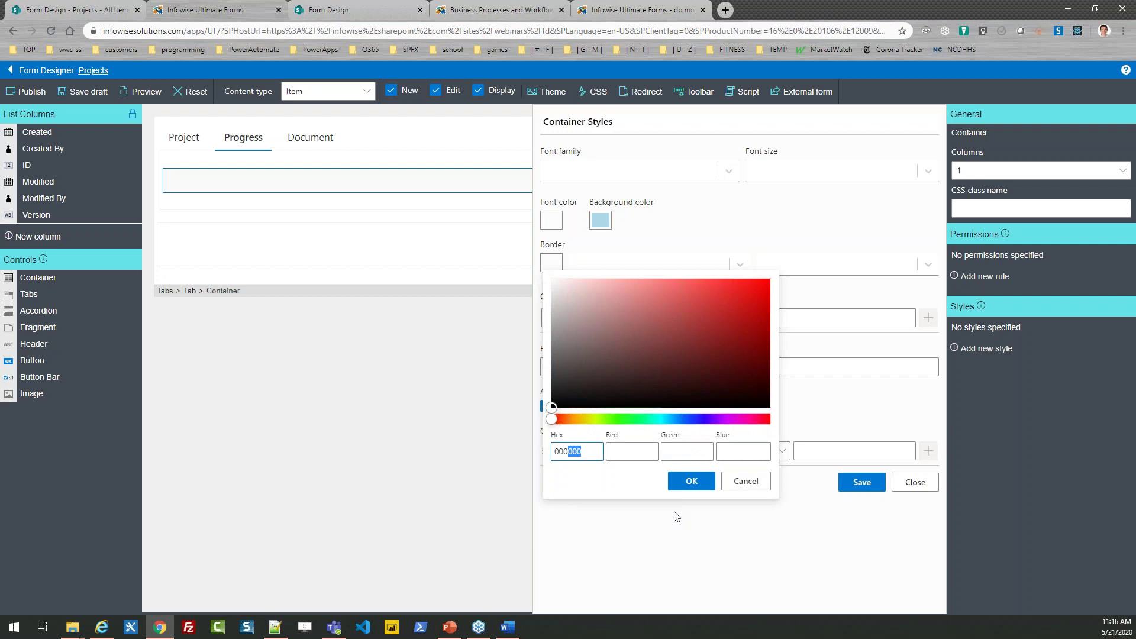
key("BackSpace")
left_click(709, 479)
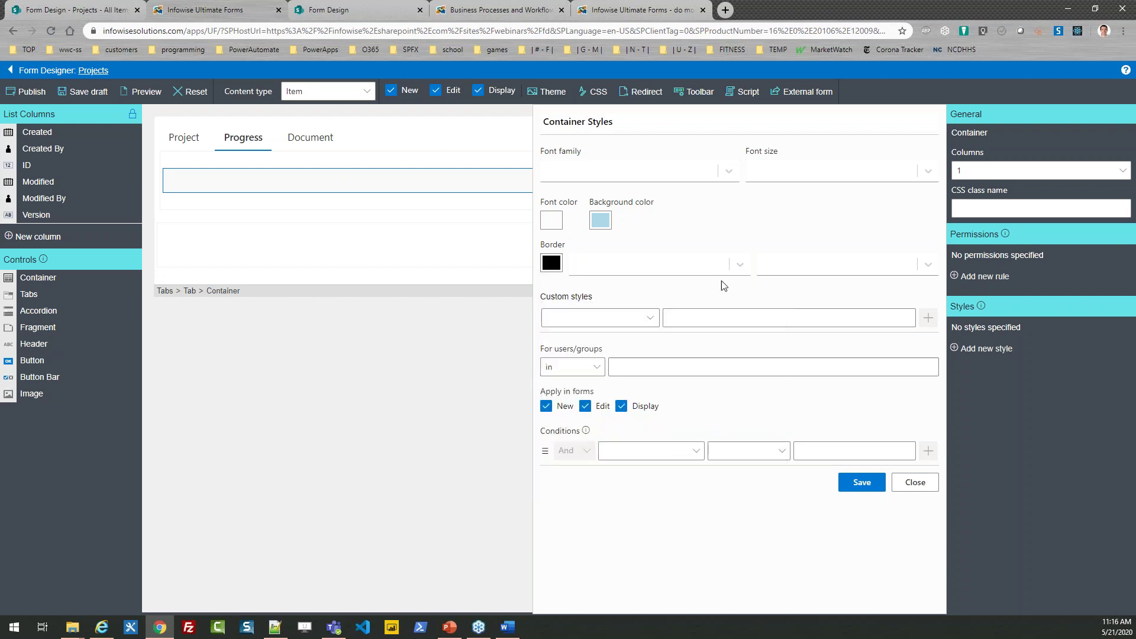
left_click(739, 265)
left_click(656, 325)
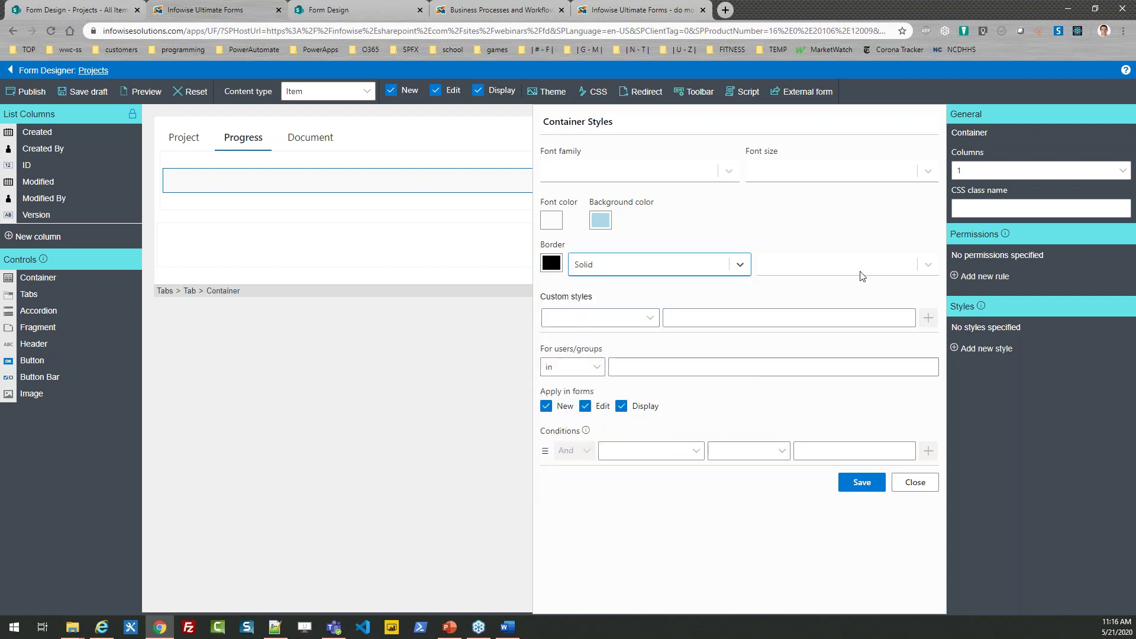
left_click(926, 266)
left_click(863, 327)
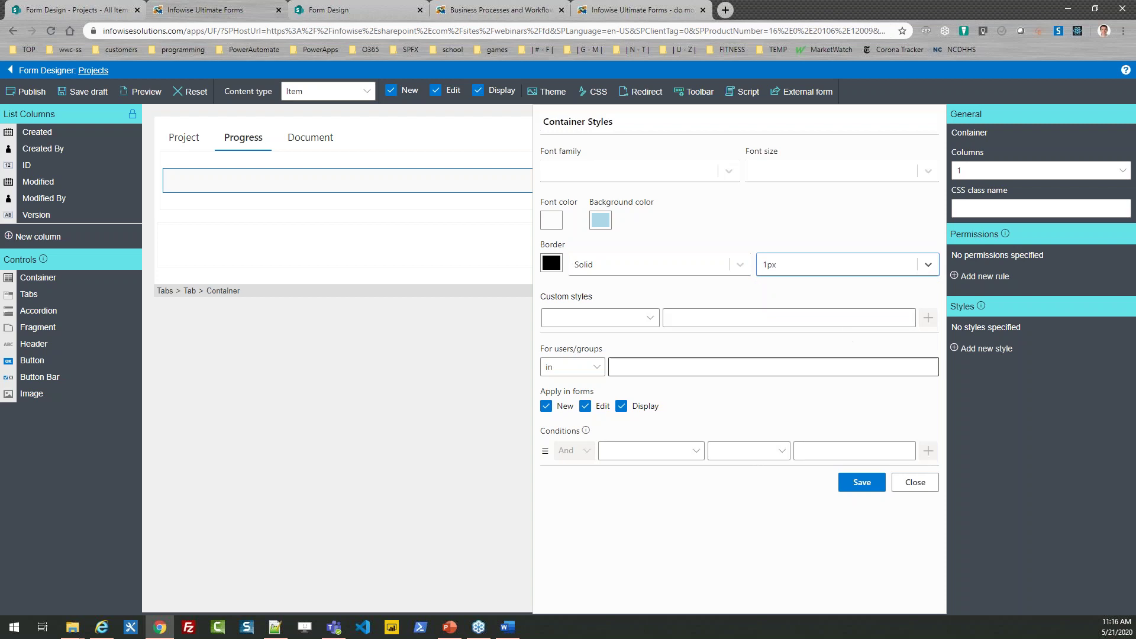
Step: Add a custom padding of 10px and save the container style
left_click(640, 319)
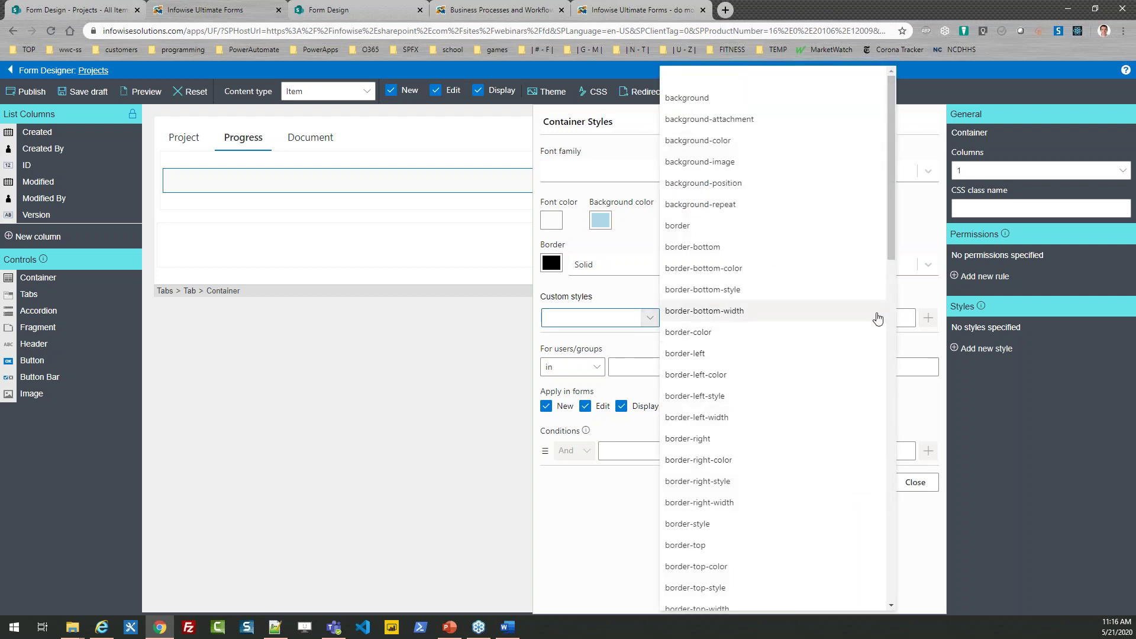
left_click_drag(893, 254, 891, 549)
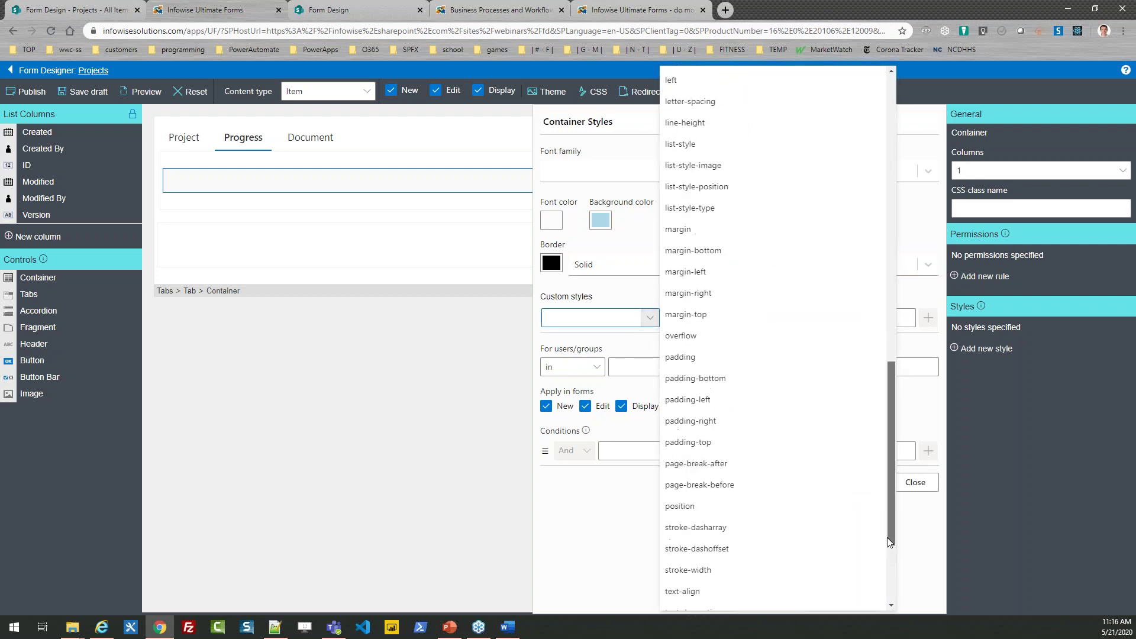
left_click(732, 355)
left_click(804, 318)
type("10px")
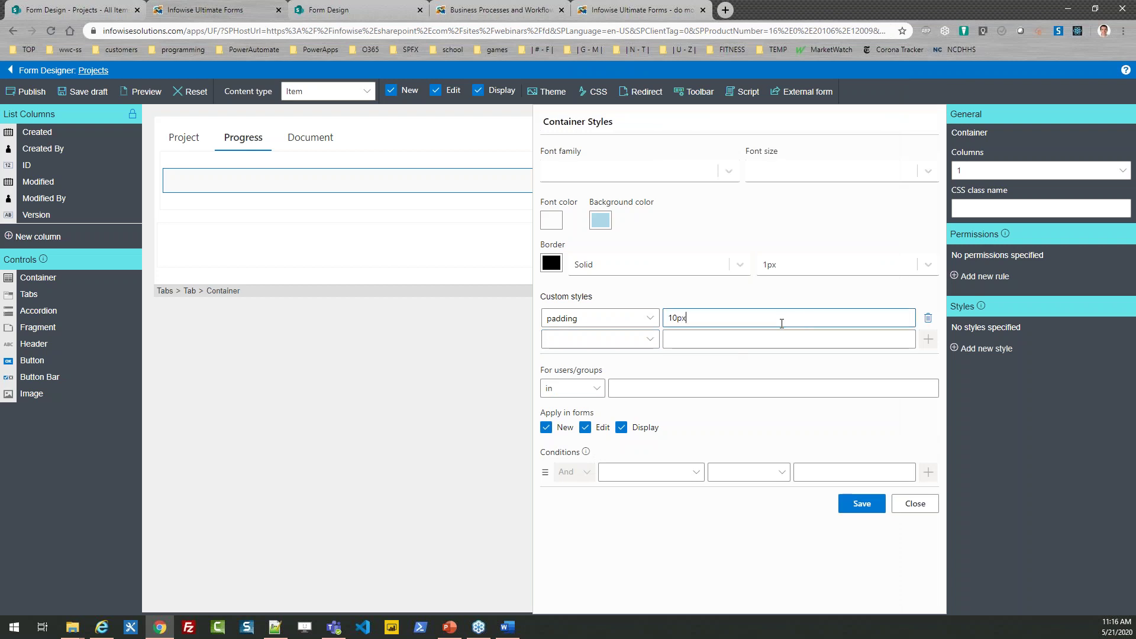
left_click(866, 505)
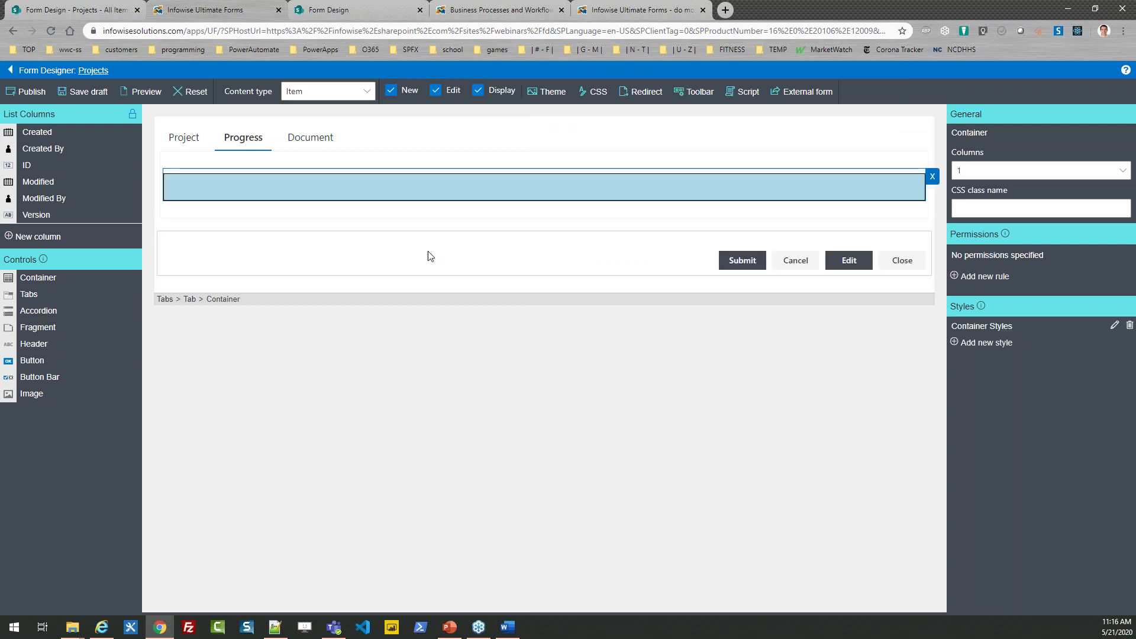
left_click(307, 141)
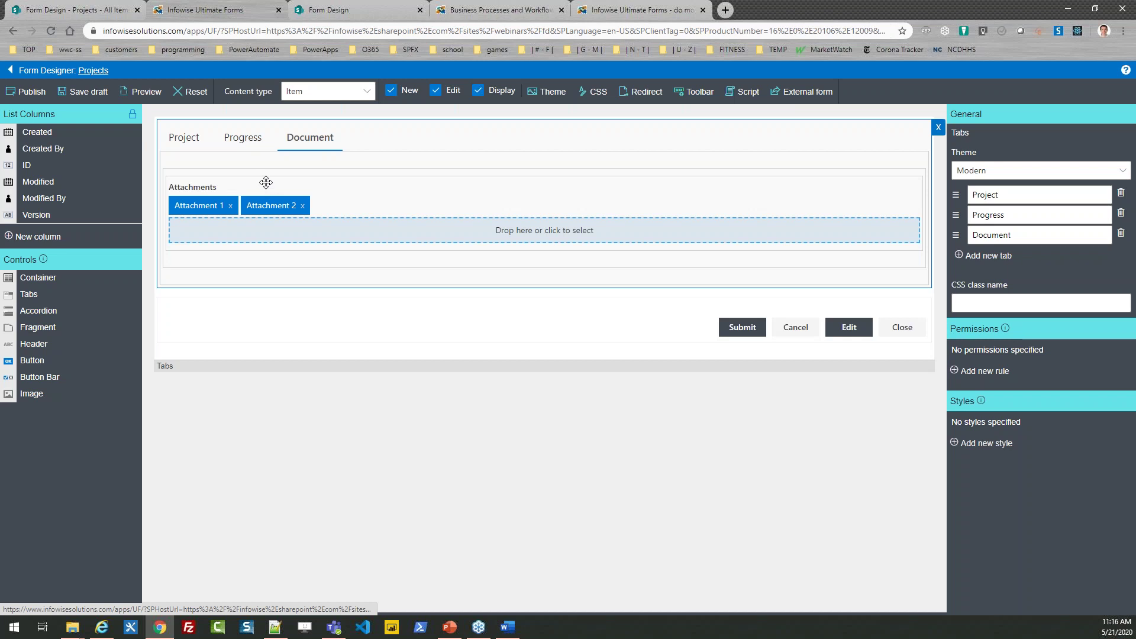
Step: Create a style named 'Container style' for the Attachments container with light blue background add8e6
left_click(266, 181)
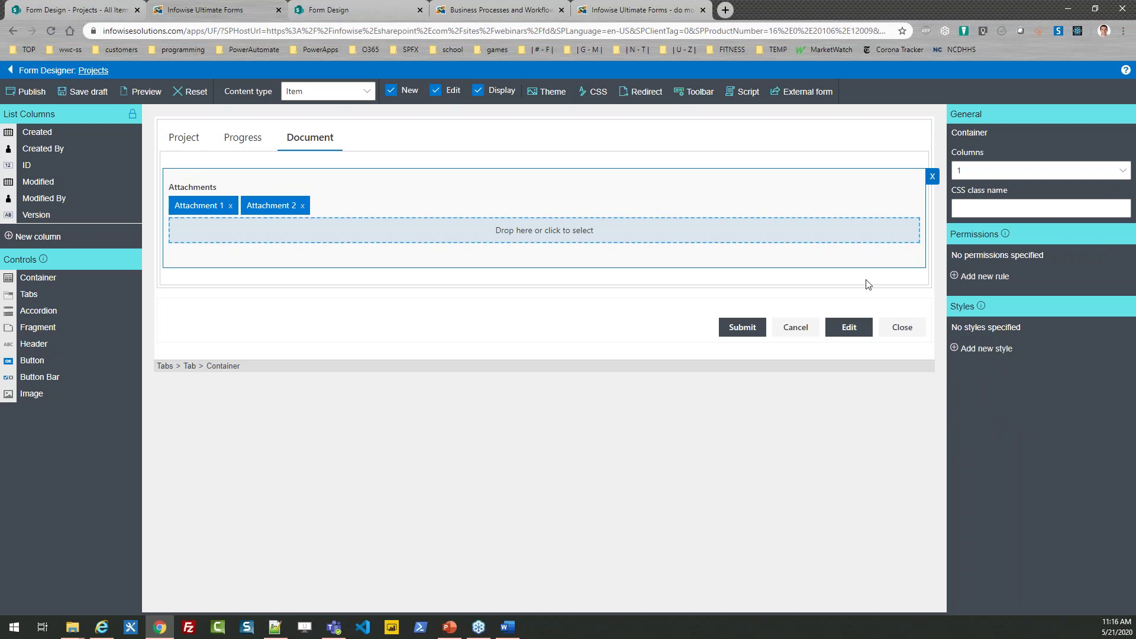
left_click(965, 350)
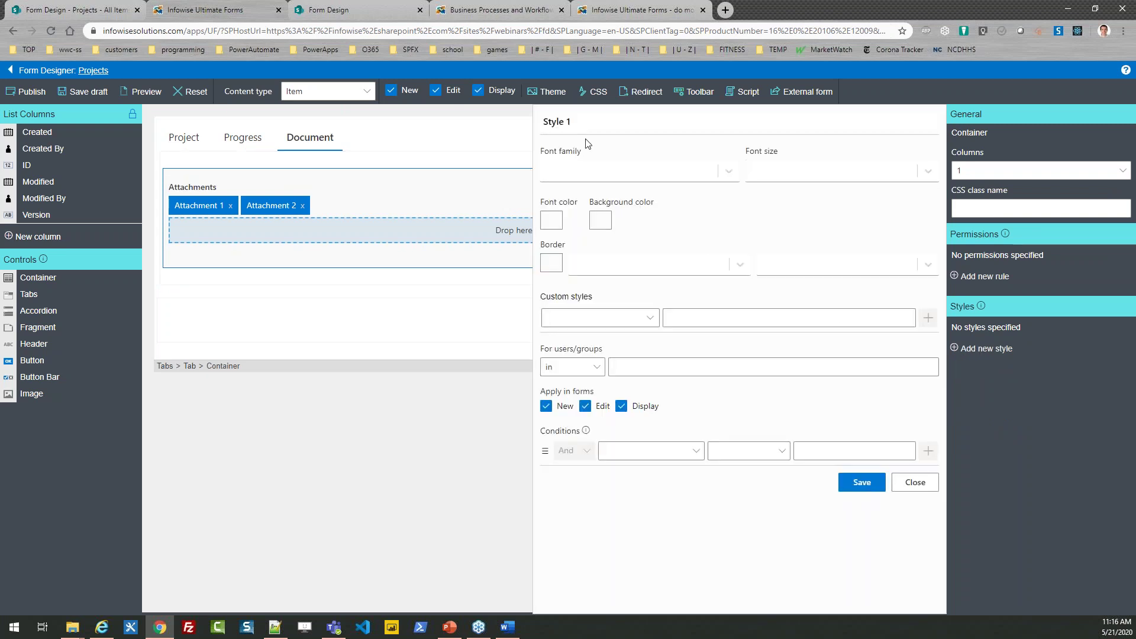
key("BackSpace")
key("BackSpace")
key("BackSpace")
type("Container style")
left_click(600, 220)
double_click(639, 408)
type("add8e6")
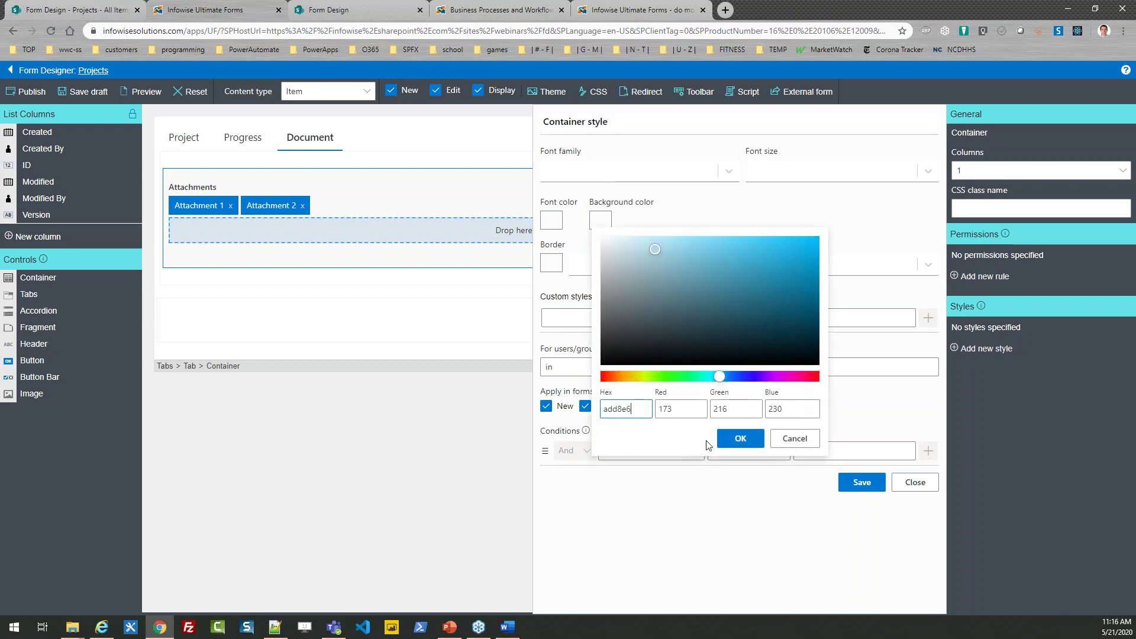
left_click(740, 438)
Step: Give the Attachments container a solid 1px black border
left_click(550, 262)
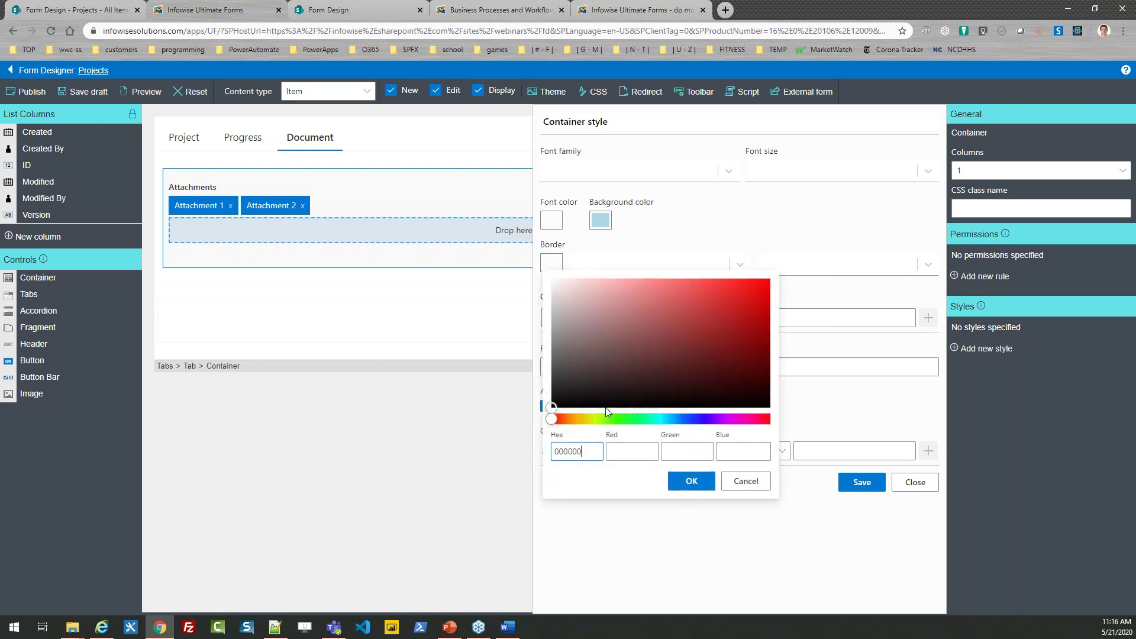
left_click(690, 480)
left_click(740, 264)
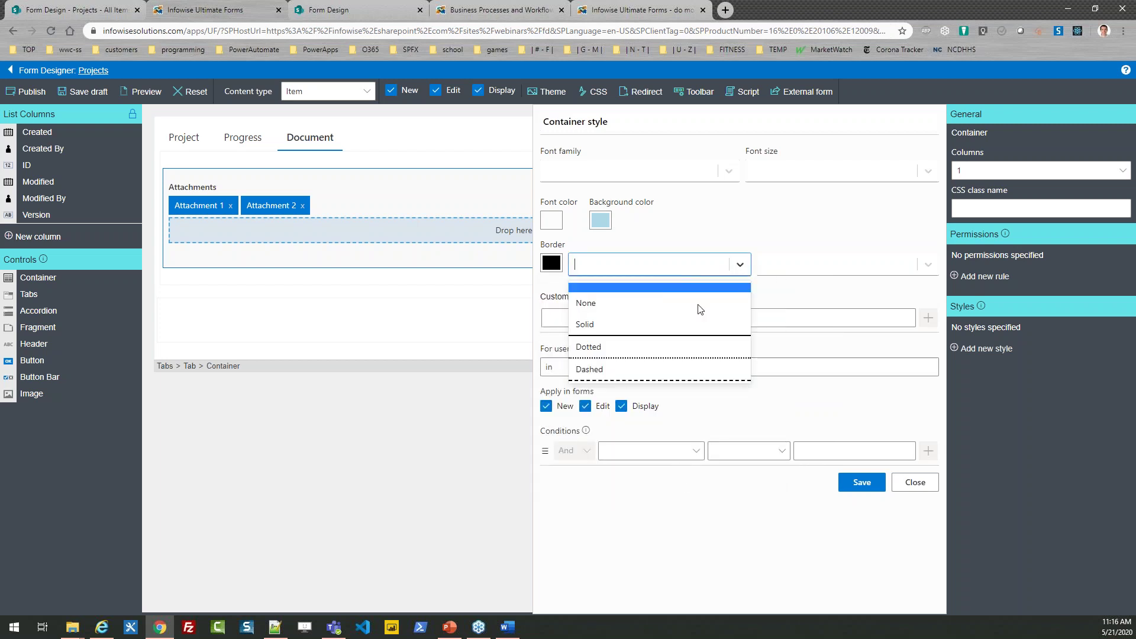
left_click(674, 326)
left_click(803, 266)
left_click(802, 323)
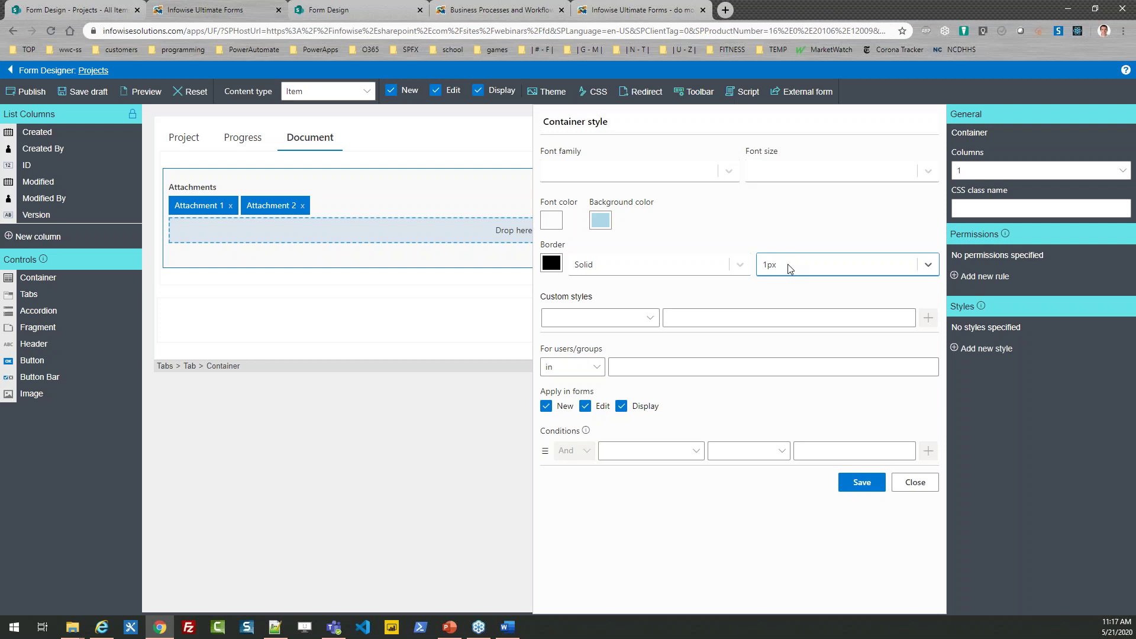
Step: Add a custom padding of 10px and save the container style
left_click(650, 318)
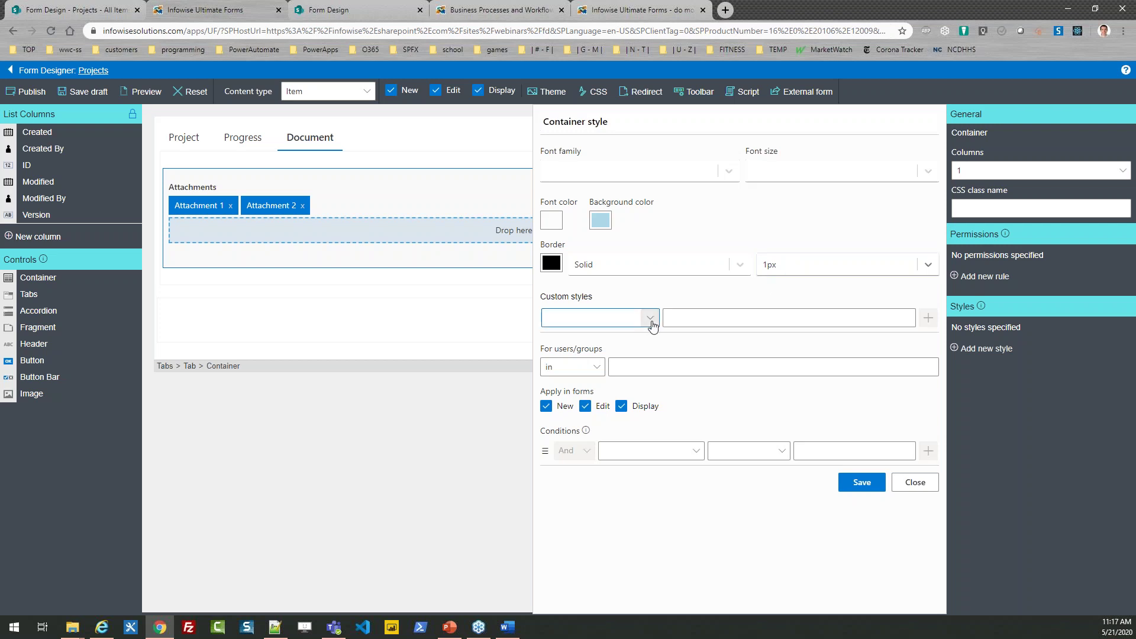
left_click_drag(893, 242, 897, 473)
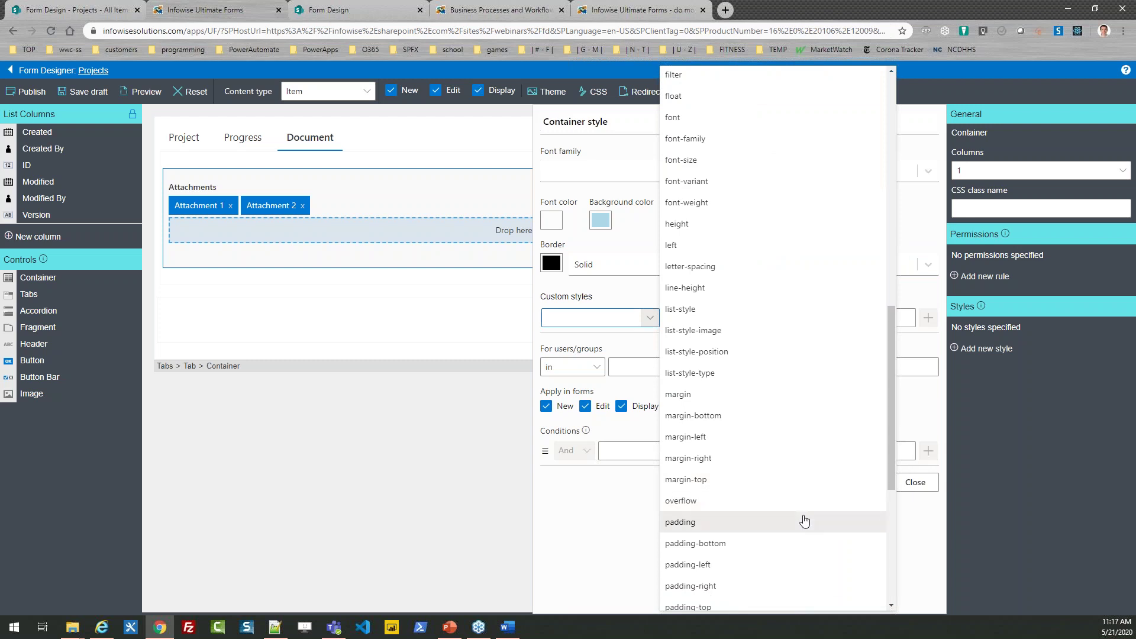
left_click(803, 520)
left_click(798, 319)
type("10px")
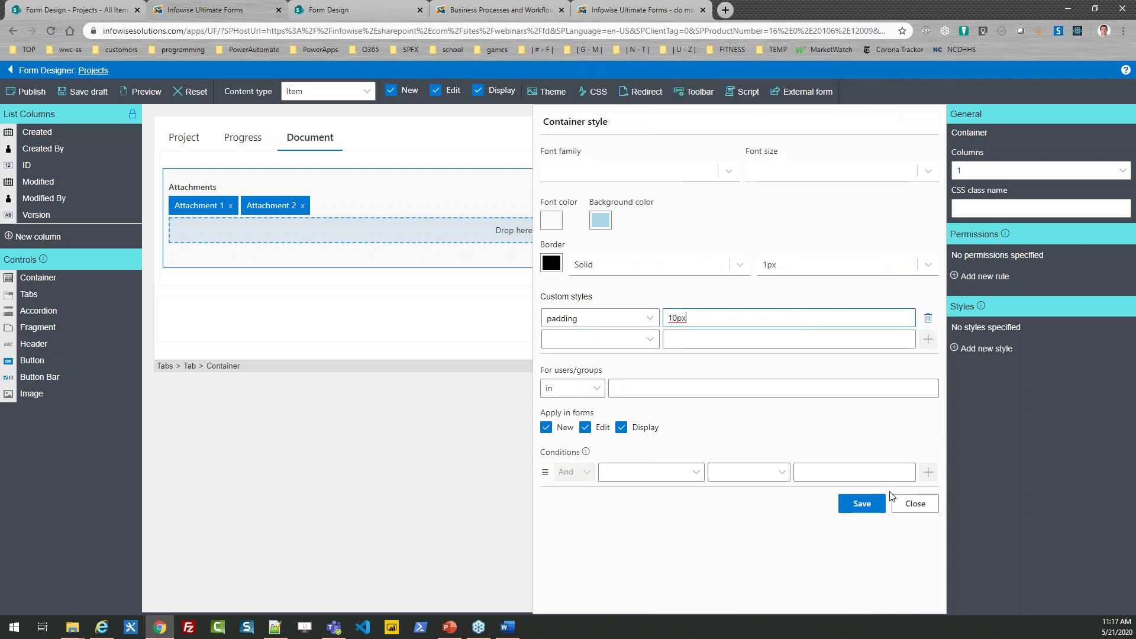
left_click(862, 504)
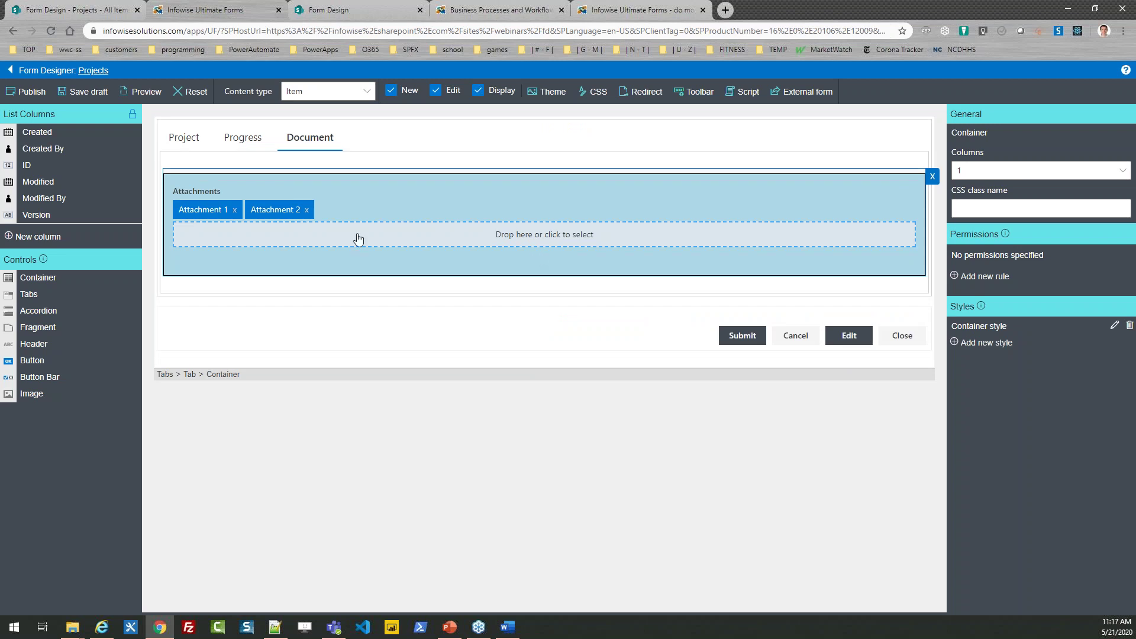
left_click(190, 143)
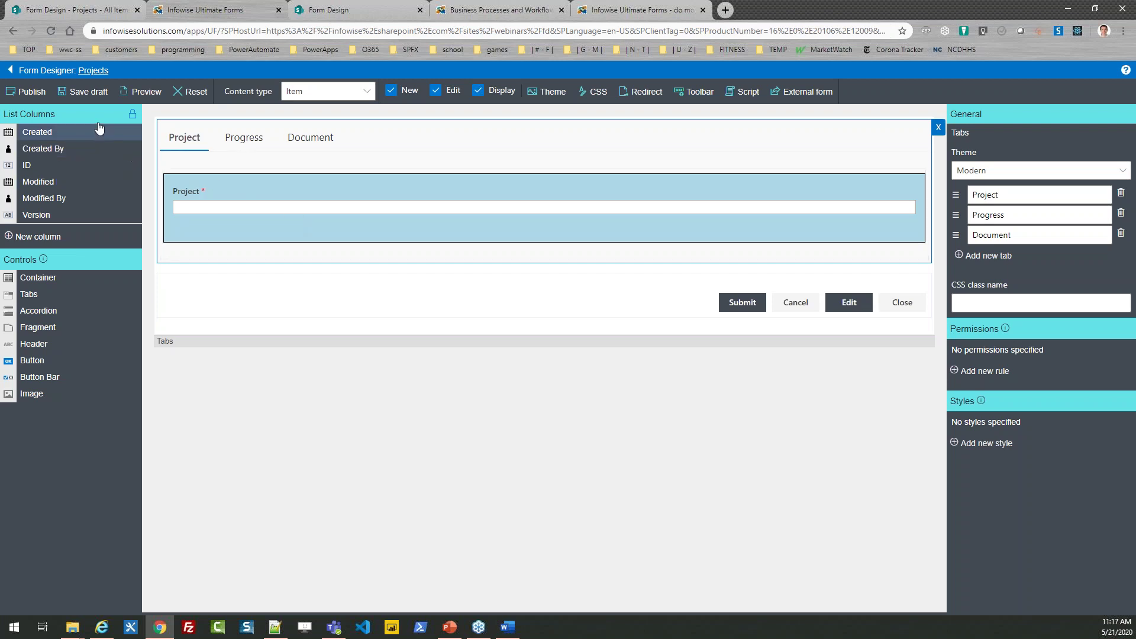
Step: Publish the Projects form, confirming and dismissing the success message
left_click(27, 95)
left_click(563, 367)
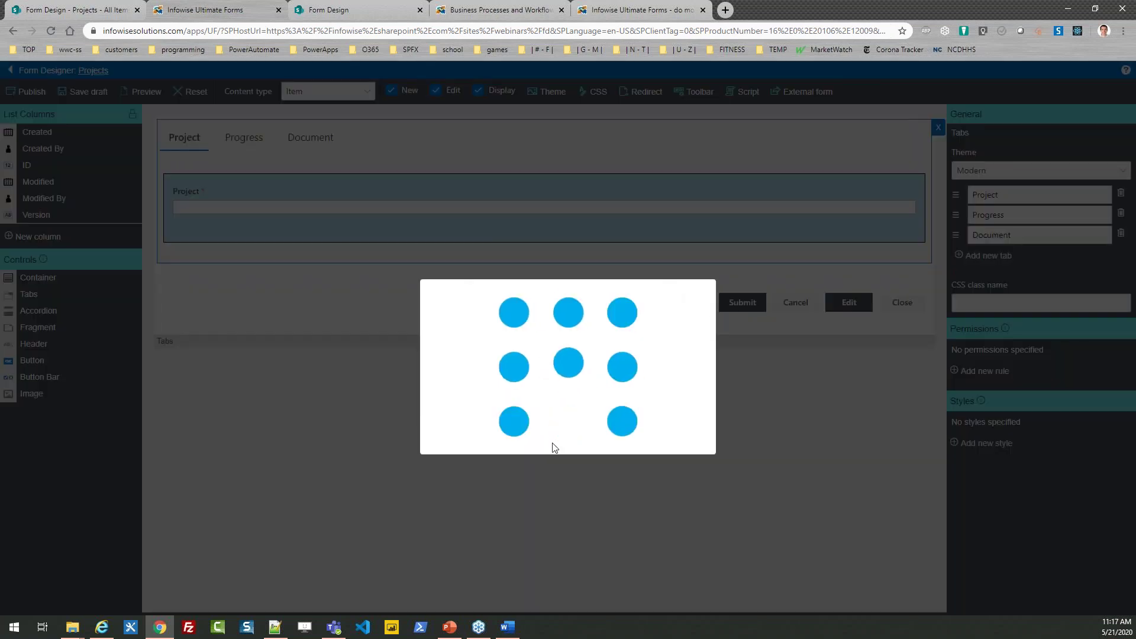
left_click(680, 357)
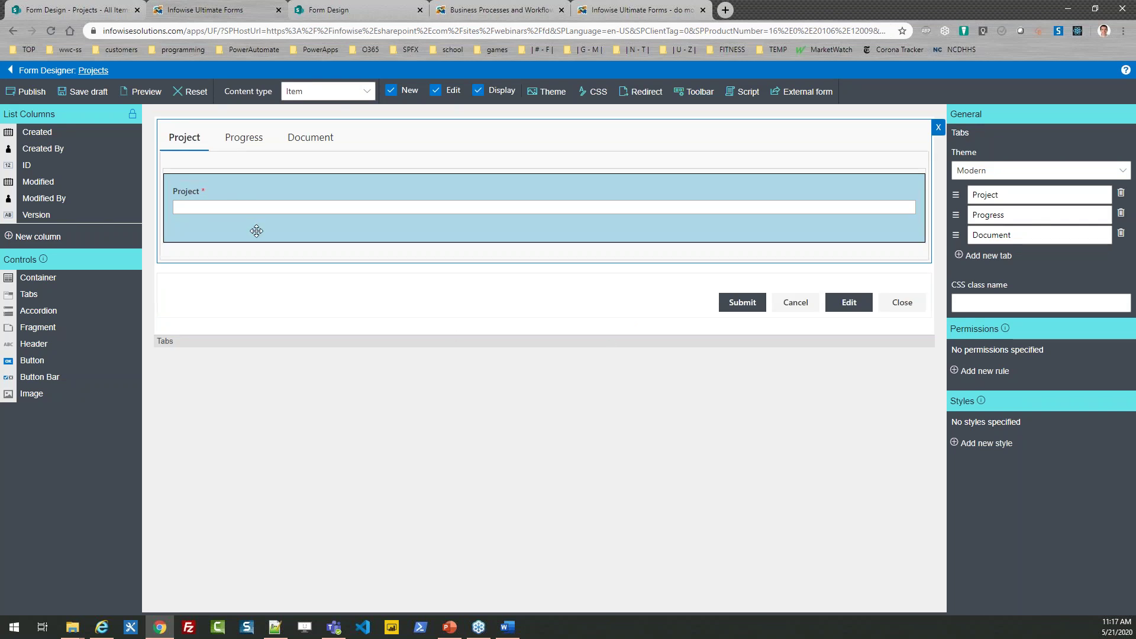
left_click(599, 95)
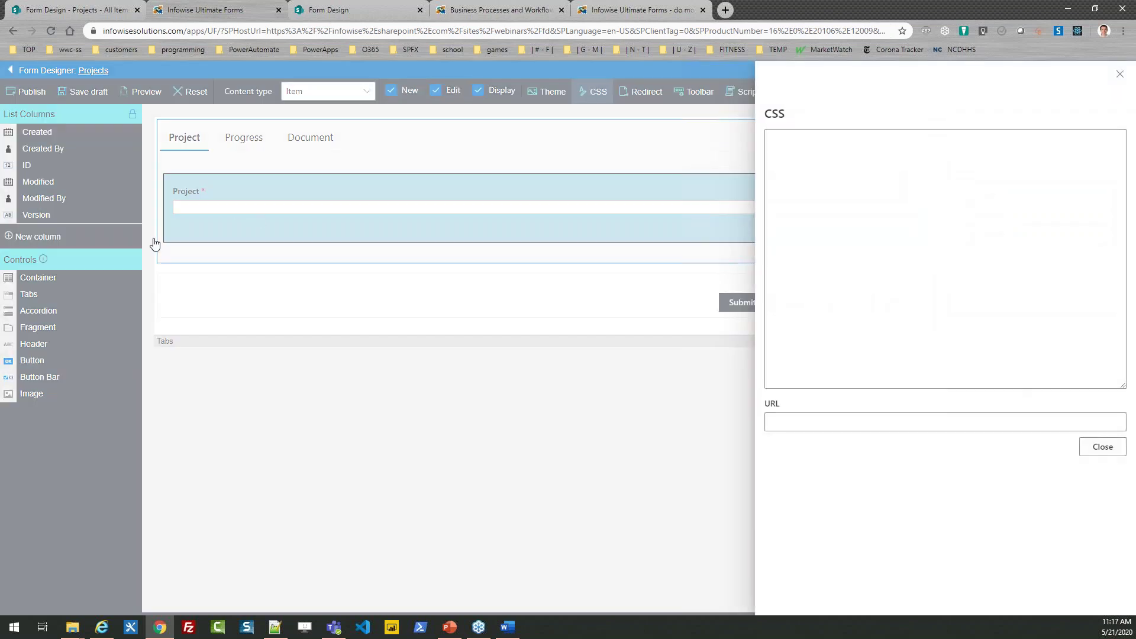
Step: Paste the three ul.nav-tabs CSS rules (1px #666666 borders, #FFFF99 active tab) into the form's CSS
key("alt+Tab")
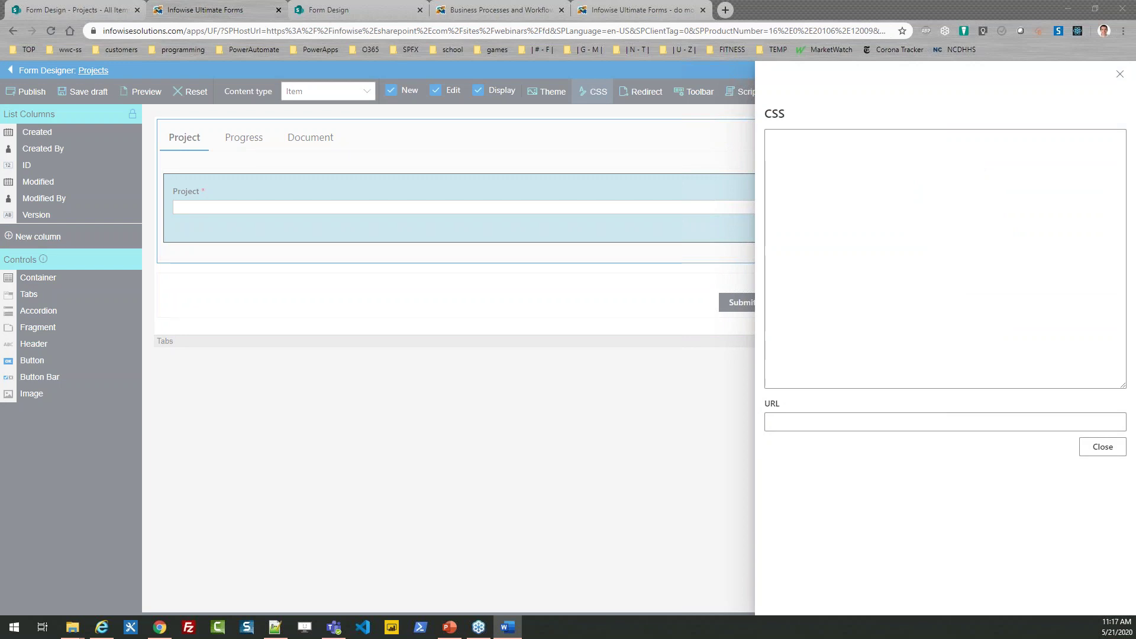
left_click(806, 168)
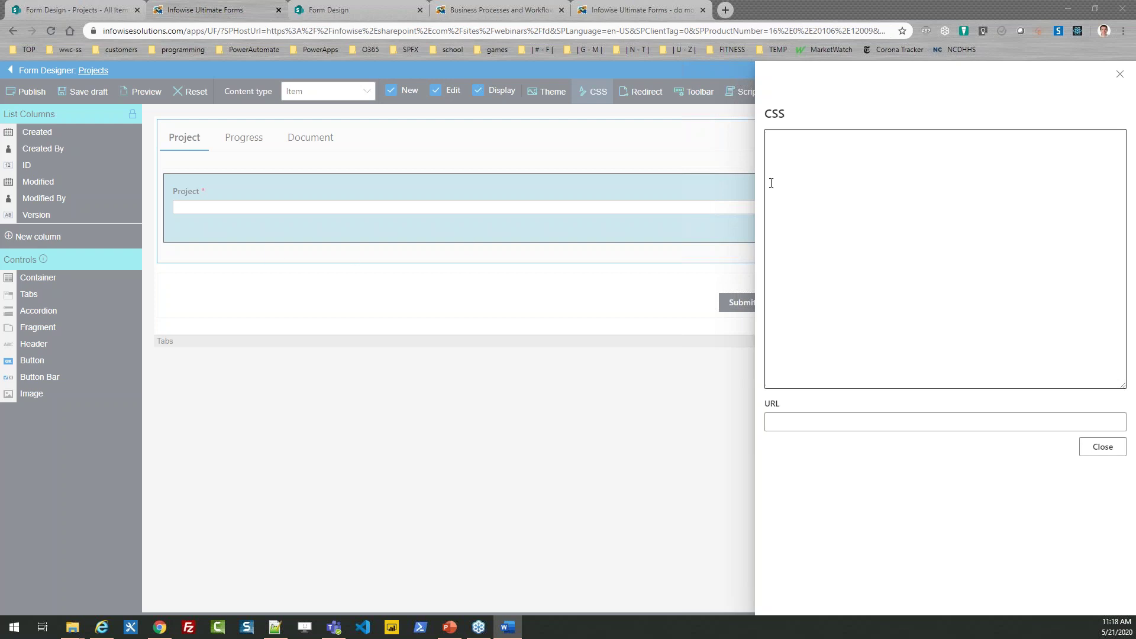
type("ul.nav-tabs > li > a {border: 1px solid #666666 !important;} ul.nav-tabs {margin-bottom: -12px;} ul.nav-tabs > li.active > a {background-color: #FFFF99 !important;}")
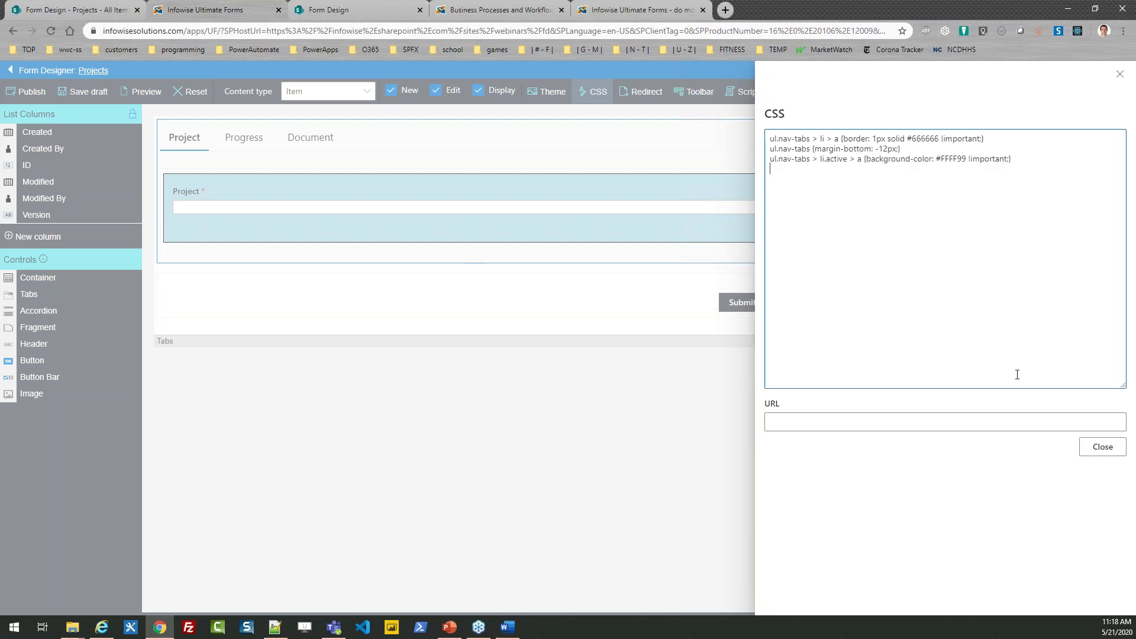
left_click(1093, 450)
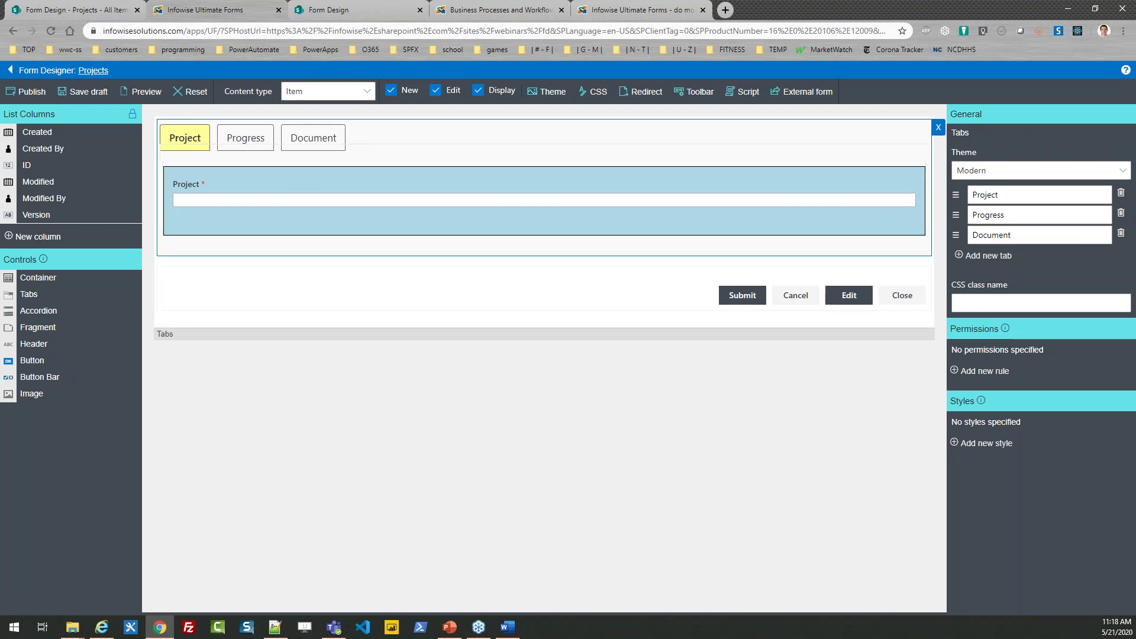
key("alt+Tab")
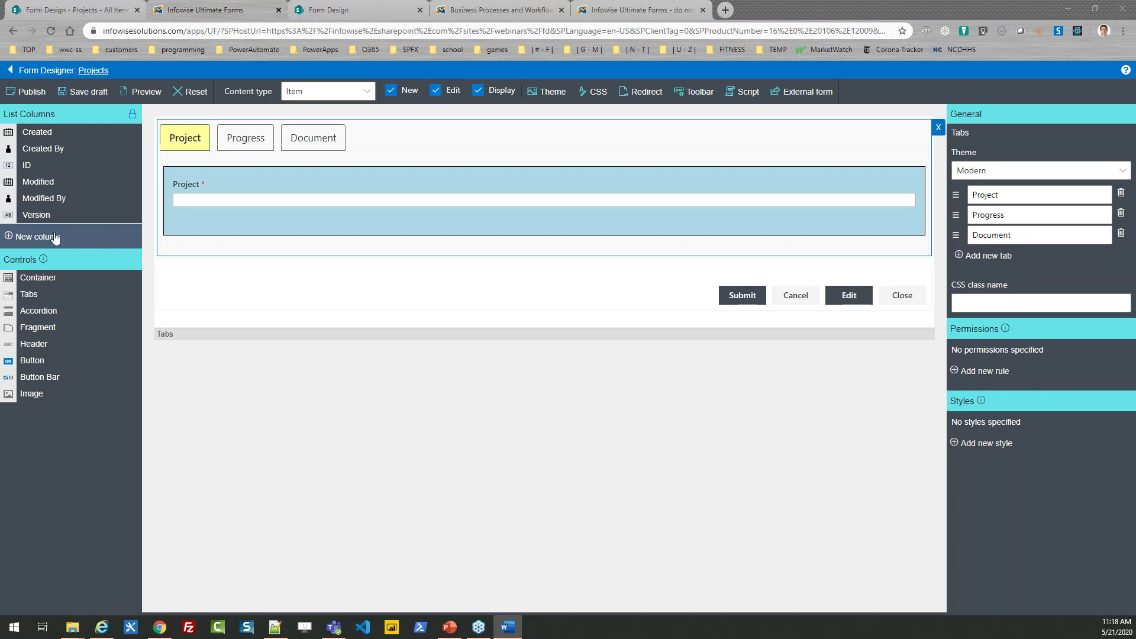
Step: Create a required Person or group column 'Project Manager' and place it below Project
left_click(55, 237)
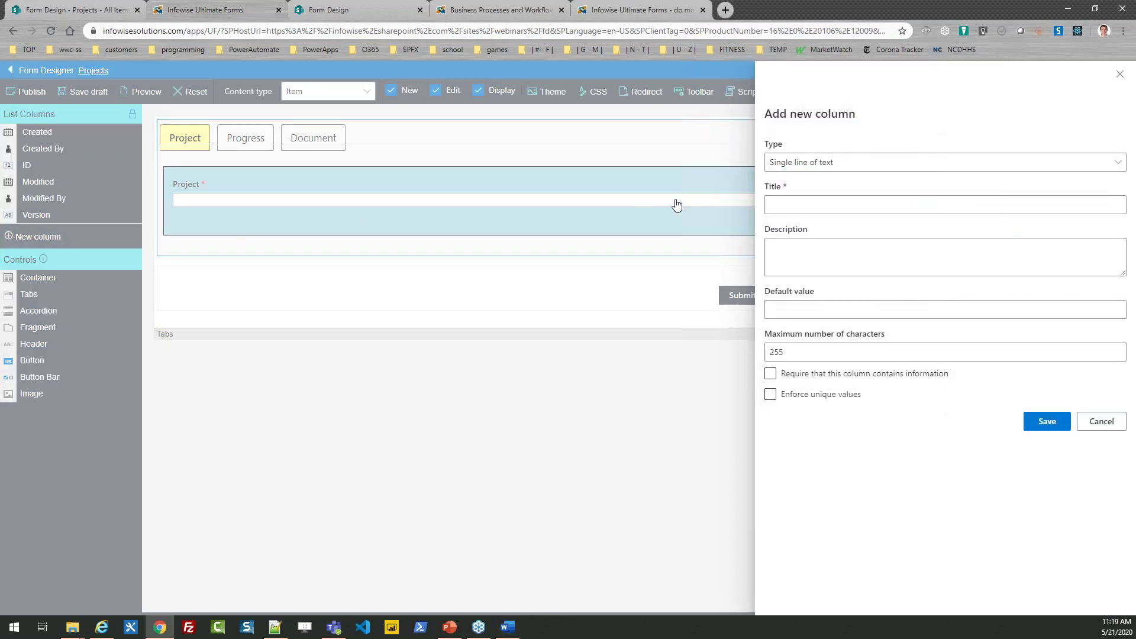
left_click(831, 162)
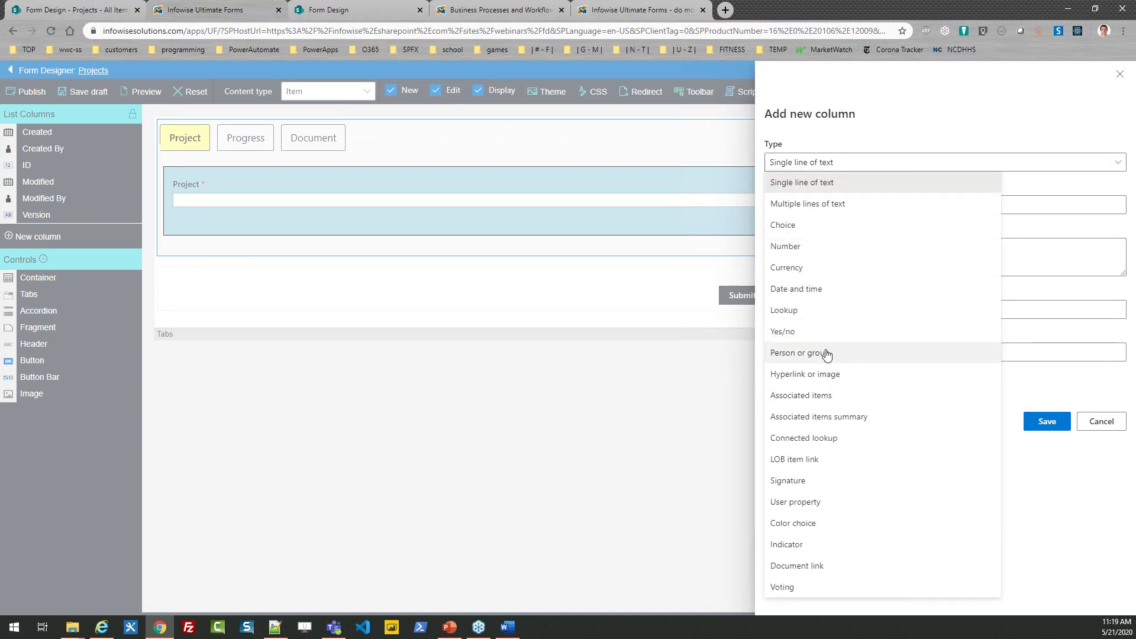
left_click(828, 352)
left_click(802, 206)
type("Project Manager")
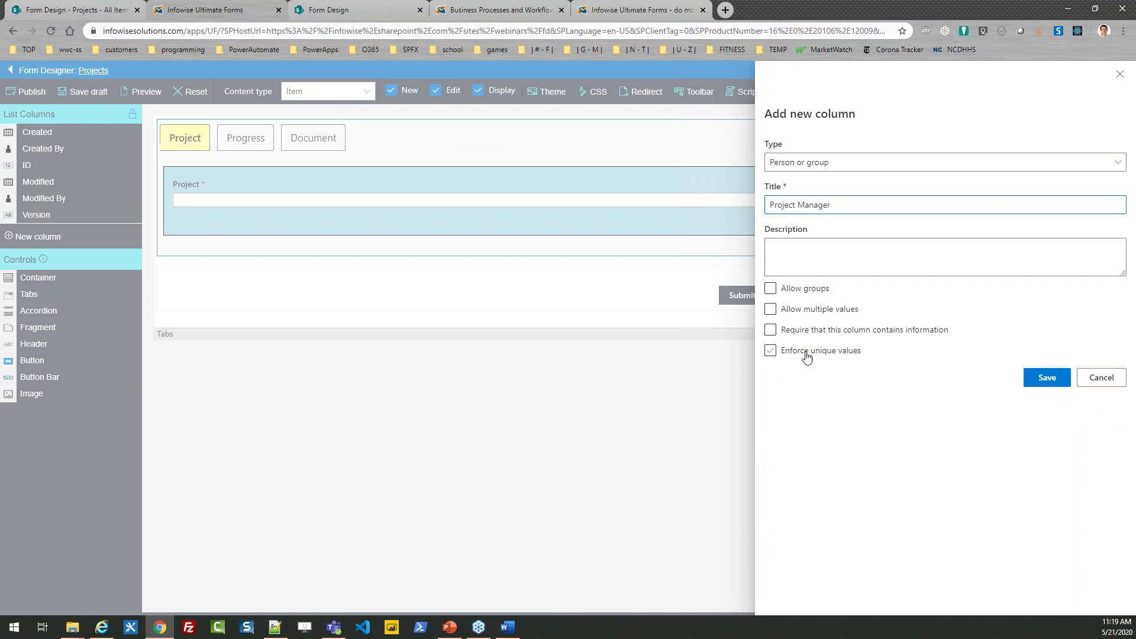
left_click(770, 330)
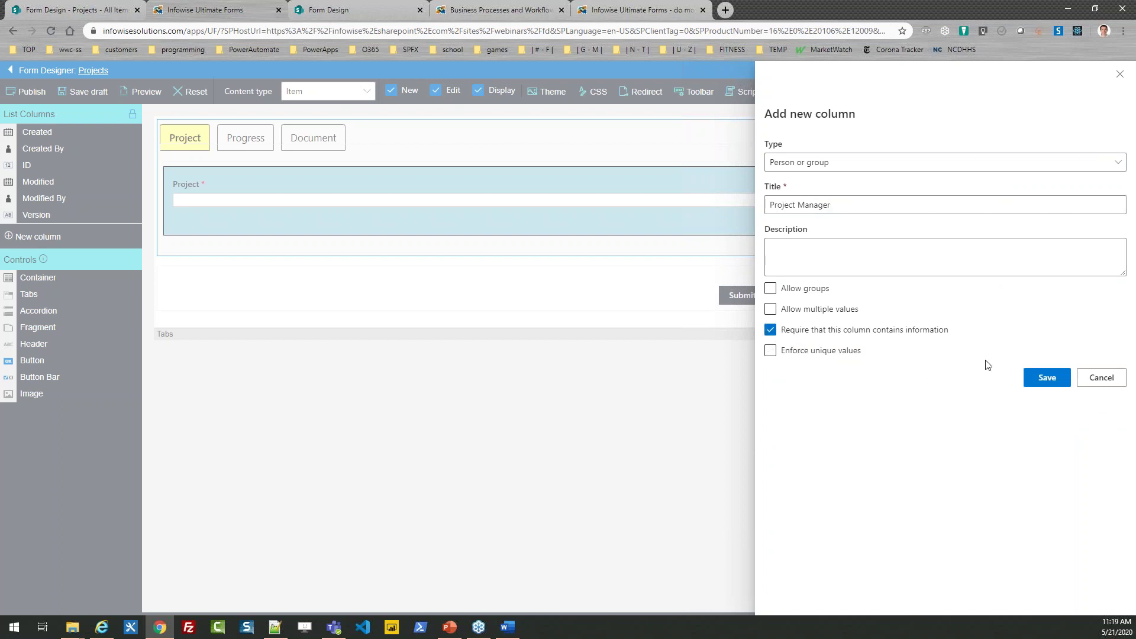
left_click(1056, 384)
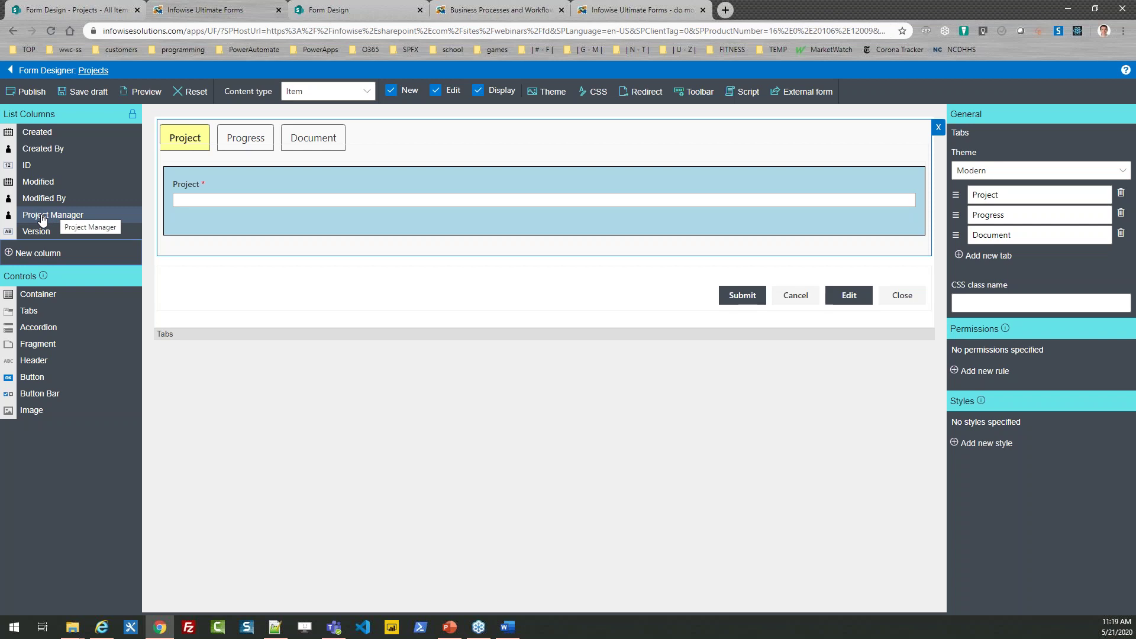
left_click_drag(42, 219, 219, 218)
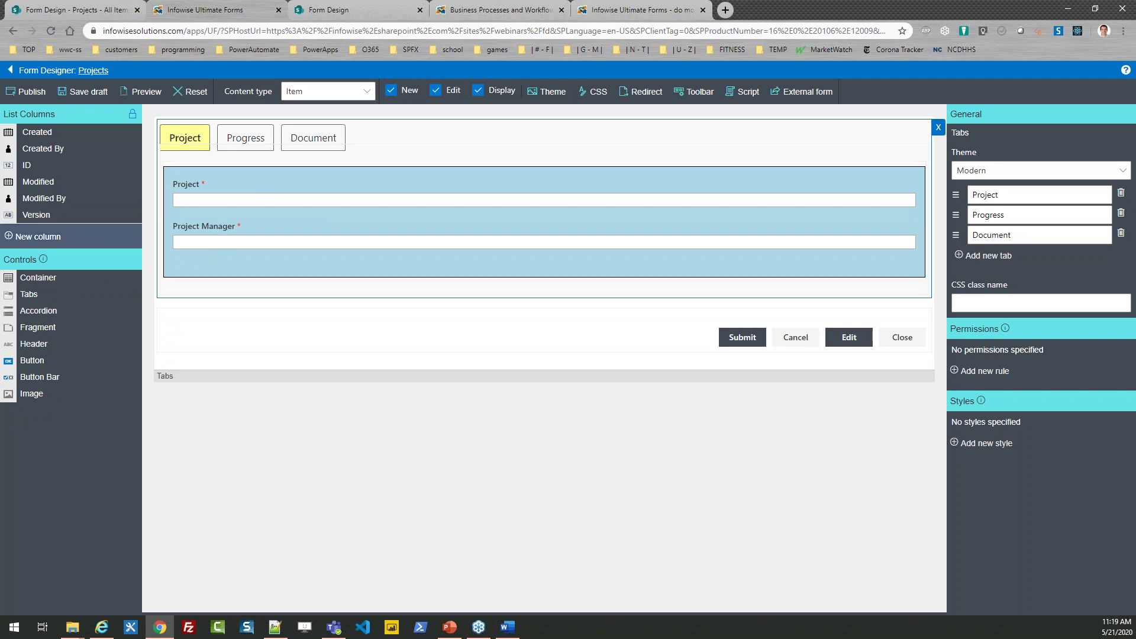
Step: Add a Person or group column 'Project Team' allowing multiple values, placed under Project Manager
left_click(37, 243)
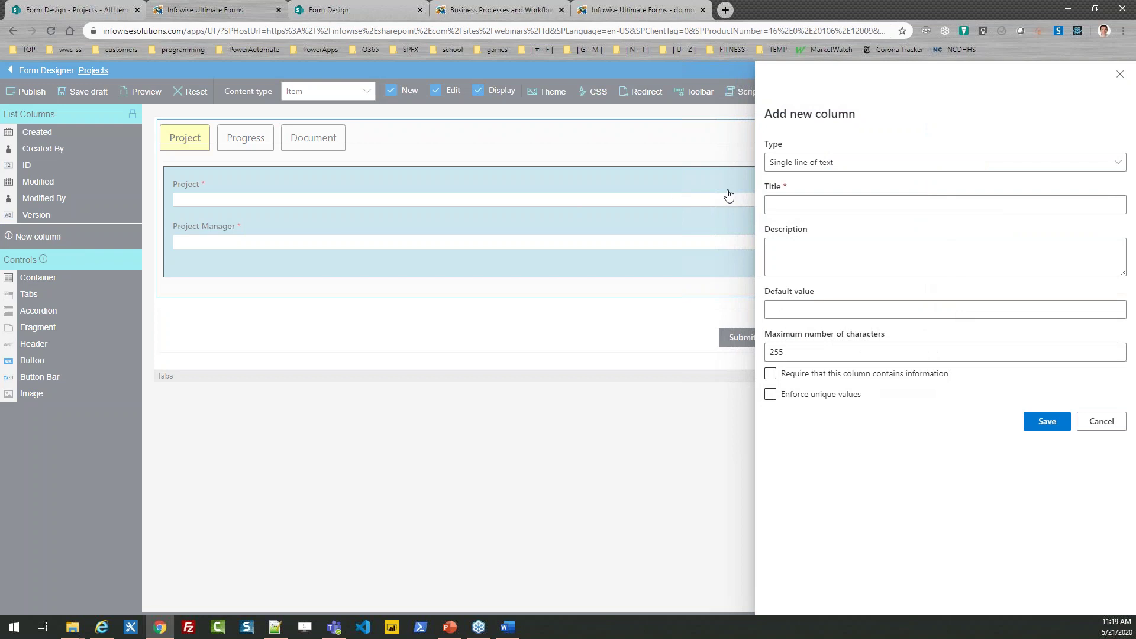
left_click(839, 172)
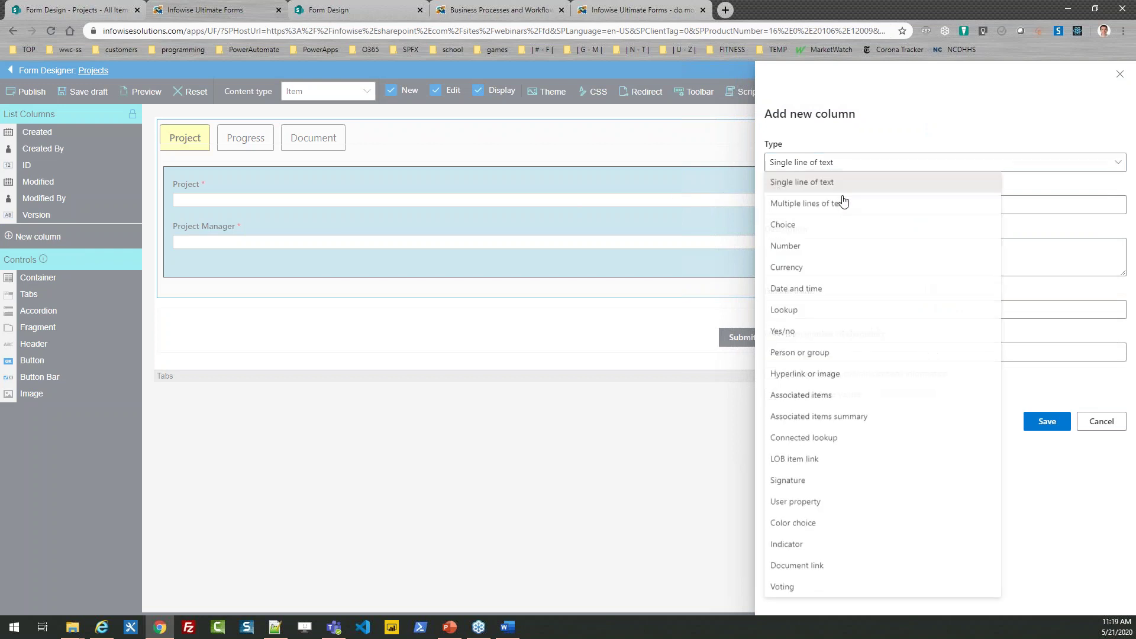
left_click(839, 354)
left_click(794, 205)
type("Project Team")
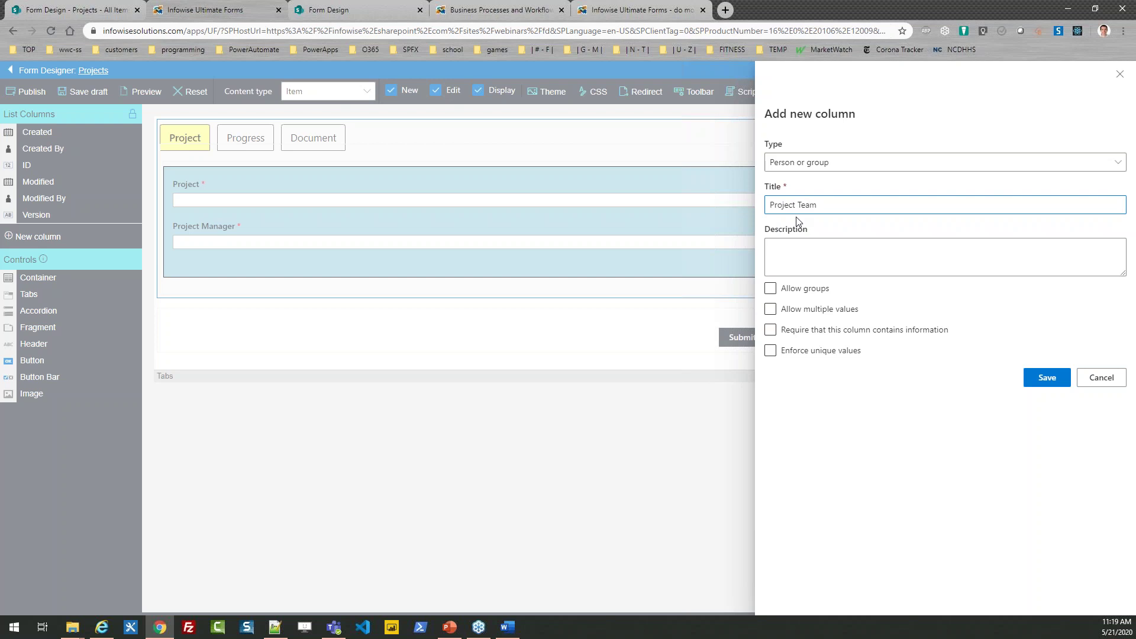
left_click(770, 310)
left_click(769, 311)
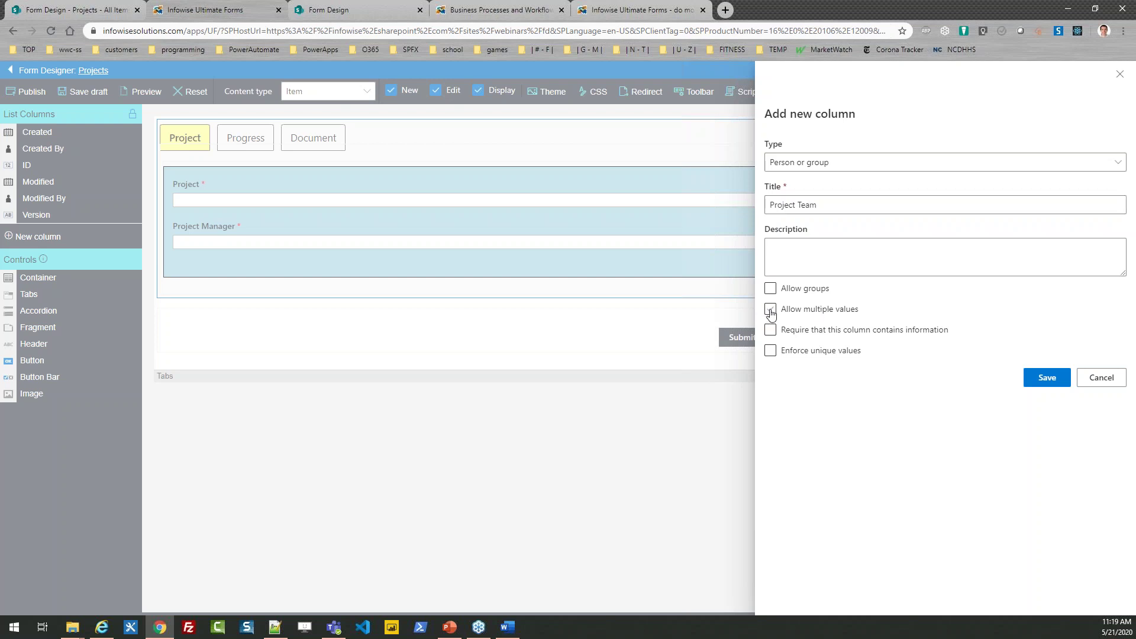
left_click(1061, 378)
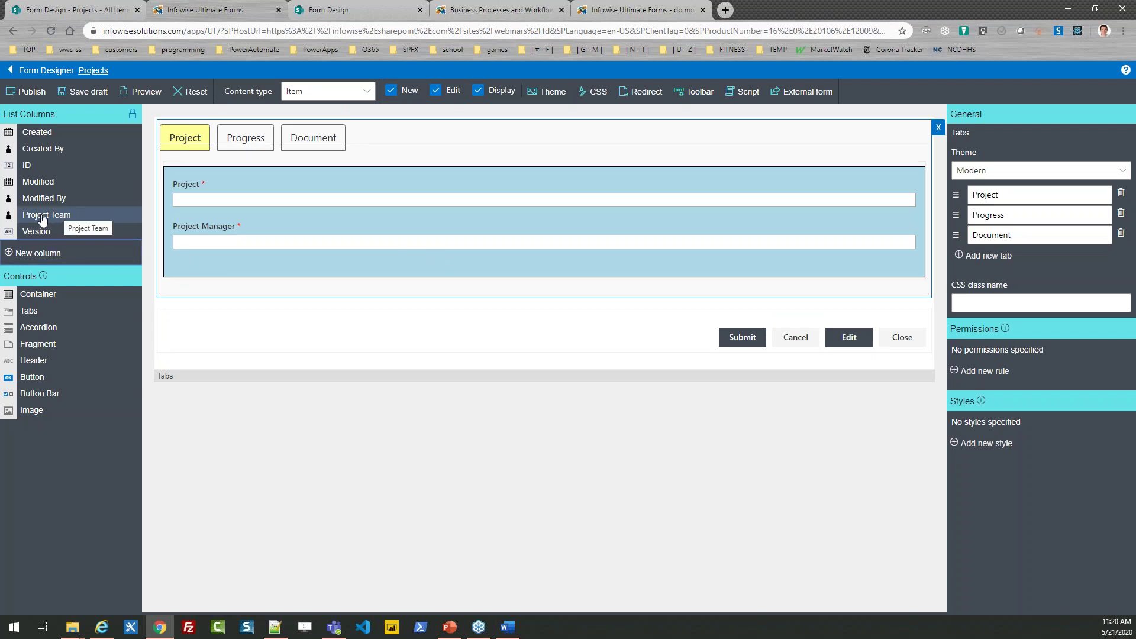
left_click_drag(43, 221, 177, 264)
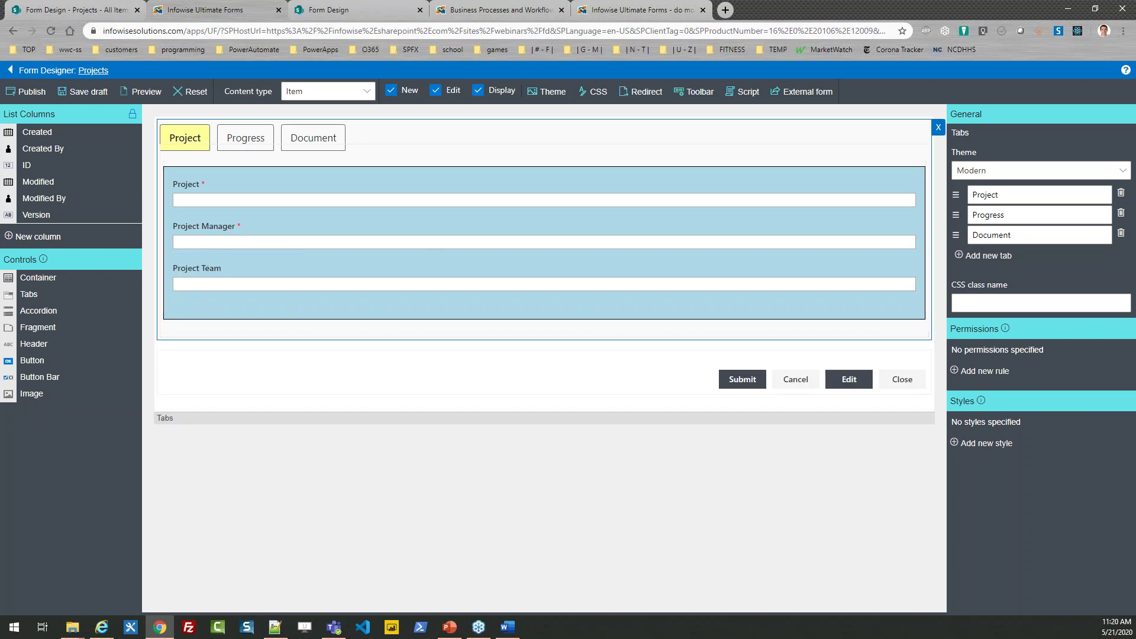
key("alt+Tab")
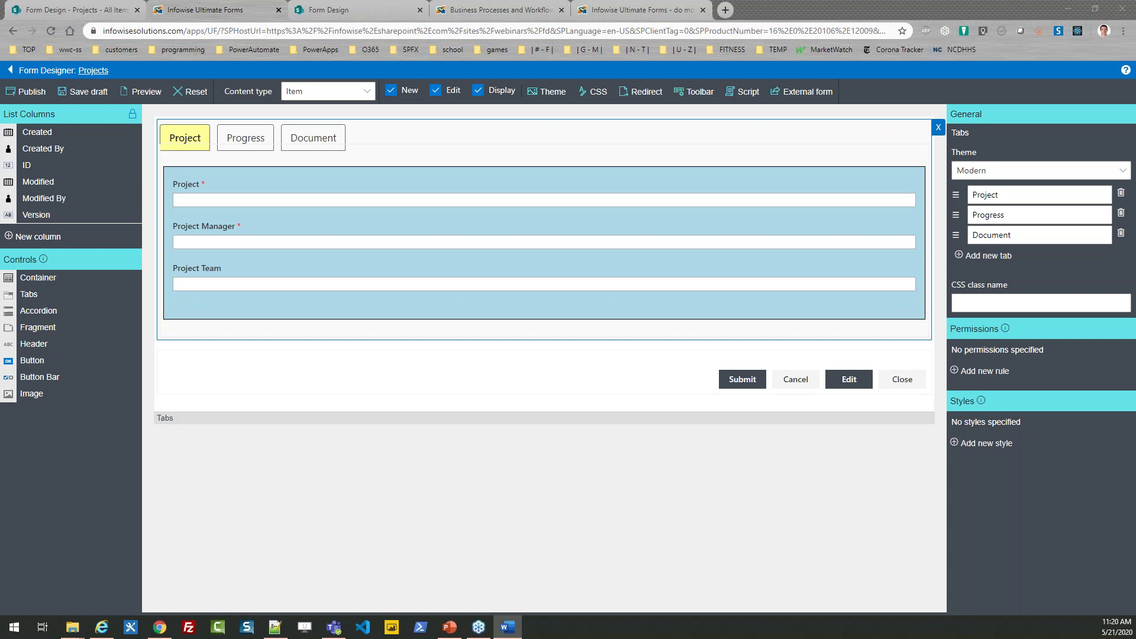
left_click_drag(112, 325, 77, 251)
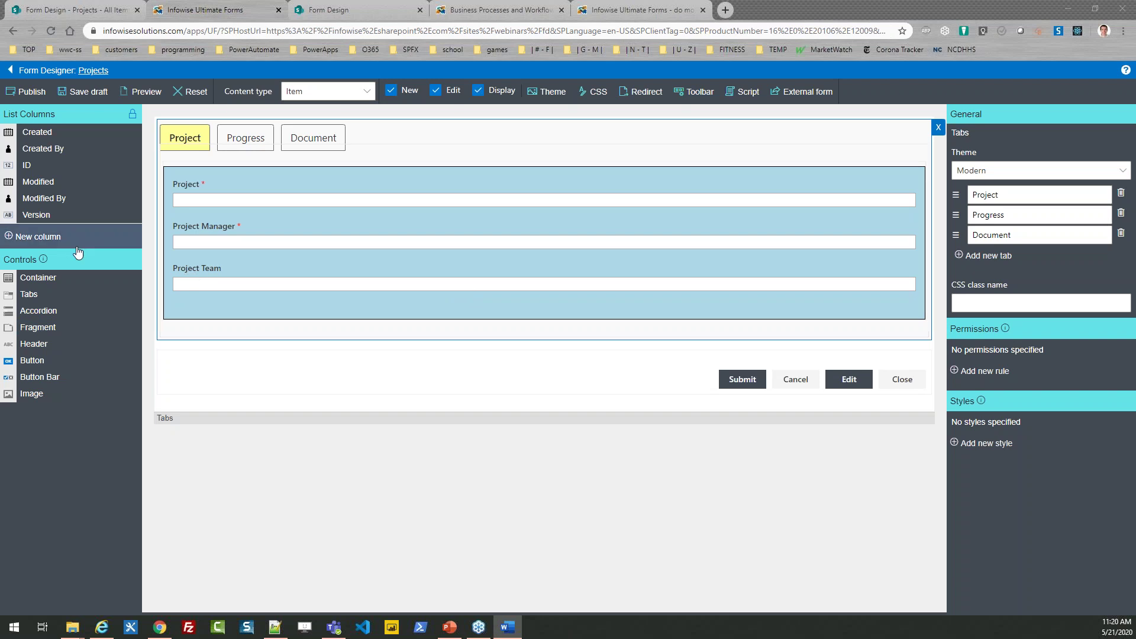
Step: Add a 'Project Start' date and time column defaulting to today, placed below Project Team
left_click(55, 239)
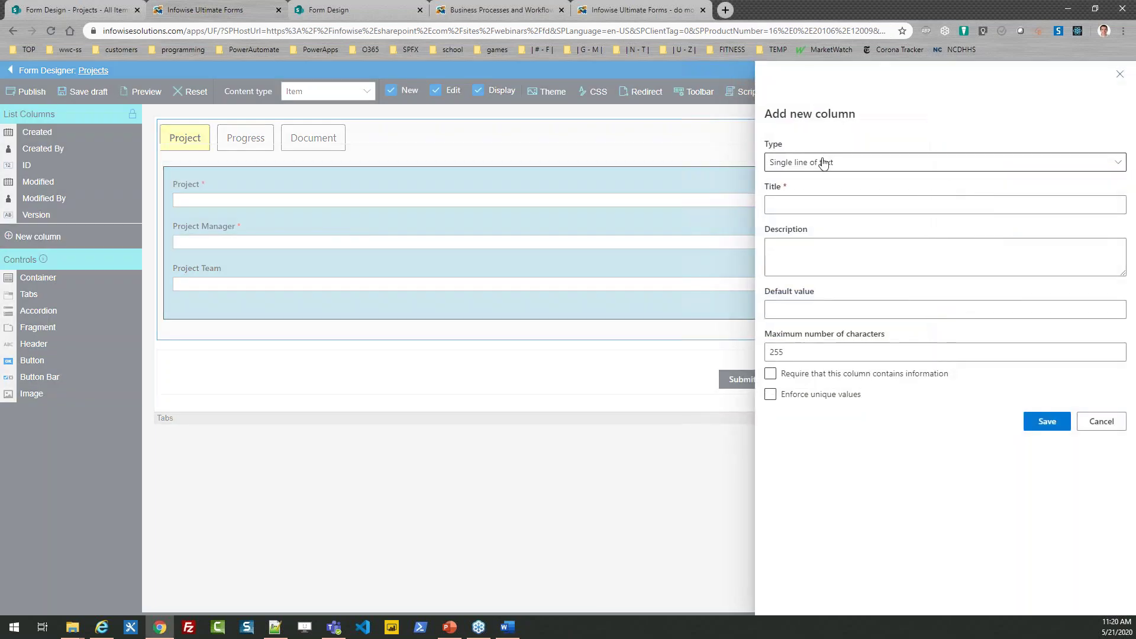
left_click(819, 162)
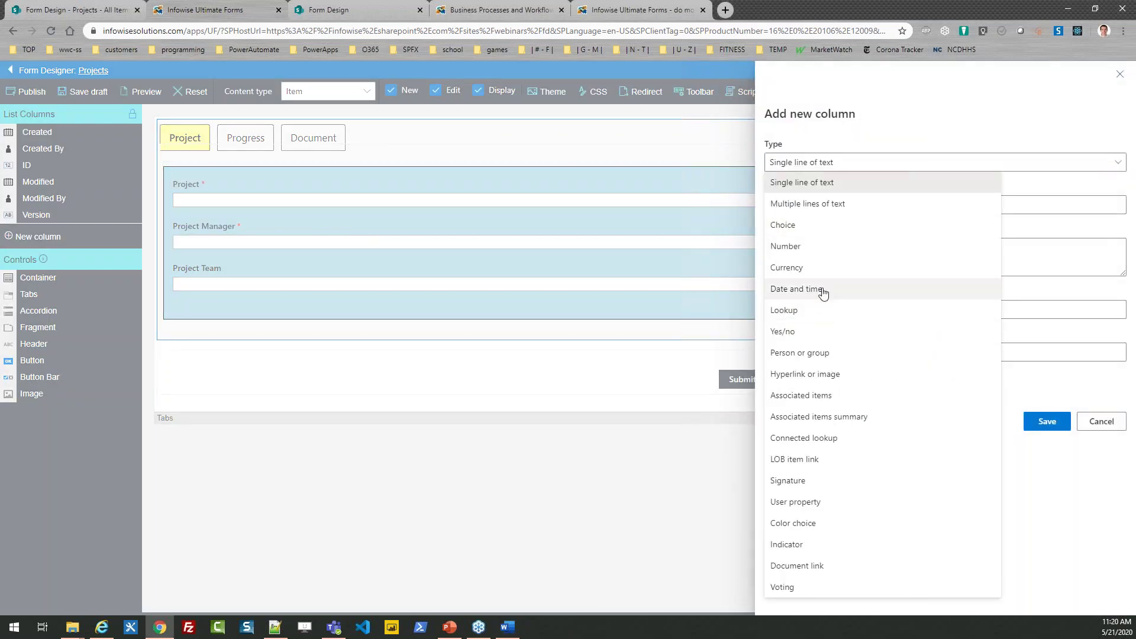
left_click(822, 289)
left_click(814, 210)
type("Project Start")
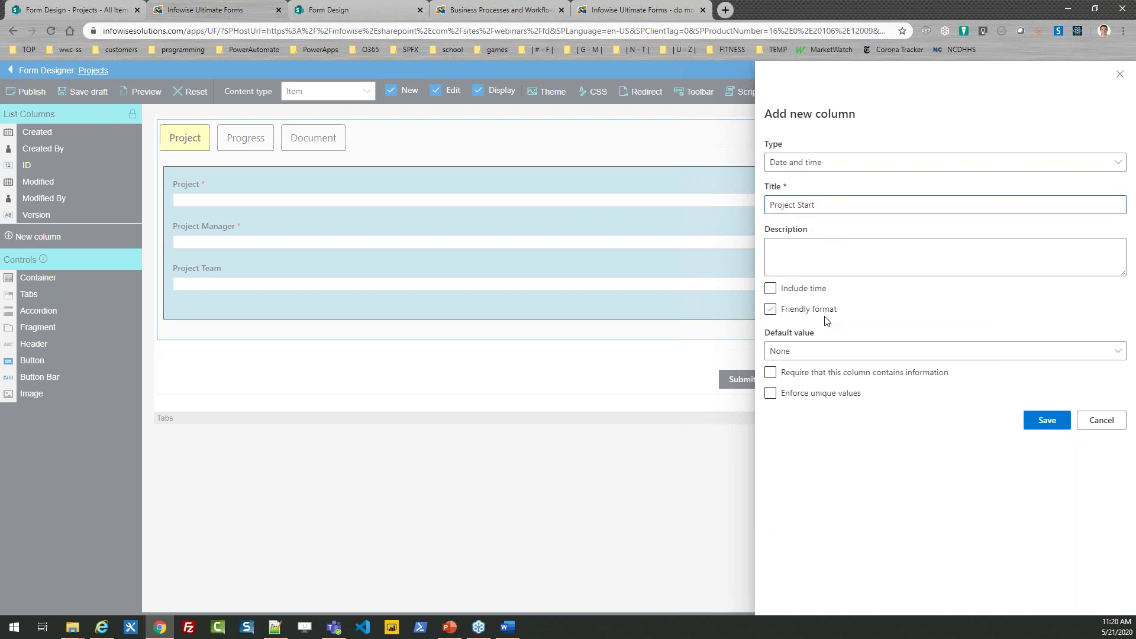
left_click(789, 354)
left_click(796, 394)
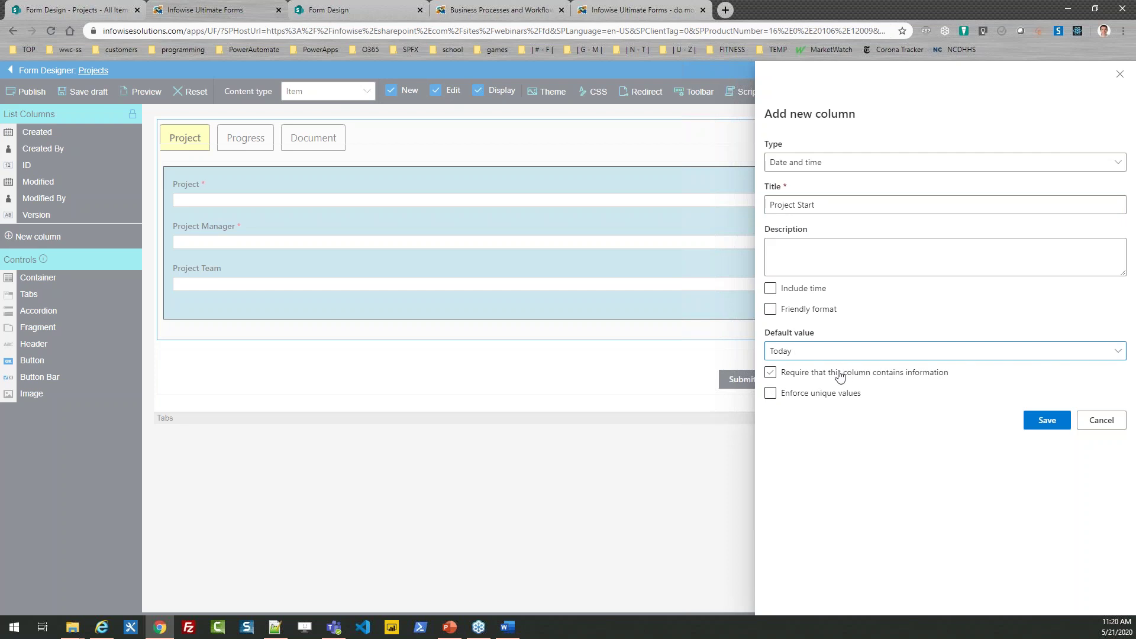
left_click(1047, 420)
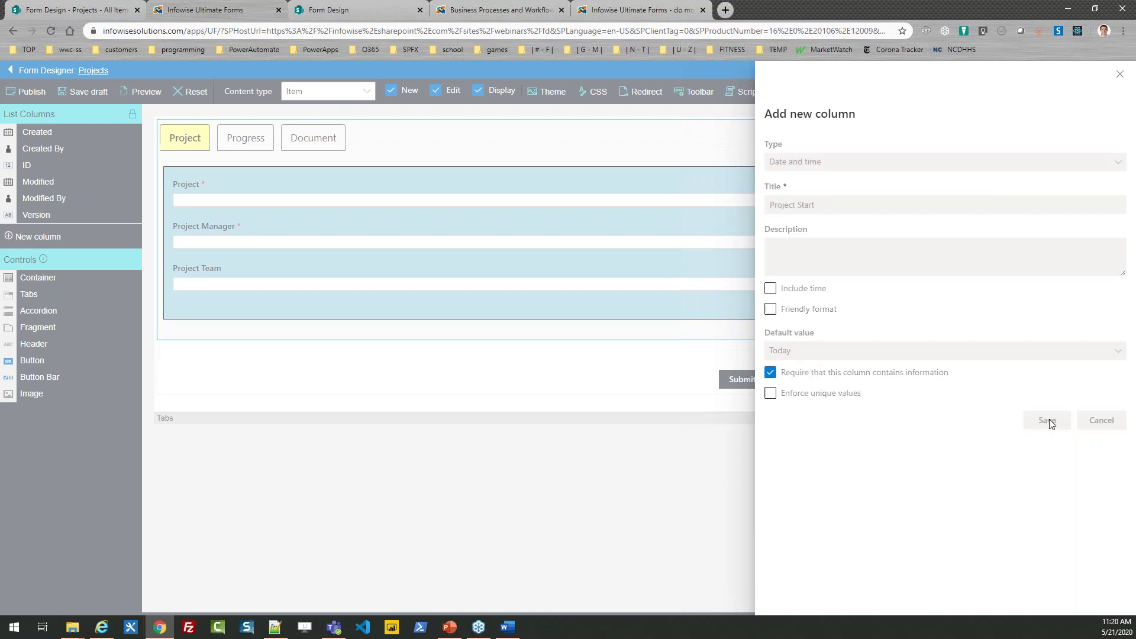
left_click_drag(59, 217, 202, 312)
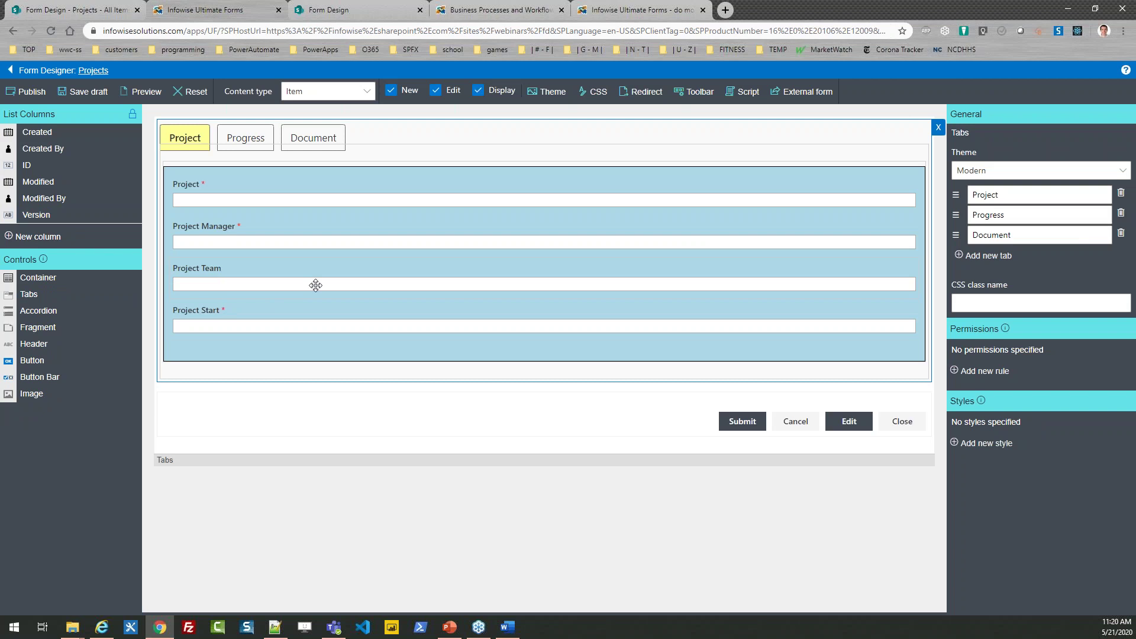
Step: Add a 'Project End' date and time column and place it below Project Start
left_click(38, 236)
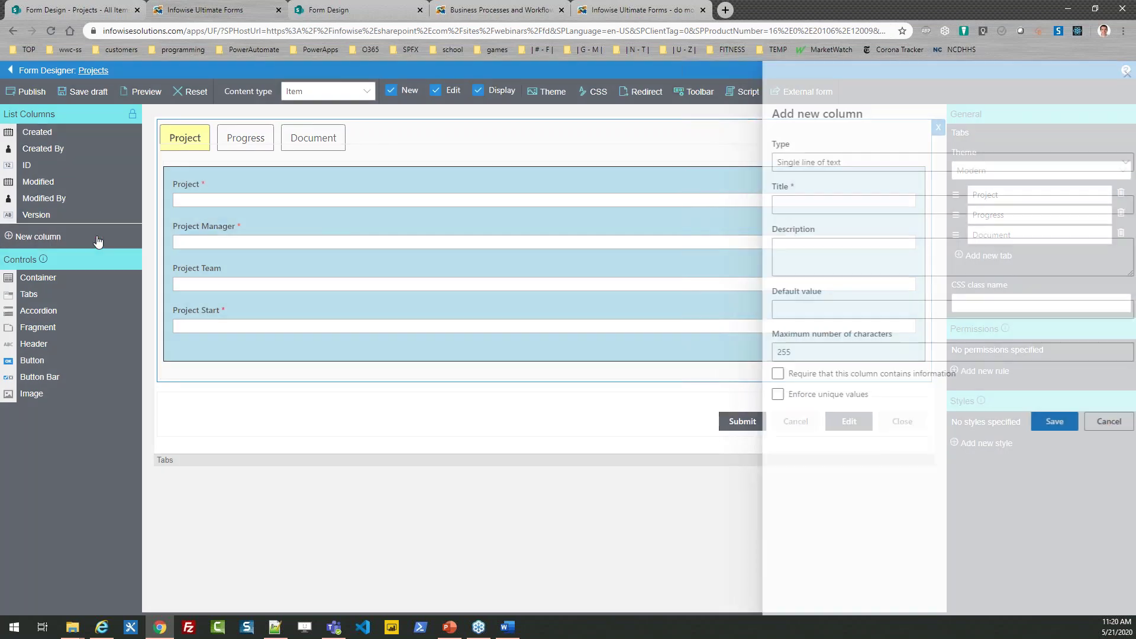
left_click(787, 164)
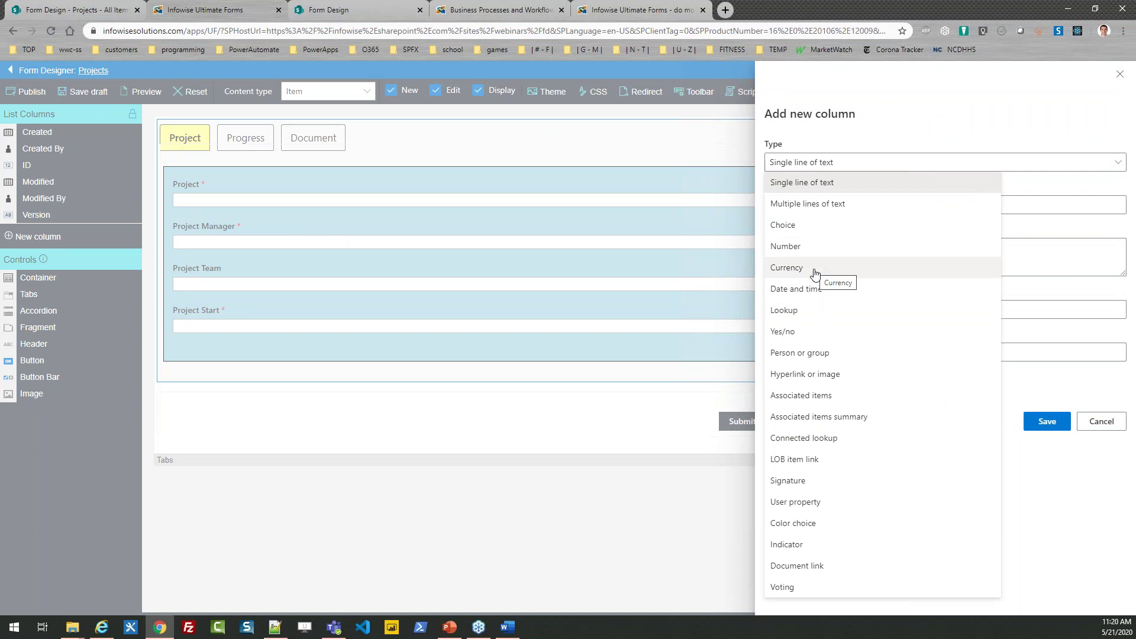
left_click(815, 289)
left_click(802, 206)
type("Project End")
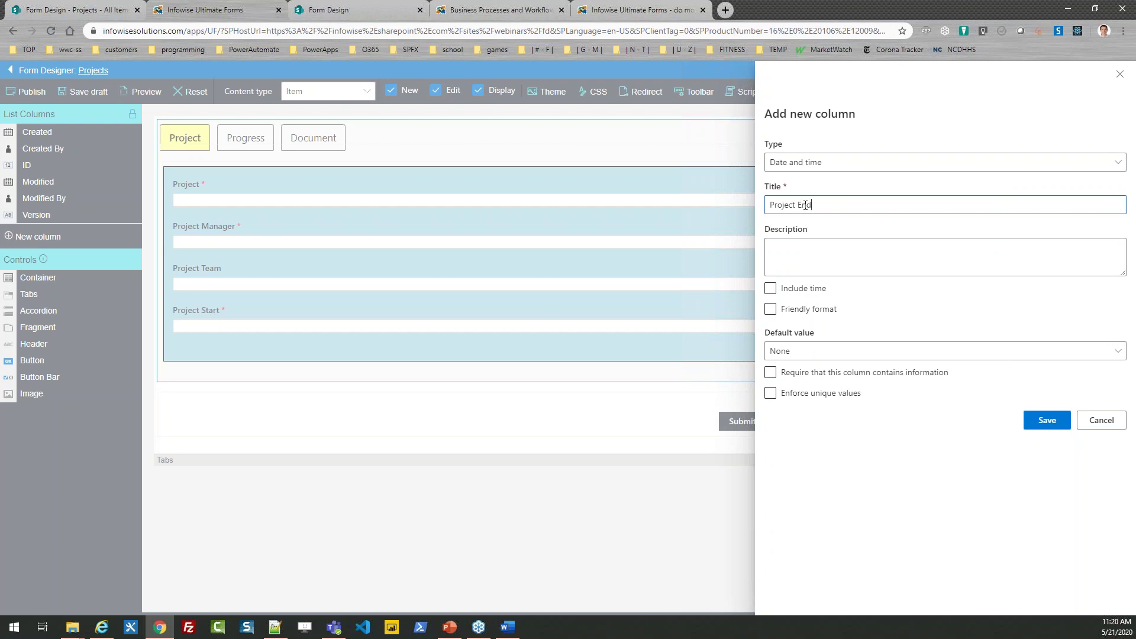
left_click(824, 374)
left_click(1038, 421)
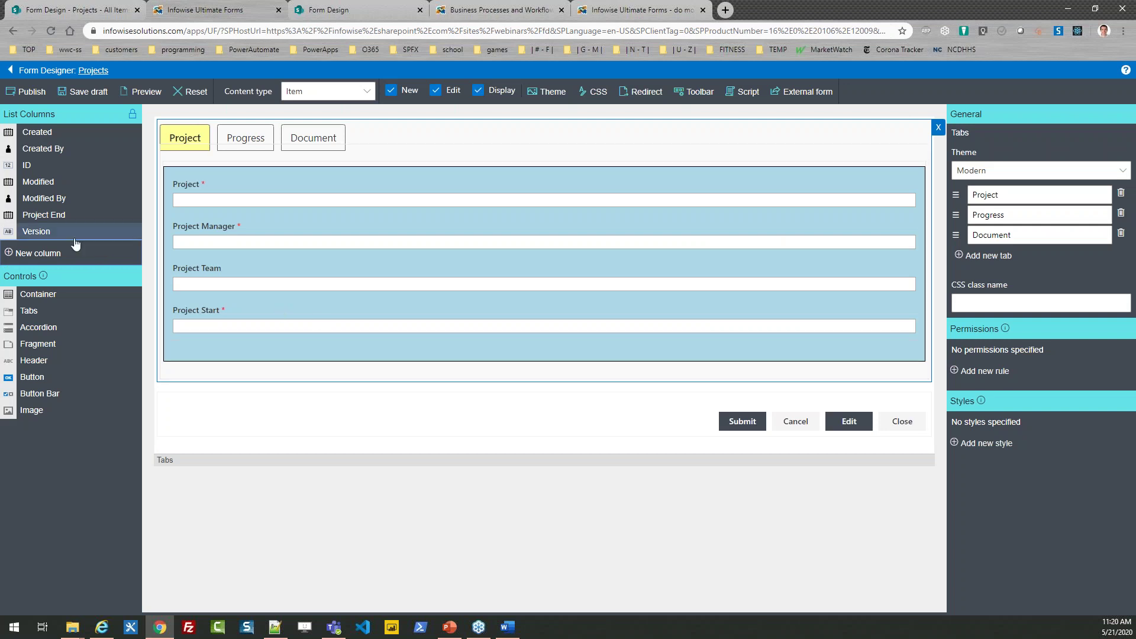
left_click_drag(53, 217, 158, 342)
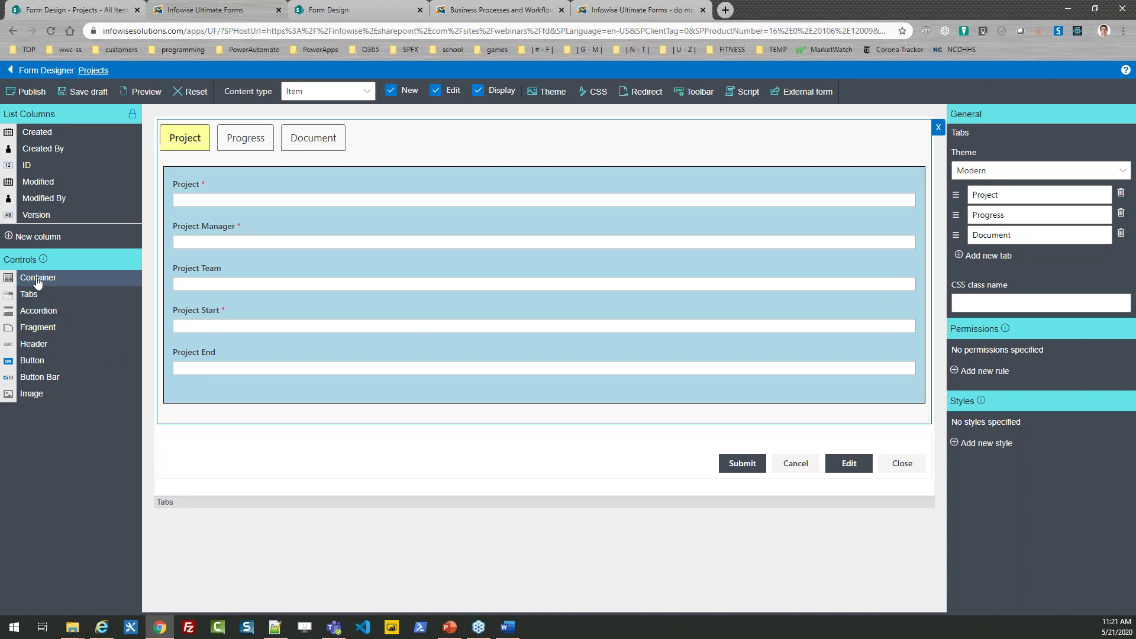
Step: Insert a 2-column container below Project Team holding Project Start and Project End side by side
left_click_drag(37, 286, 215, 314)
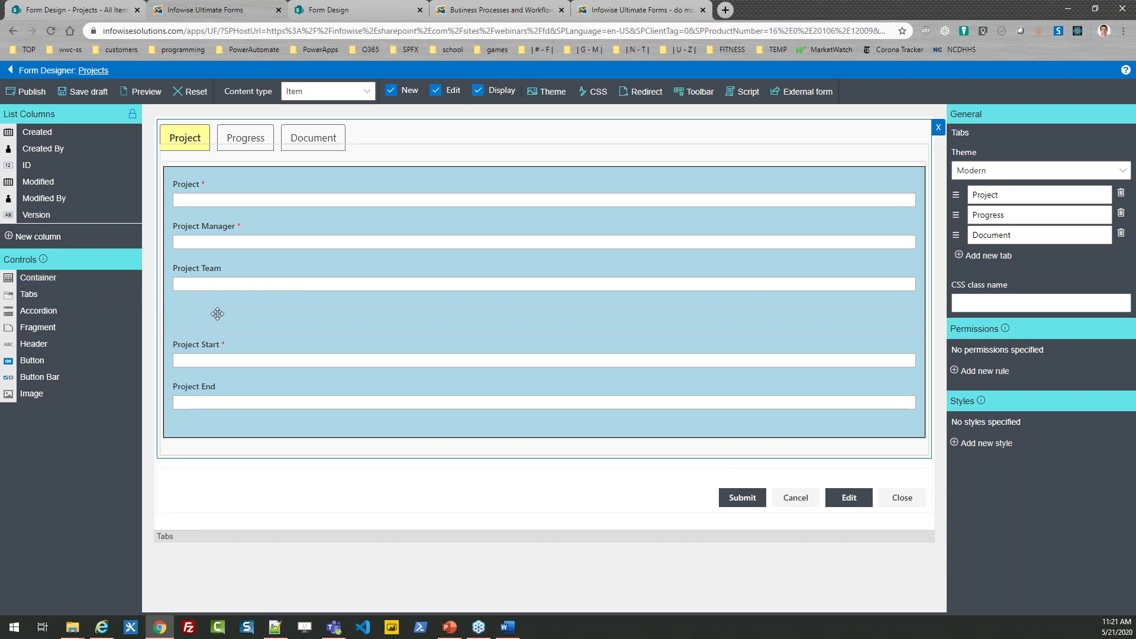
left_click(264, 322)
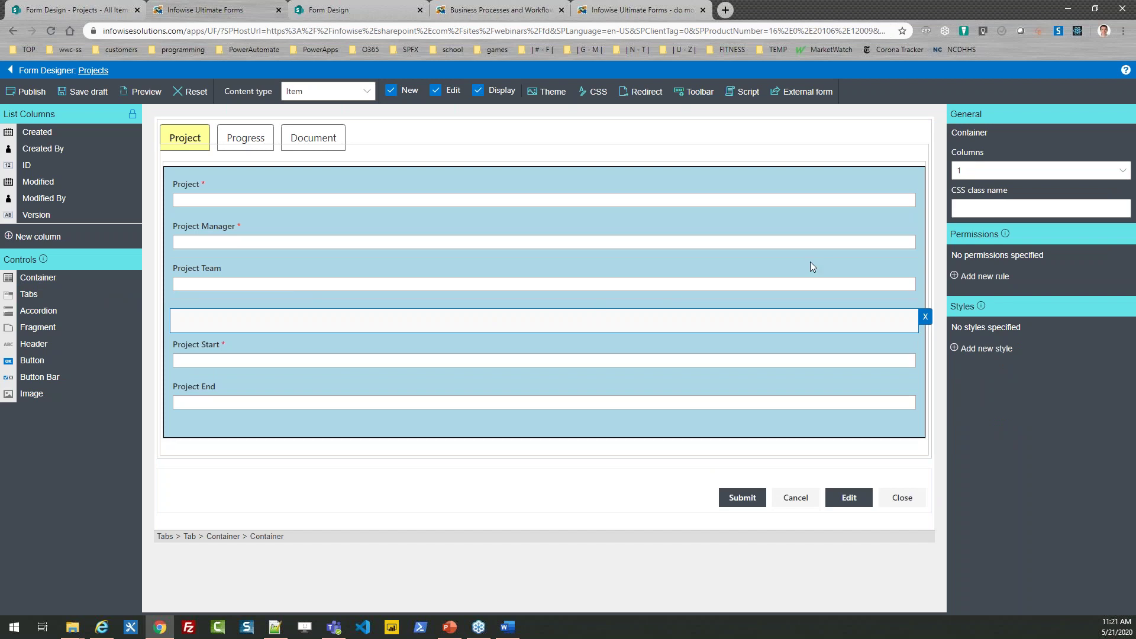
left_click(998, 174)
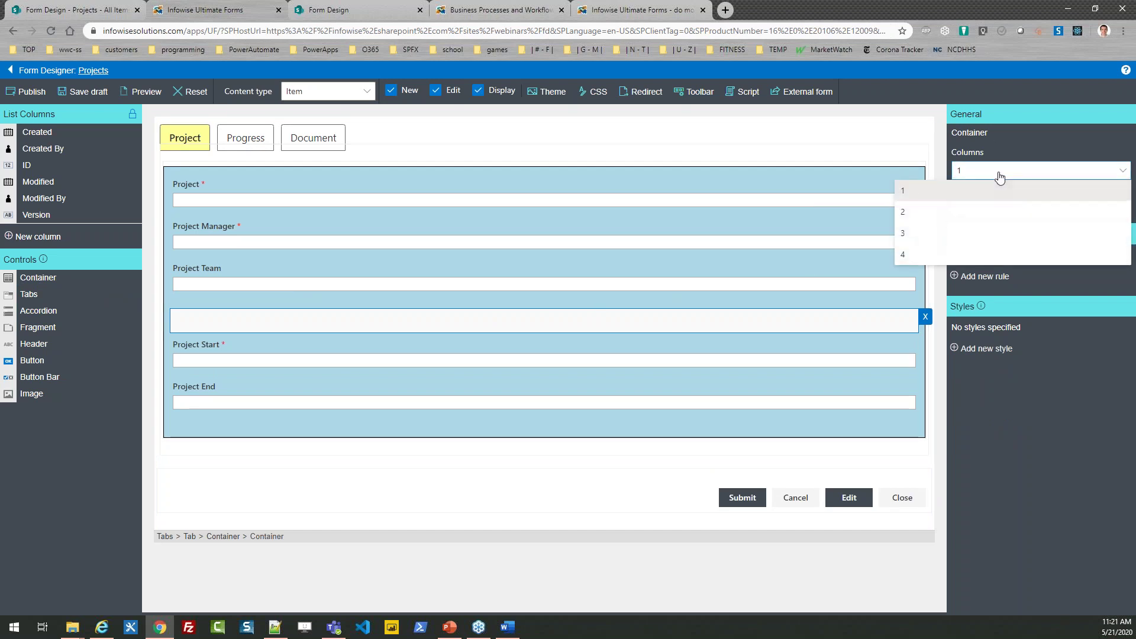
left_click(994, 213)
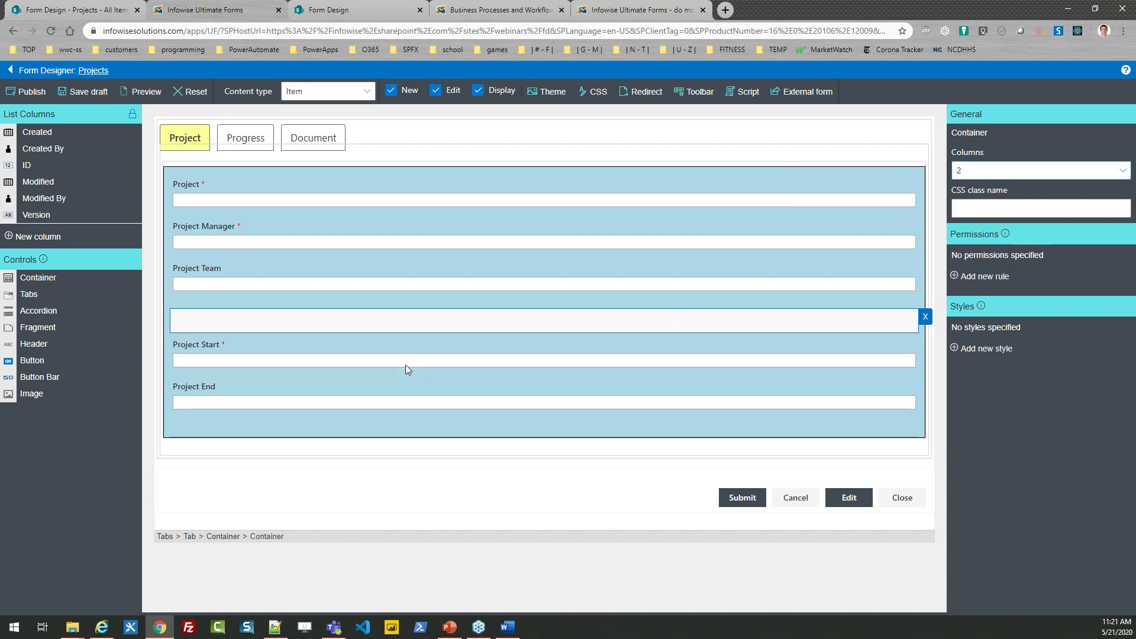
left_click(344, 351)
left_click_drag(344, 352, 345, 327)
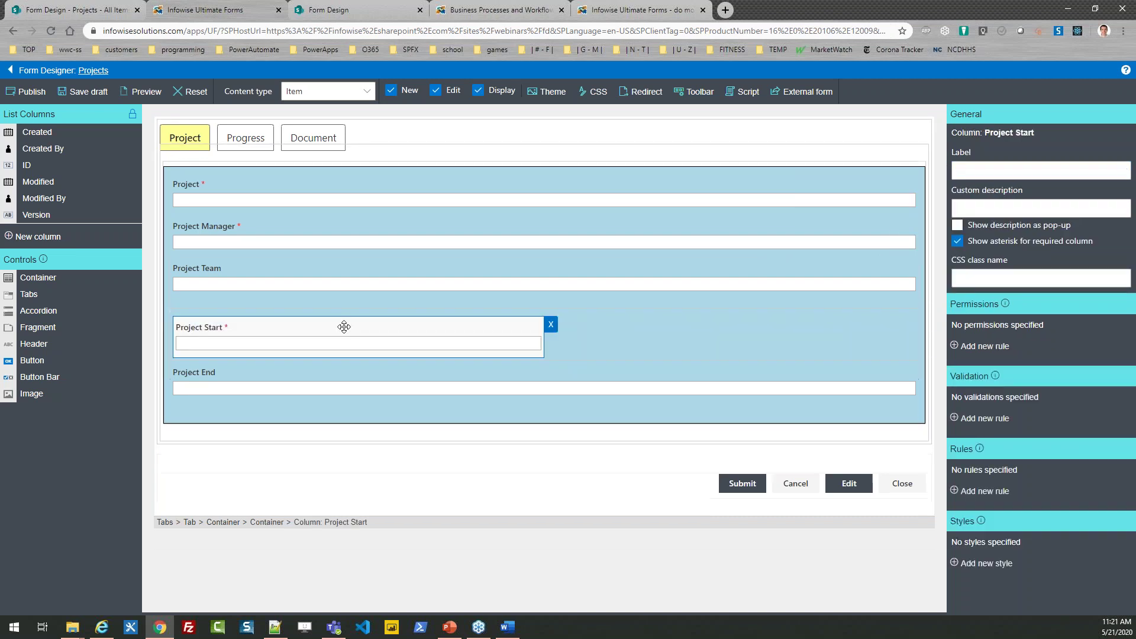
left_click_drag(345, 374, 612, 335)
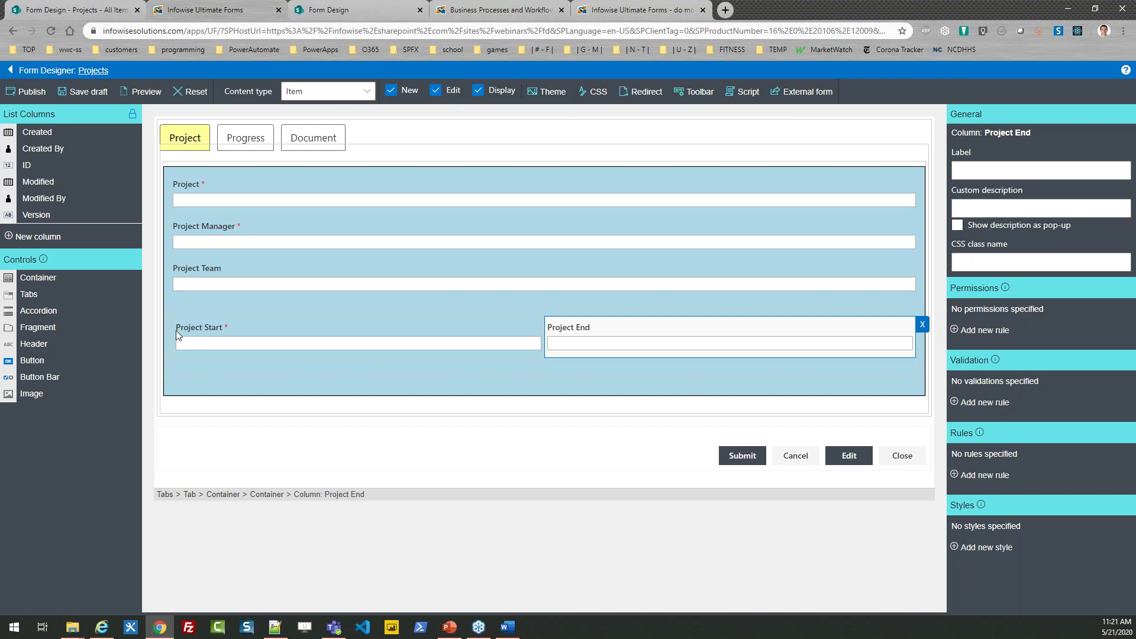
Step: Add a required 'Project Budget' currency column with 2 decimals and default 0, placed below the dates
left_click(83, 239)
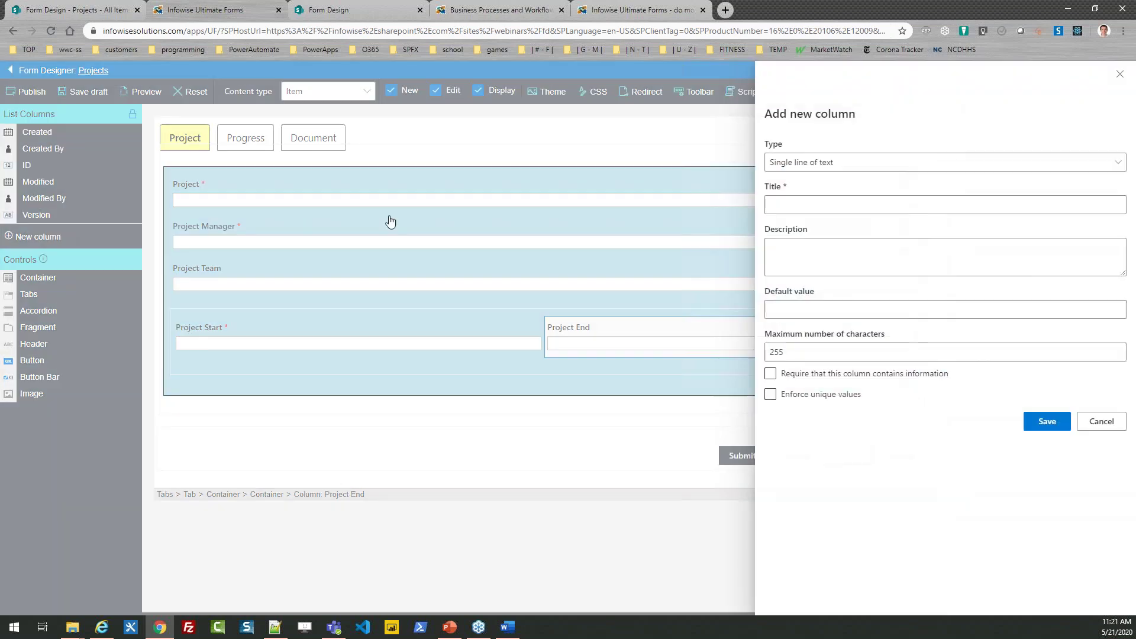
left_click(773, 200)
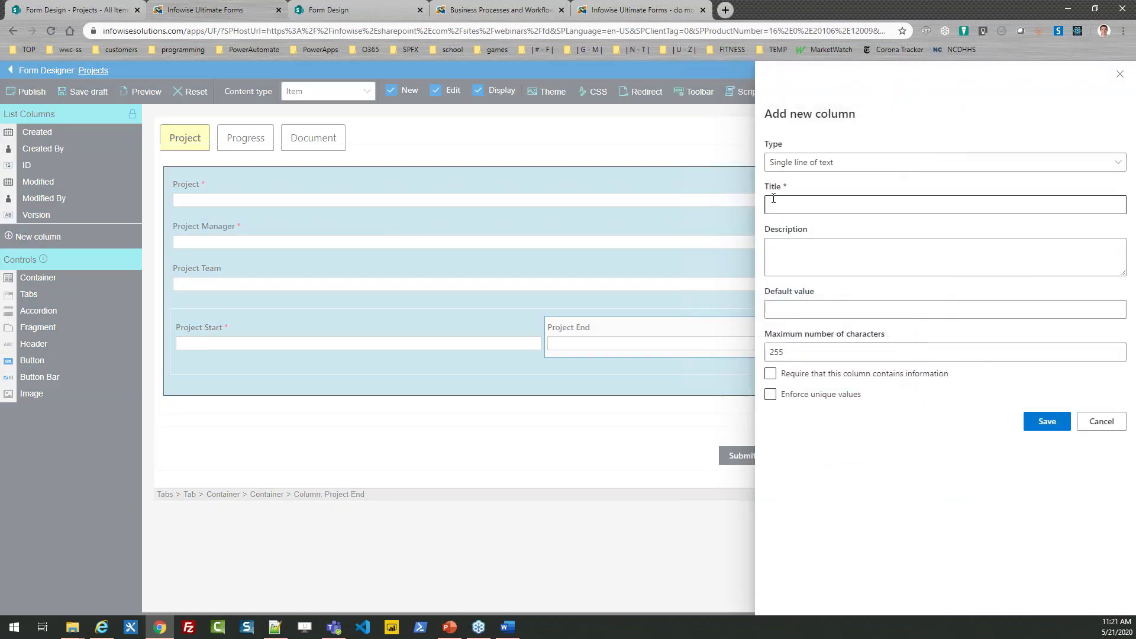
left_click(812, 164)
left_click(806, 269)
left_click(806, 206)
type("Projec")
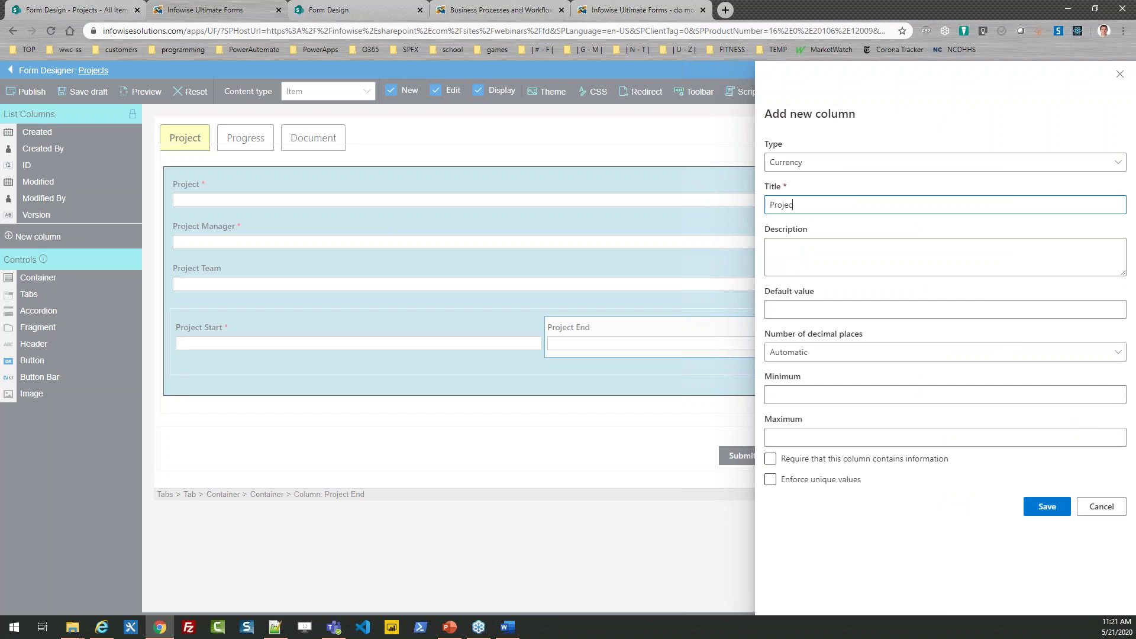
type("t Budget")
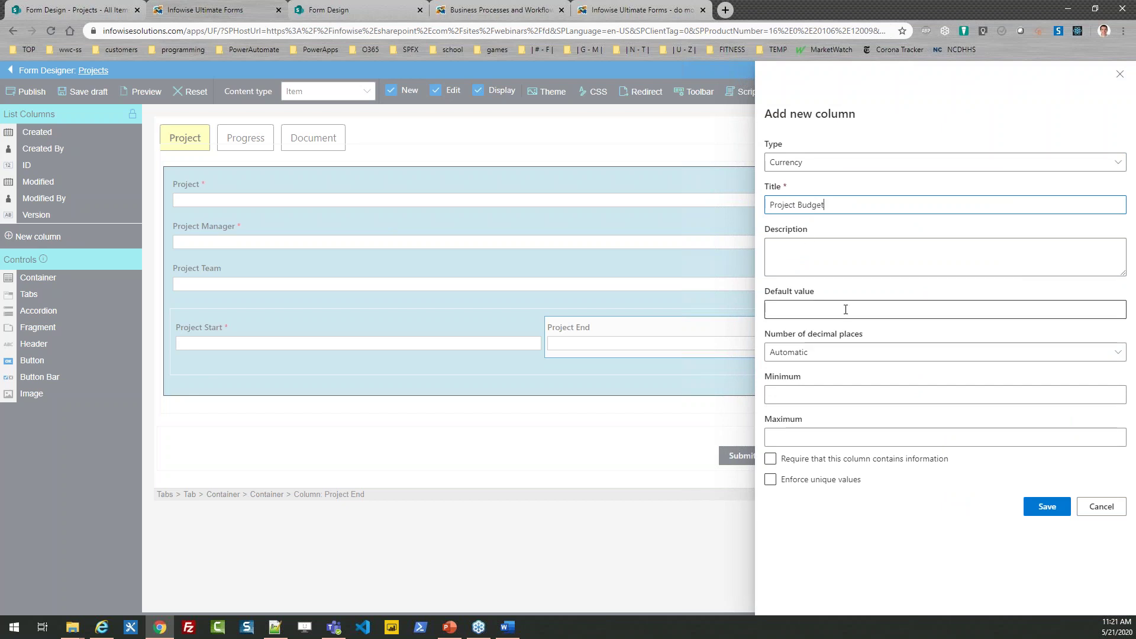
left_click(849, 353)
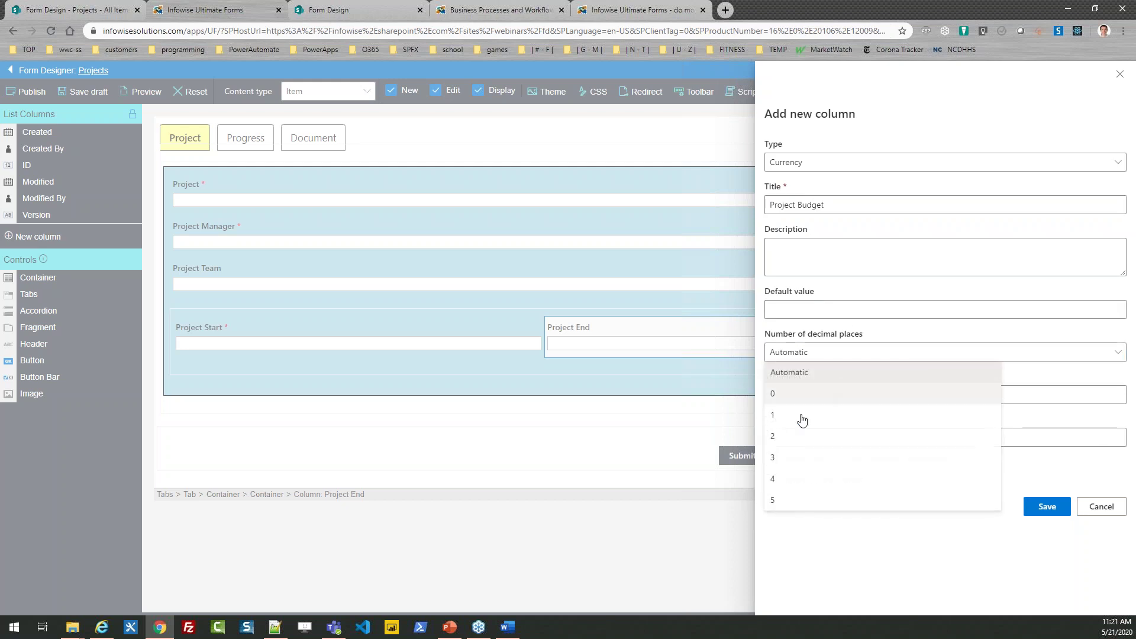
left_click(805, 441)
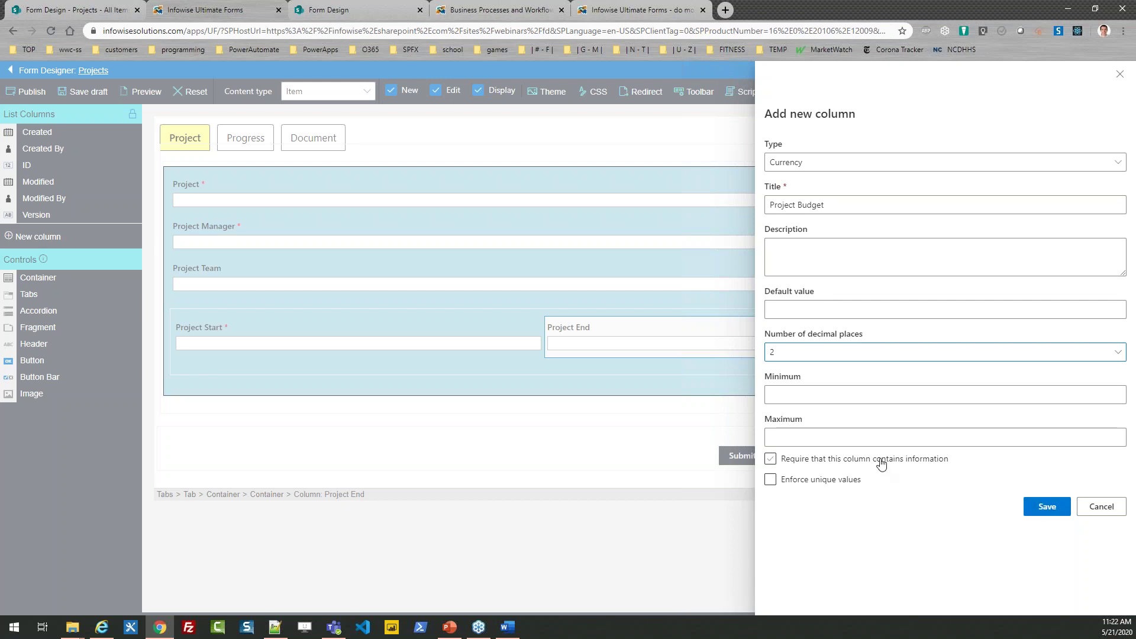
left_click(883, 461)
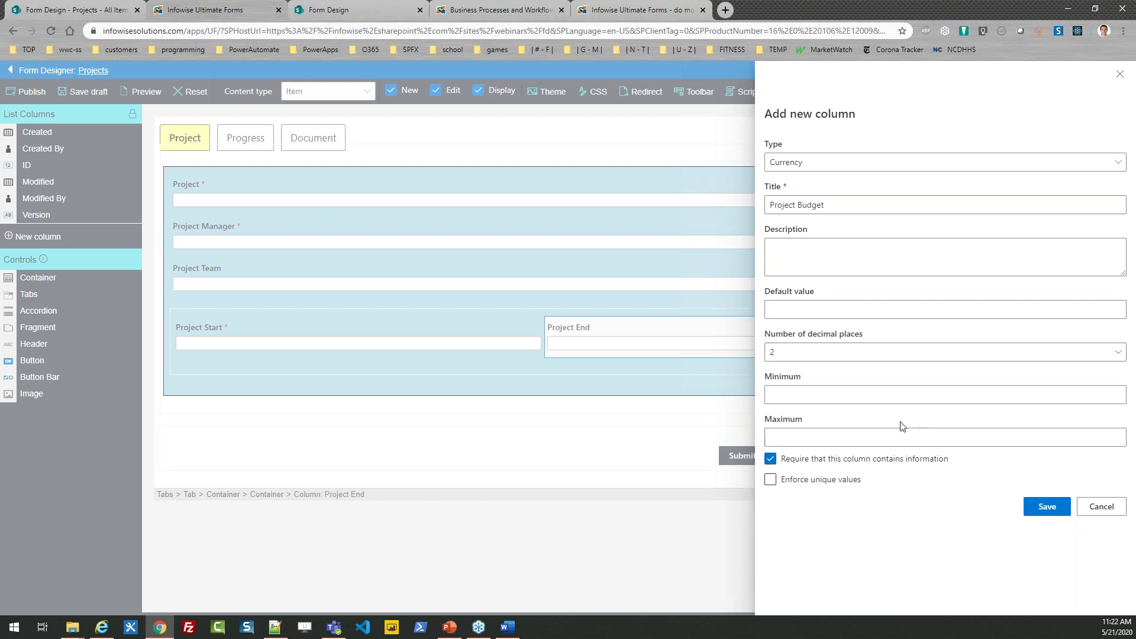
left_click(810, 308)
type("0")
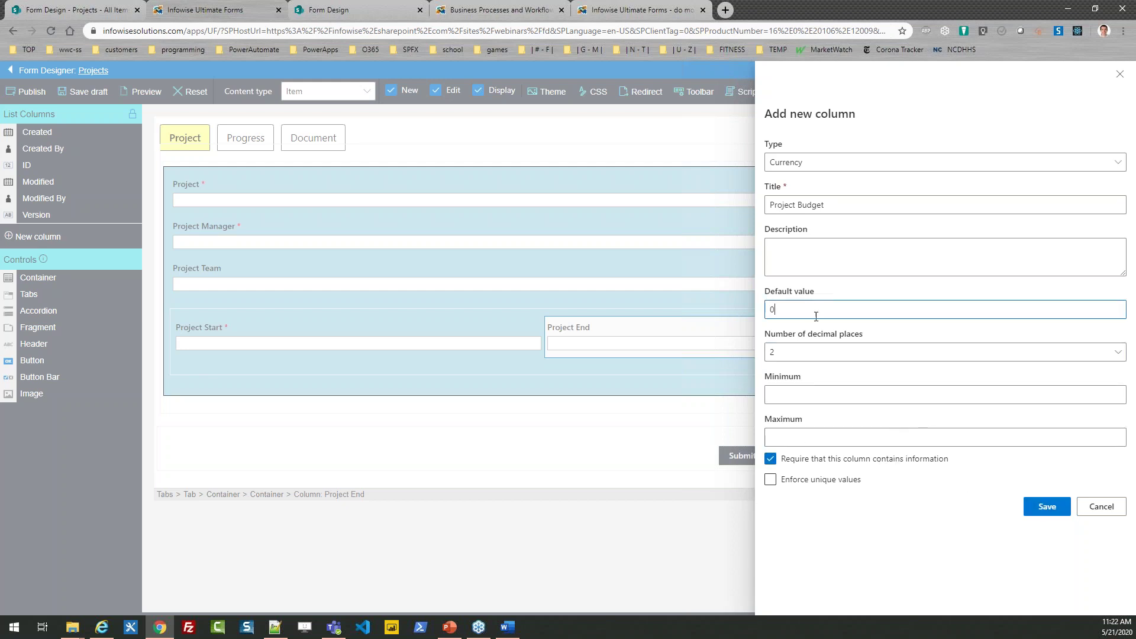
left_click(1058, 509)
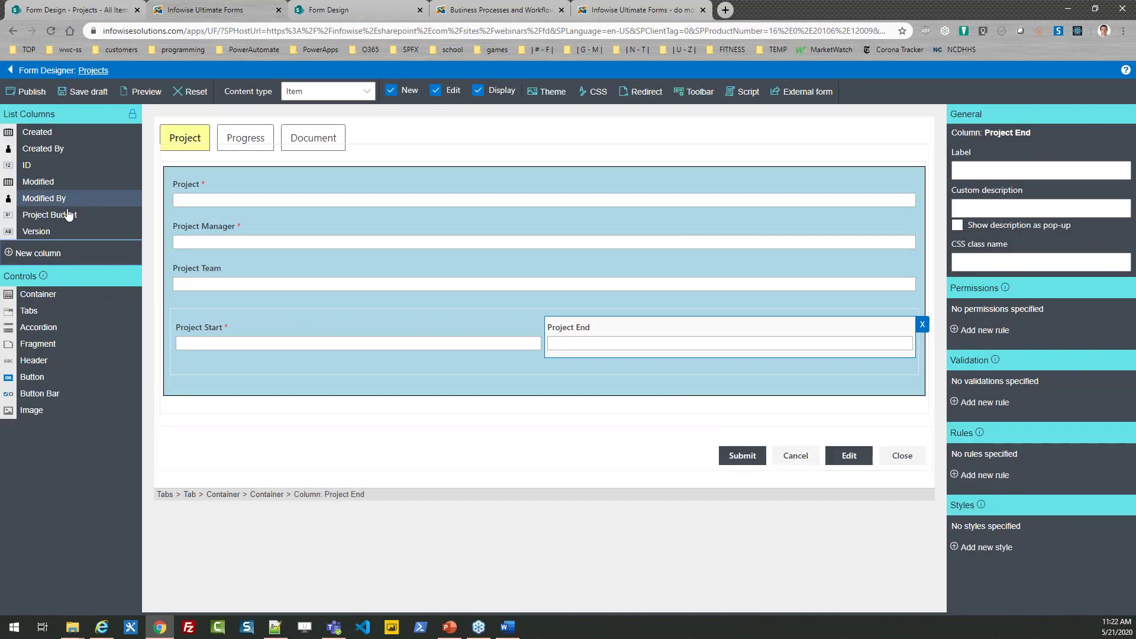
left_click_drag(66, 214, 228, 393)
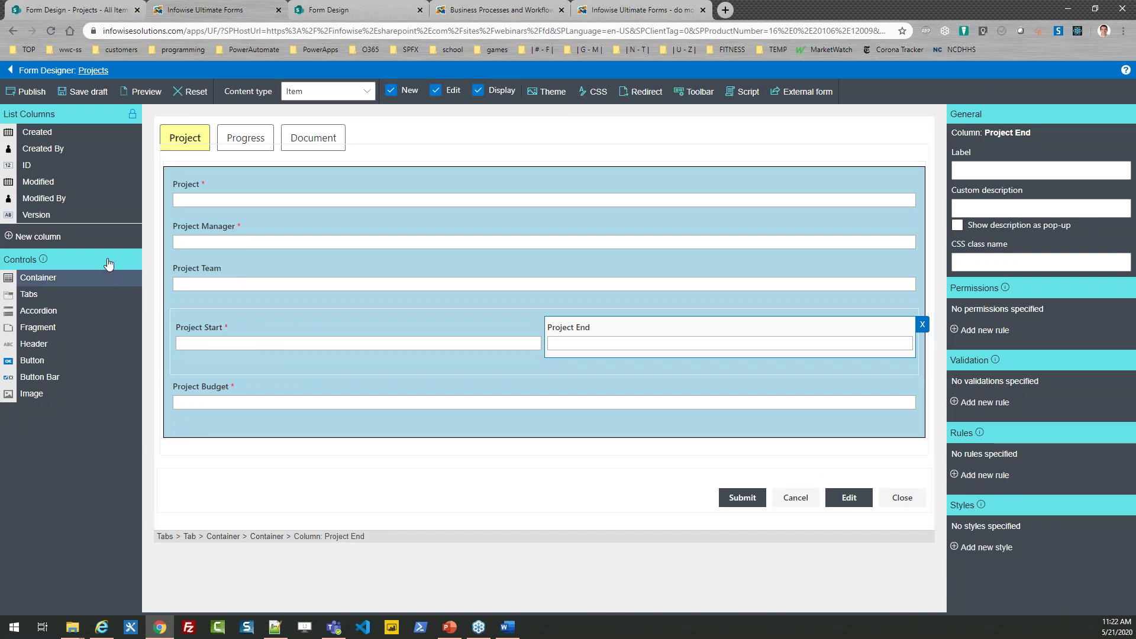
Step: Add an 'Additional Spending' currency column, default 0 with 2 decimals, placed below Project Budget
left_click(53, 237)
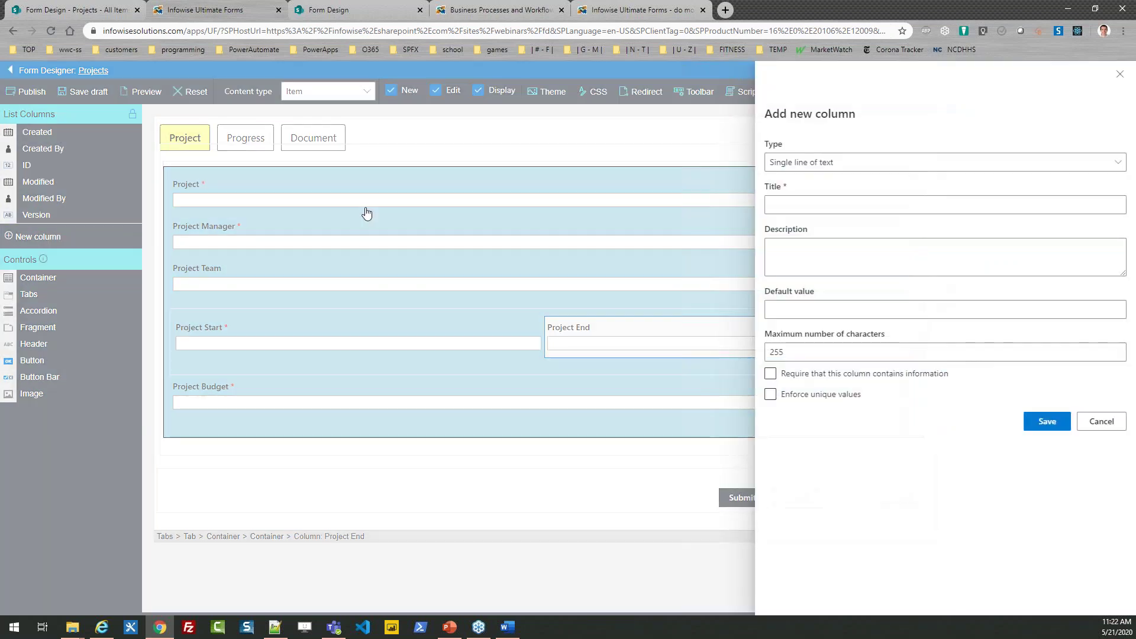
left_click(806, 162)
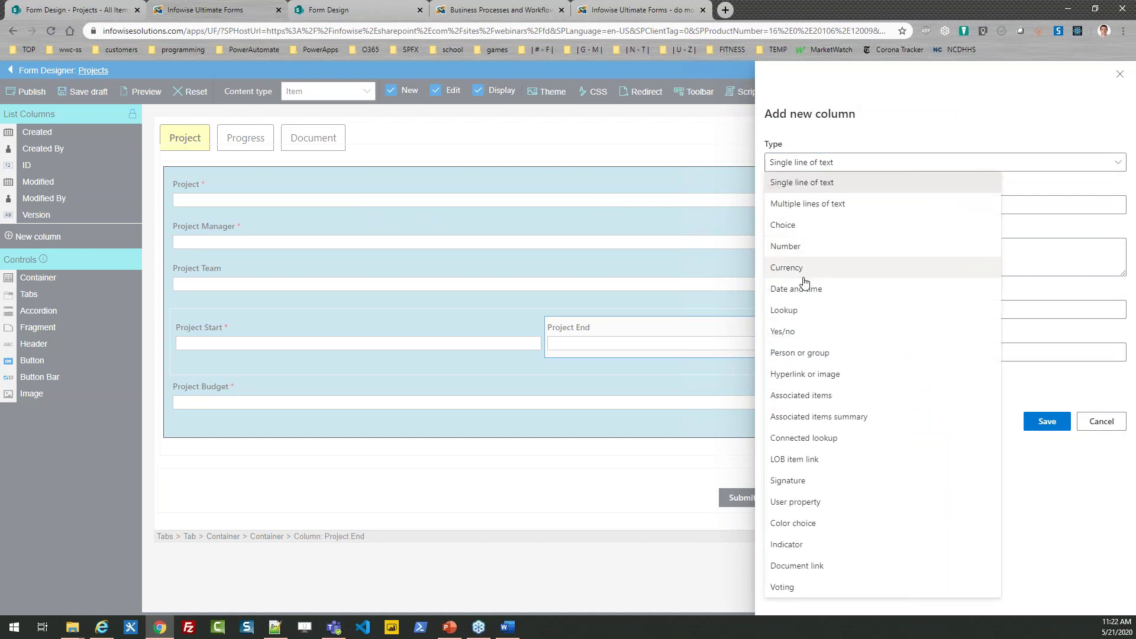
left_click(805, 269)
left_click(789, 204)
type("Additional Spending")
left_click(803, 313)
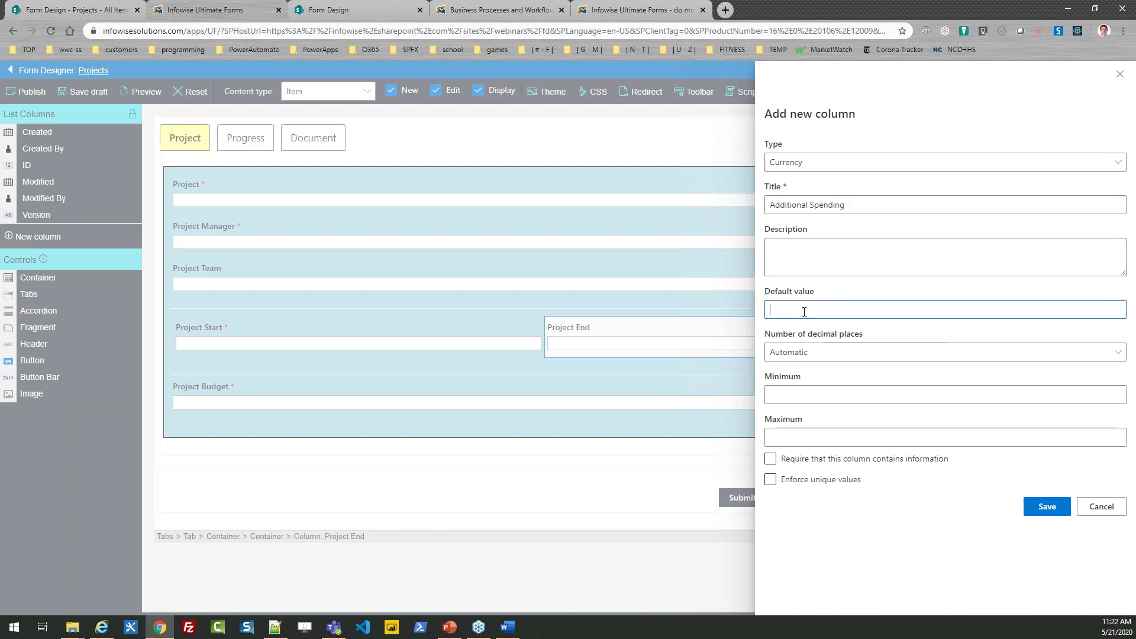
type("0")
left_click(799, 352)
left_click(793, 431)
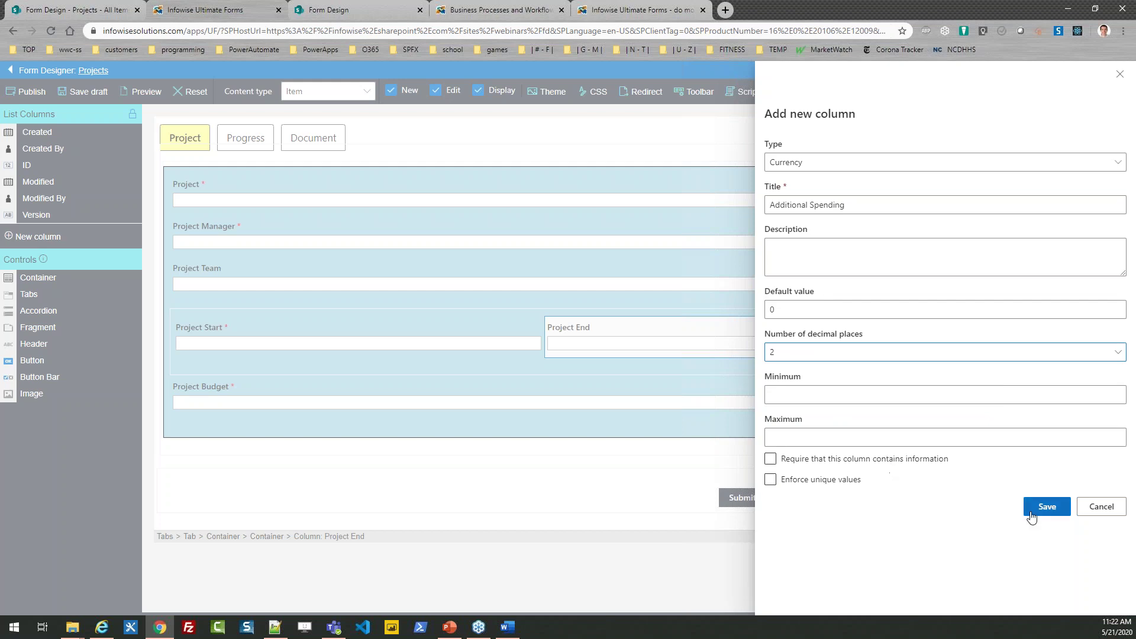
left_click(1039, 507)
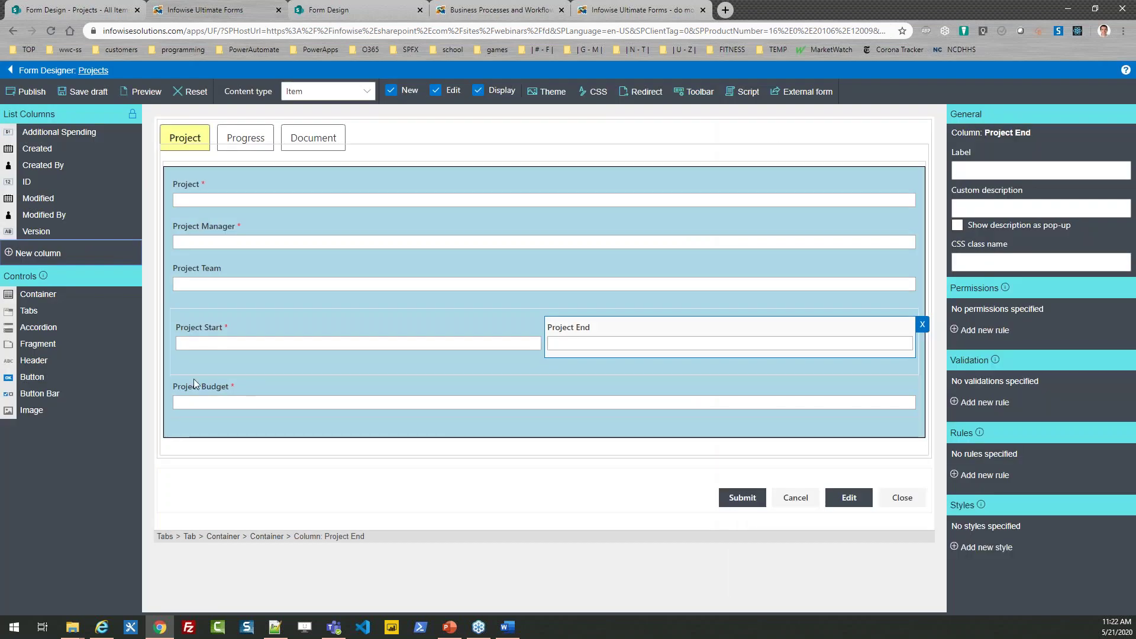
left_click_drag(48, 138, 226, 439)
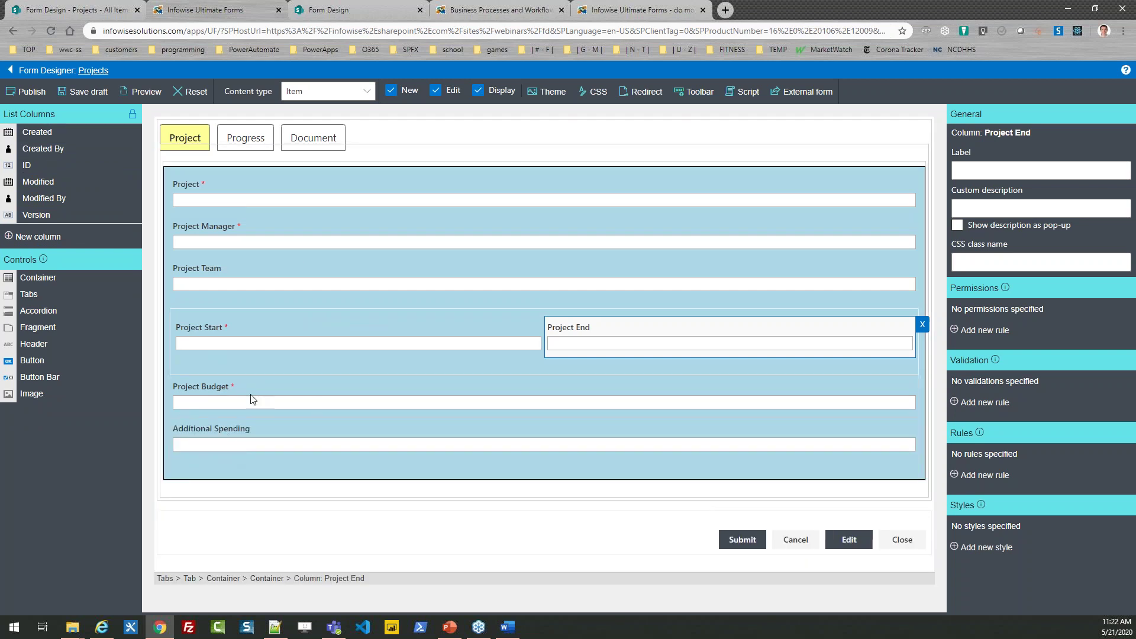
left_click(55, 242)
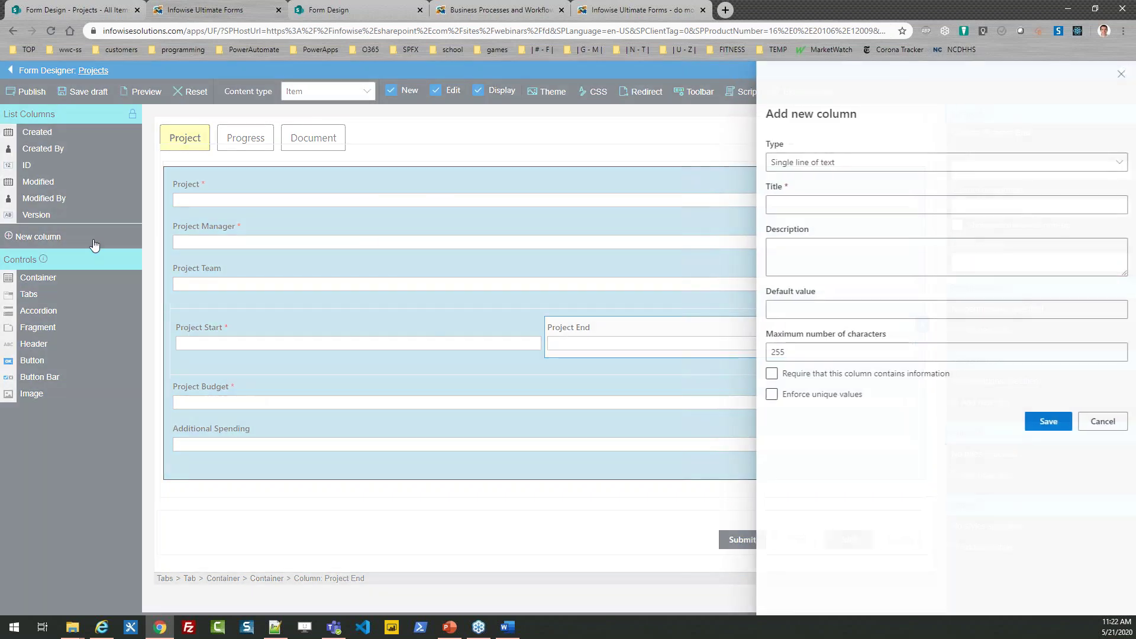
Step: Create a unique currency column 'Project Total' with 2 decimal places
left_click(823, 168)
left_click(817, 270)
left_click(810, 206)
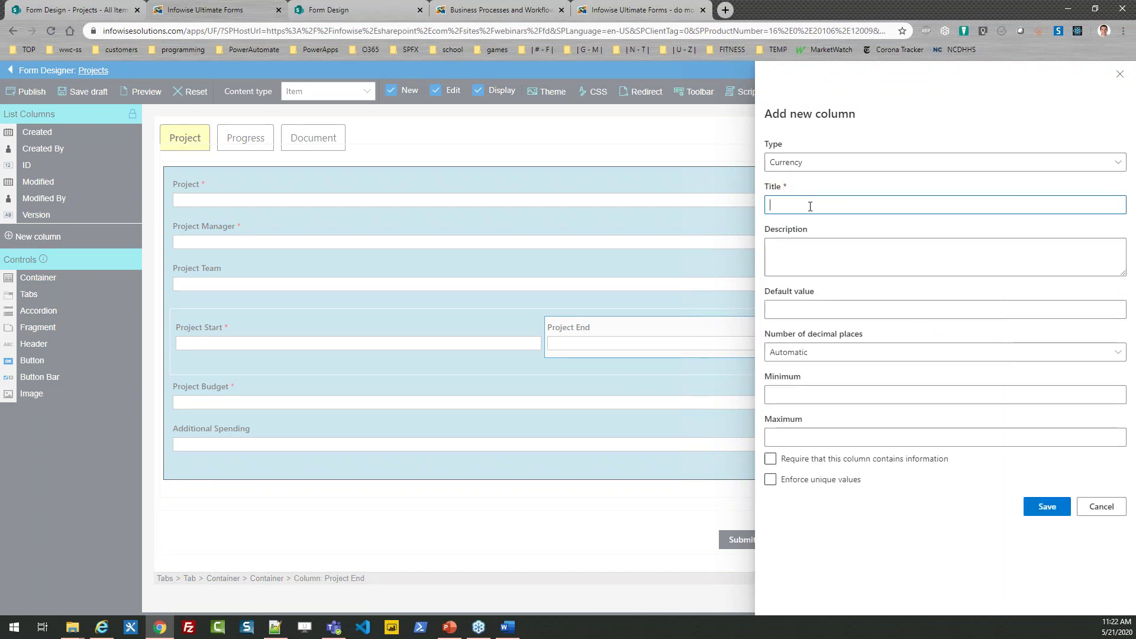
type("Project Total")
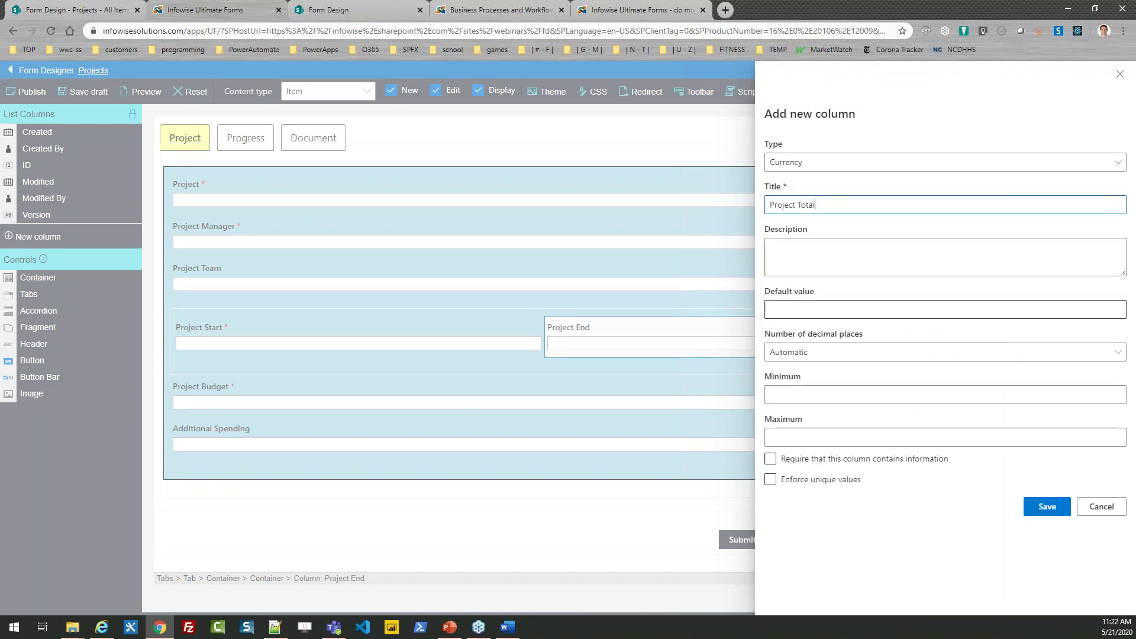
left_click(821, 353)
left_click(806, 438)
left_click(902, 464)
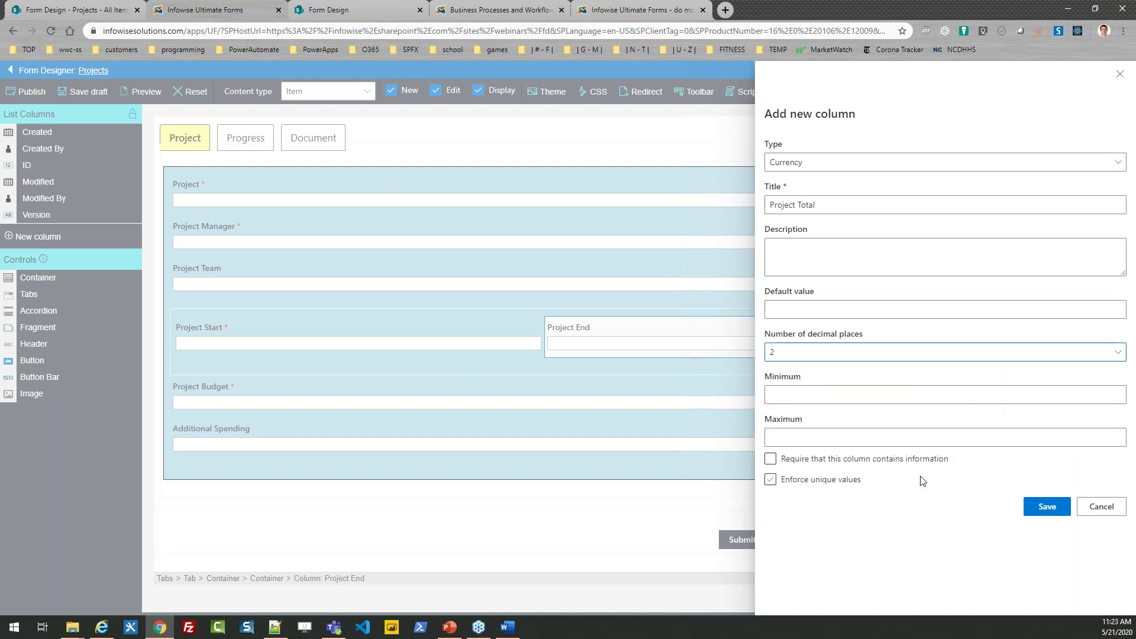
left_click(1041, 508)
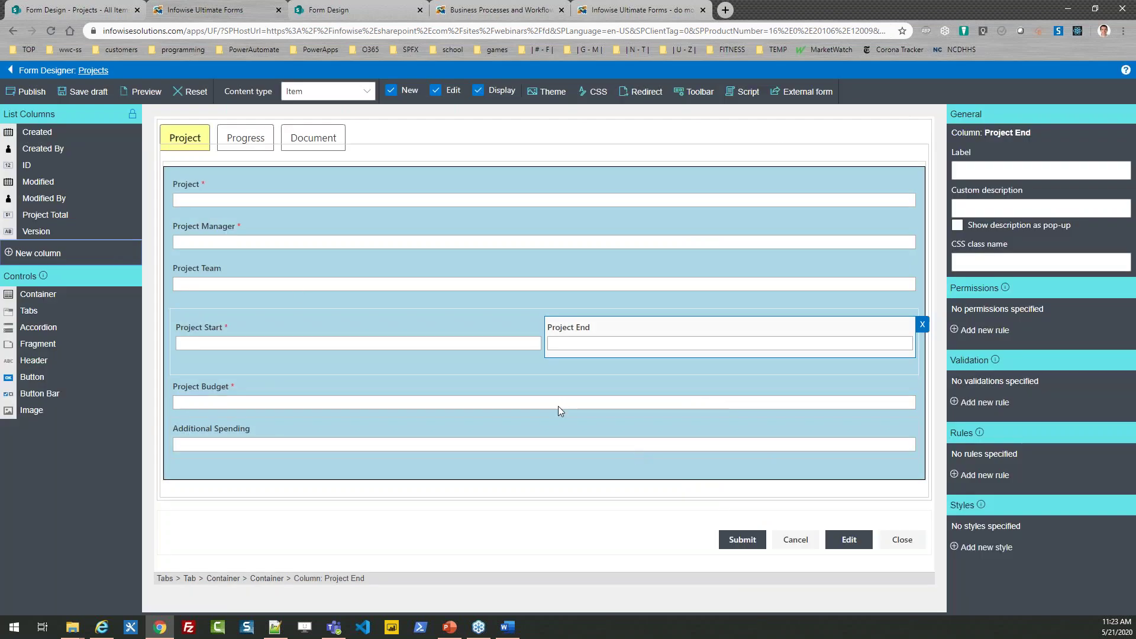
Step: Place Project Total below Additional Spending and add an empty container above Project Budget
left_click_drag(95, 214, 236, 461)
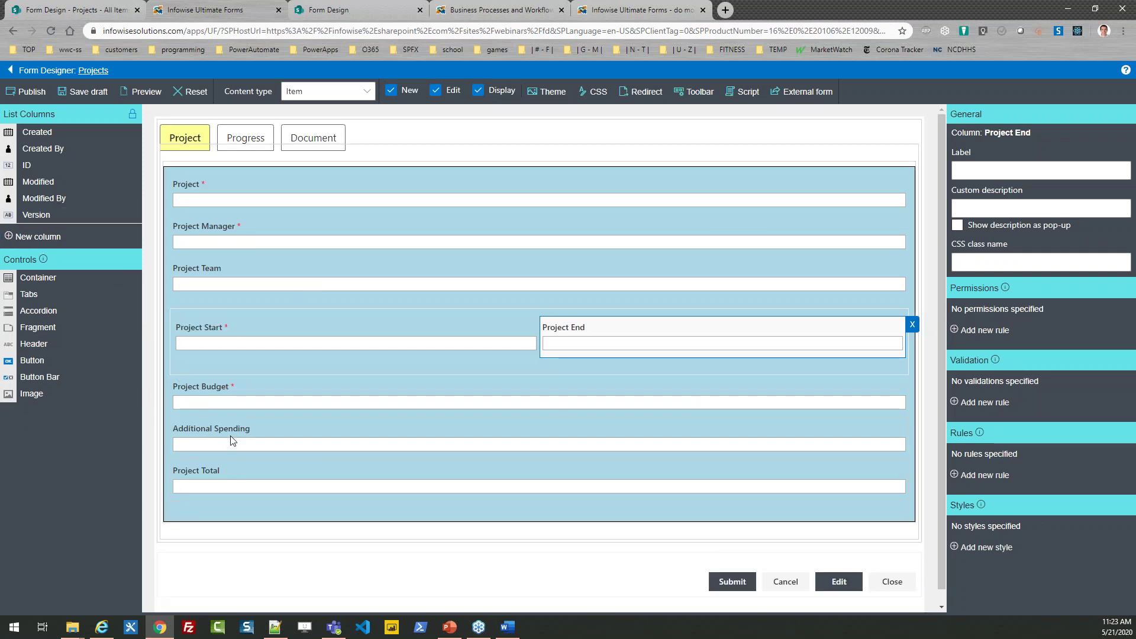
key("alt+Tab")
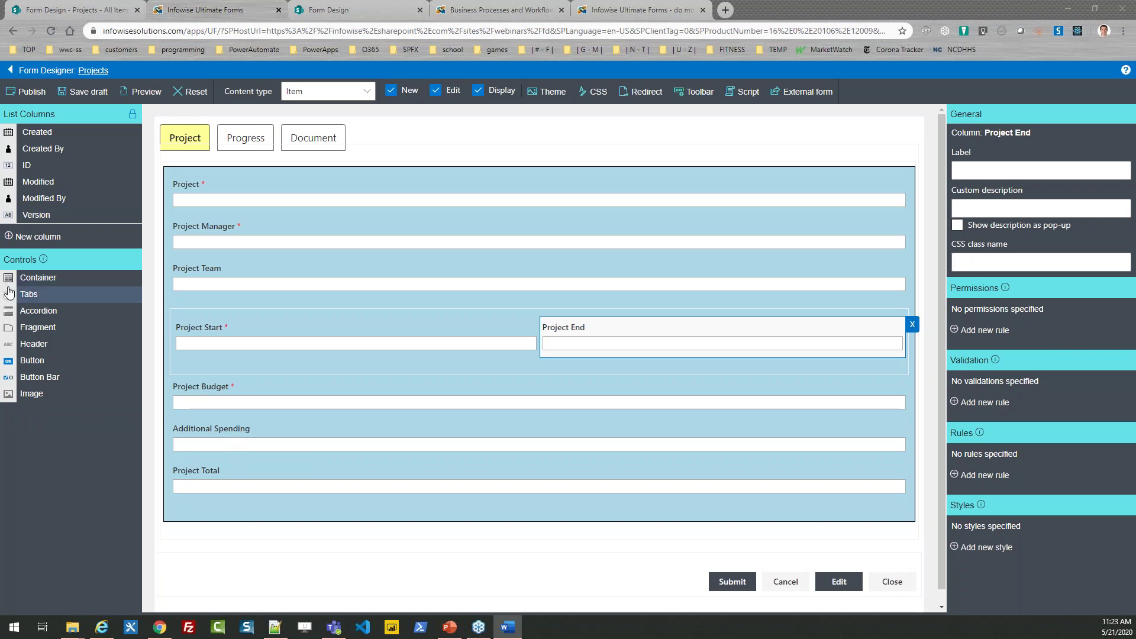
left_click_drag(37, 283, 204, 383)
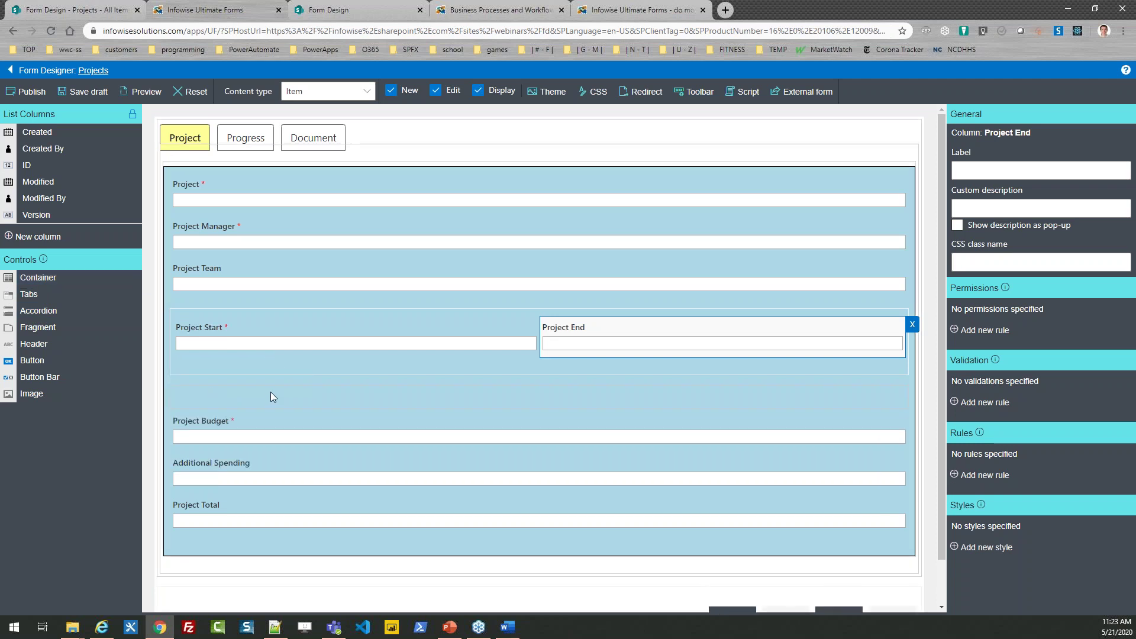
Step: Set the new container above Project Budget to 3 columns
left_click(271, 396)
left_click(970, 169)
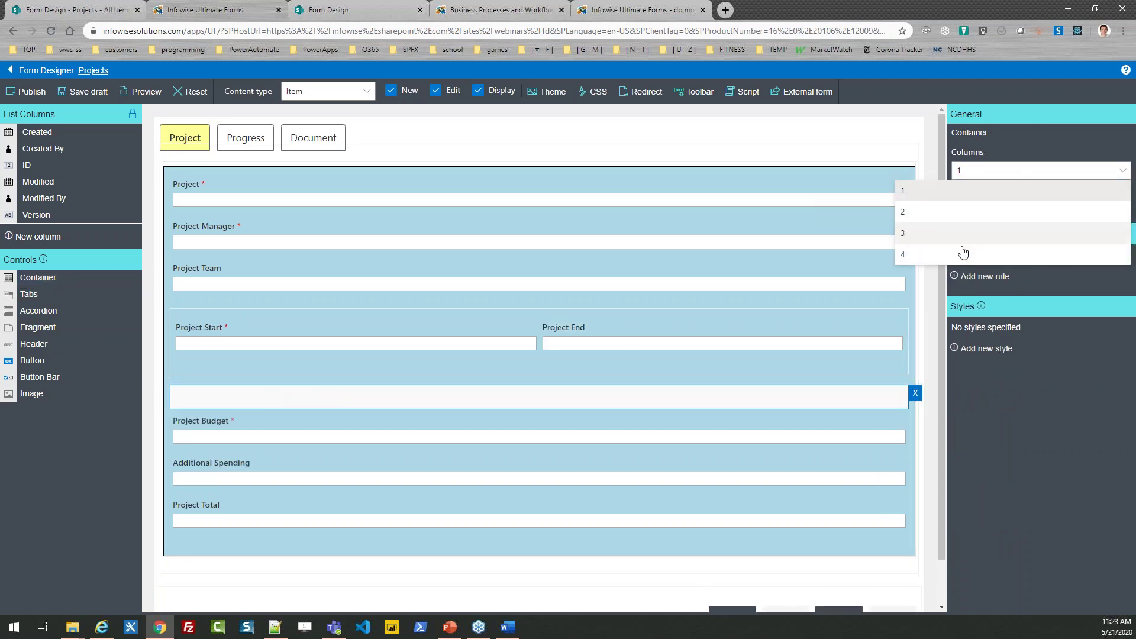
left_click(930, 237)
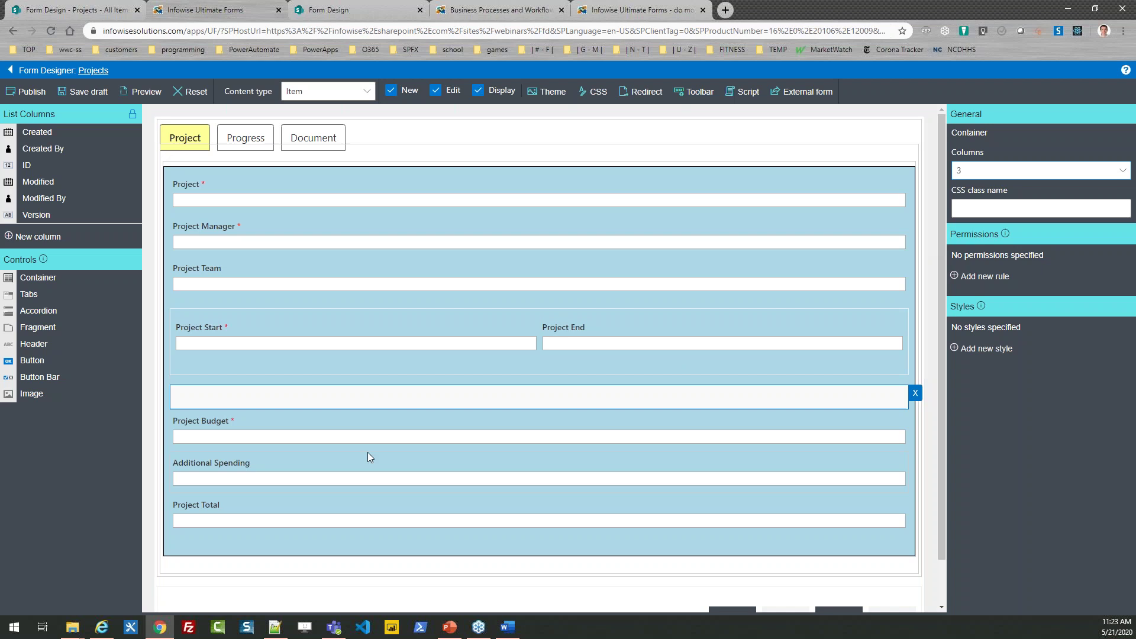
Step: Move Project Budget, Additional Spending and Project Total into the three-column container
left_click(357, 431)
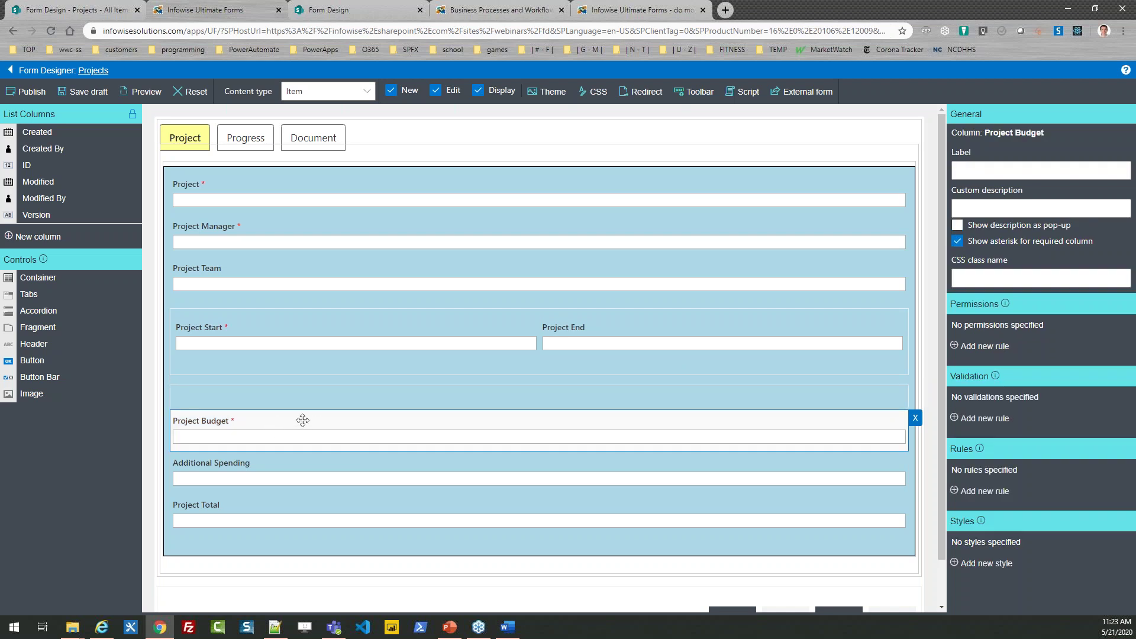
left_click_drag(297, 422, 297, 409)
left_click_drag(296, 448, 467, 403)
left_click(412, 449)
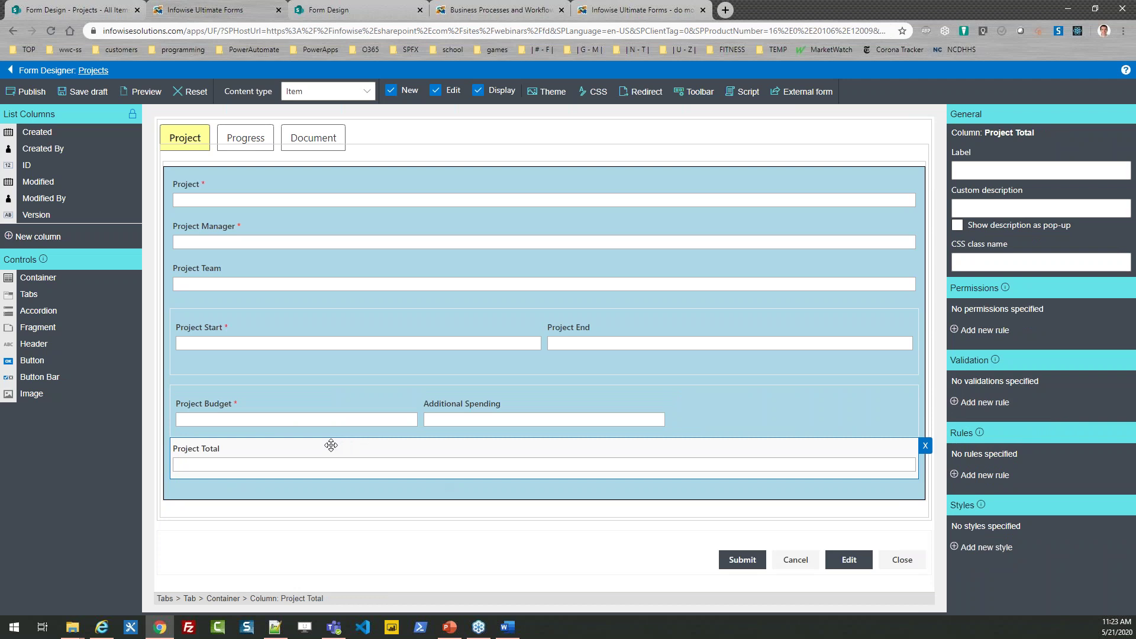
left_click_drag(325, 448, 712, 399)
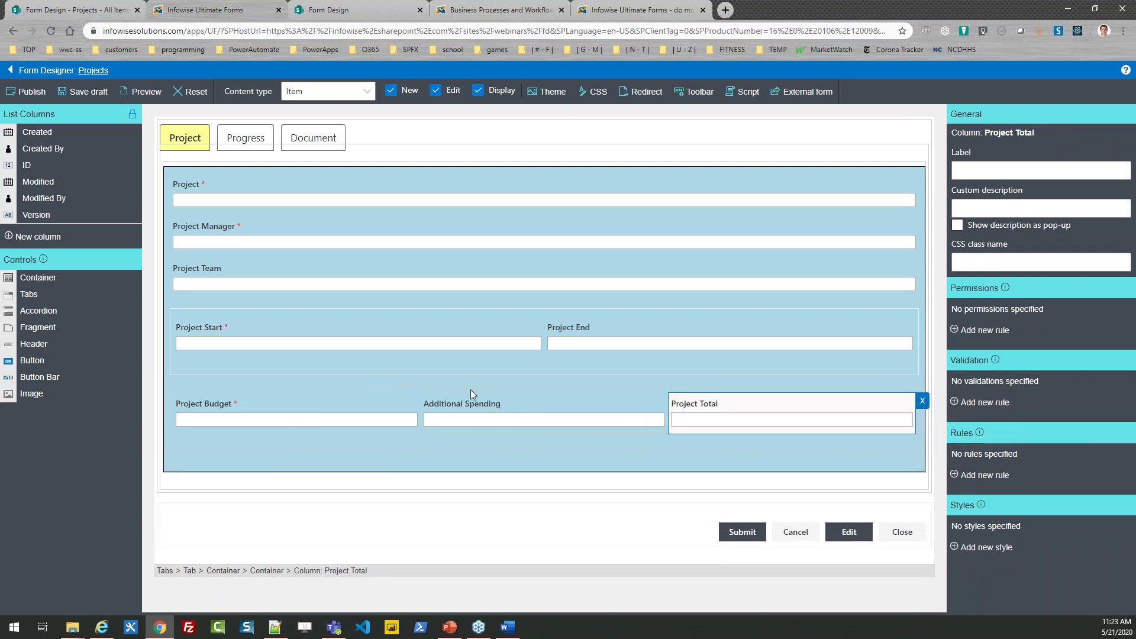
key("alt+Tab")
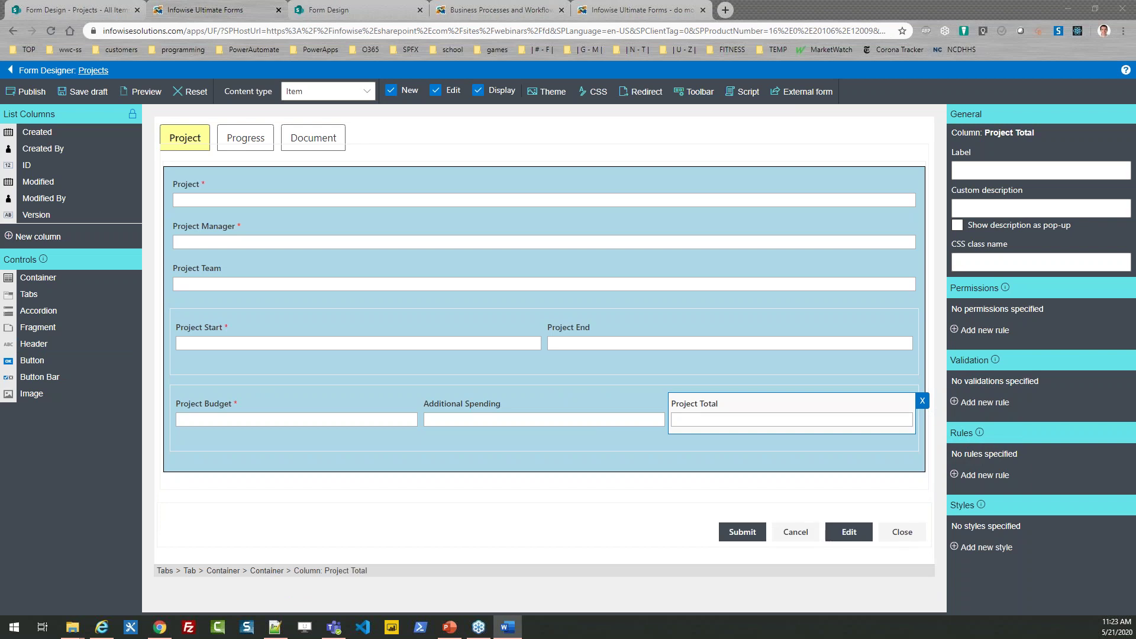
left_click(207, 388)
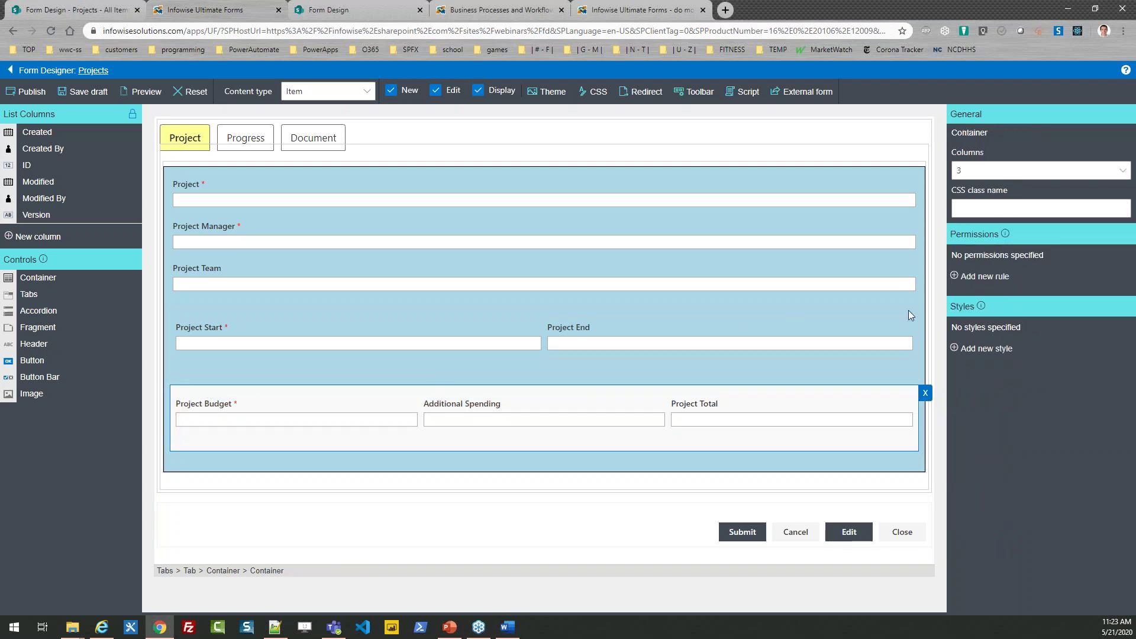
left_click(979, 349)
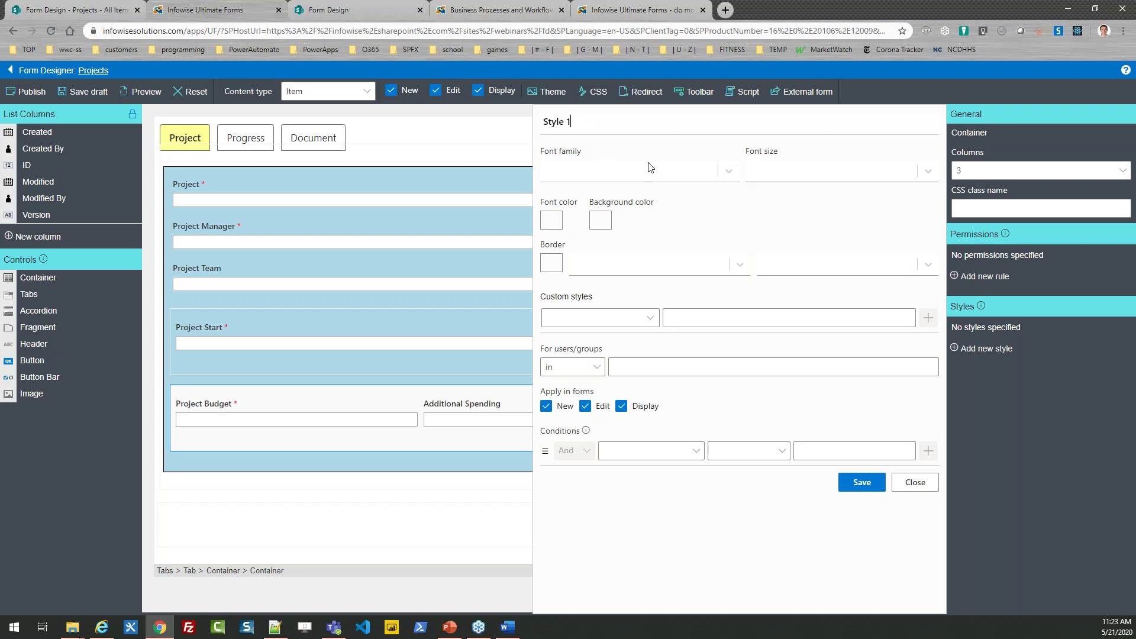
Step: Name the new style 'Budget styles' and give it a pale pink background colour
type("Budget style")
left_click(600, 221)
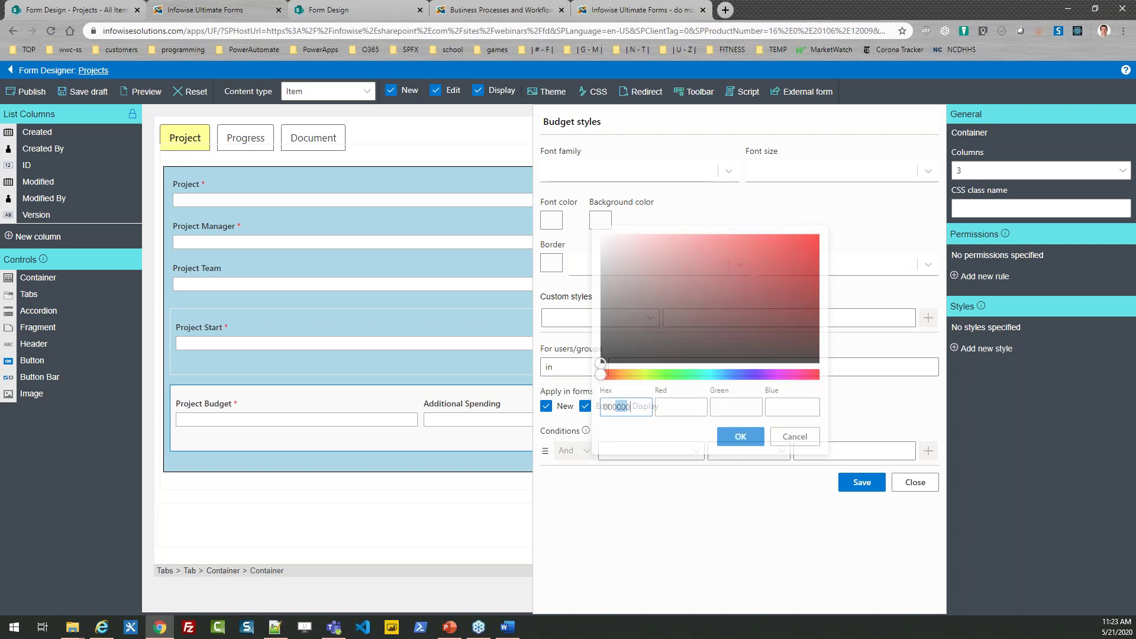
left_click(643, 376)
left_click(686, 322)
left_click(656, 274)
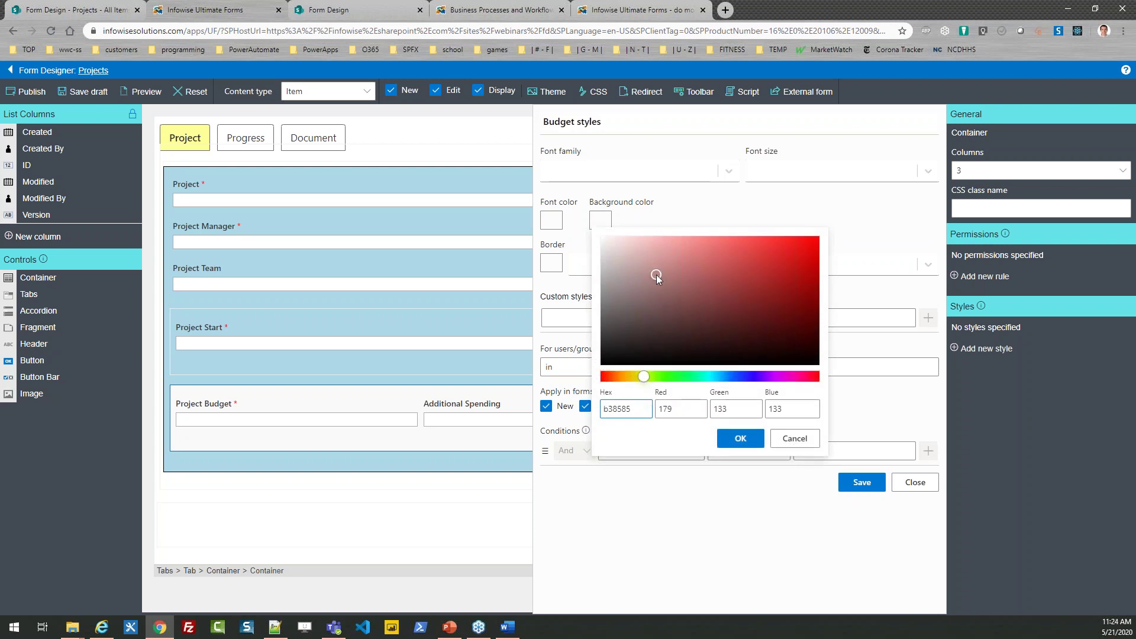
left_click_drag(658, 281, 631, 253)
left_click(741, 439)
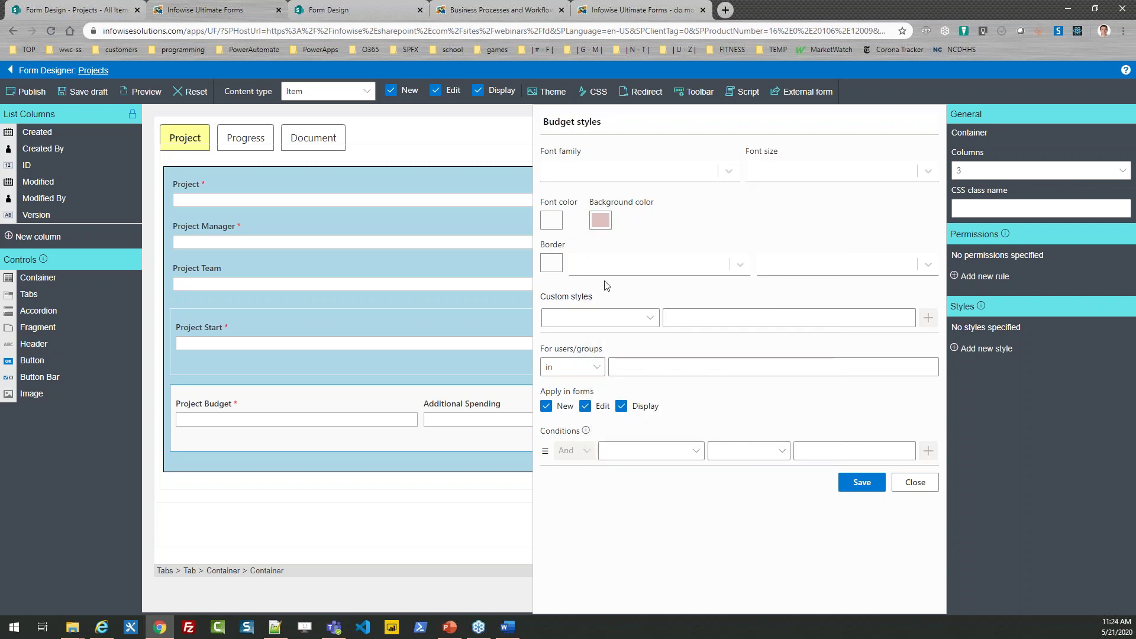
Step: Add a 10px padding rule to the style and save it
left_click(651, 319)
left_click_drag(891, 254, 890, 482)
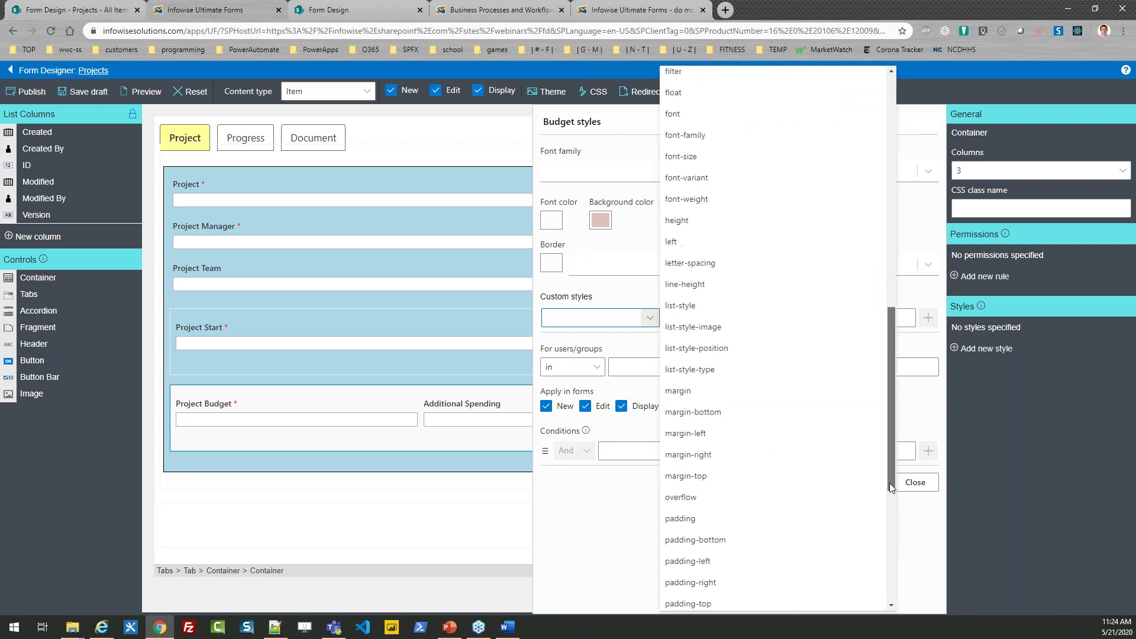
left_click(753, 520)
left_click(693, 318)
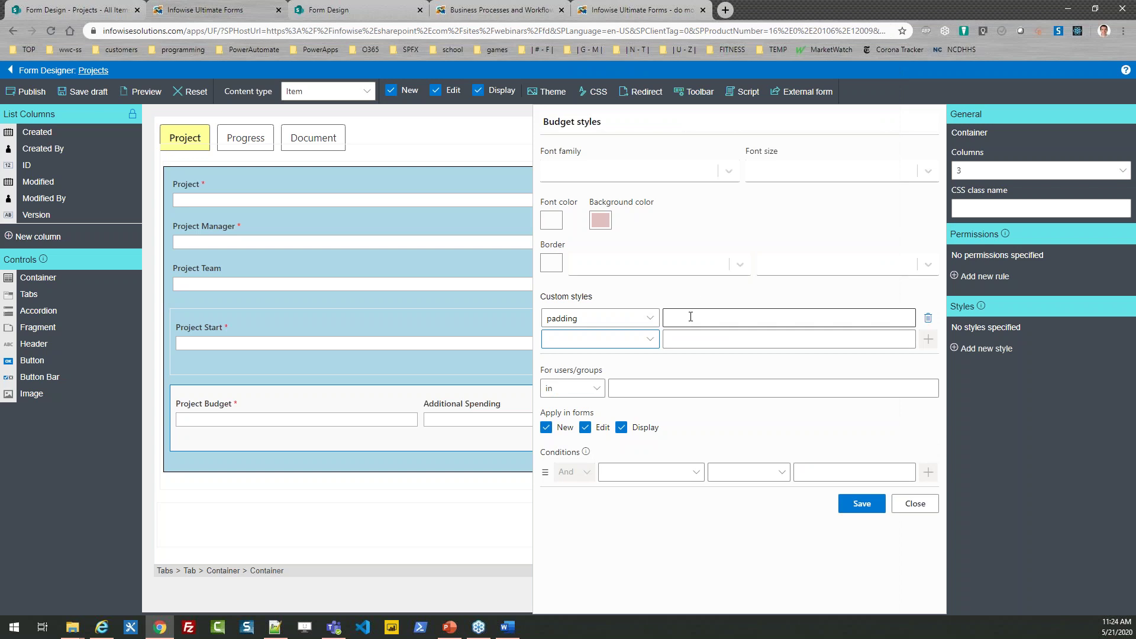
type("10px")
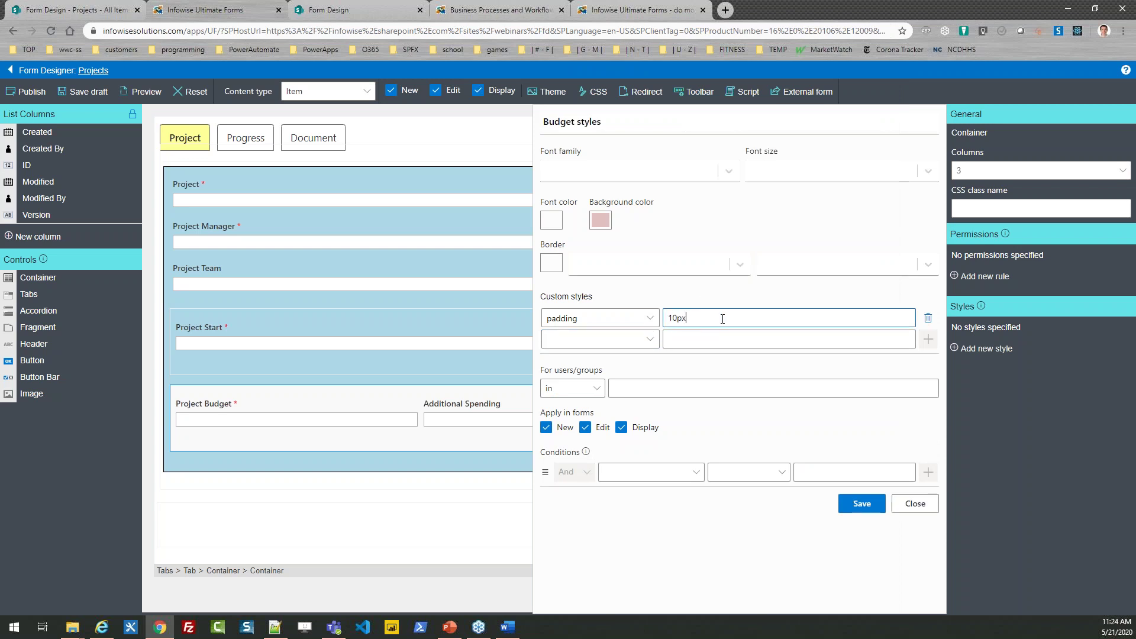
left_click(861, 503)
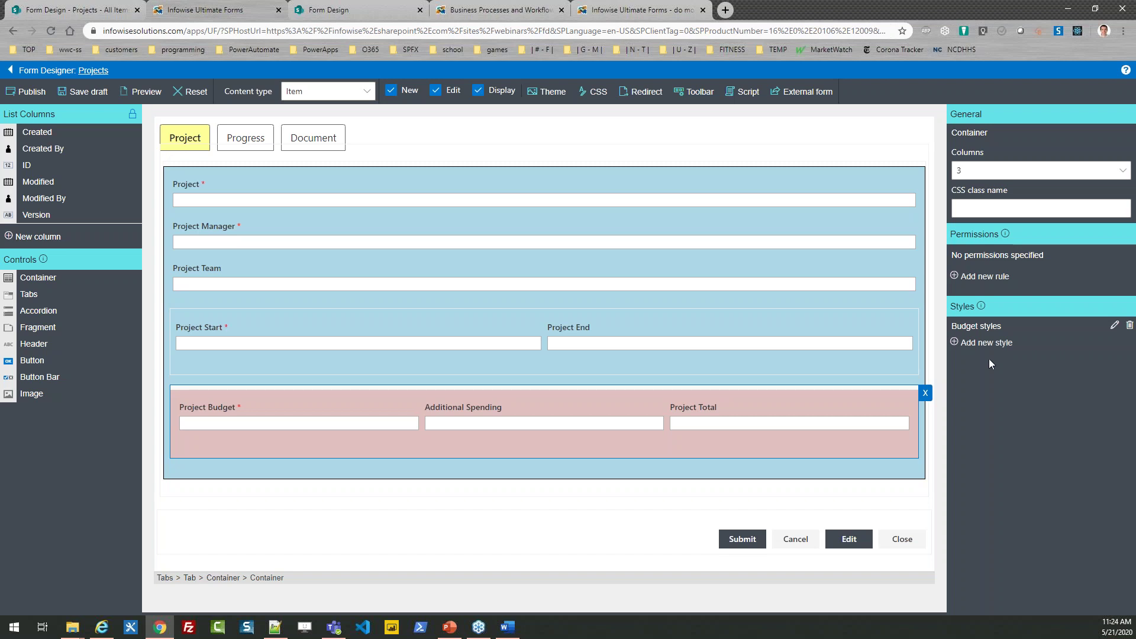
left_click(749, 418)
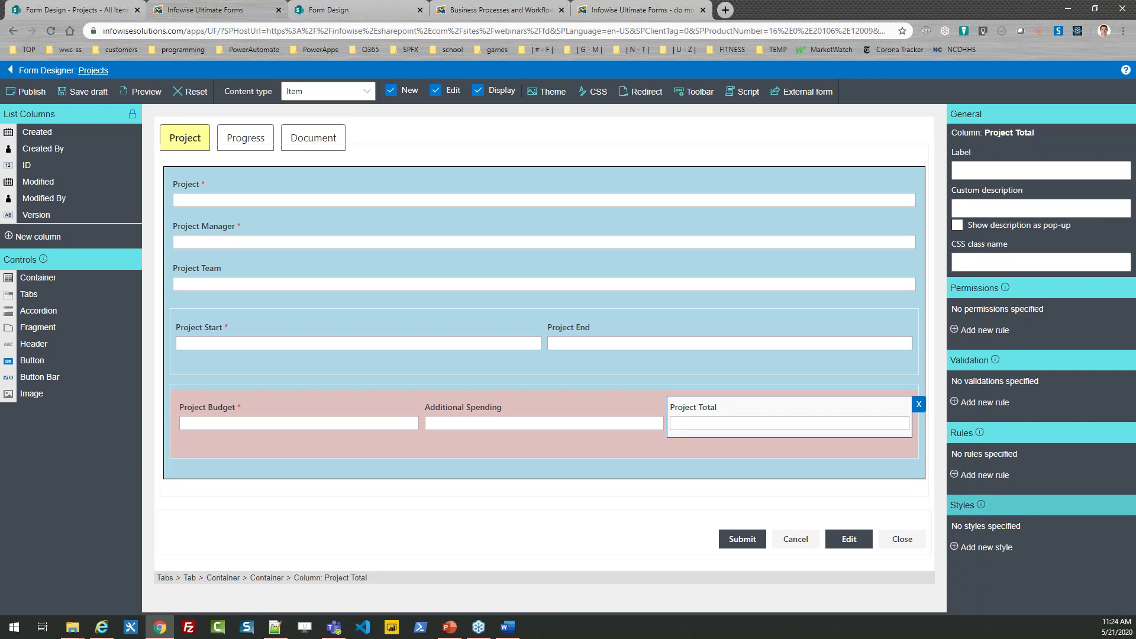
Step: Add a named value rule to Project Total and make it a dynamic rule
left_click(991, 477)
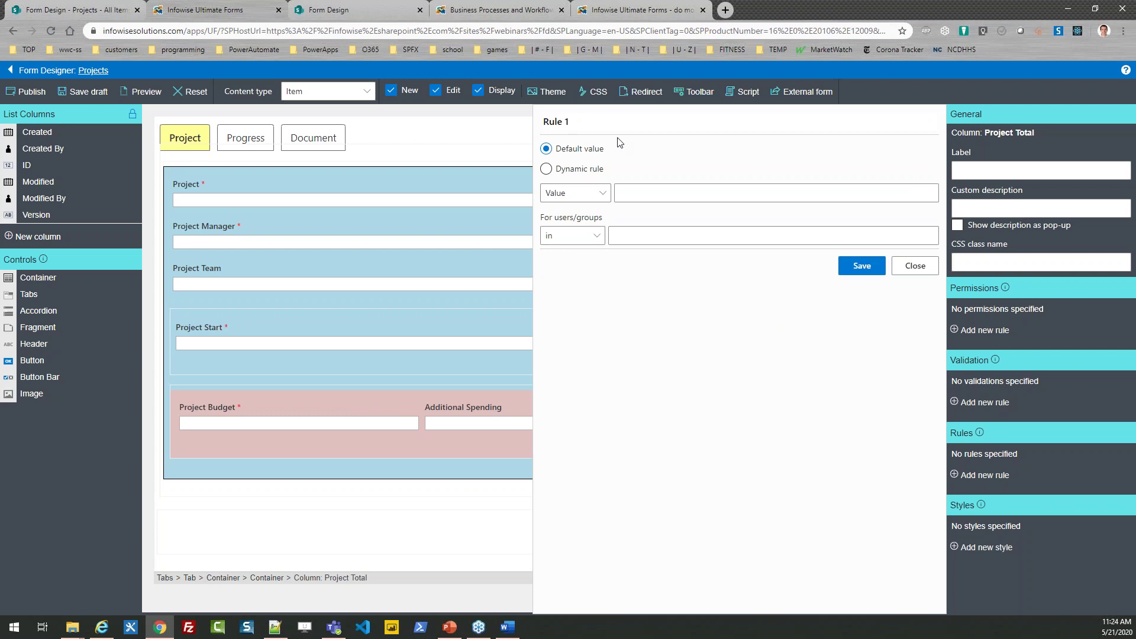
type("Project To")
key("BackSpace")
key("BackSpace")
type("Budget + Additiona")
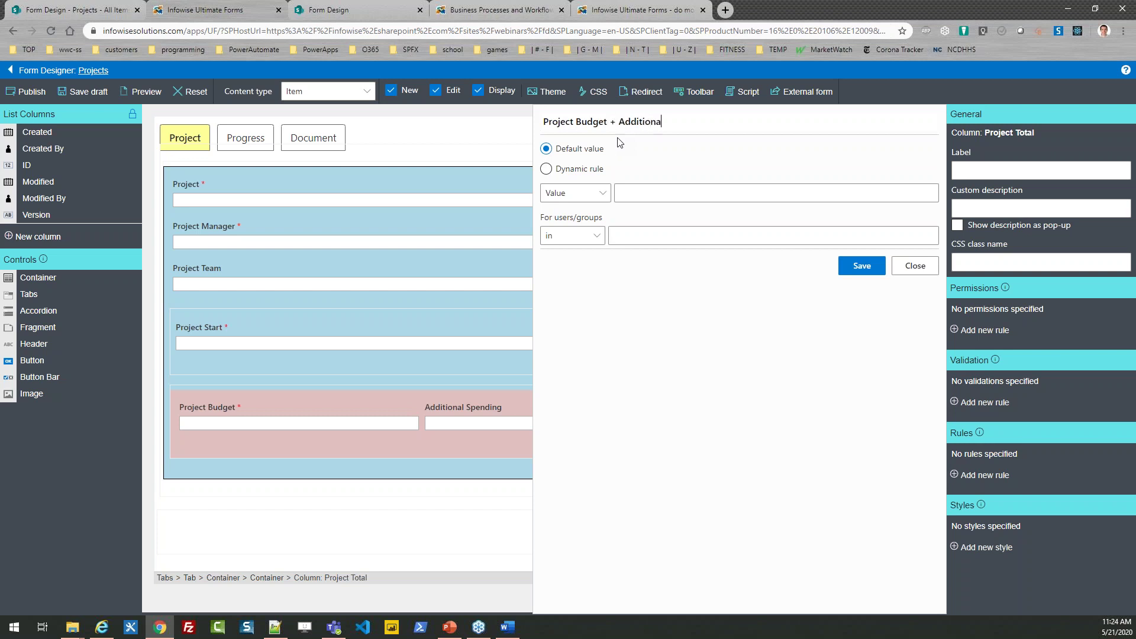
type("l Spending")
left_click(546, 169)
Step: Build the formula Project Budget + Additional Spending and save the rule
left_click(662, 204)
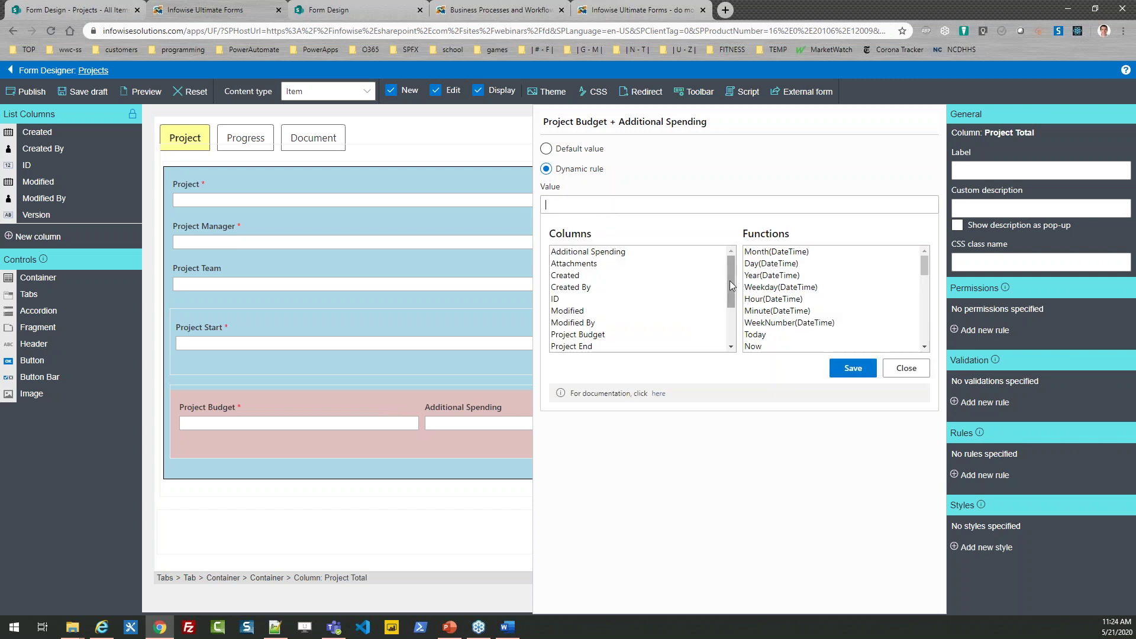
left_click_drag(730, 280, 737, 320)
double_click(639, 264)
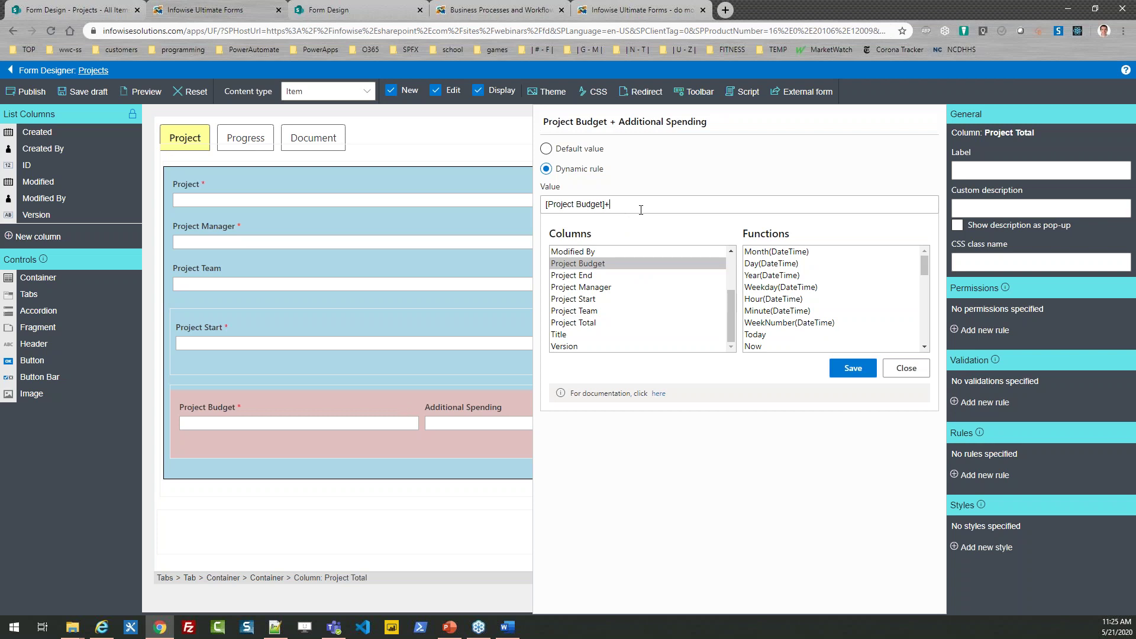
left_click(730, 287)
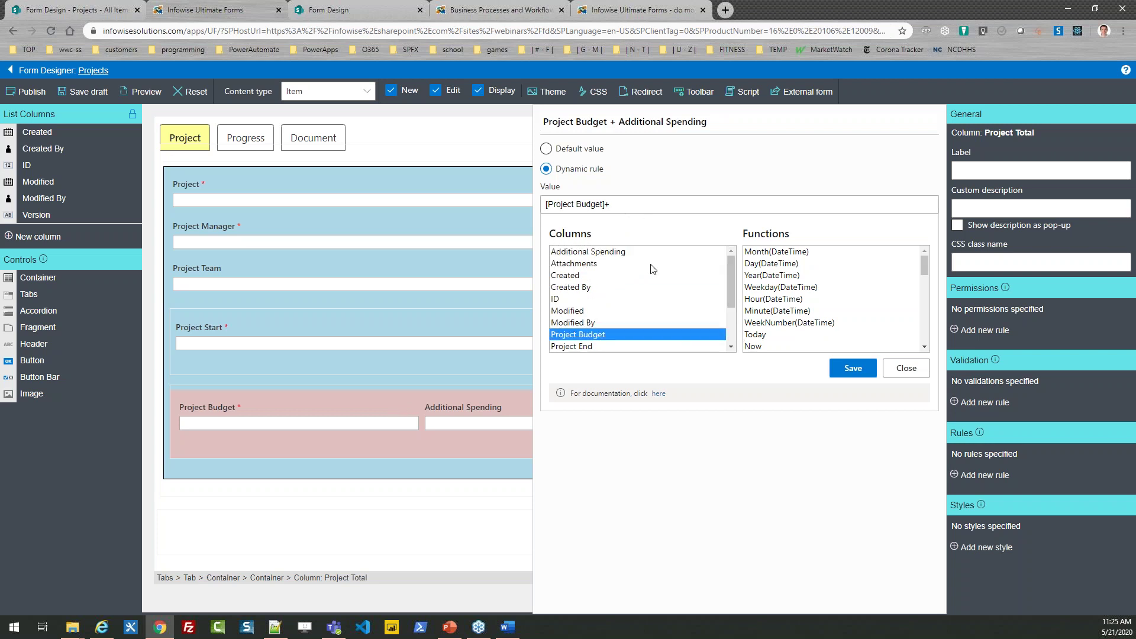
double_click(626, 254)
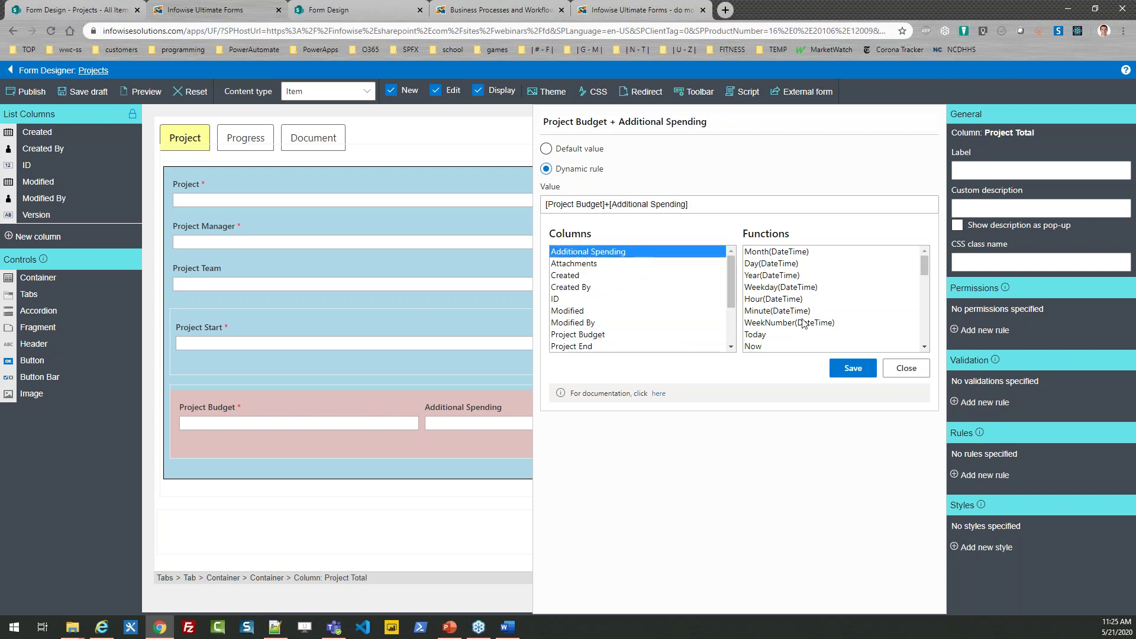
left_click(850, 370)
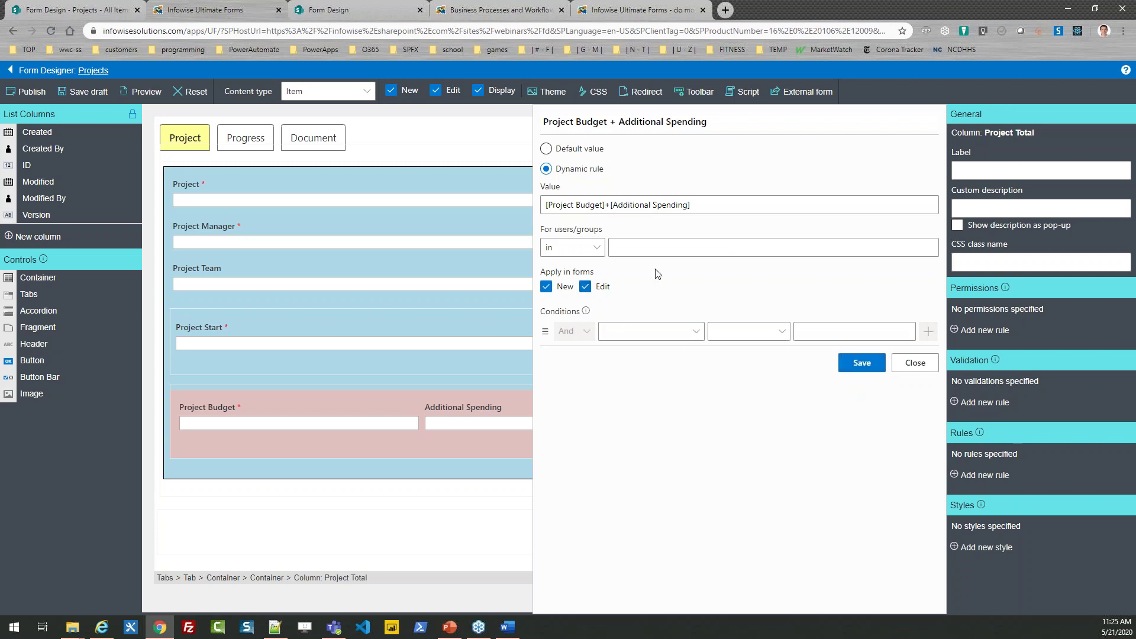
left_click(859, 363)
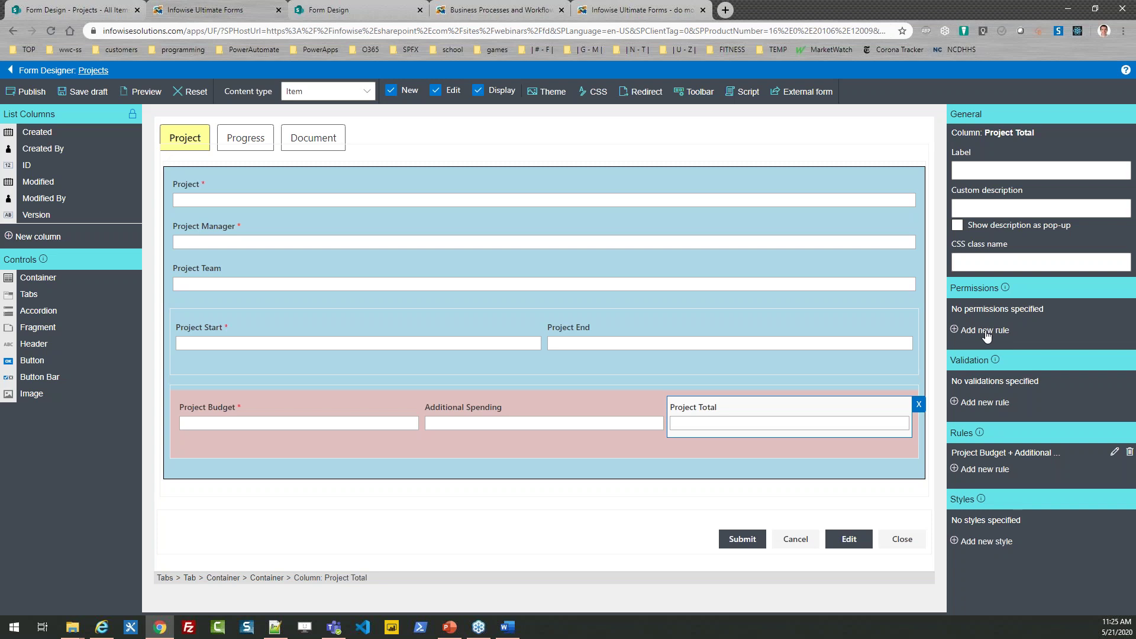
left_click(986, 334)
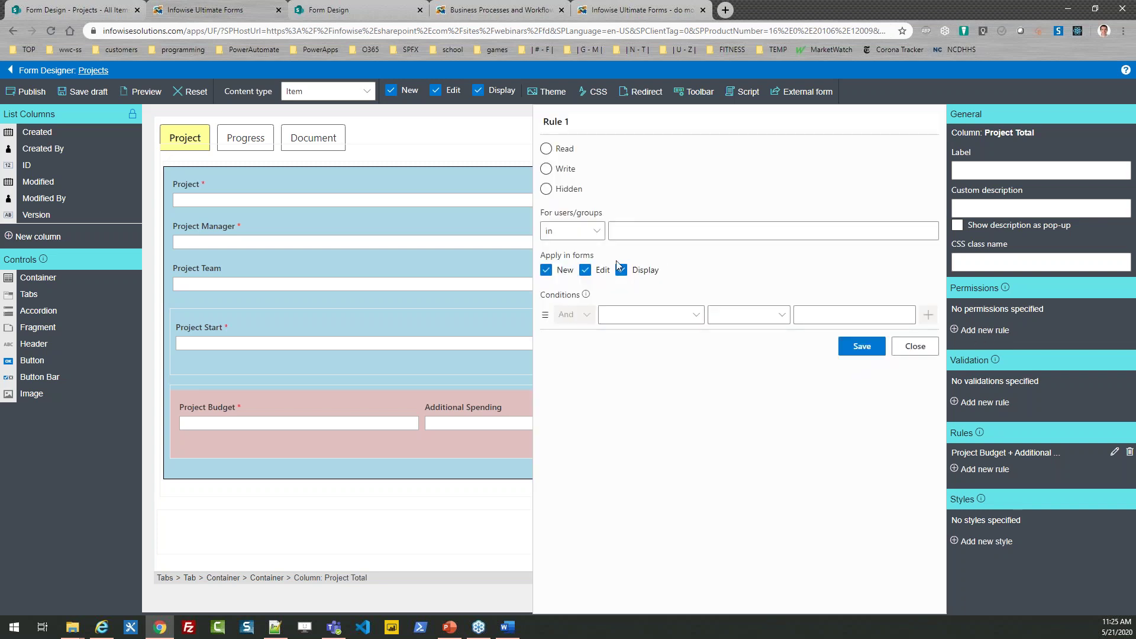
Step: Save a 'Read only' permission rule granting only Read access to Project Total
left_click_drag(578, 121, 537, 156)
type("Read only")
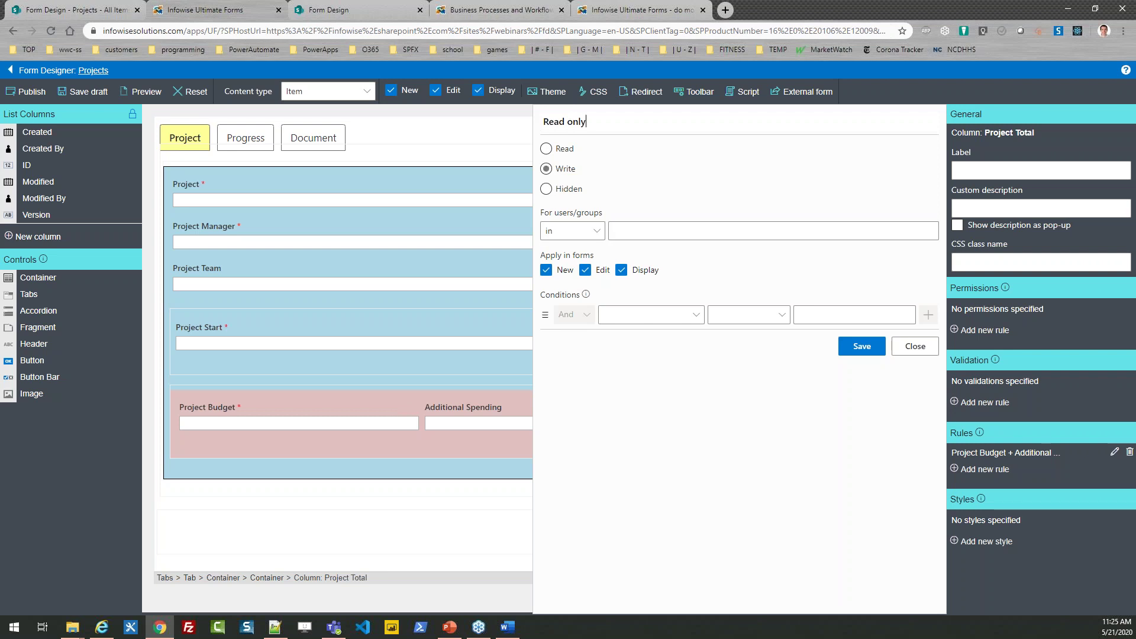
left_click(546, 148)
left_click(861, 346)
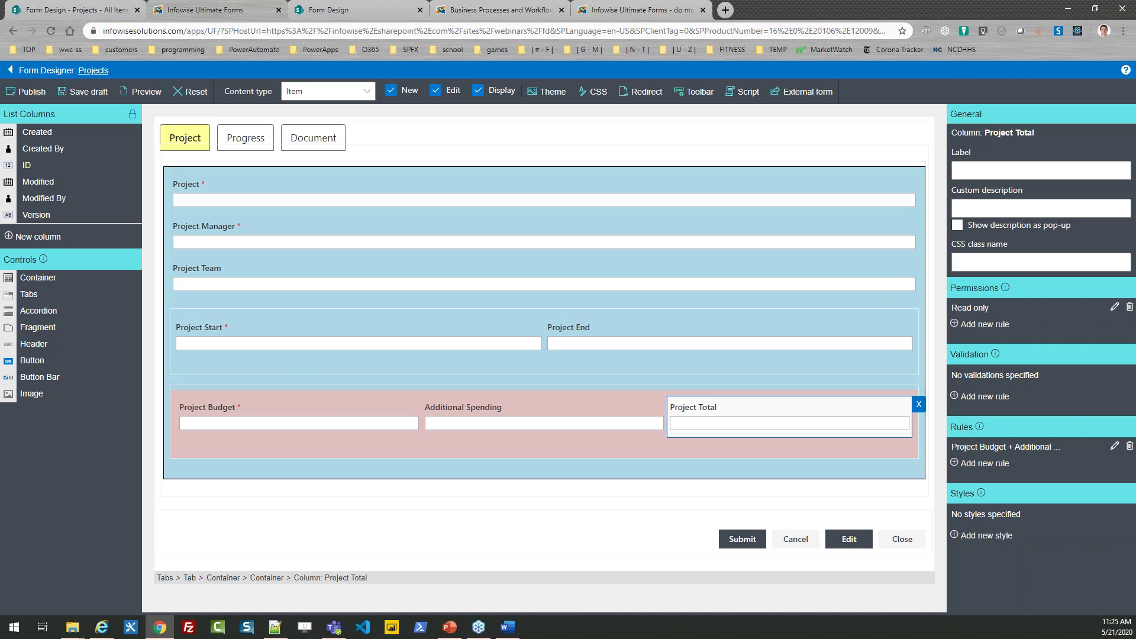
key("alt+Tab")
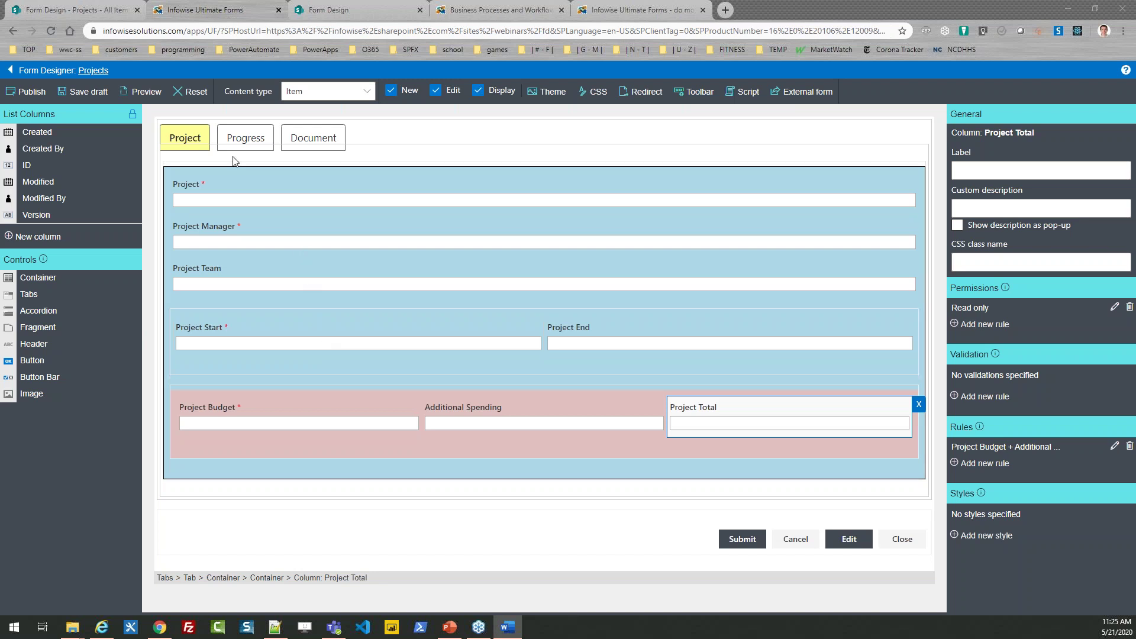
Step: Publish the Projects form to all users and switch back to the Projects list
left_click(25, 93)
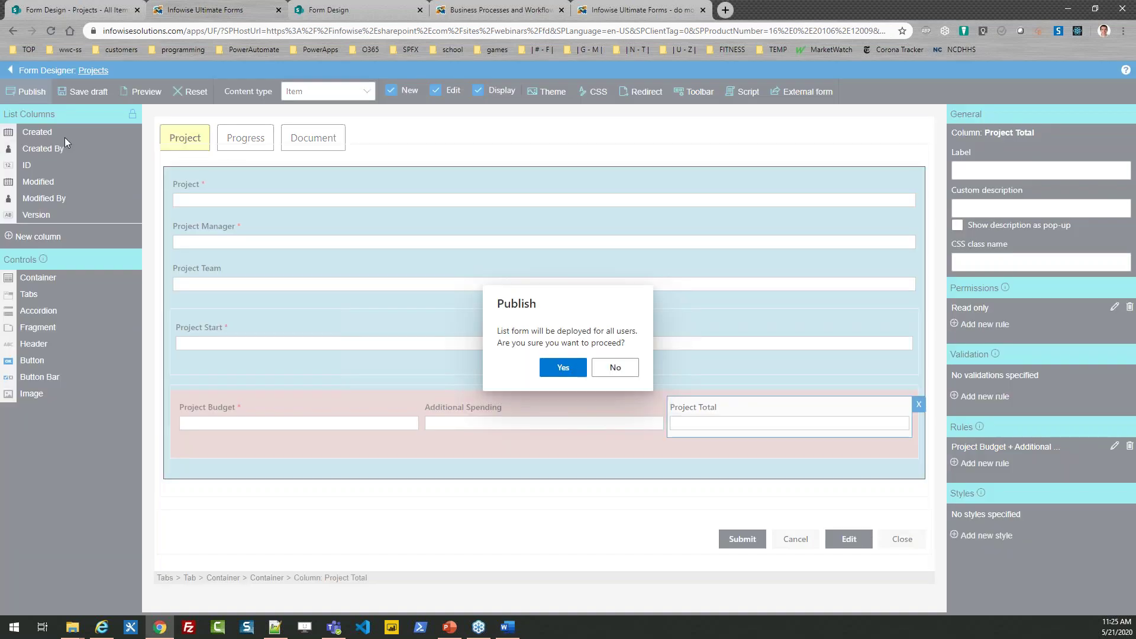
left_click(562, 368)
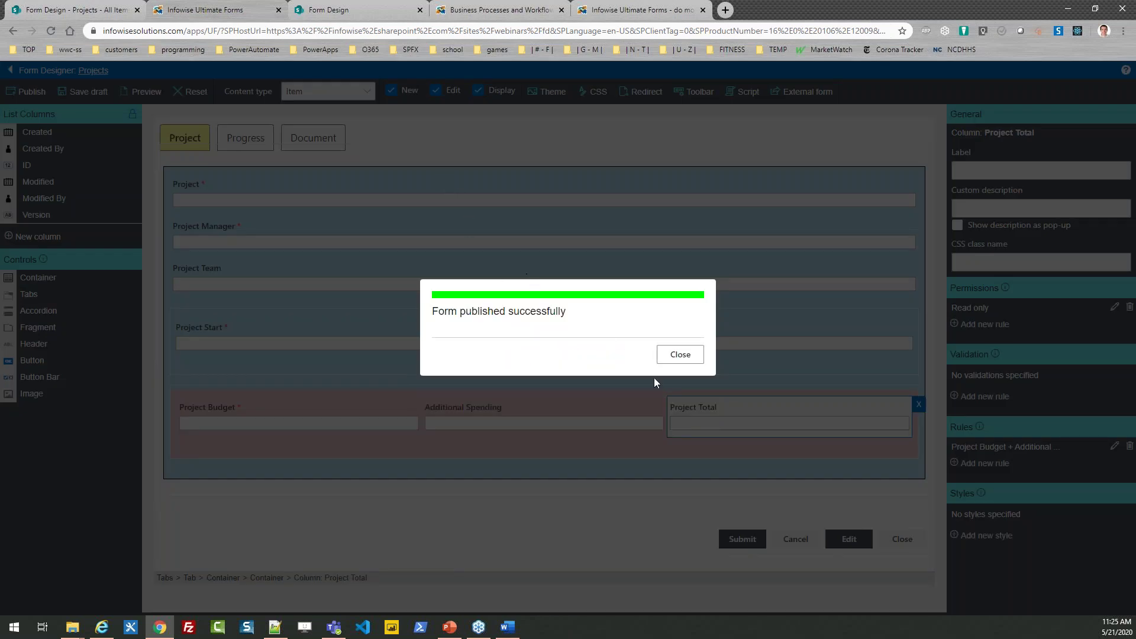
left_click(665, 357)
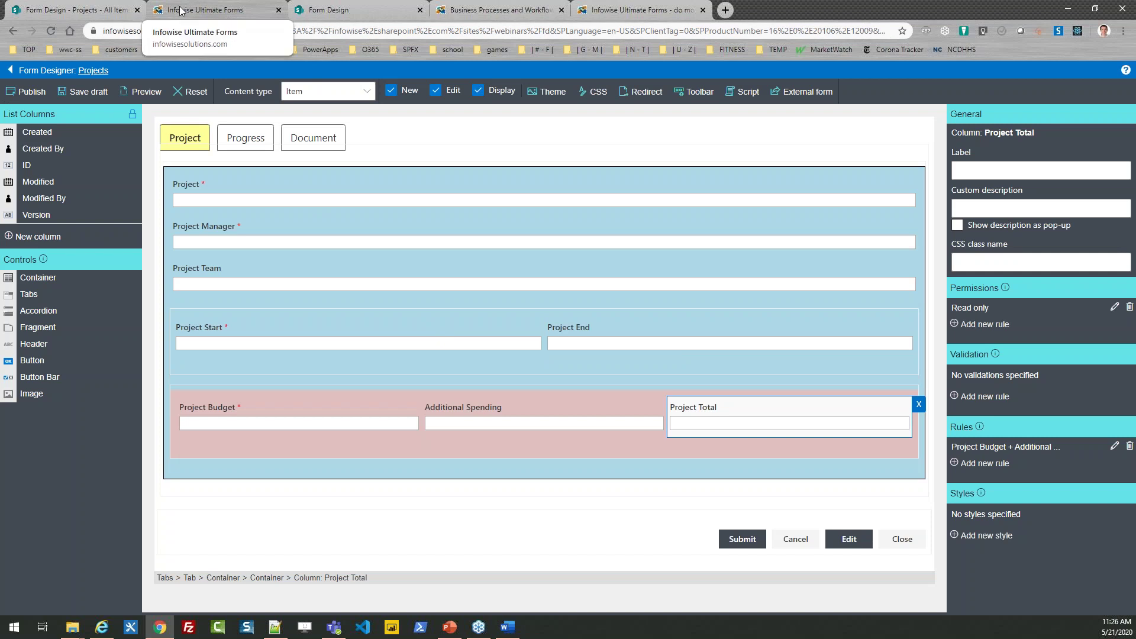
left_click(77, 9)
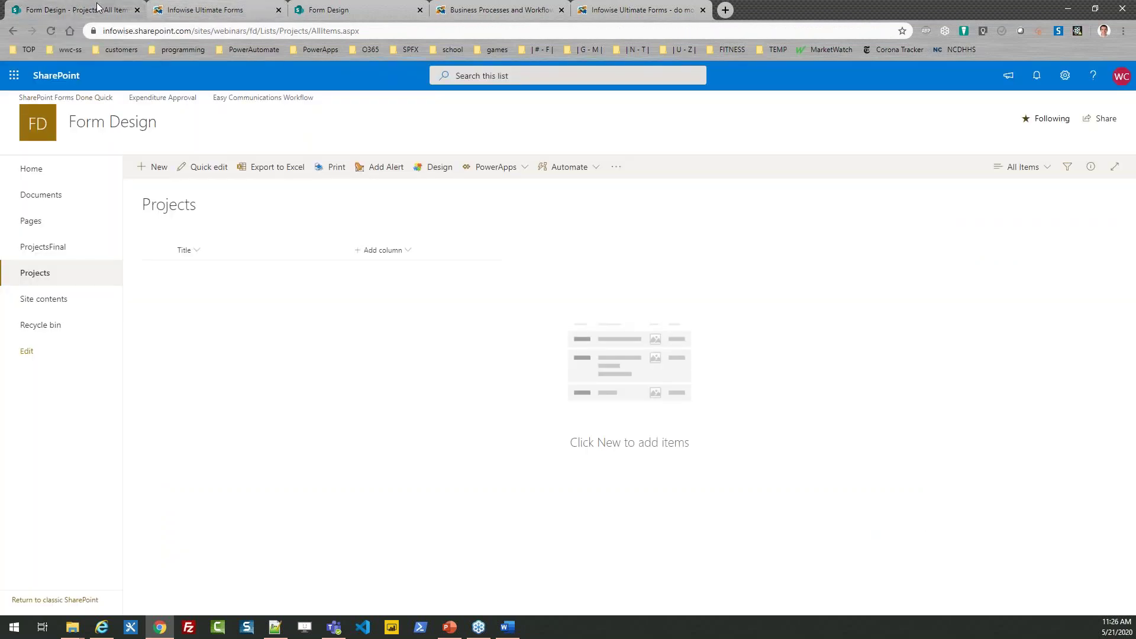
Step: Reload the Projects list and start a new Projects item
key("F5")
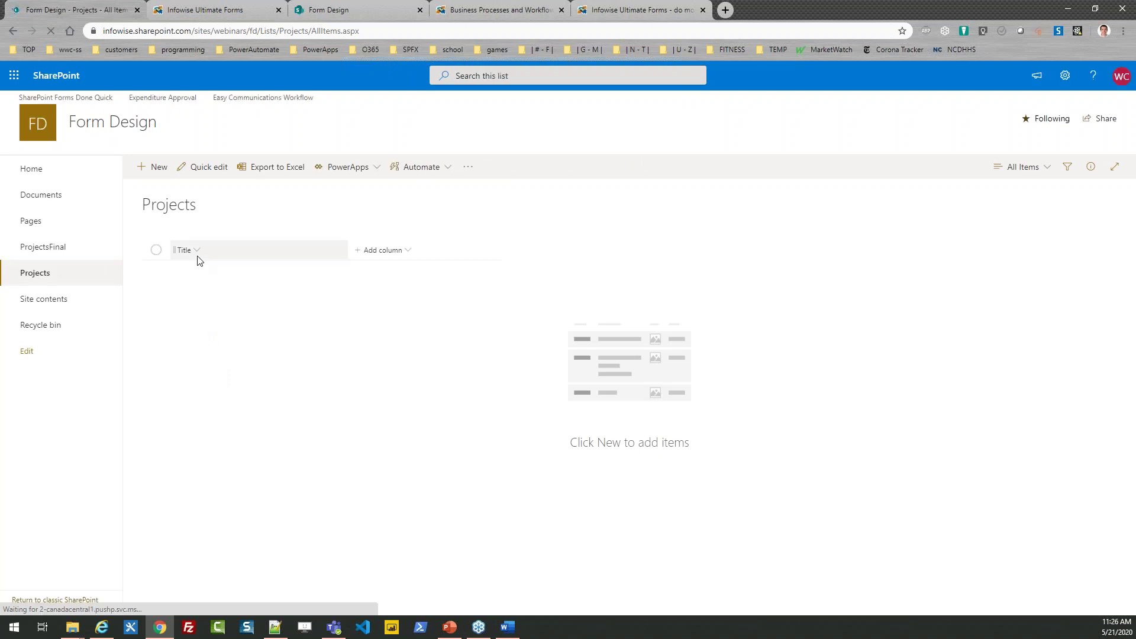
left_click(152, 166)
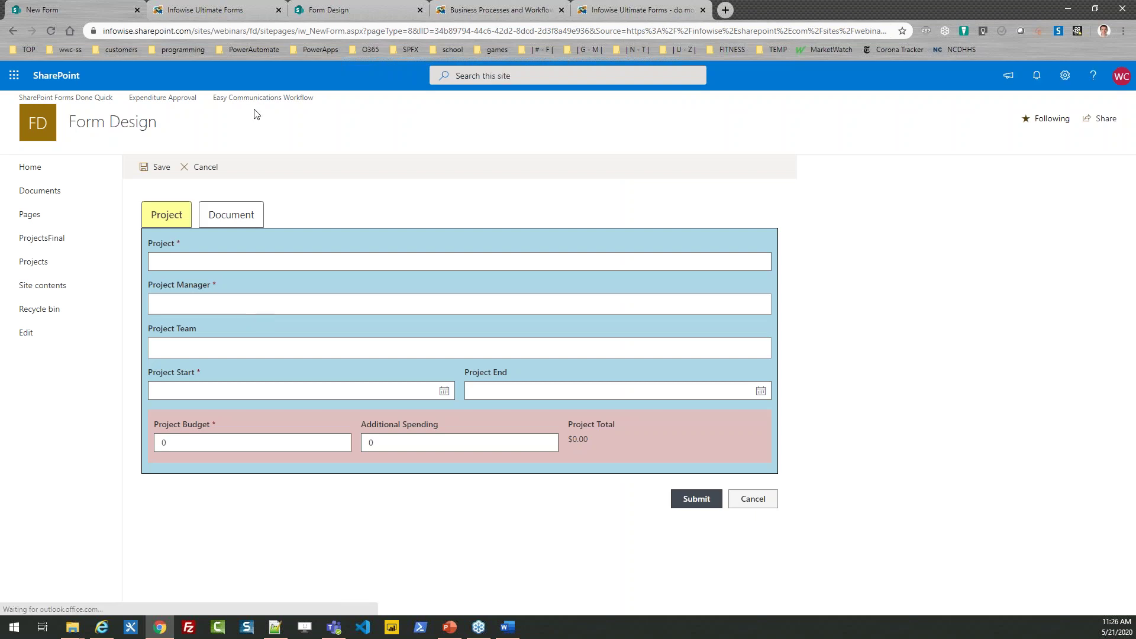
left_click(214, 11)
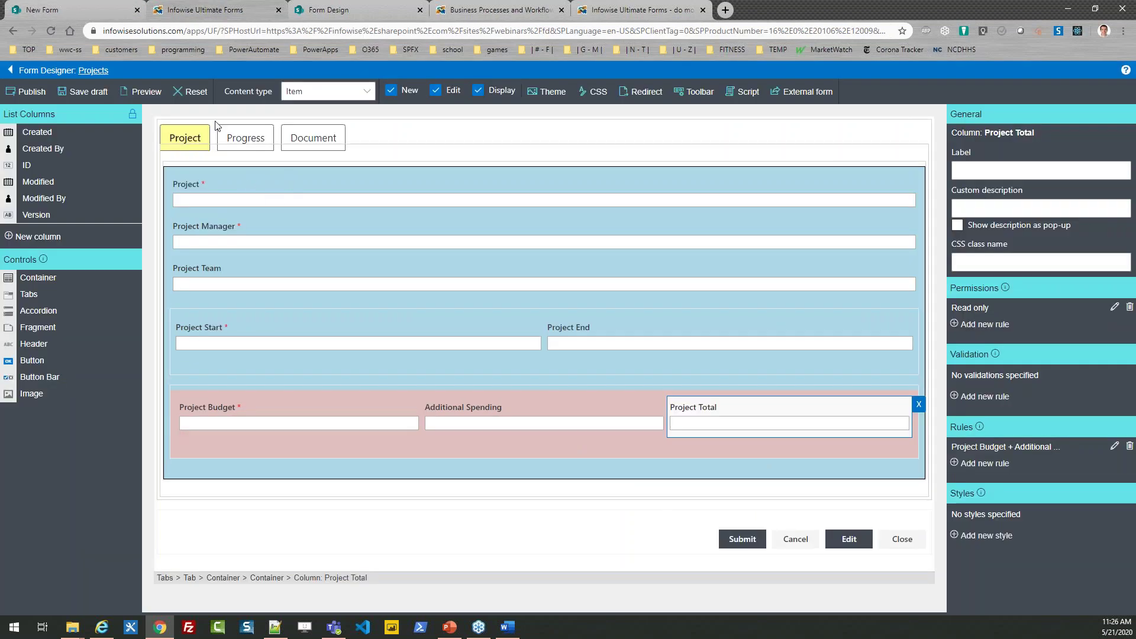
left_click(83, 2)
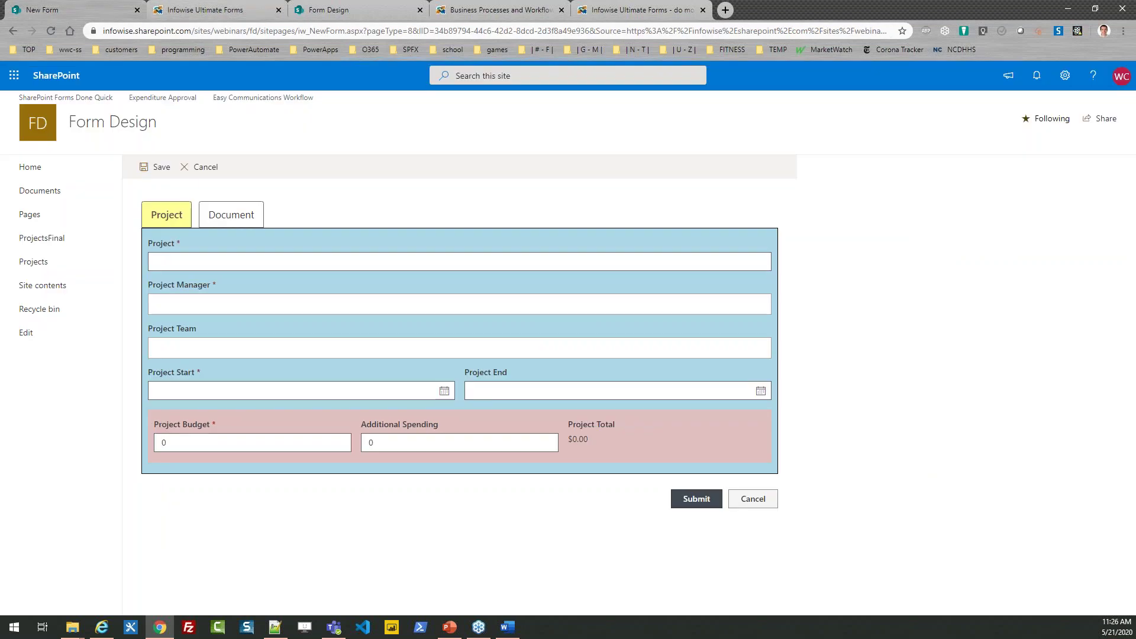
Step: Name the project 'Apples Project' and choose its project manager
left_click(155, 261)
type("Apples Project")
key("Tab")
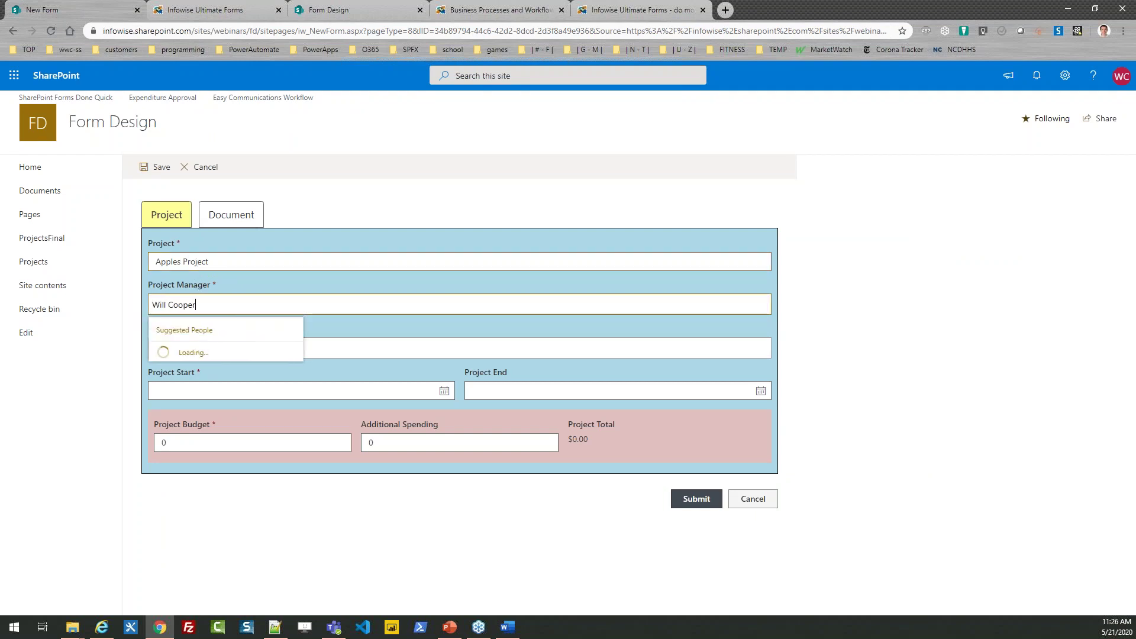
left_click(178, 351)
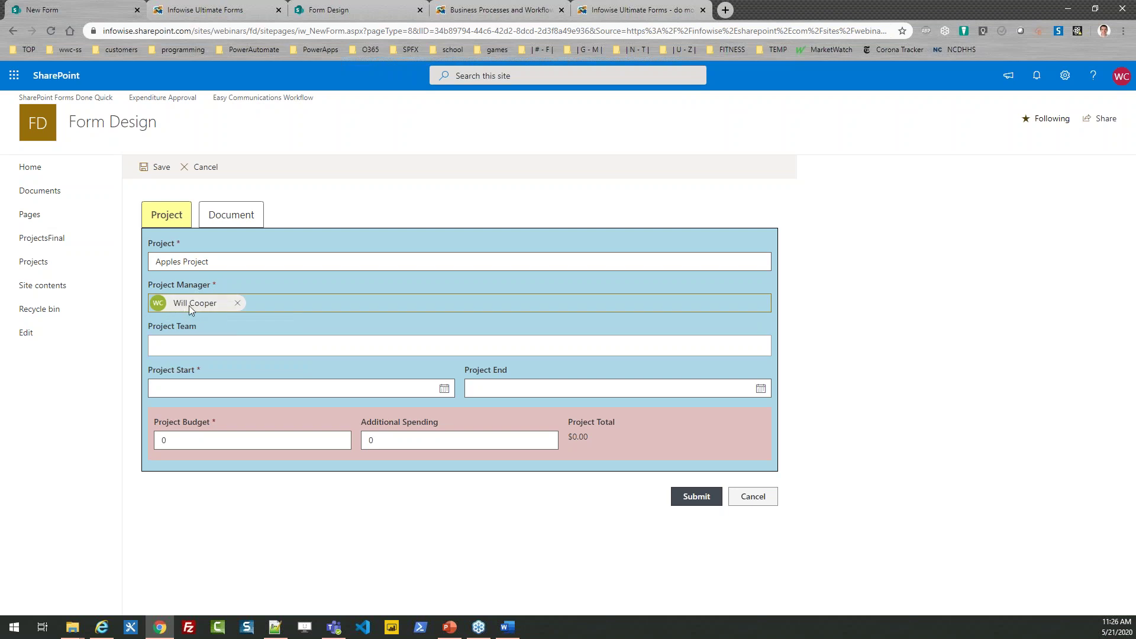
Step: Add two people to Project Team and set Project Start to 5/21/2020
left_click(200, 348)
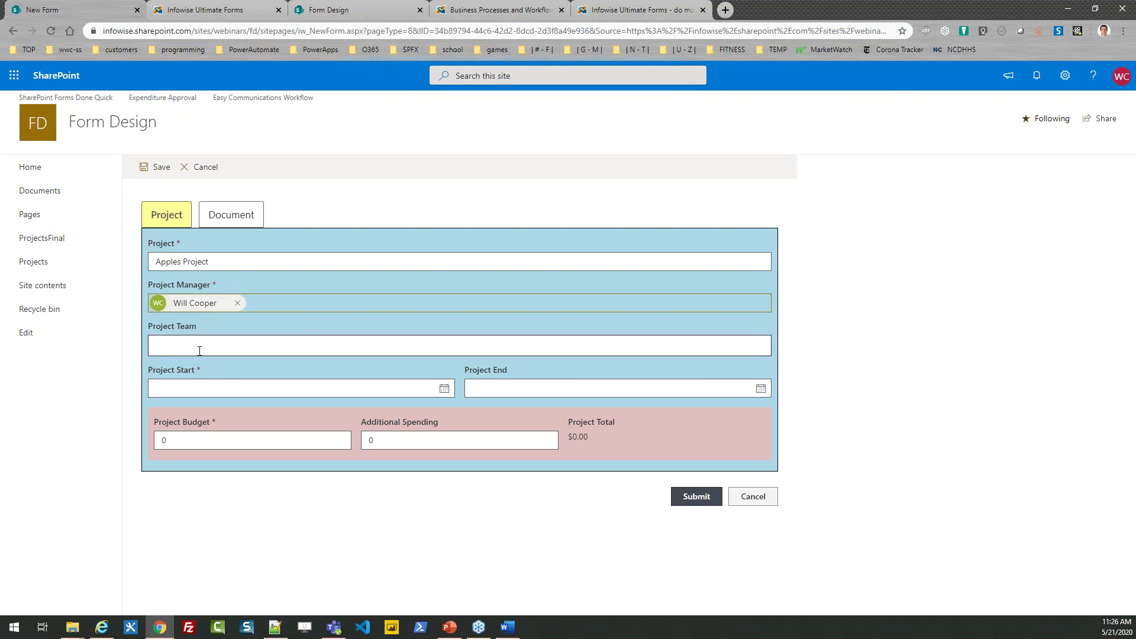
left_click(197, 347)
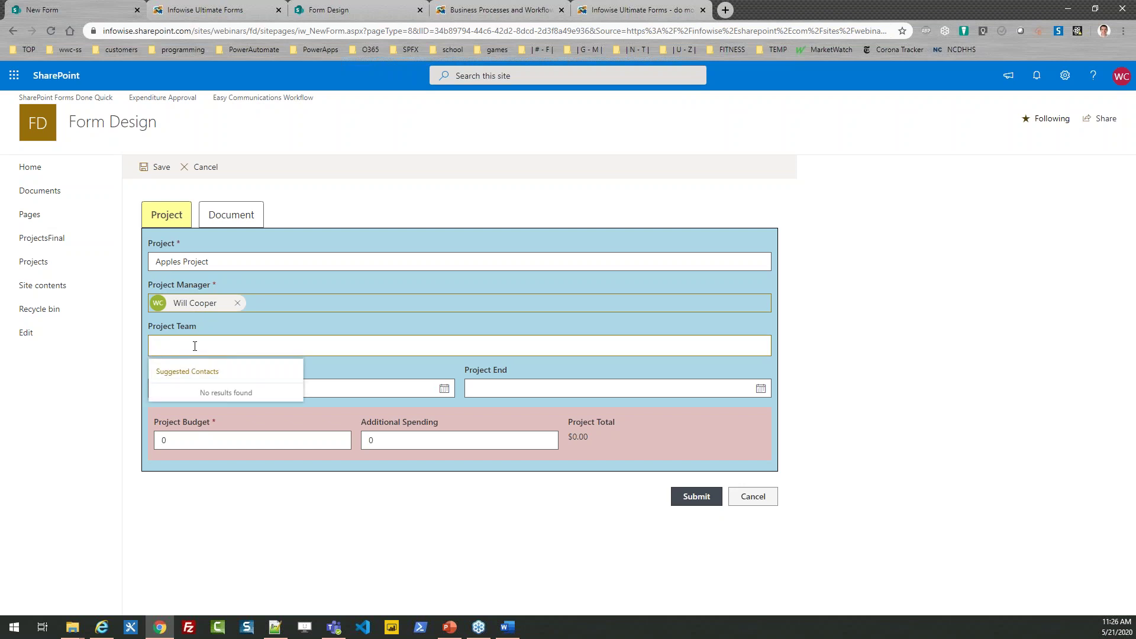
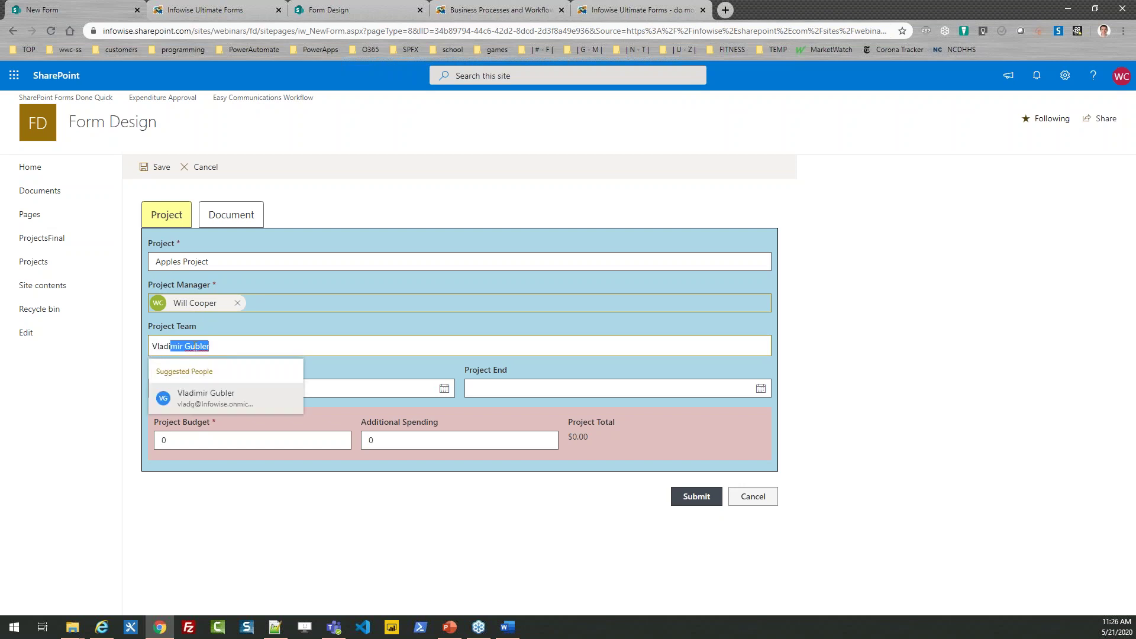
left_click(214, 397)
type("ethan")
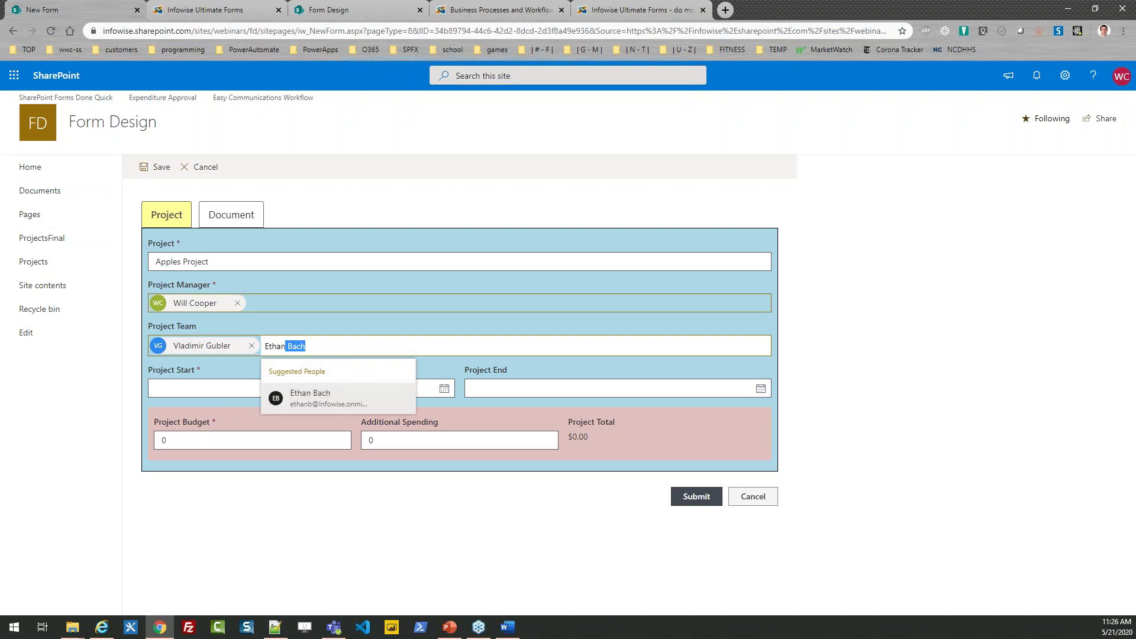
left_click(311, 396)
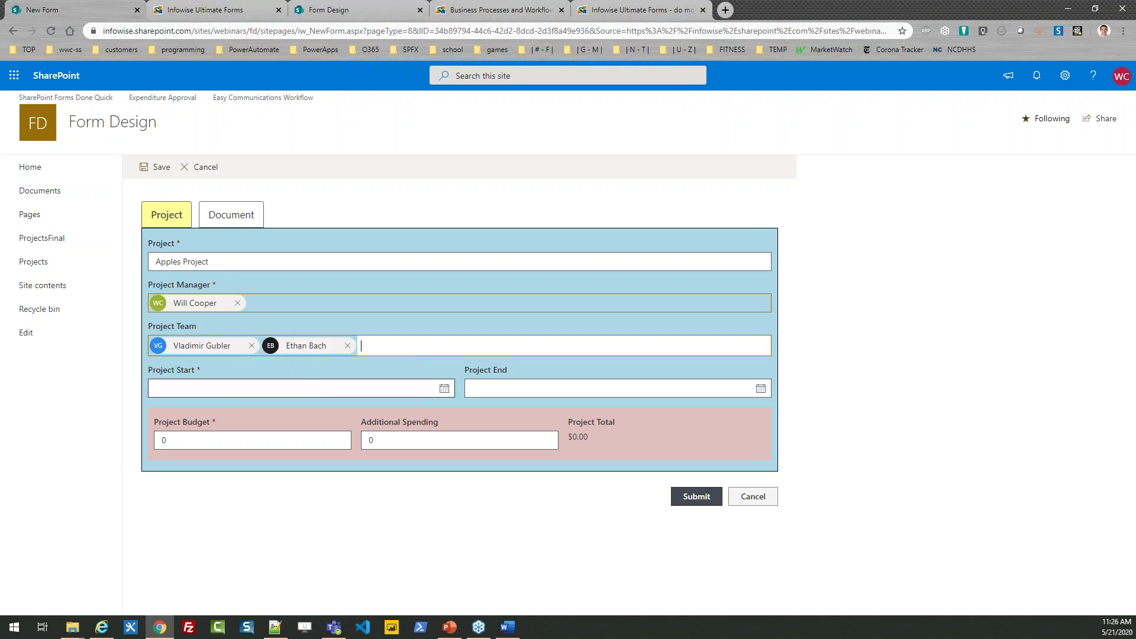
left_click(238, 388)
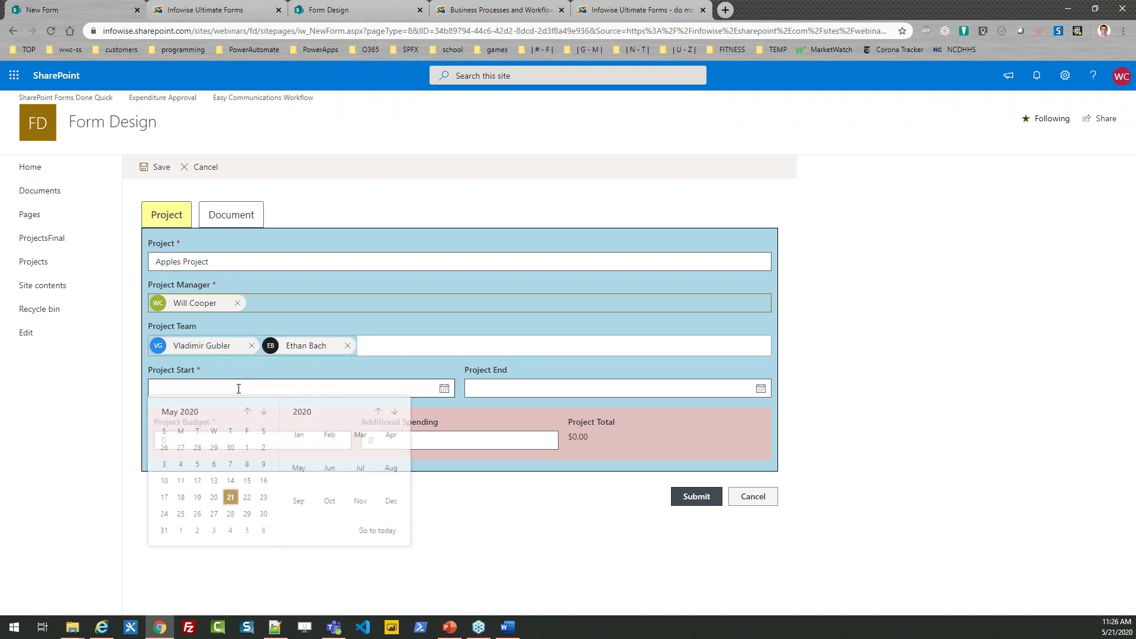
left_click(231, 500)
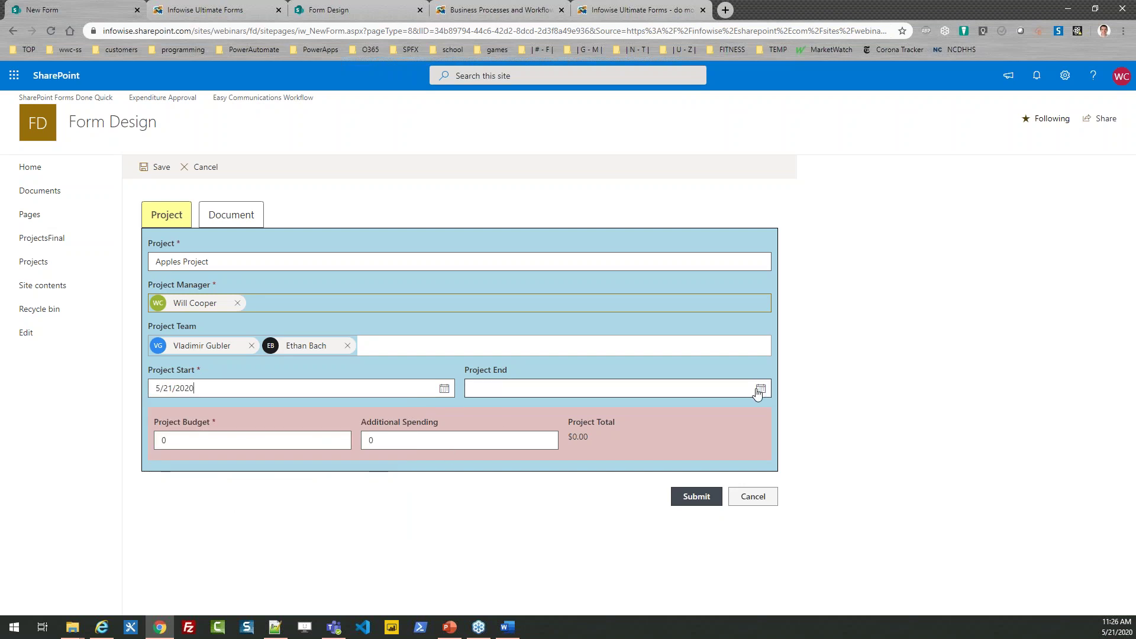
Step: Enter a Project Budget of 1200 and Additional Spending of 500
left_click(179, 439)
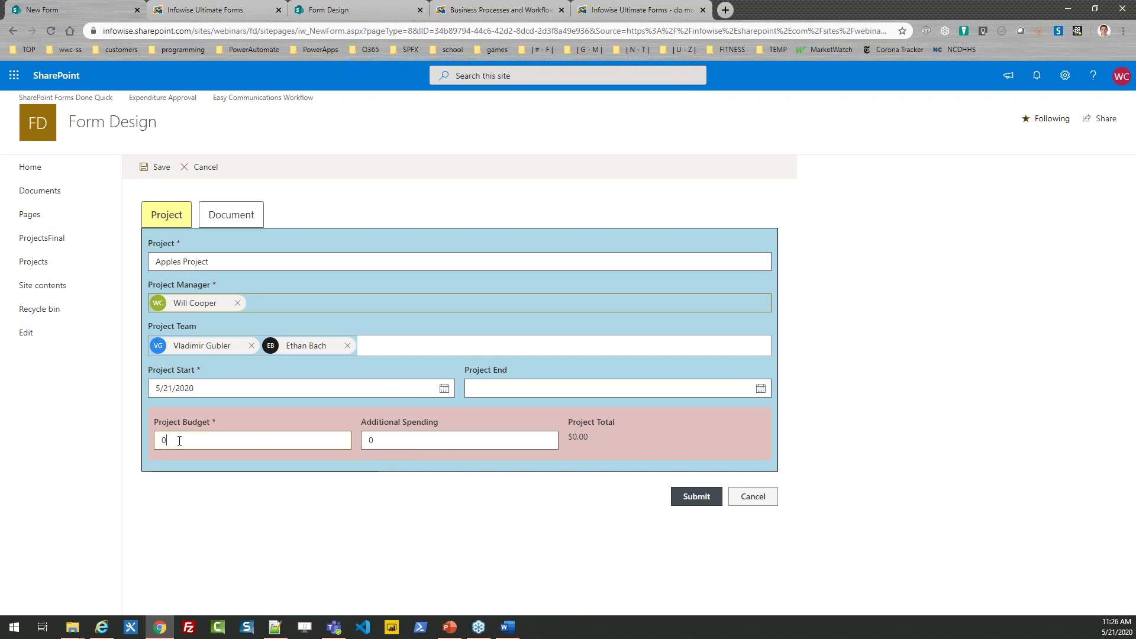
key("BackSpace")
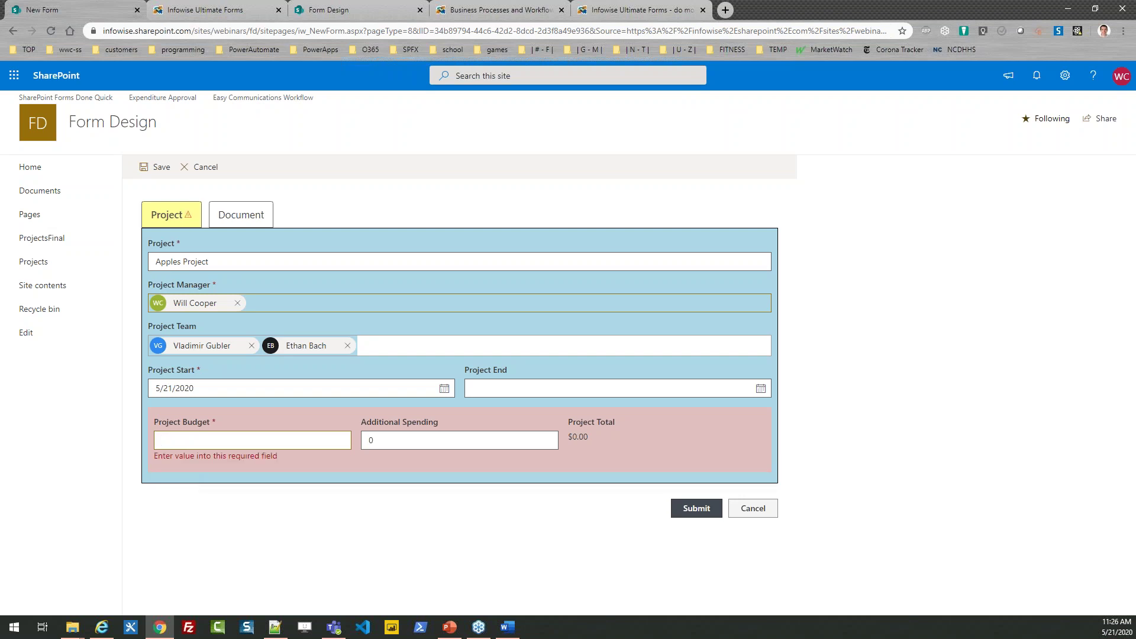
type("1200")
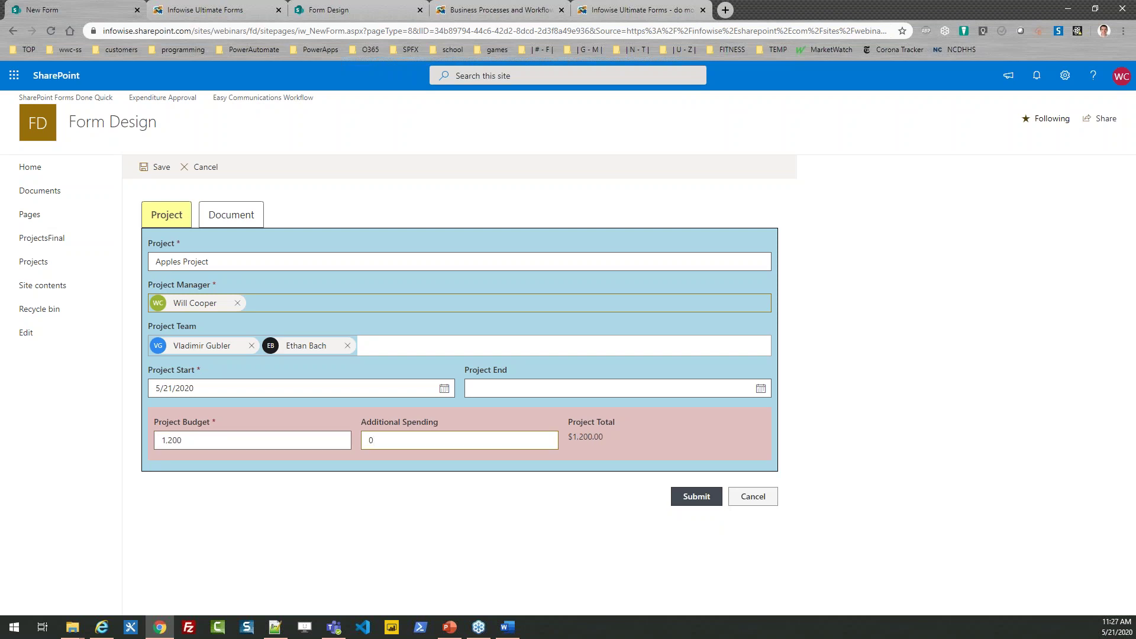
key("BackSpace")
type("500")
left_click(238, 216)
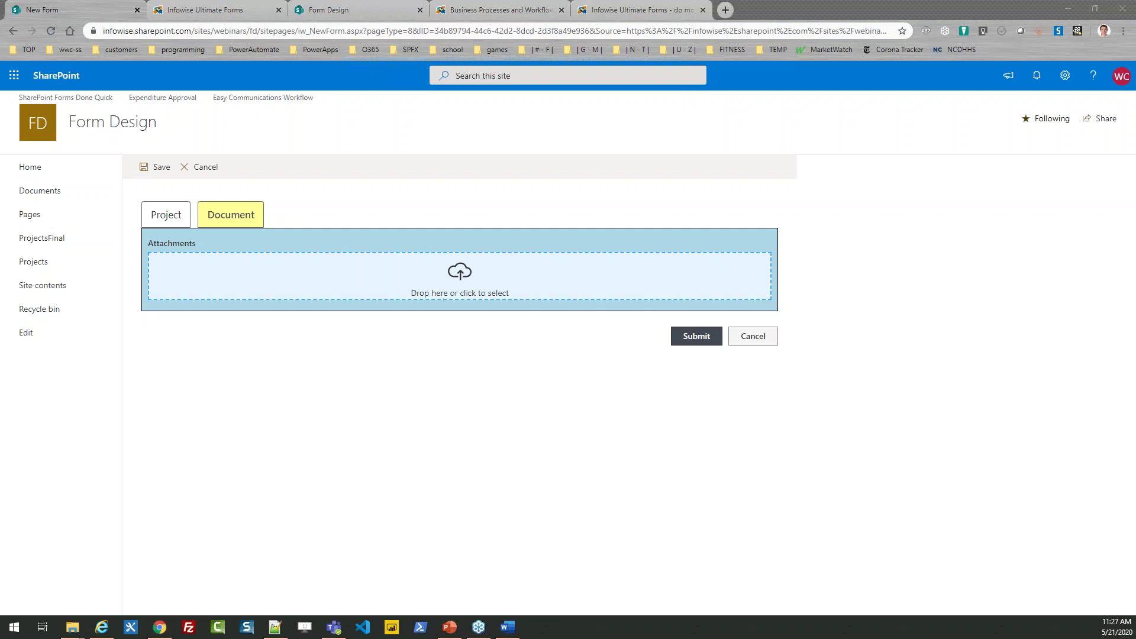
Step: Attach date-complete.png and submit the Apples Project item
left_click_drag(286, 282, 302, 289)
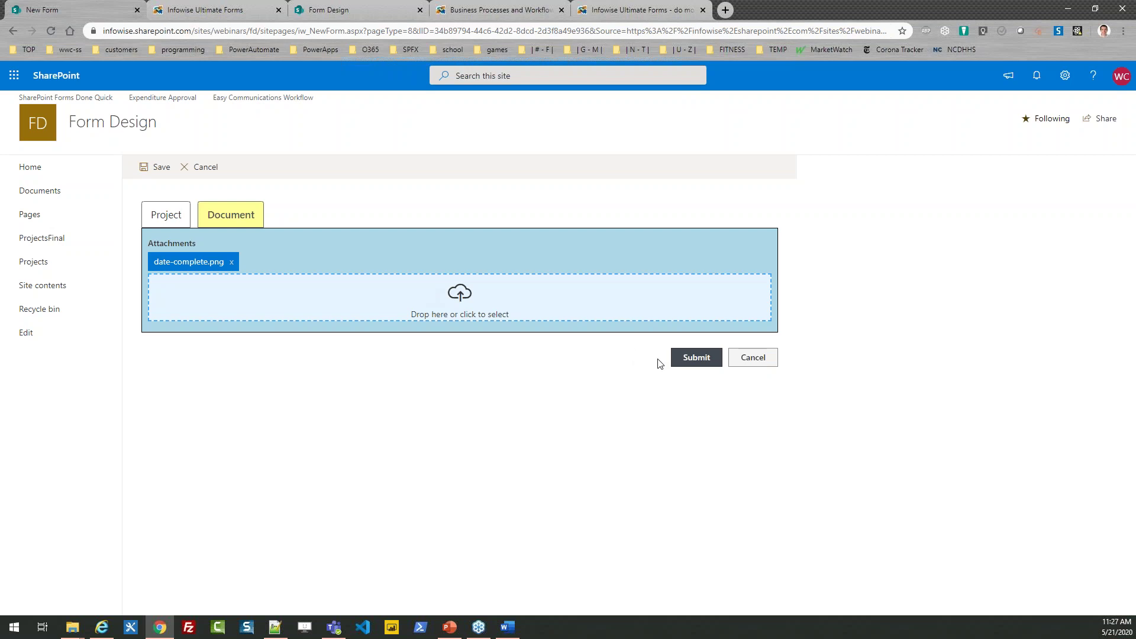
left_click(697, 360)
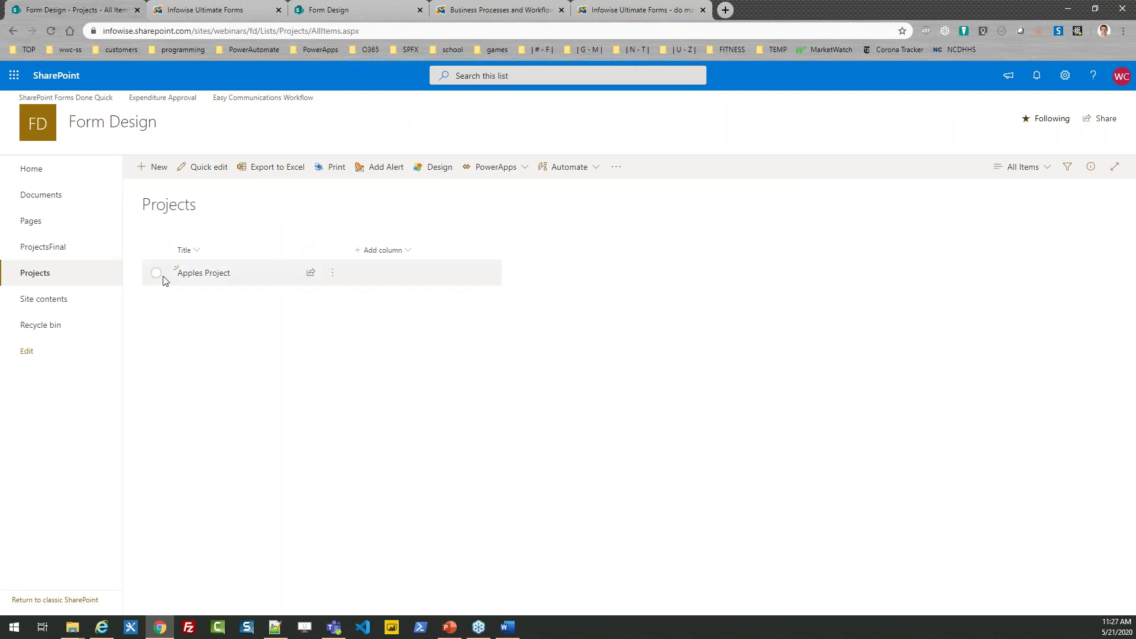
Step: Return to the Infowise form designer and switch to the empty Progress tab
left_click(211, 11)
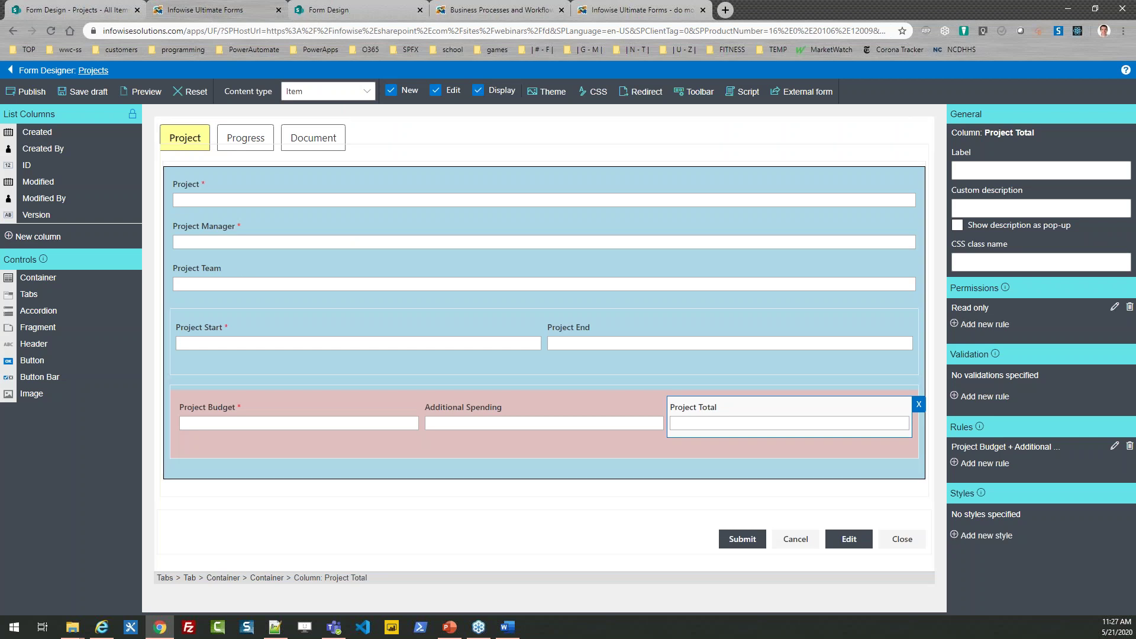
key("alt+Tab")
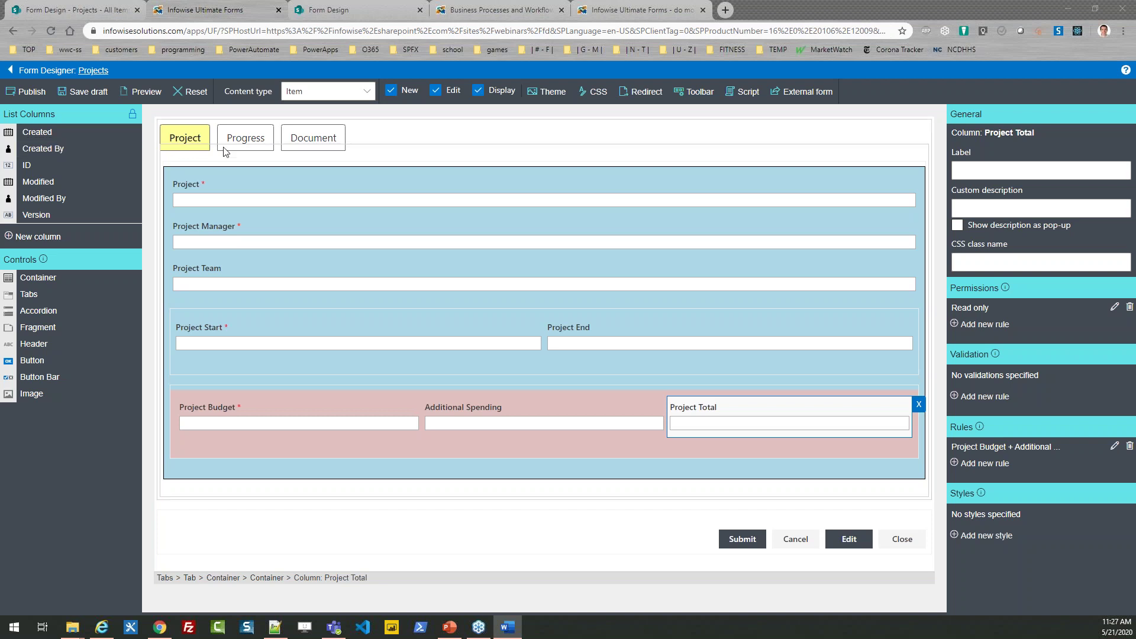
left_click(247, 137)
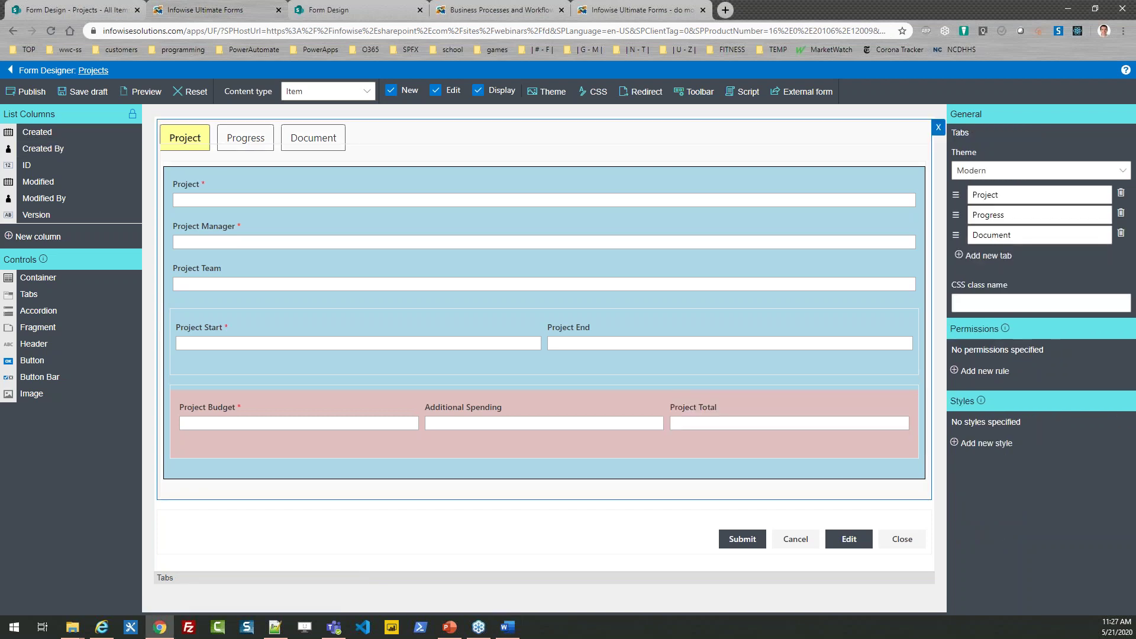
left_click(242, 139)
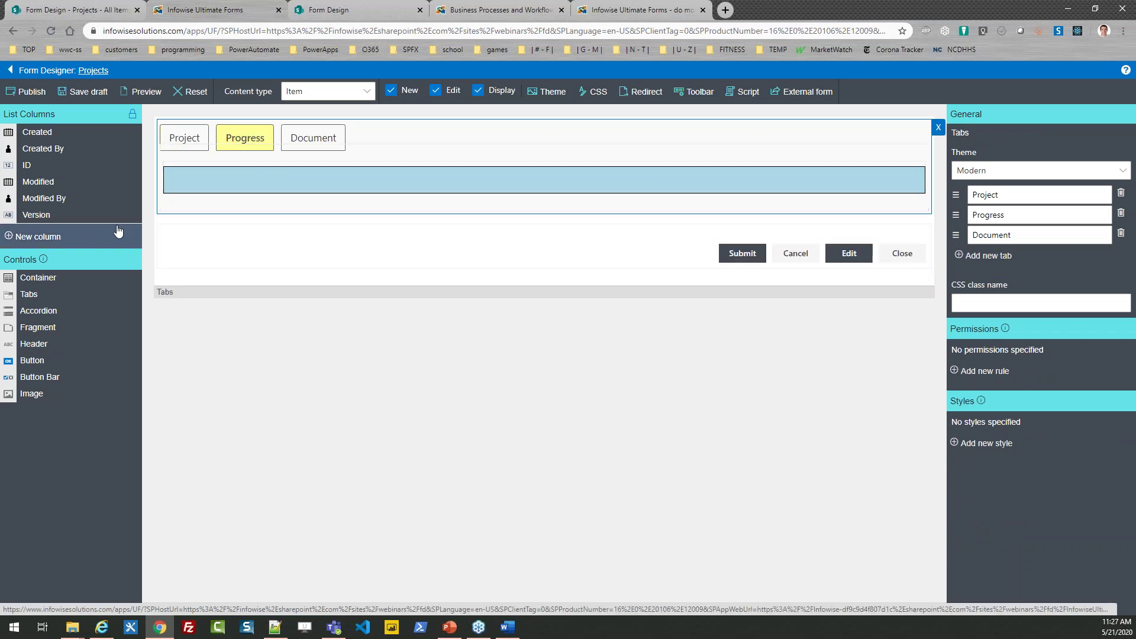
left_click(53, 238)
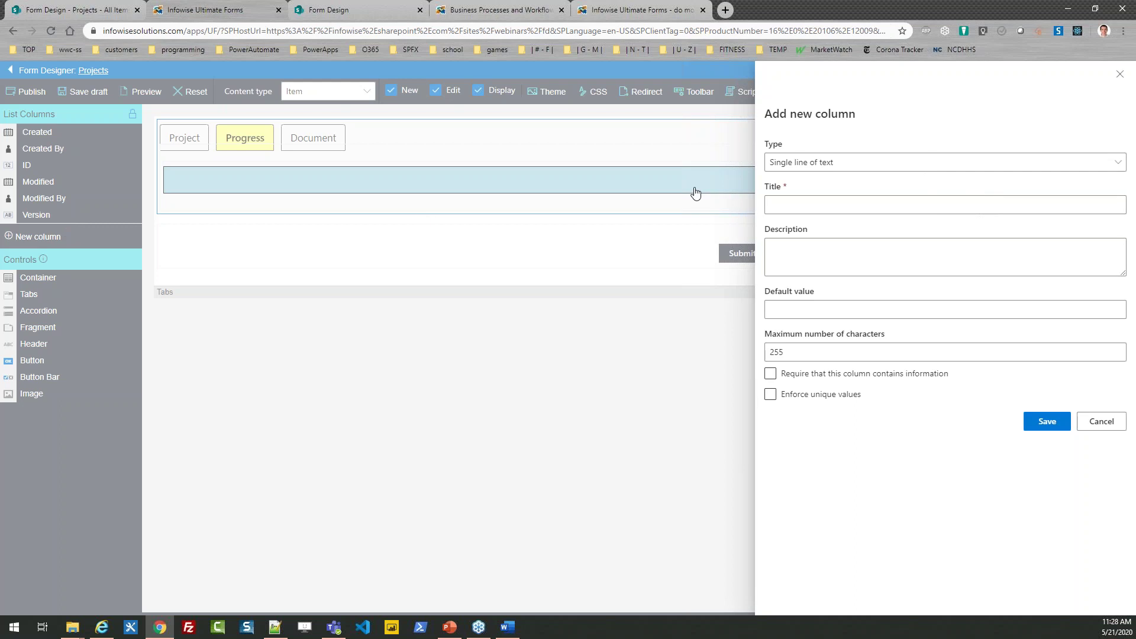
Step: Define a required Color choice column 'Status' with values shown as icons
left_click(849, 169)
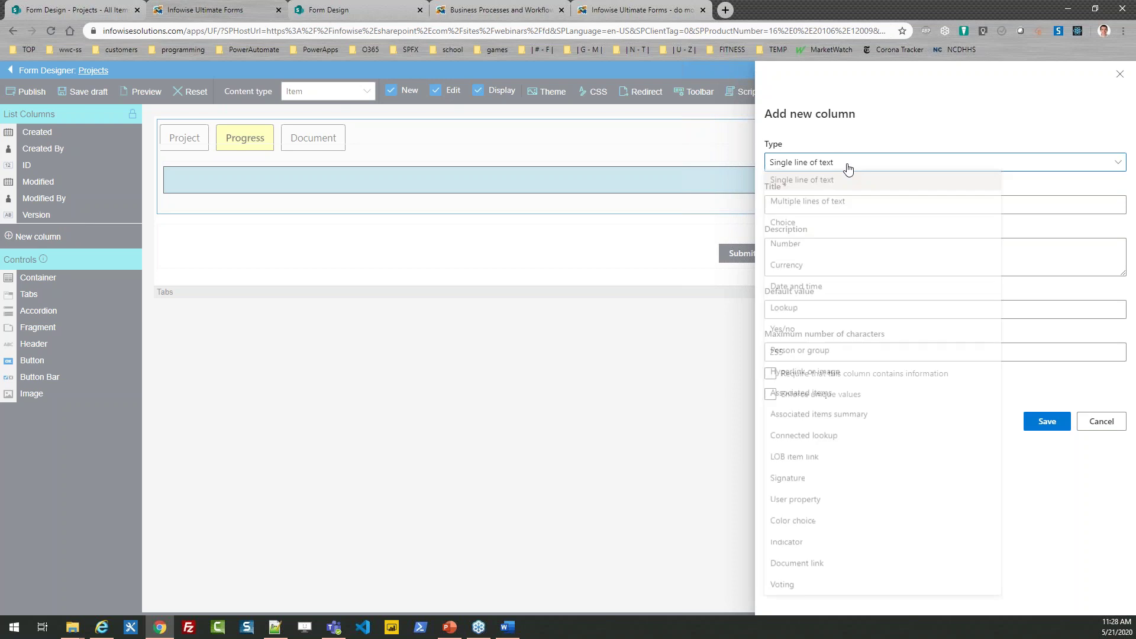
left_click(840, 521)
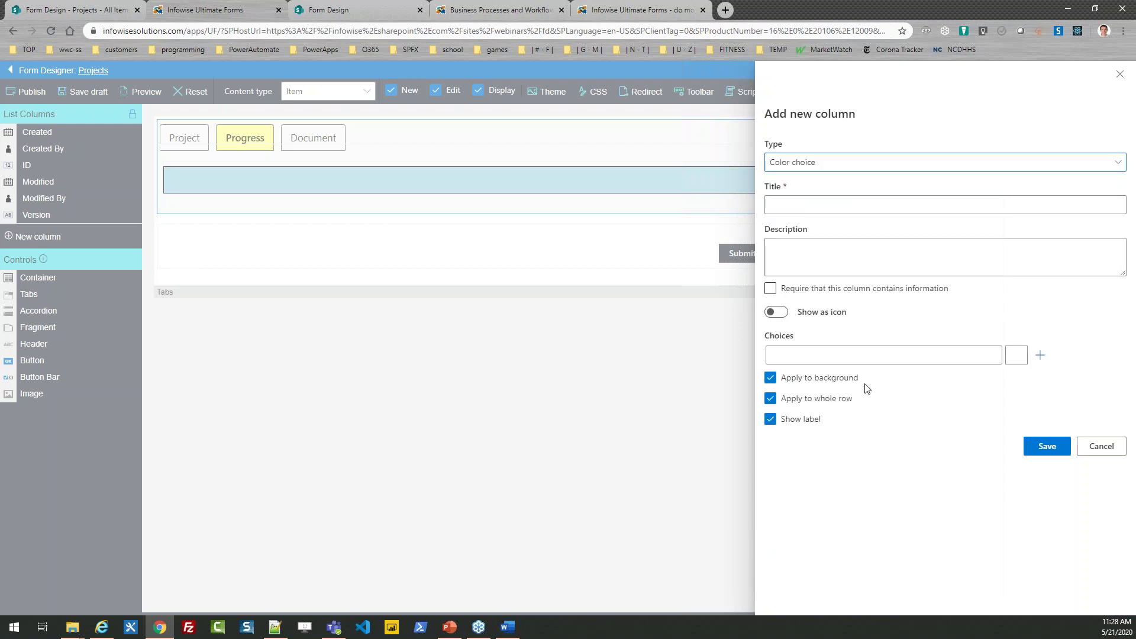
left_click(791, 206)
type("Status")
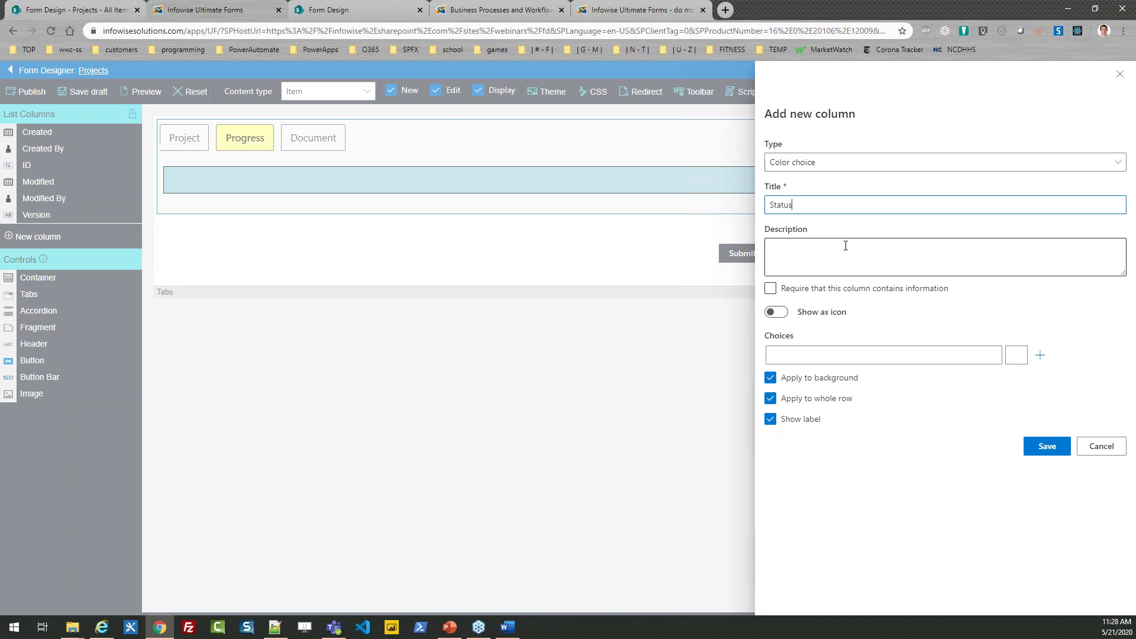
left_click(771, 290)
left_click(776, 312)
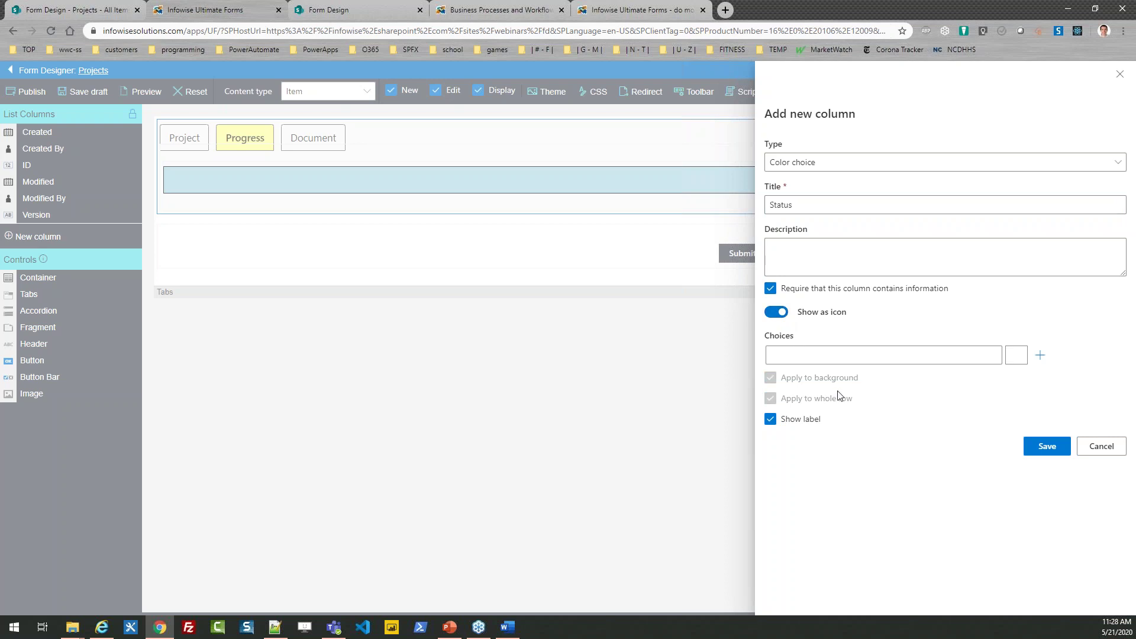
left_click(820, 356)
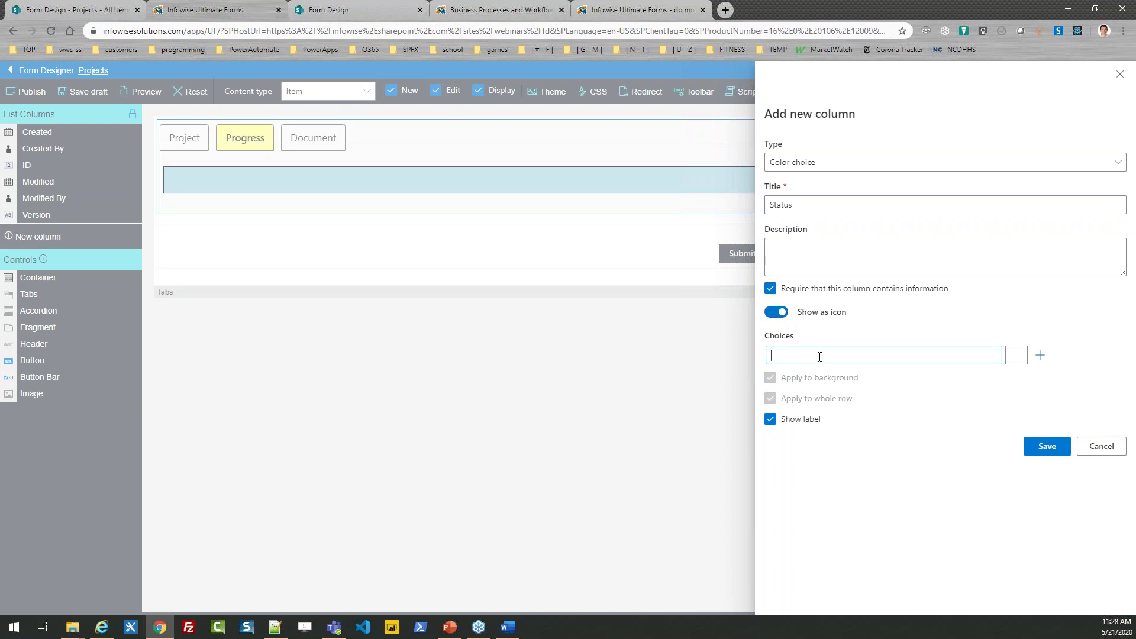
Step: Add the Planning choice with a right-arrow icon and Kickoff with a green square icon
type("Planning")
left_click(1016, 358)
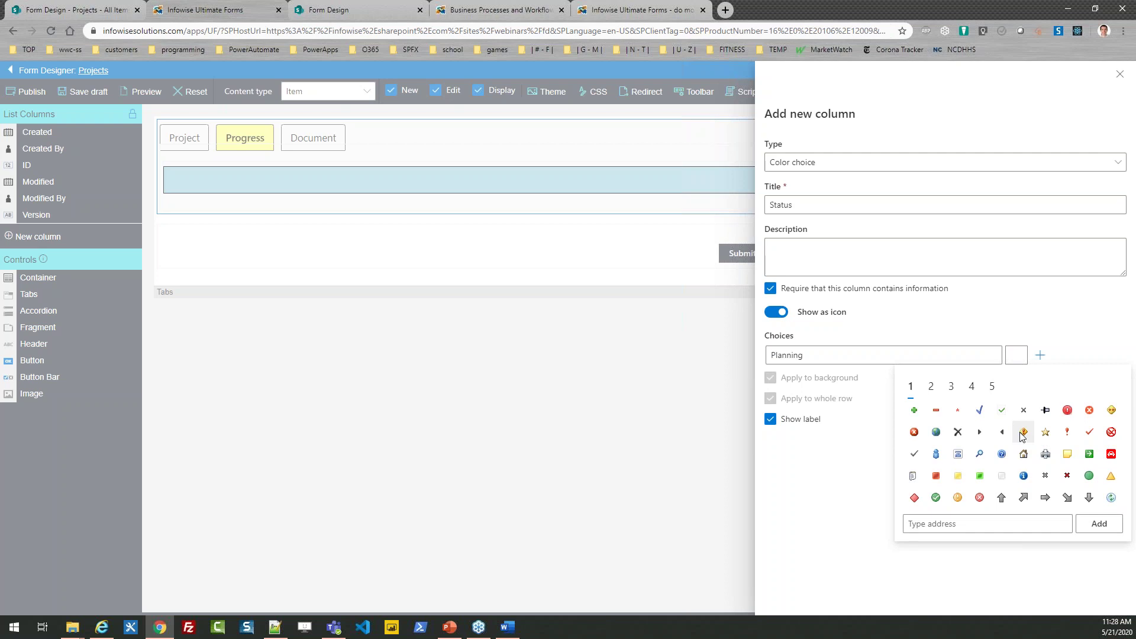
left_click(1045, 499)
left_click(787, 378)
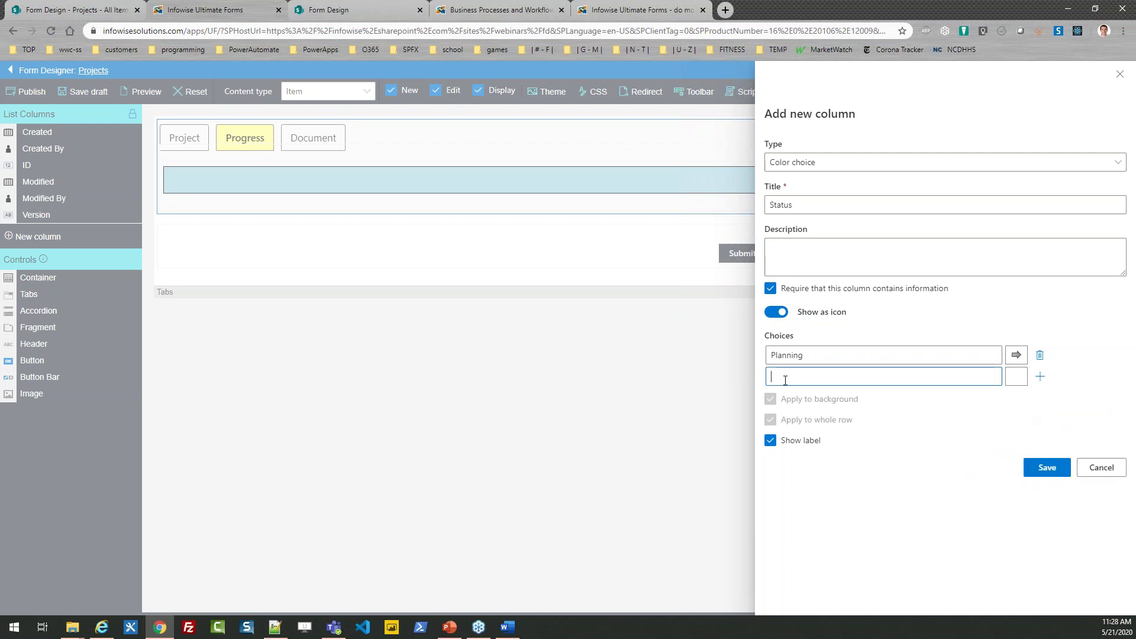
type("Kickoff")
left_click(1016, 378)
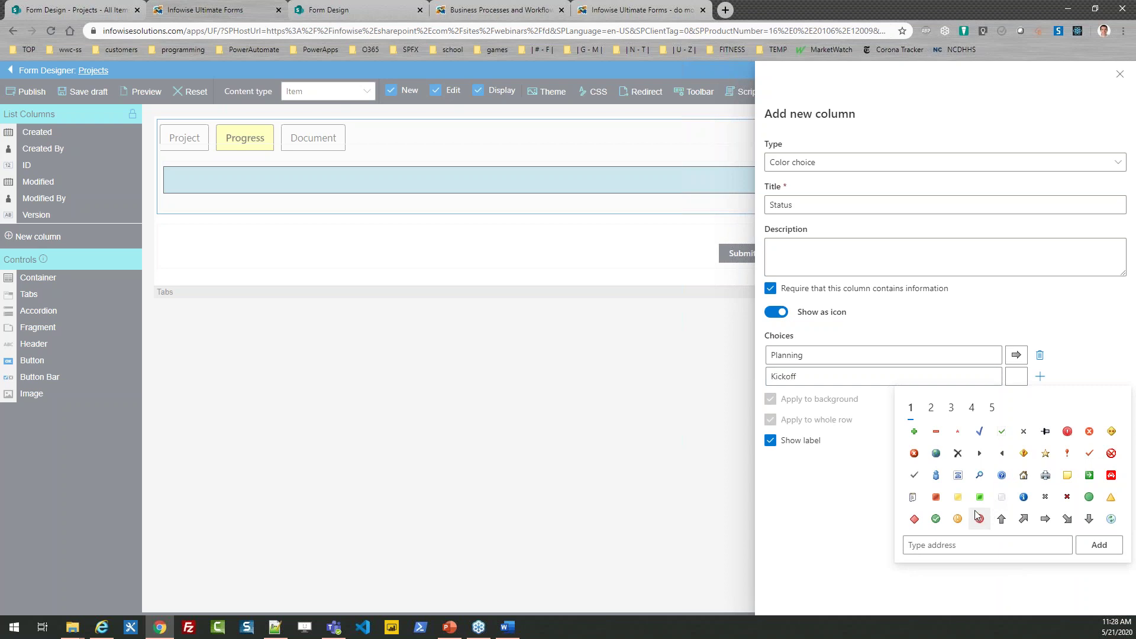
left_click(980, 499)
Step: Add Phase 1 with the red 1 icon and Phase 2 with the orange 2 icon
left_click(848, 397)
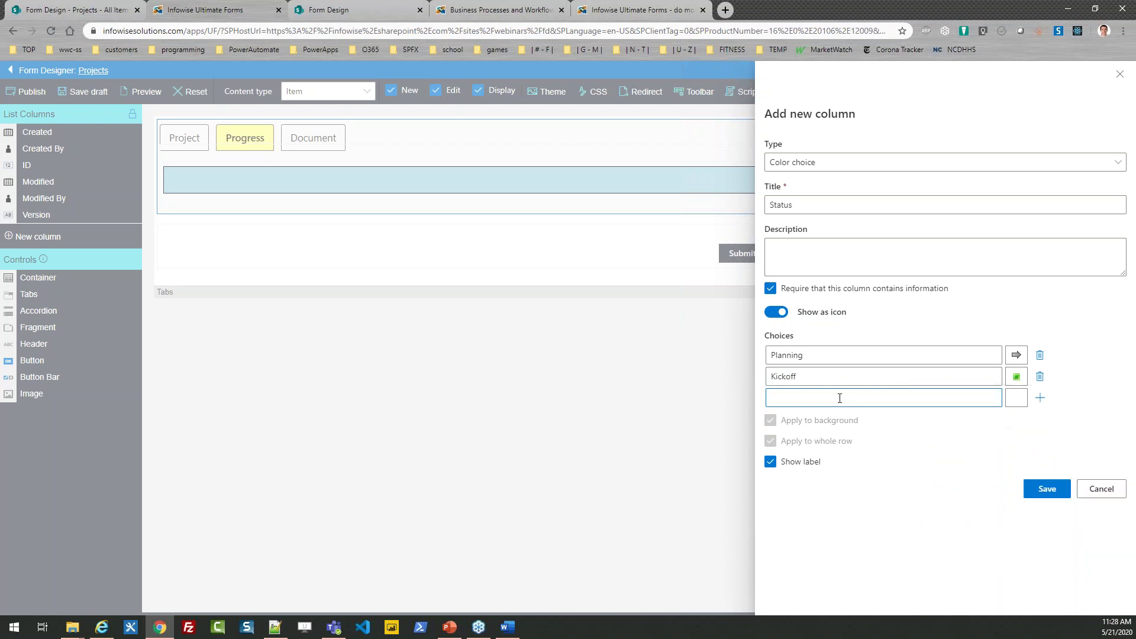
type("Phase")
left_click(1015, 398)
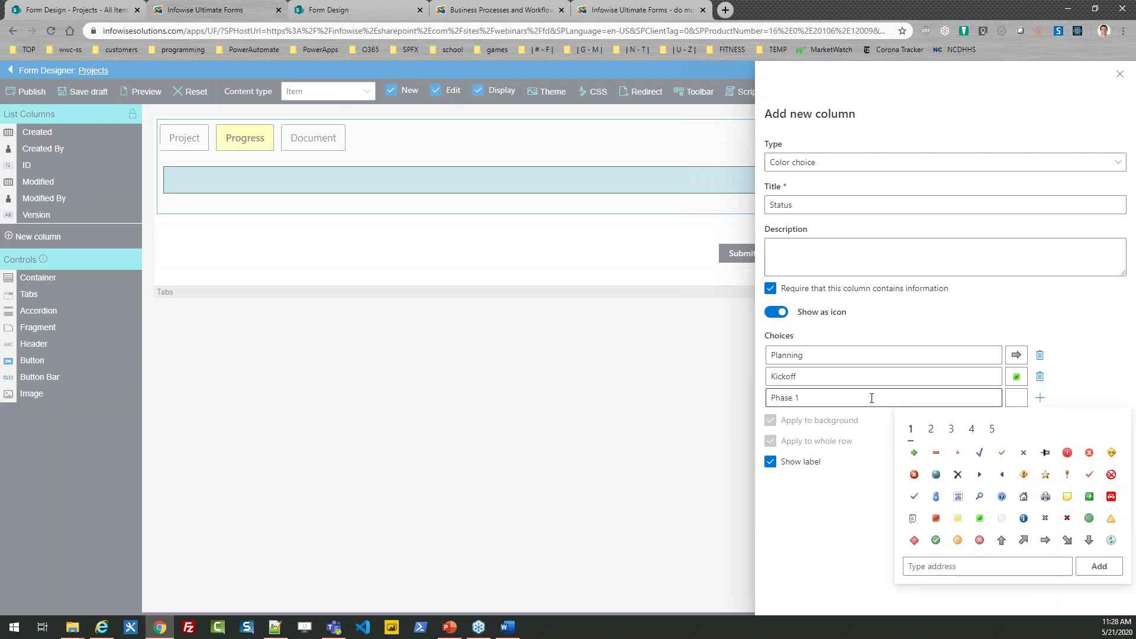
left_click(931, 431)
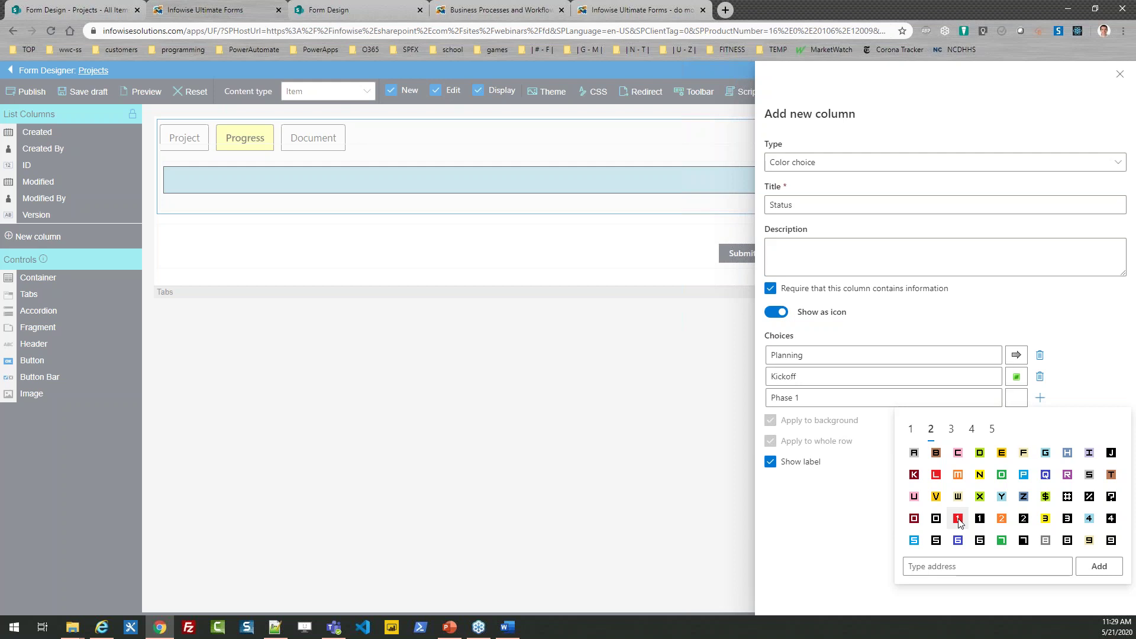
left_click(959, 519)
left_click(841, 421)
type("Phase 2")
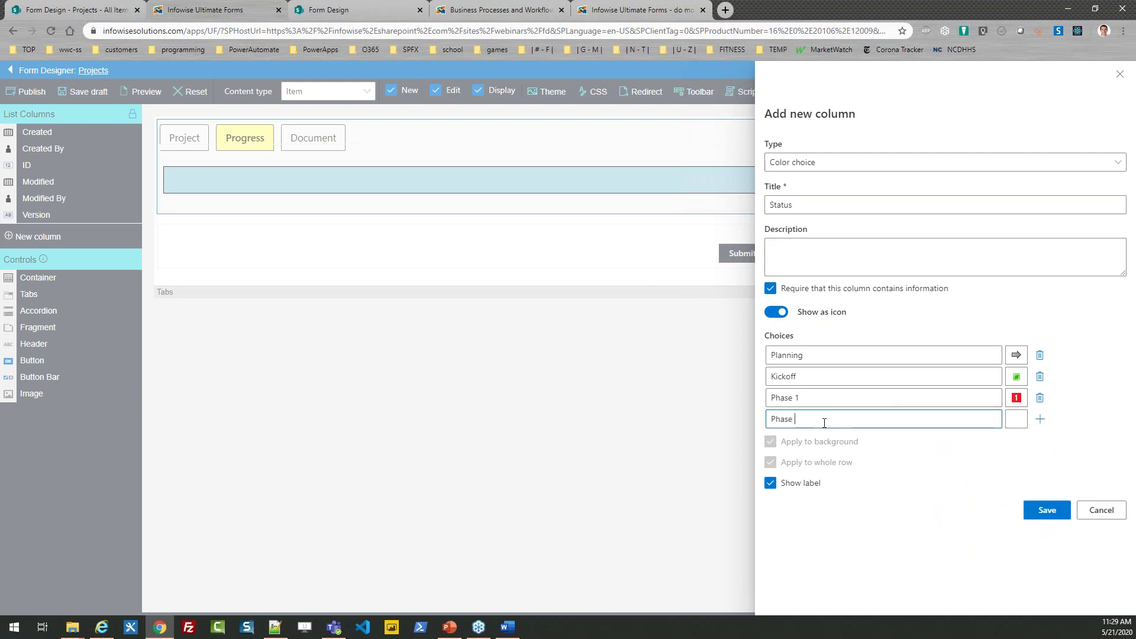
left_click(1016, 420)
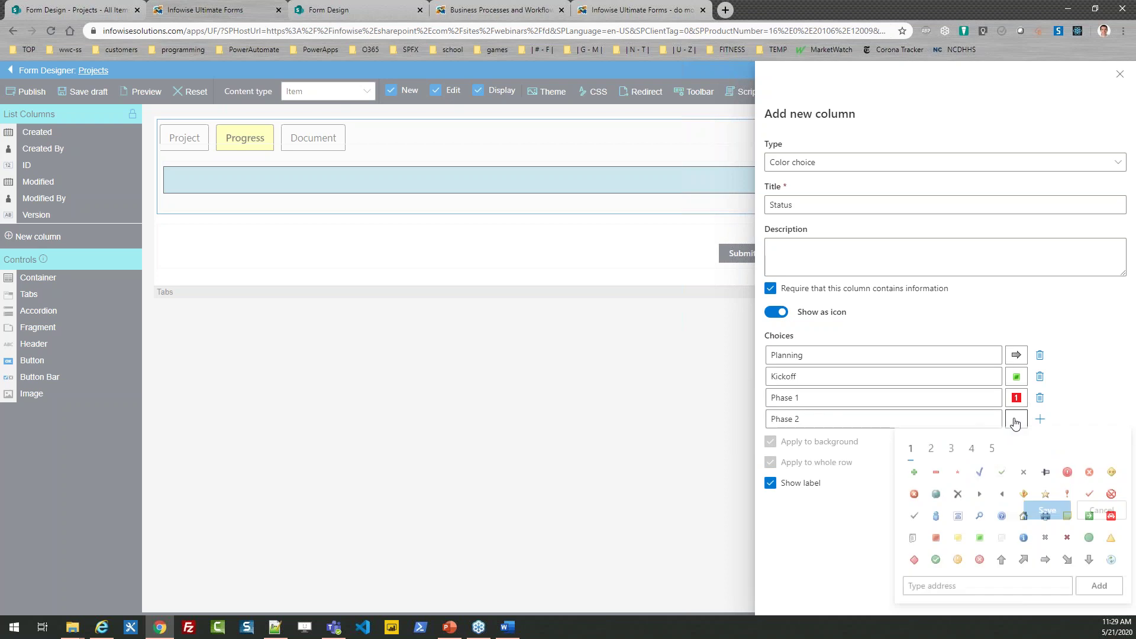
left_click(931, 449)
left_click(1001, 538)
Step: Add Phase 3 with the yellow 3 icon and Complete with a green circle, then save the column
left_click(876, 439)
type("Phase 3")
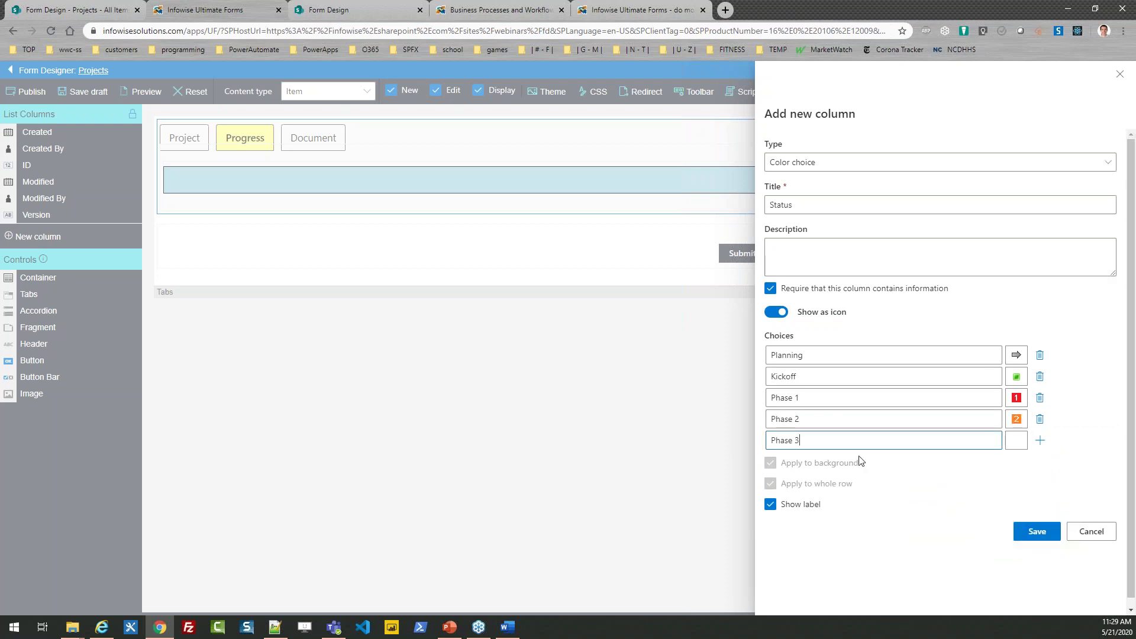
left_click(1016, 440)
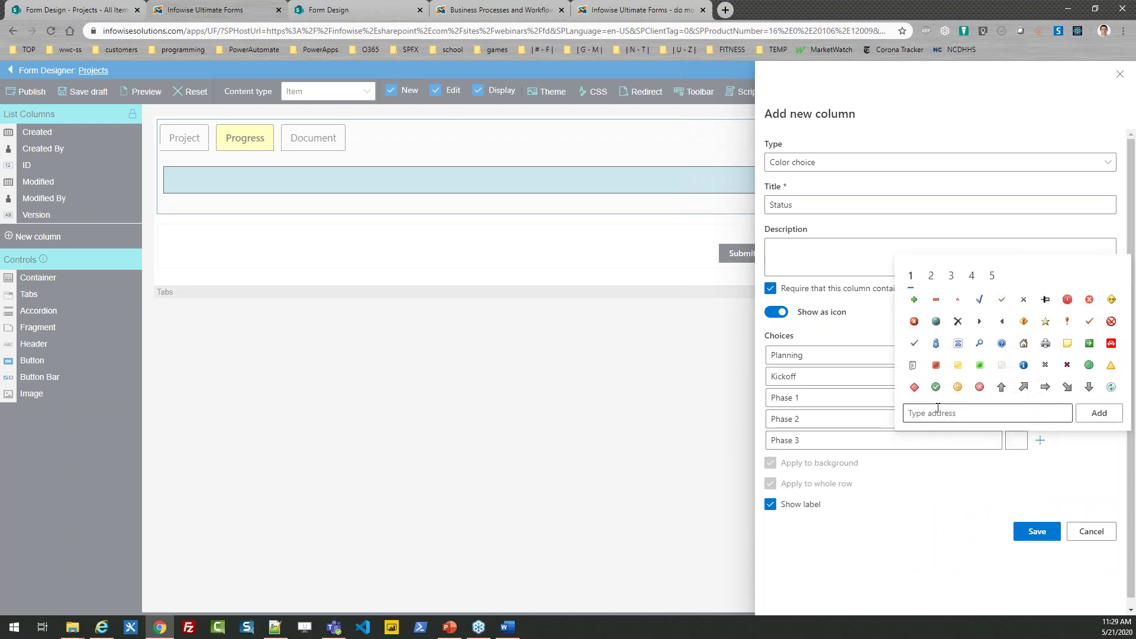
left_click(932, 277)
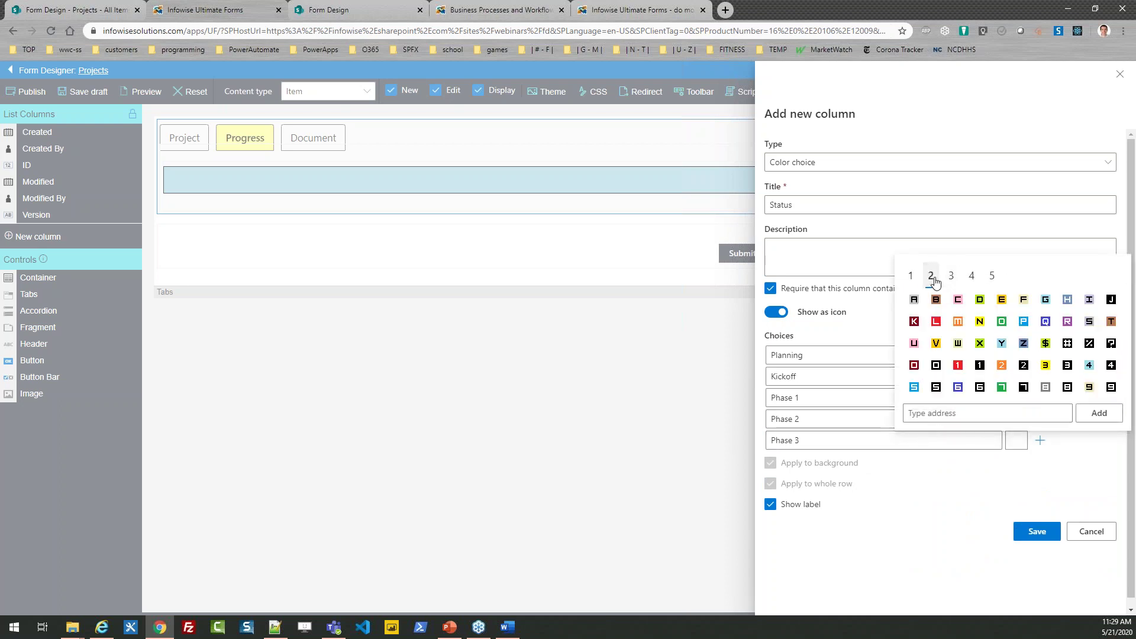
left_click(1045, 367)
left_click(862, 455)
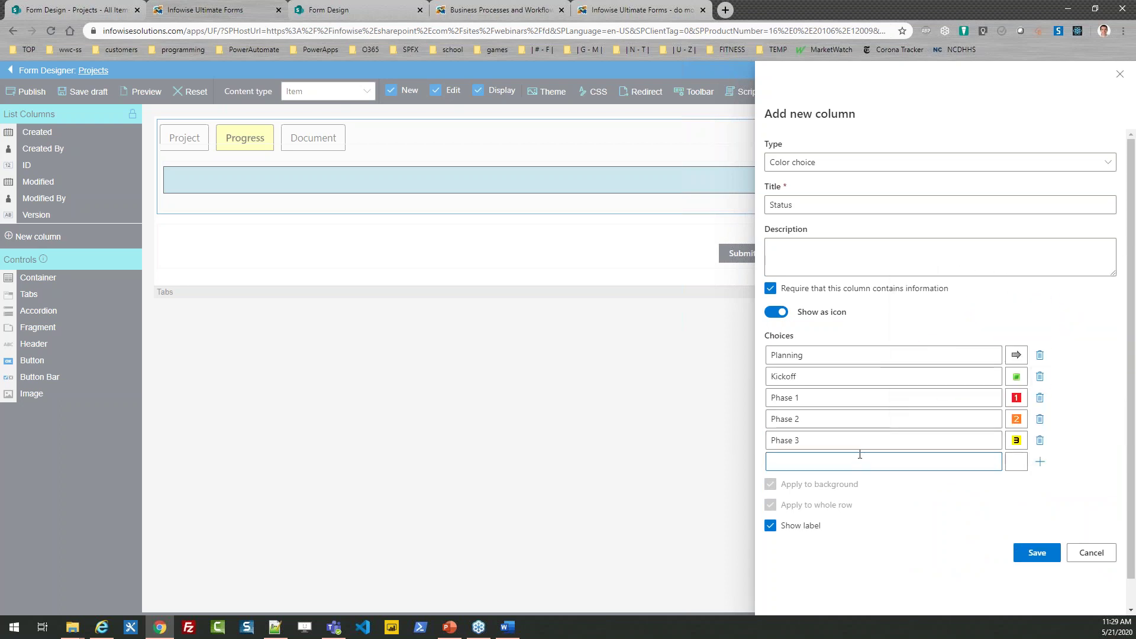
type("Complete")
left_click(1016, 463)
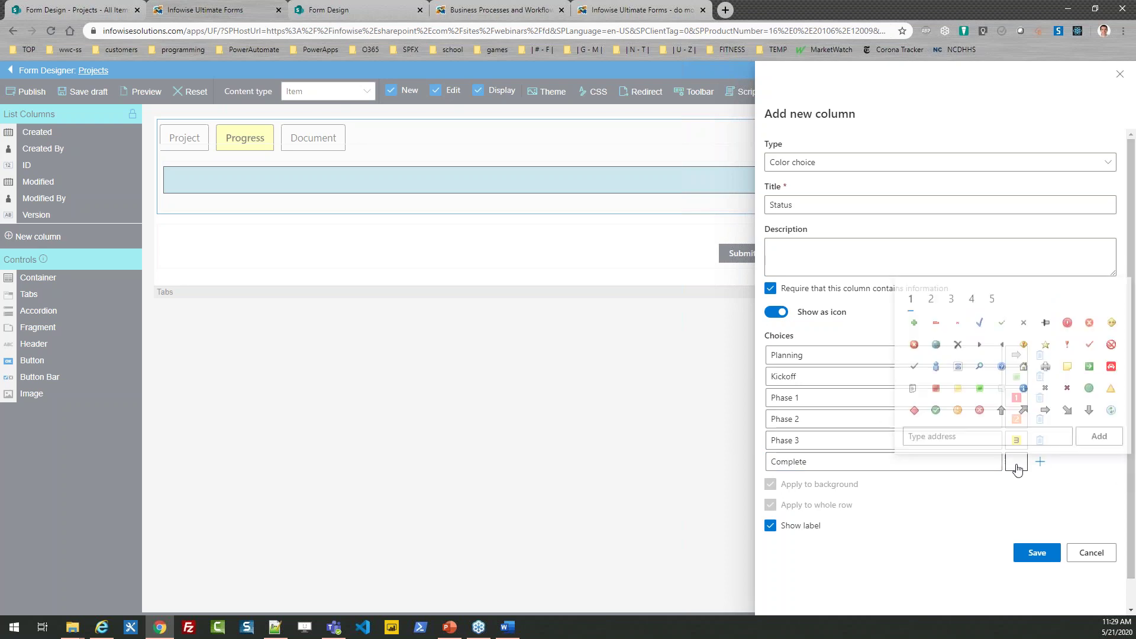
left_click(1090, 386)
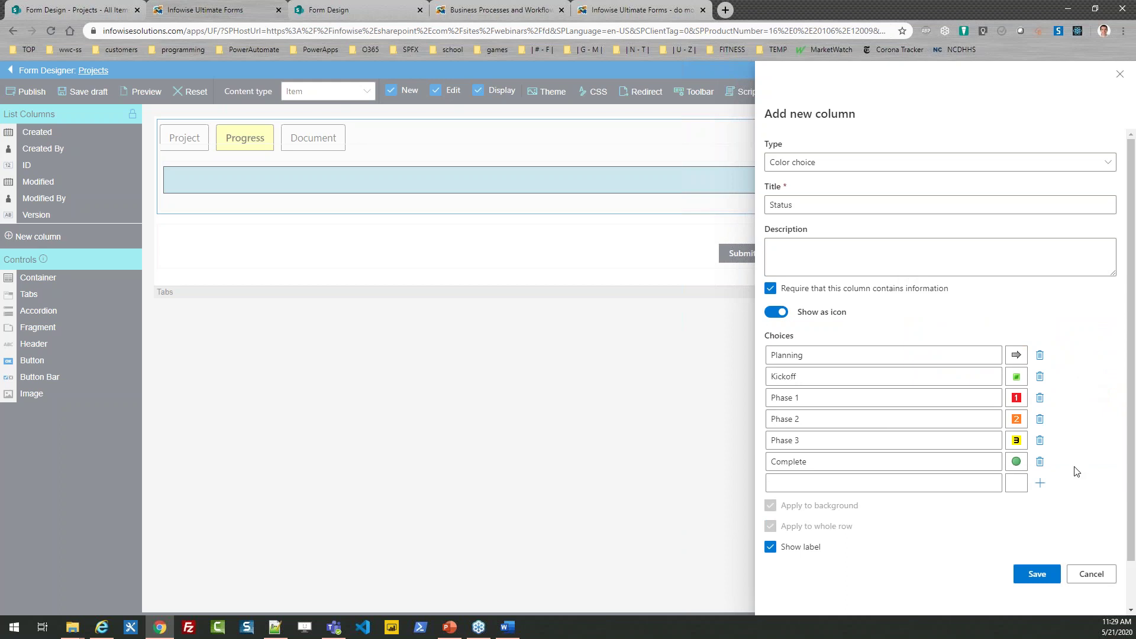
left_click(1046, 579)
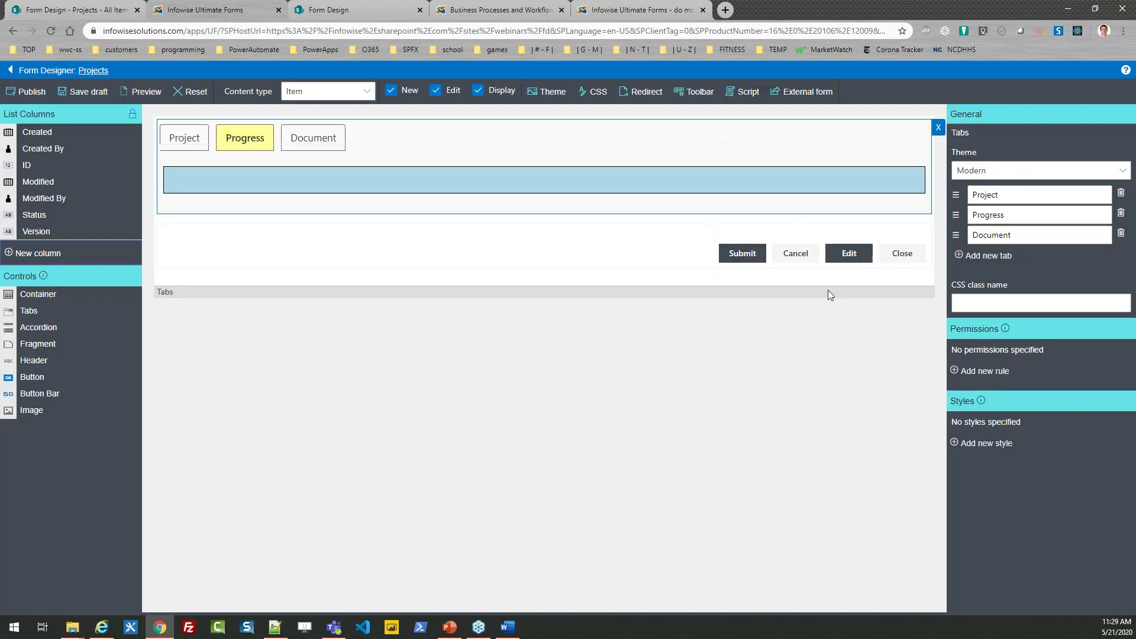
Step: Put Status on the Progress tab and give it a 'Default to Planning' rule with value Planning
left_click_drag(50, 220, 253, 182)
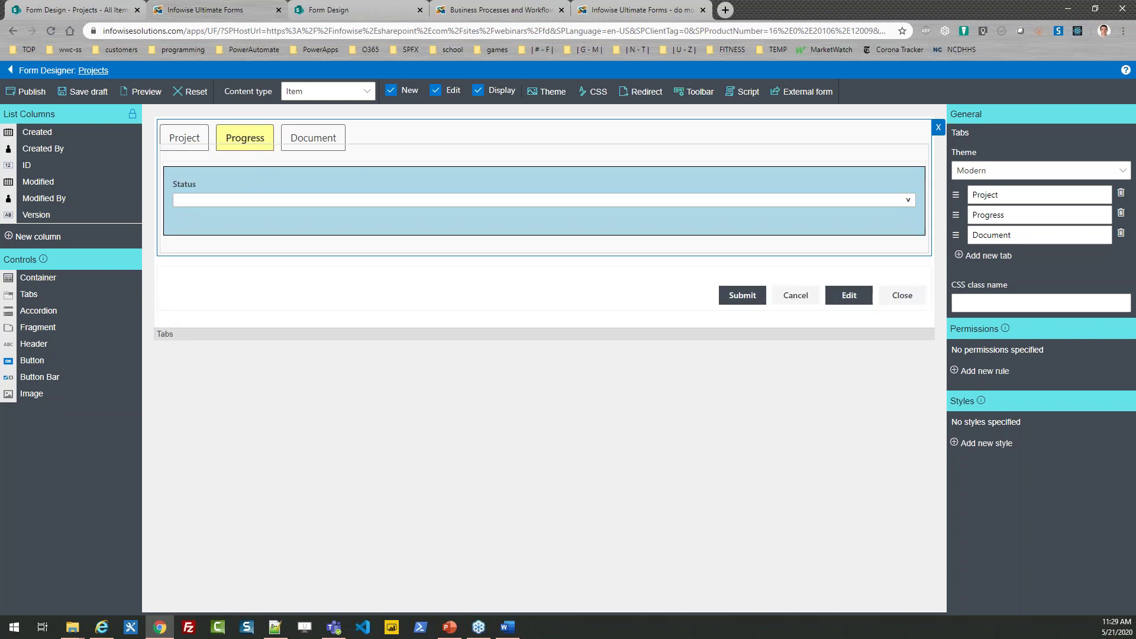
left_click(258, 187)
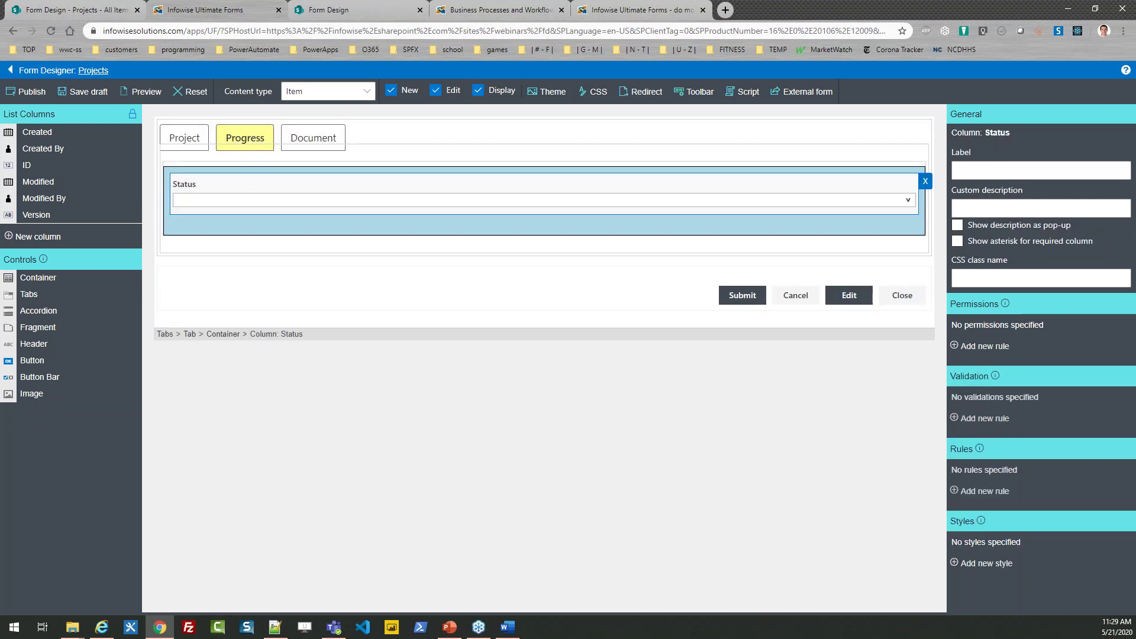
left_click(983, 491)
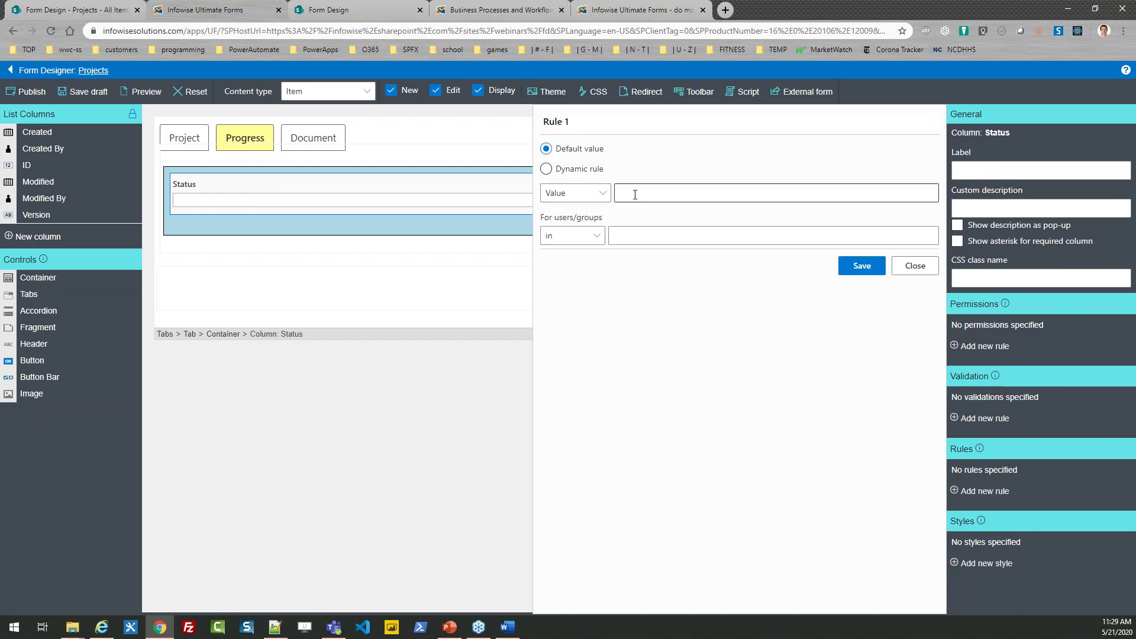
triple_click(576, 121)
key("BackSpace")
type("Default to Planning")
left_click(660, 194)
type("Planning")
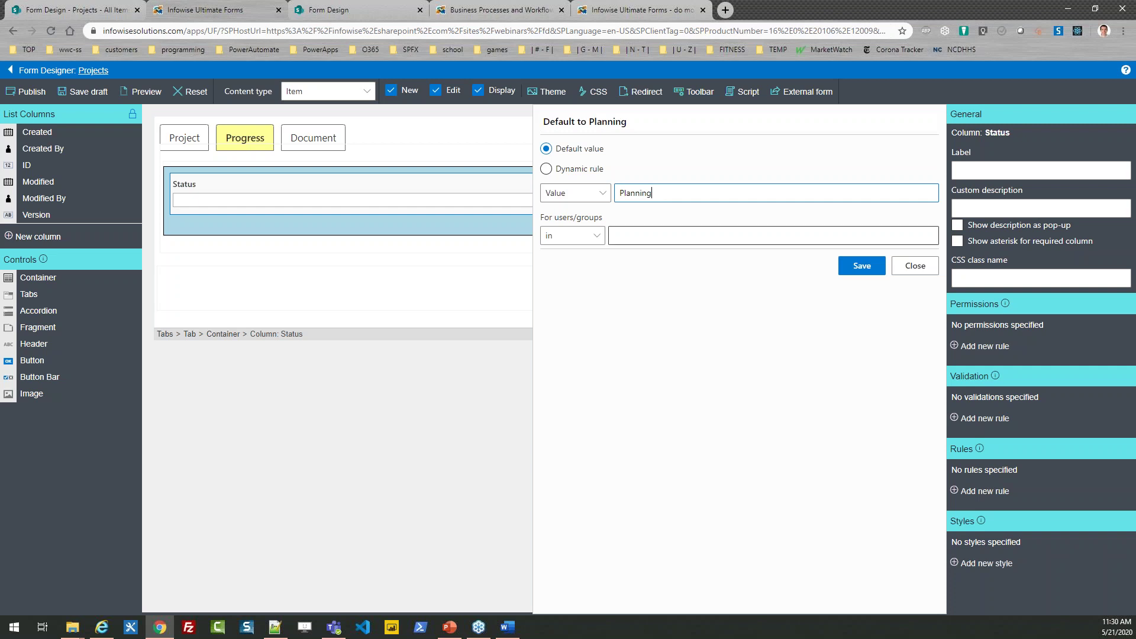
left_click(858, 266)
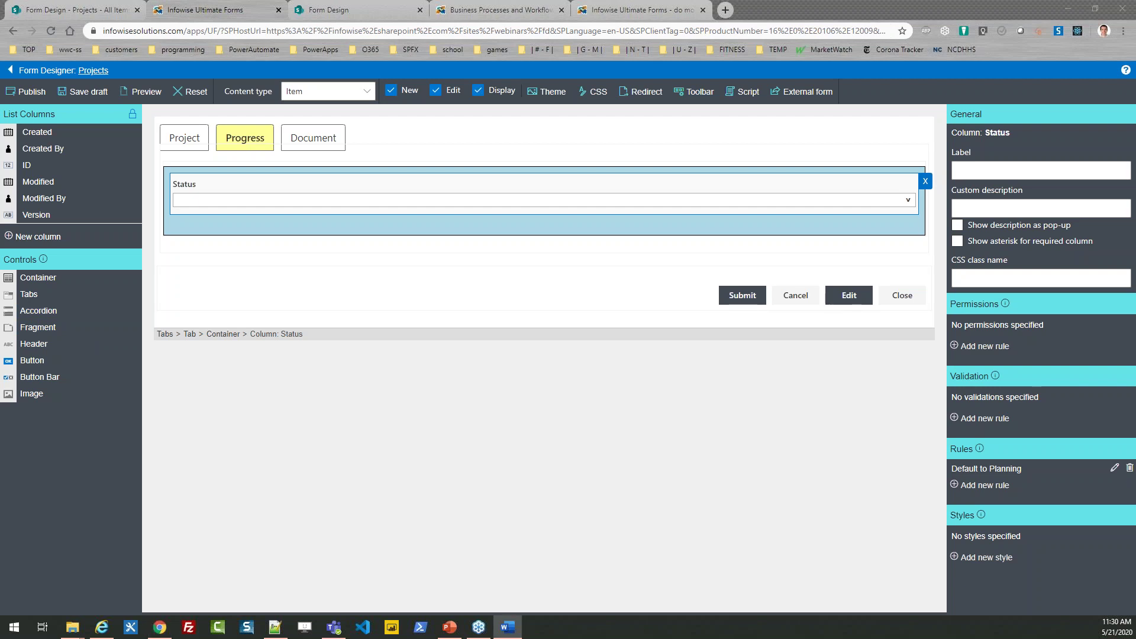
Step: Start a new Number column titled Percent Complete
left_click(49, 240)
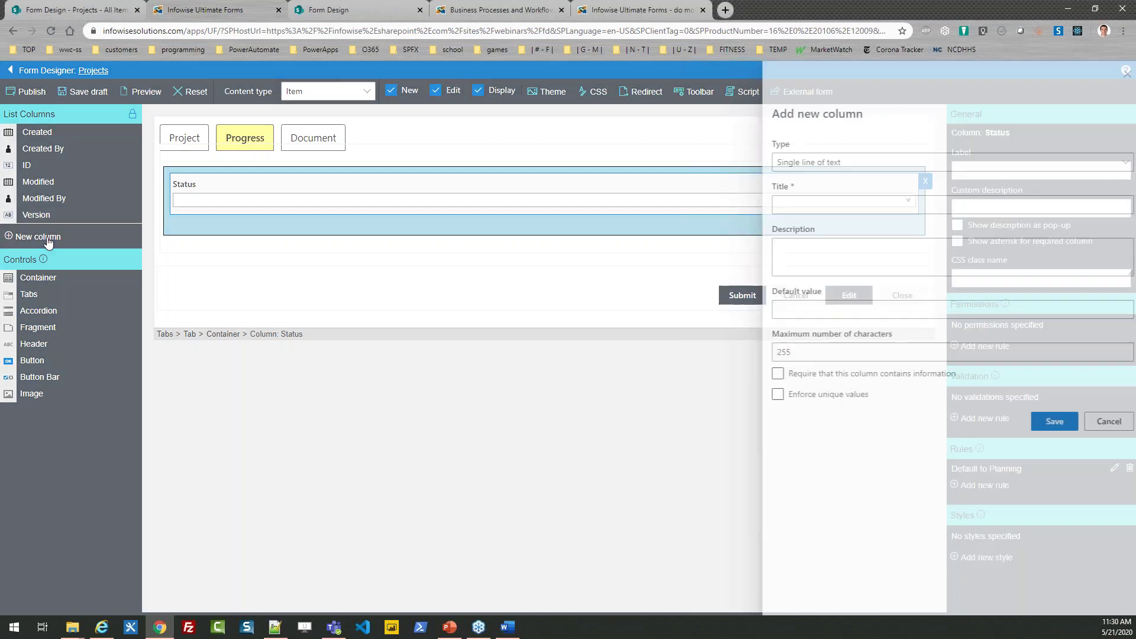
left_click(828, 166)
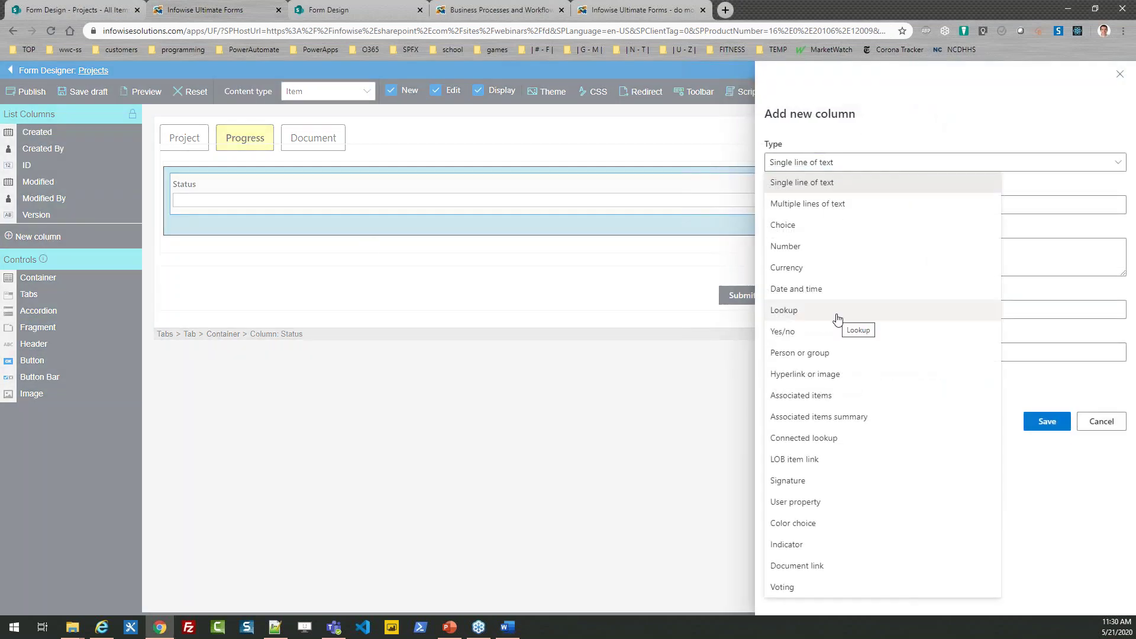
left_click(826, 247)
left_click(790, 205)
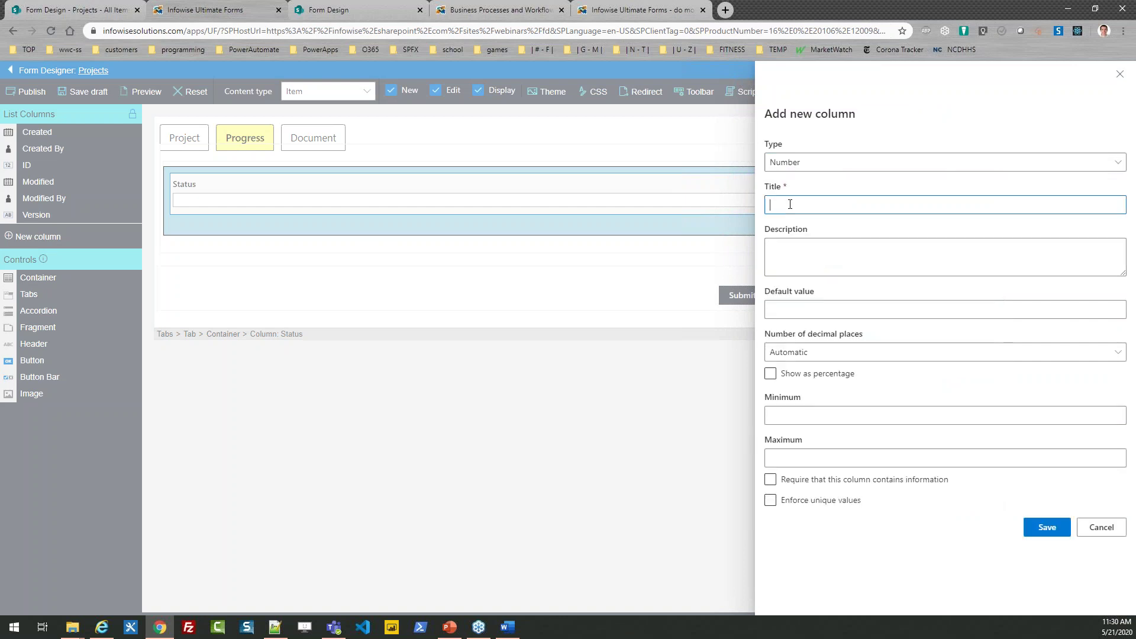
type("Percent Complete")
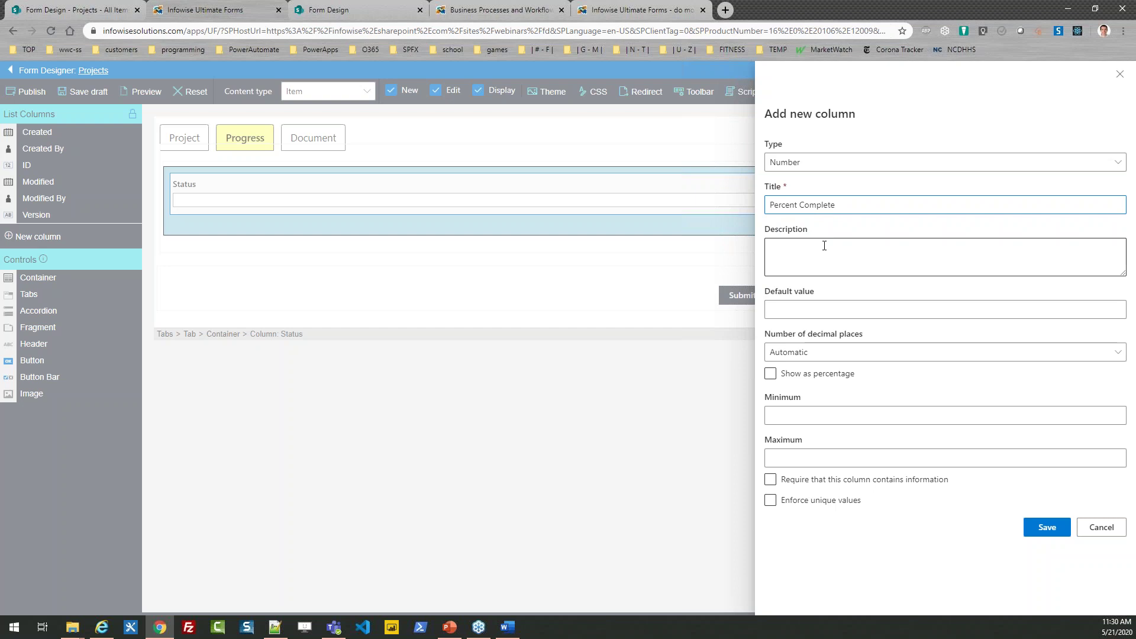
Step: Give Percent Complete 0 decimals, minimum 0, maximum 100, save it, and place it below Status
left_click(824, 307)
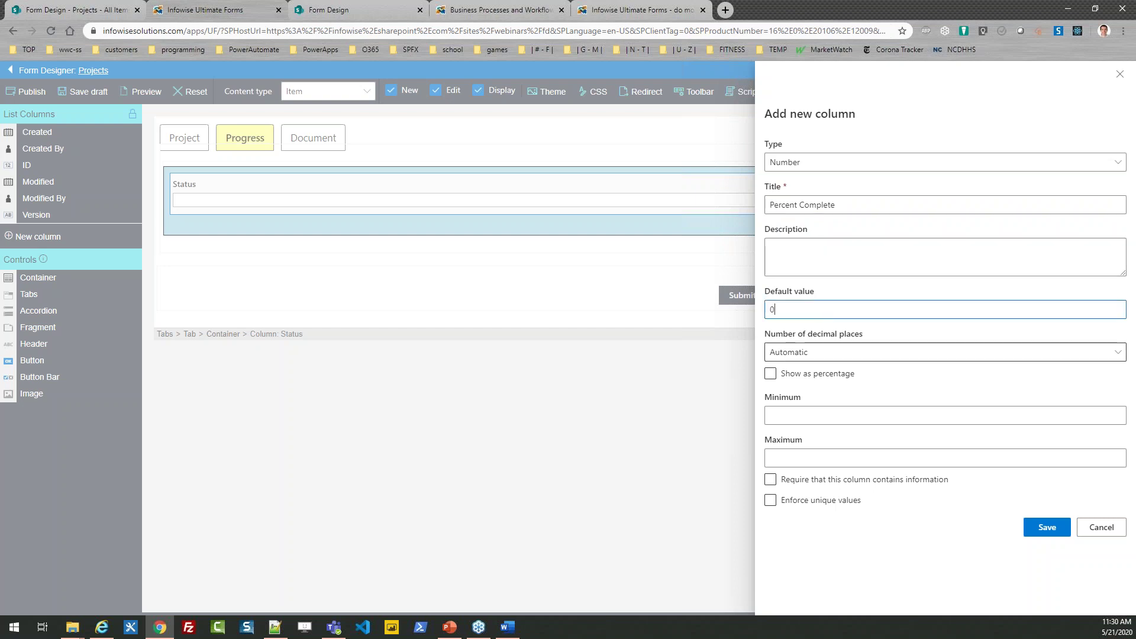
left_click(900, 353)
left_click(807, 403)
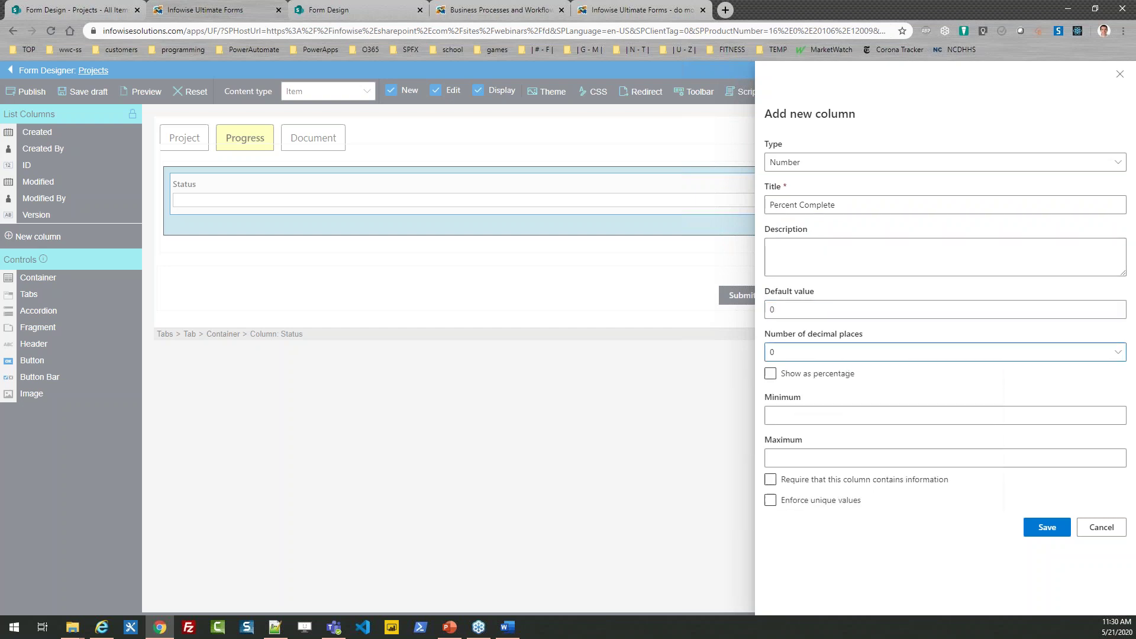
left_click(811, 416)
type("0")
left_click(802, 459)
type("100")
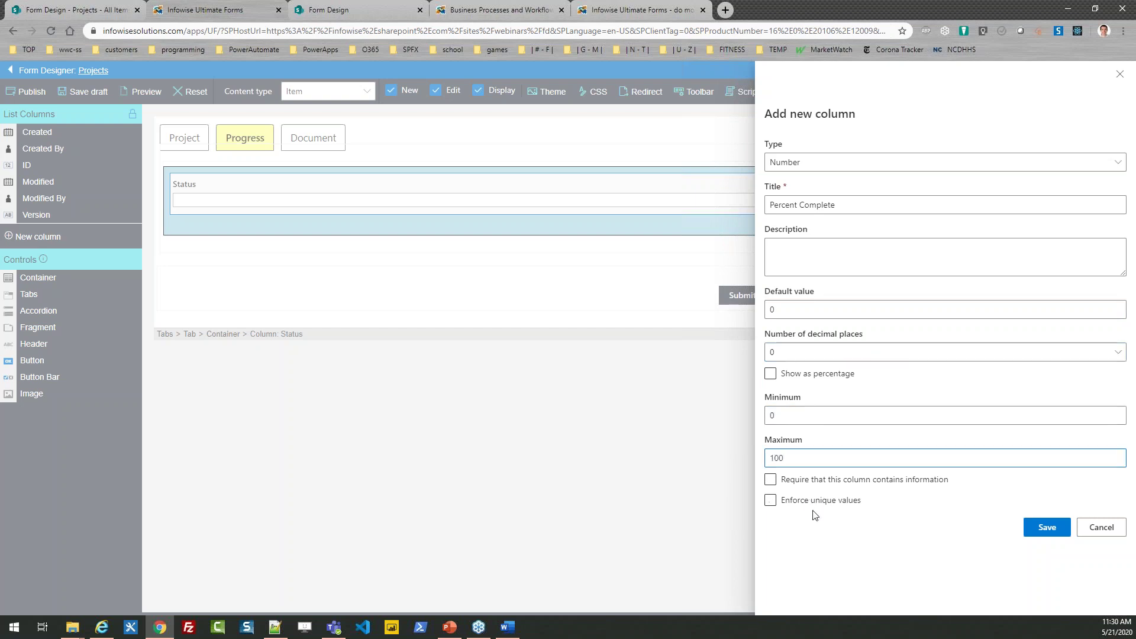
left_click(1035, 528)
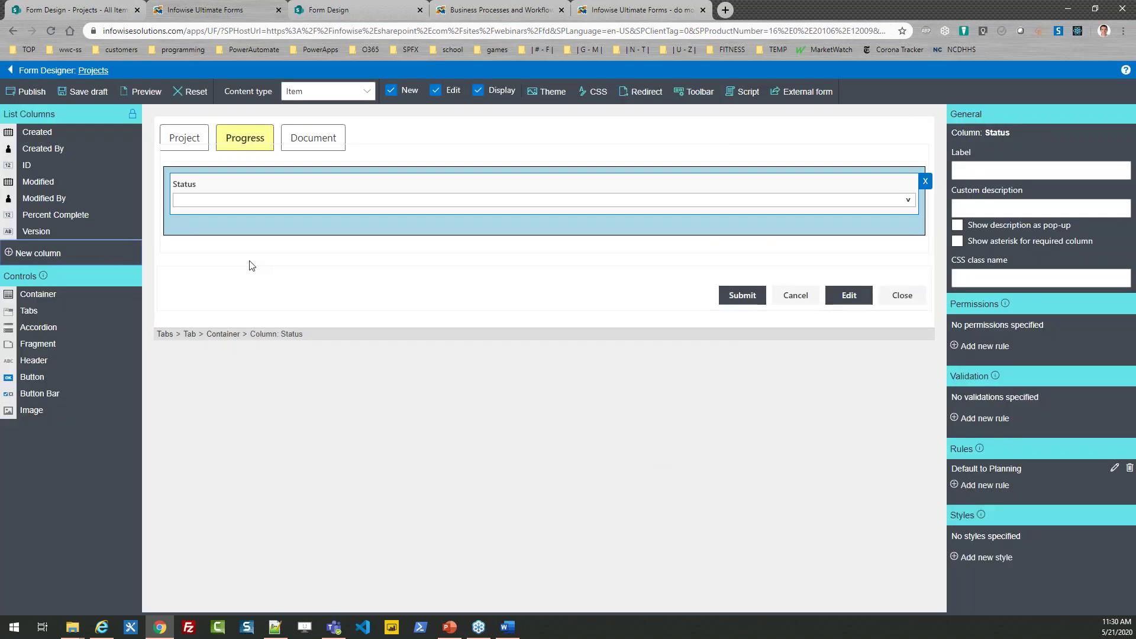
left_click_drag(91, 217, 207, 225)
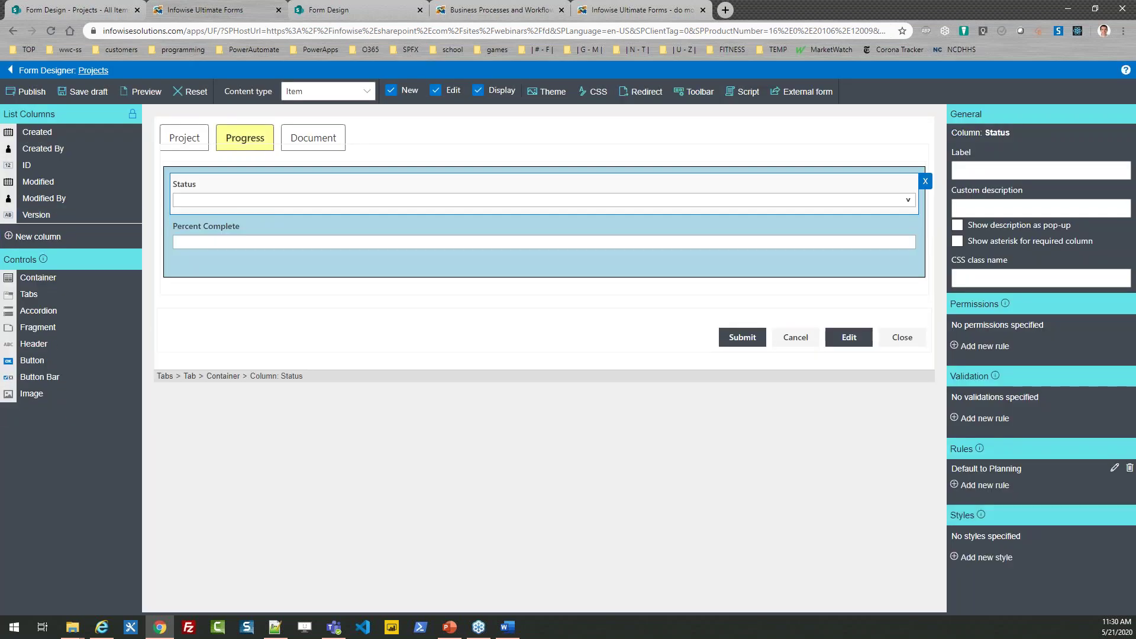
key("alt+Tab")
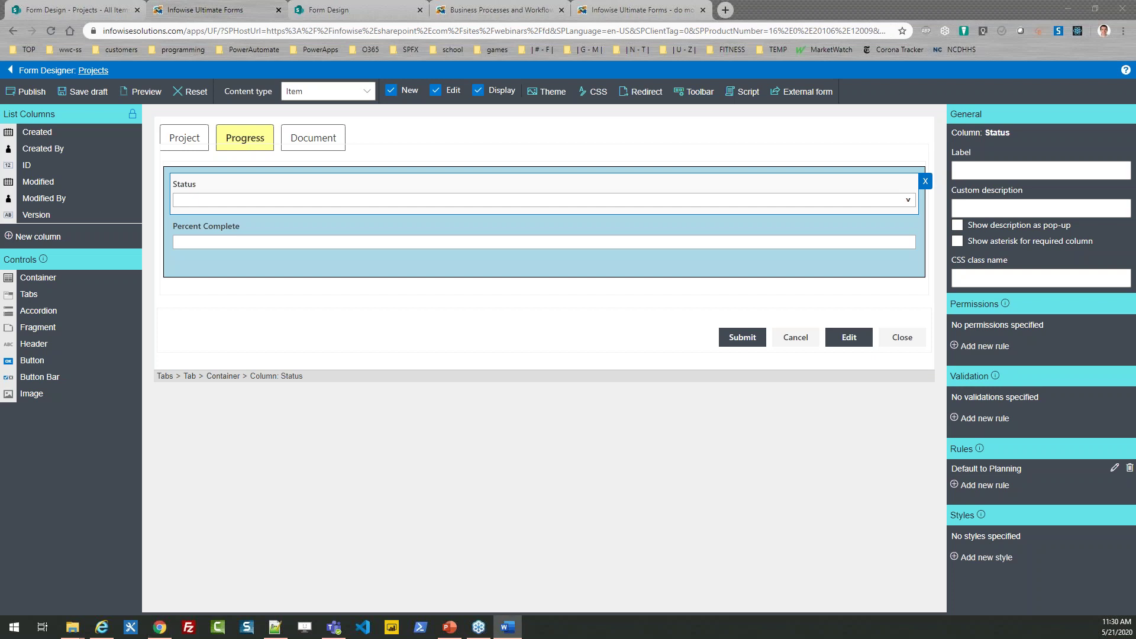
Step: Adjust the Progress tab layout and start a new Indicator column titled Progress
left_click_drag(83, 293, 231, 262)
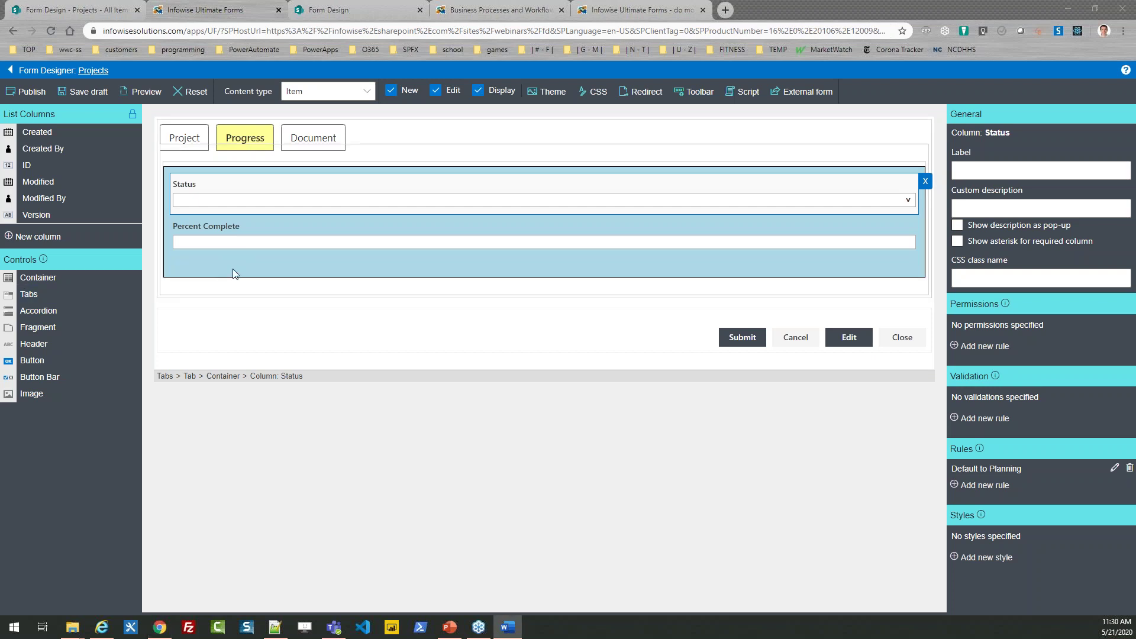
left_click(231, 267)
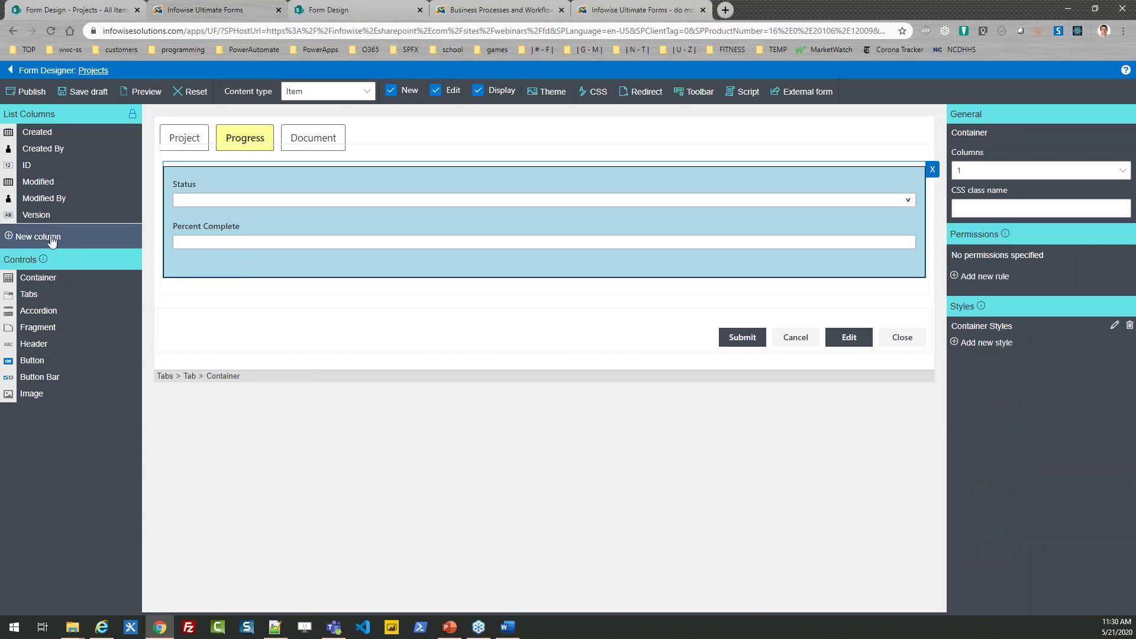
left_click(52, 238)
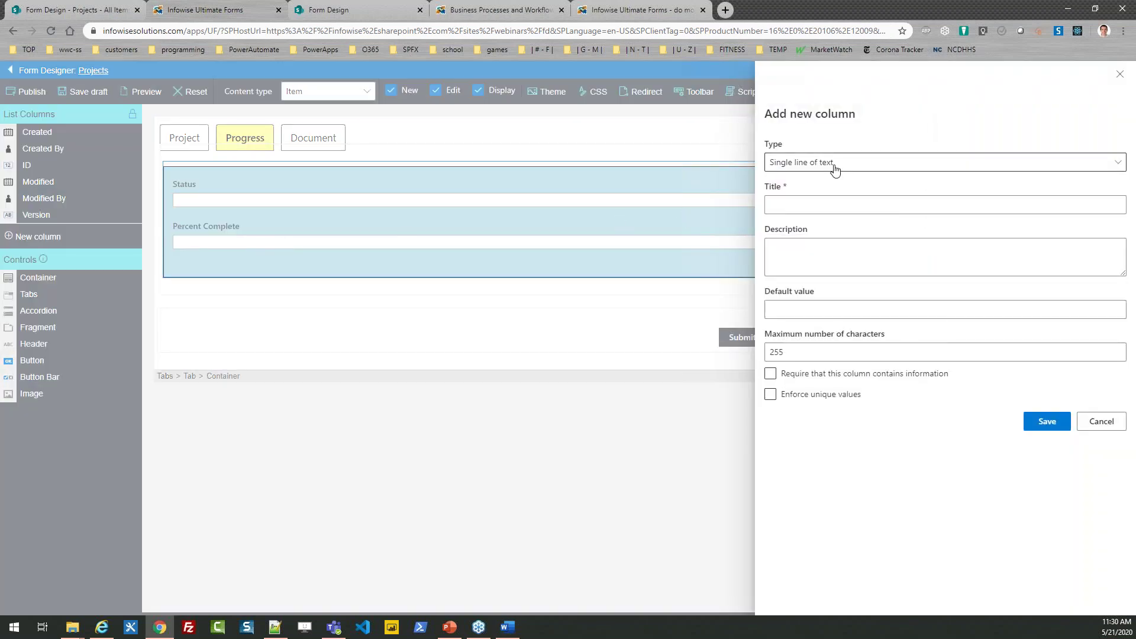
left_click(834, 164)
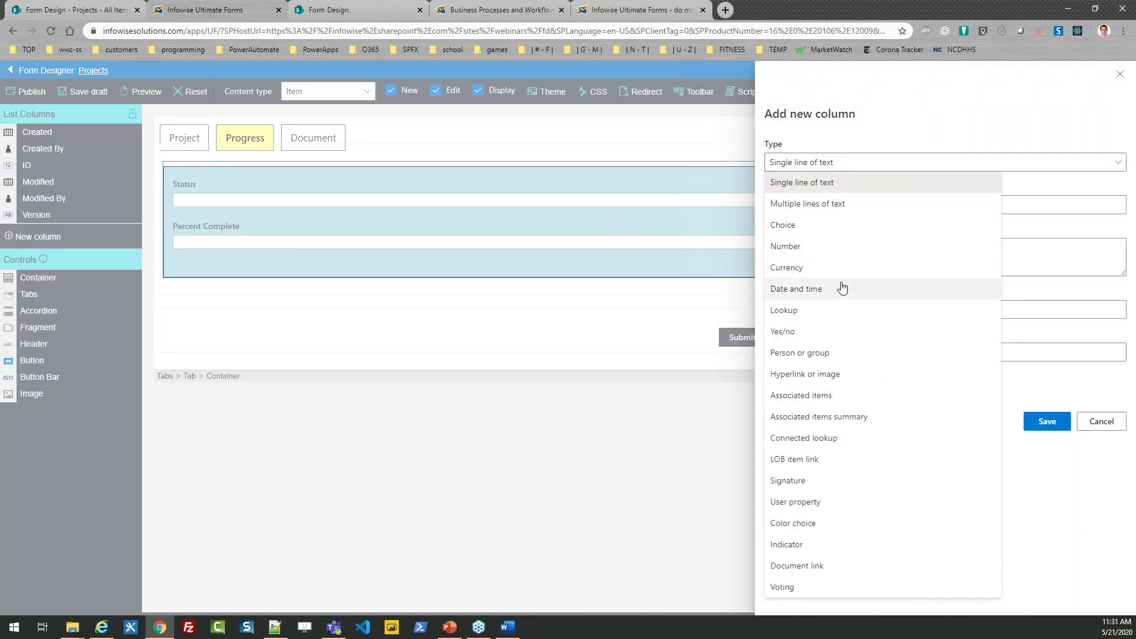
left_click(817, 544)
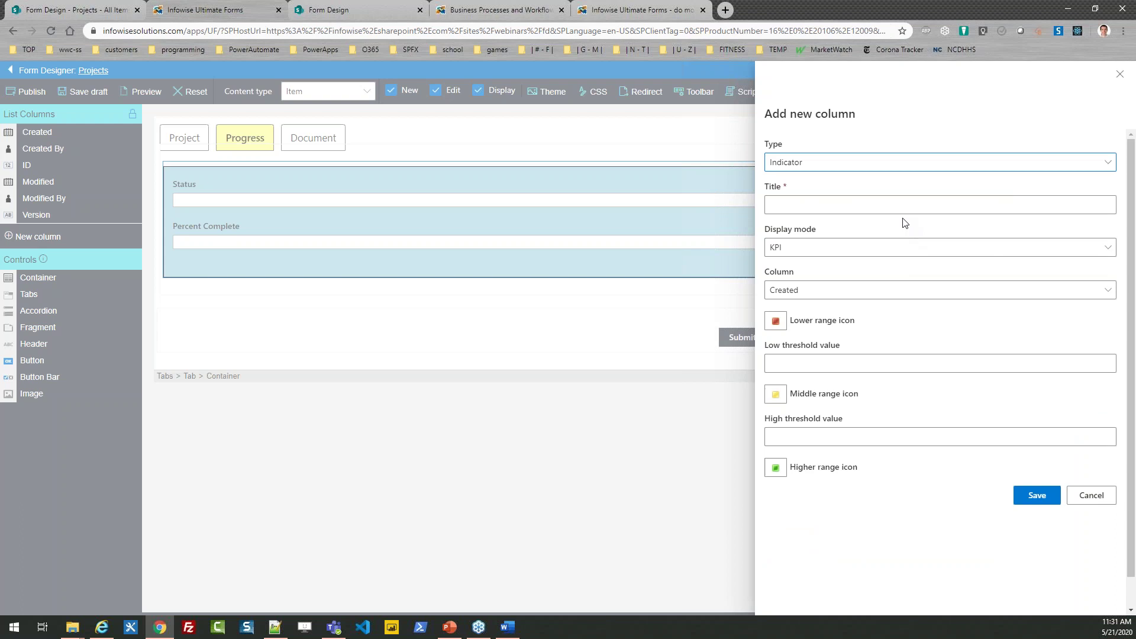
left_click(830, 206)
type("Progress")
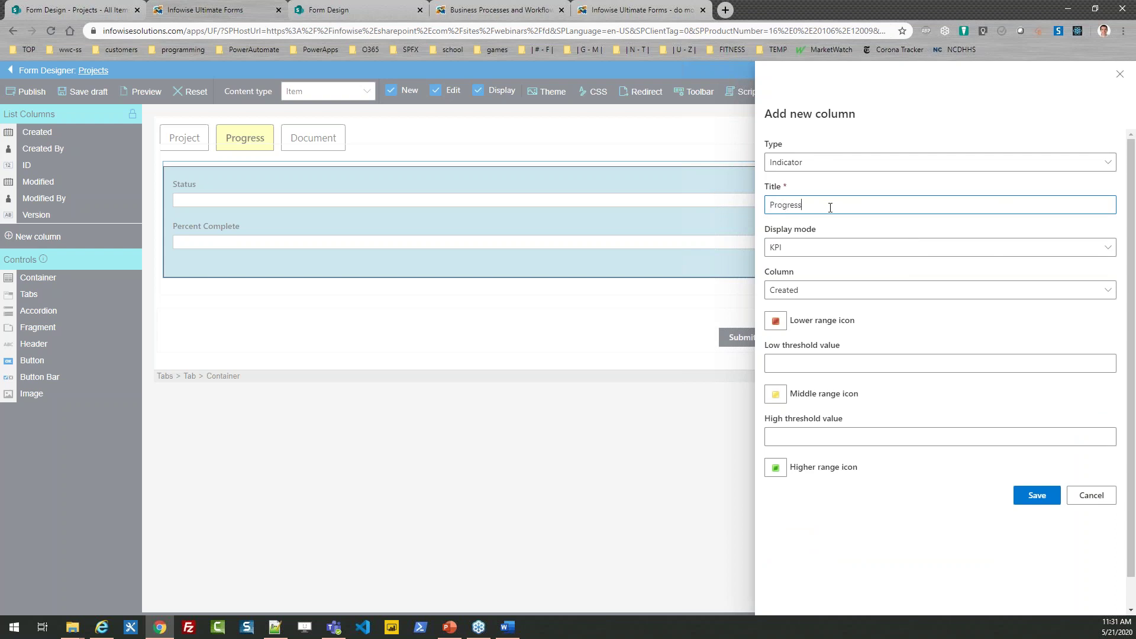
Step: Display Progress as a progress bar tracking Percent Complete from 0 to 100, and save
left_click(806, 250)
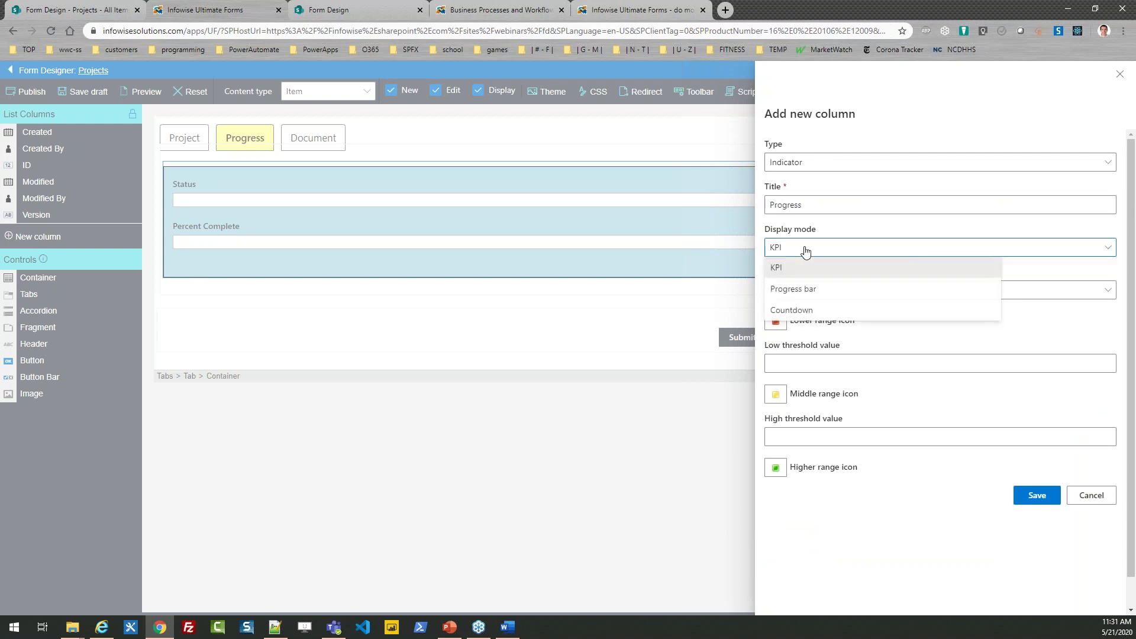
left_click(811, 290)
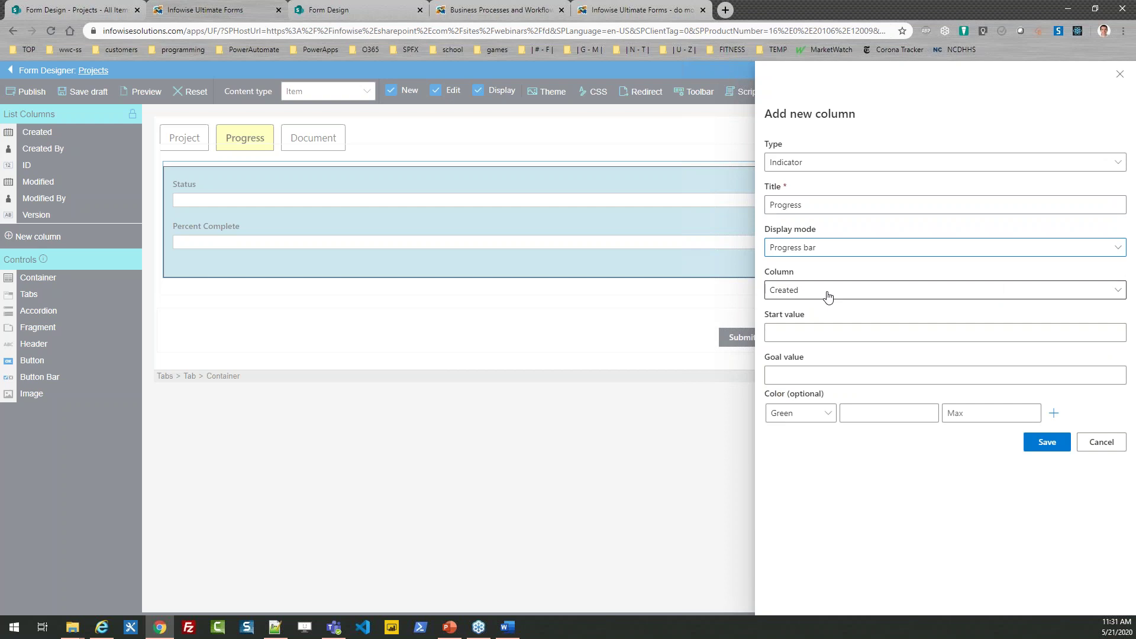
left_click(827, 294)
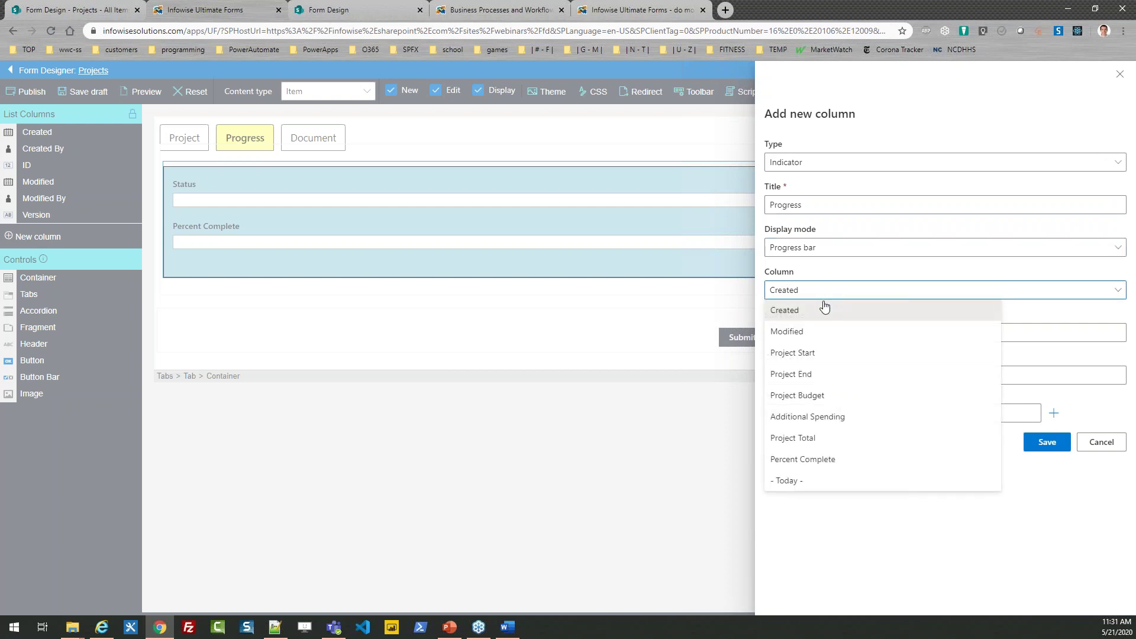
left_click(824, 459)
left_click(793, 332)
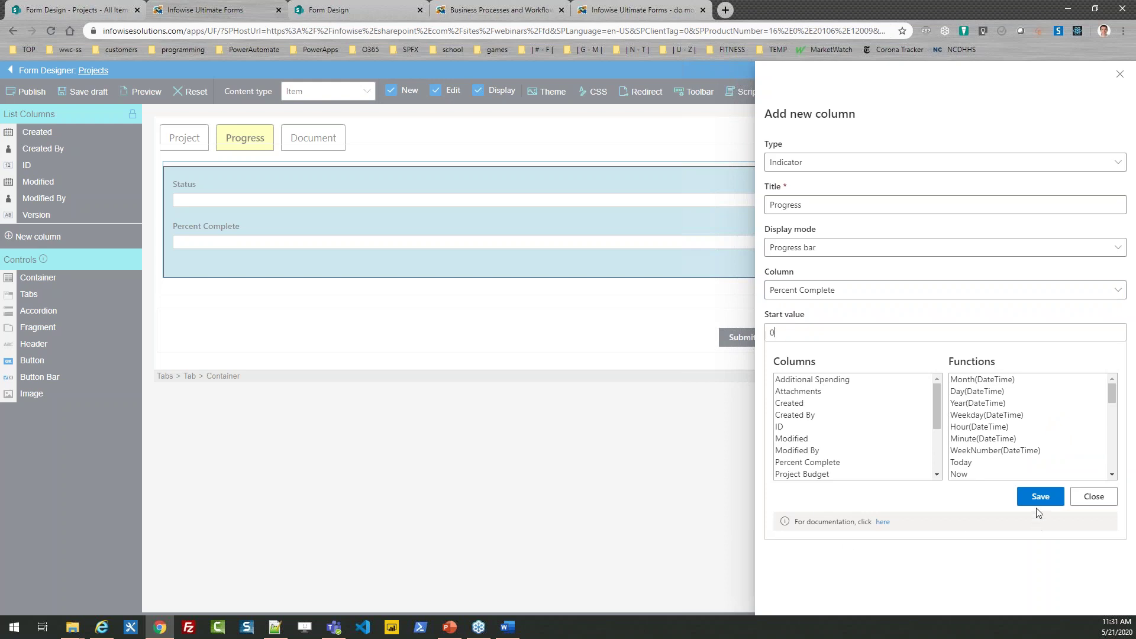
left_click(1041, 496)
left_click(792, 376)
type("100")
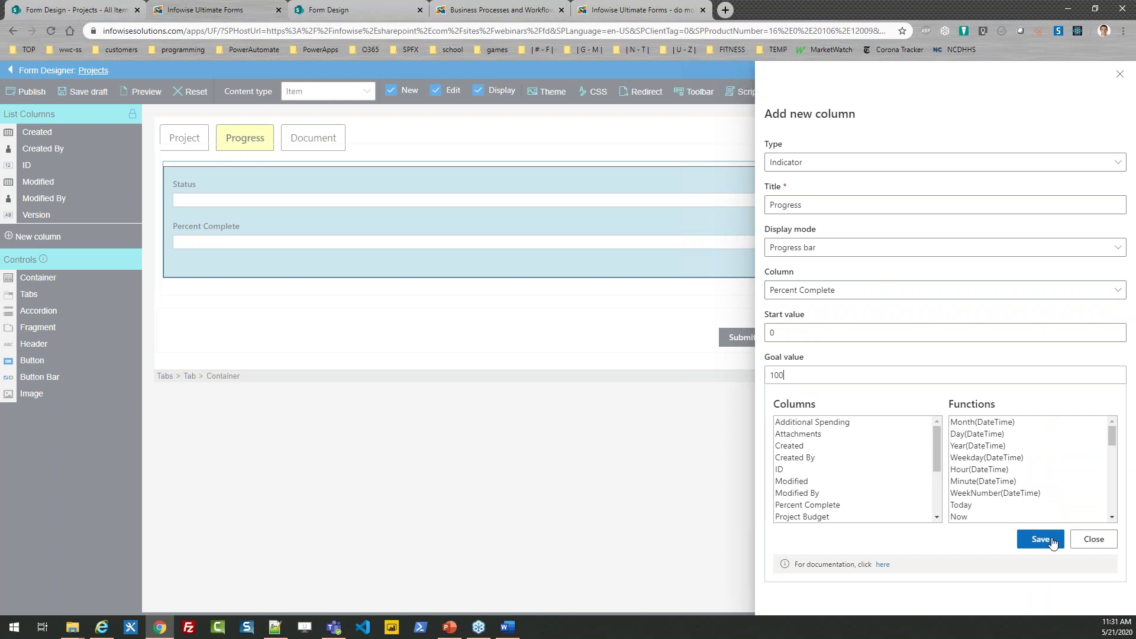
left_click(1039, 538)
left_click(1046, 441)
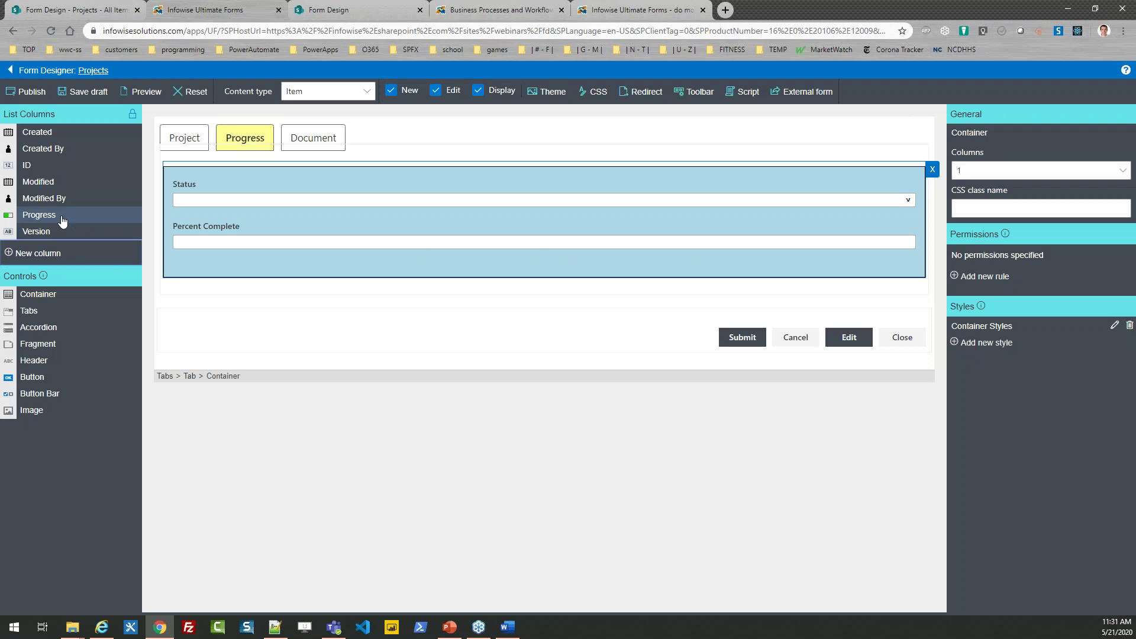
Step: Place Progress on the form and put it beside Percent Complete in a 2-column container
left_click_drag(60, 222, 264, 271)
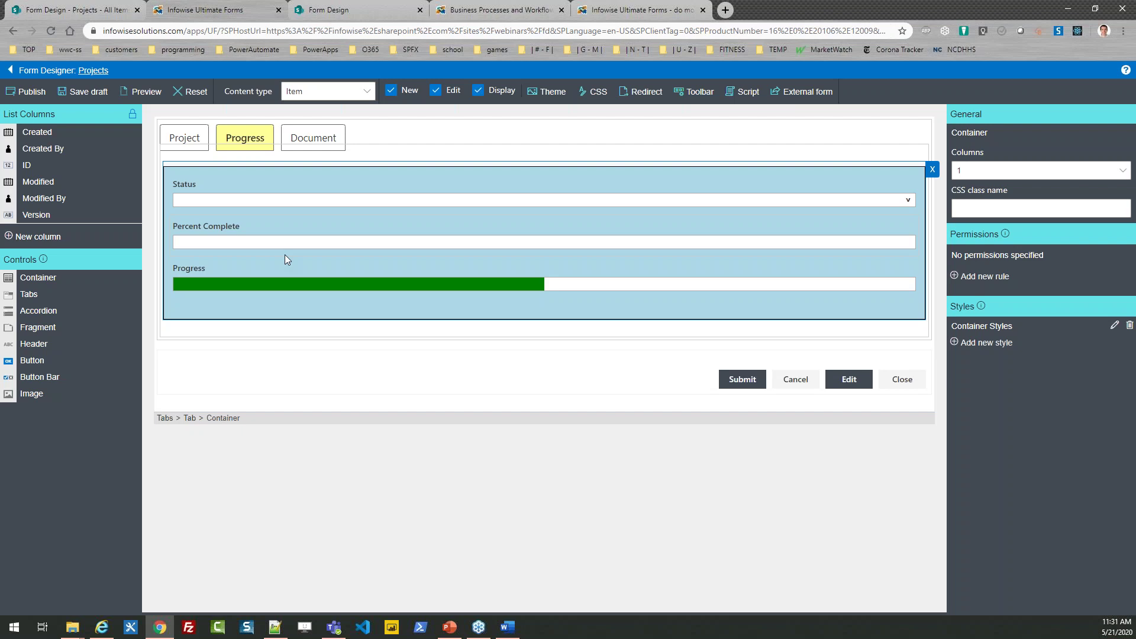
left_click_drag(36, 277, 222, 230)
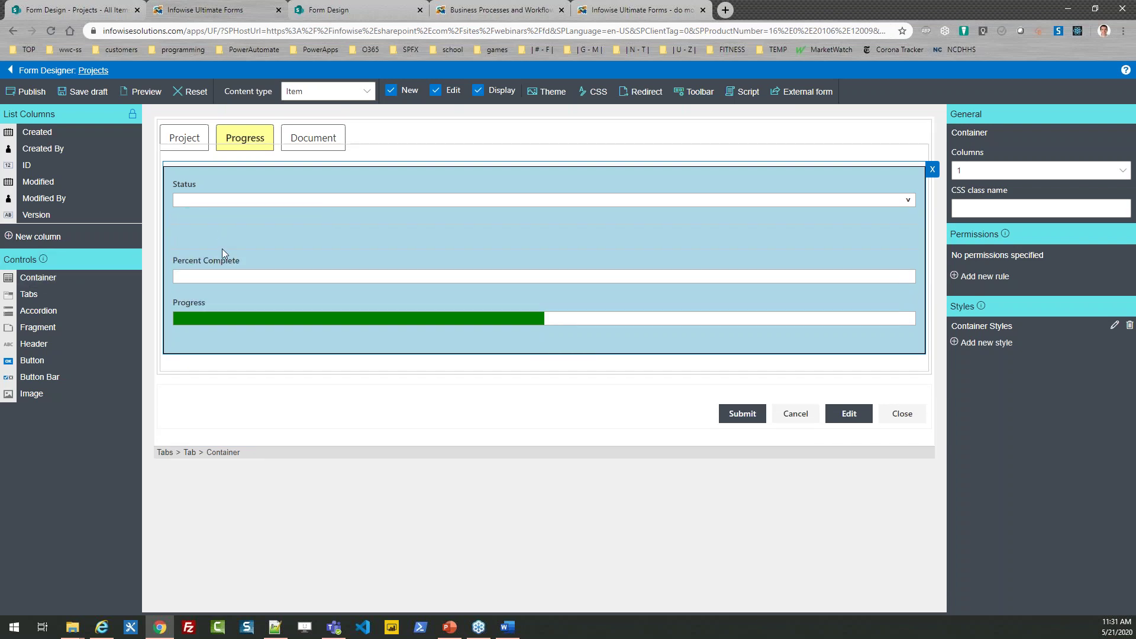
left_click(971, 171)
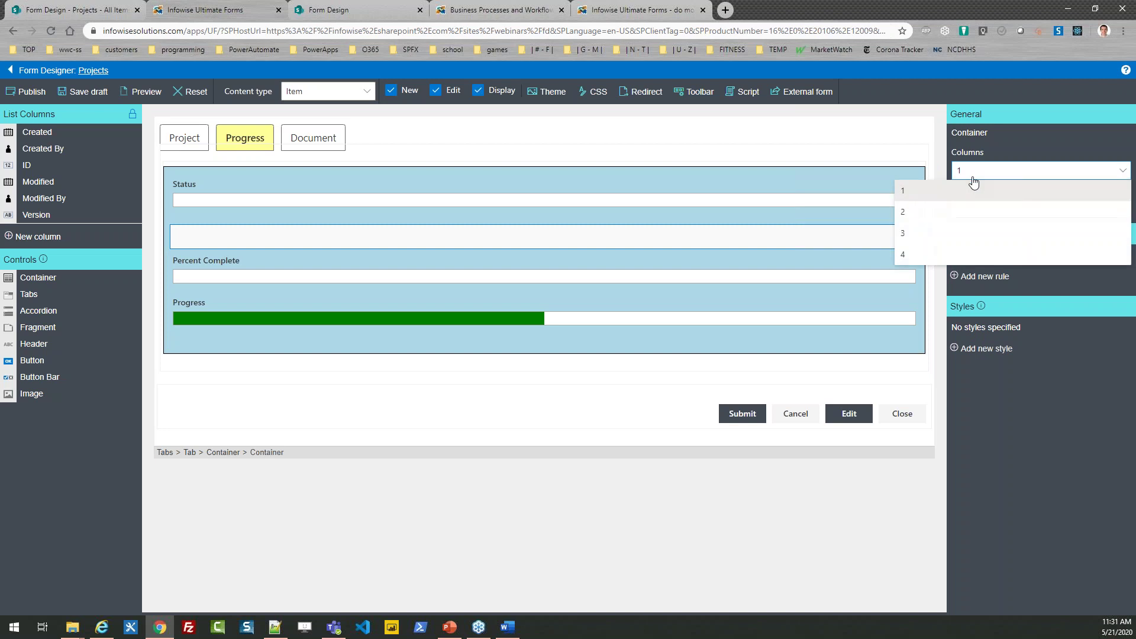
left_click(946, 217)
left_click_drag(396, 280, 349, 249)
left_click_drag(343, 291, 698, 237)
left_click(536, 299)
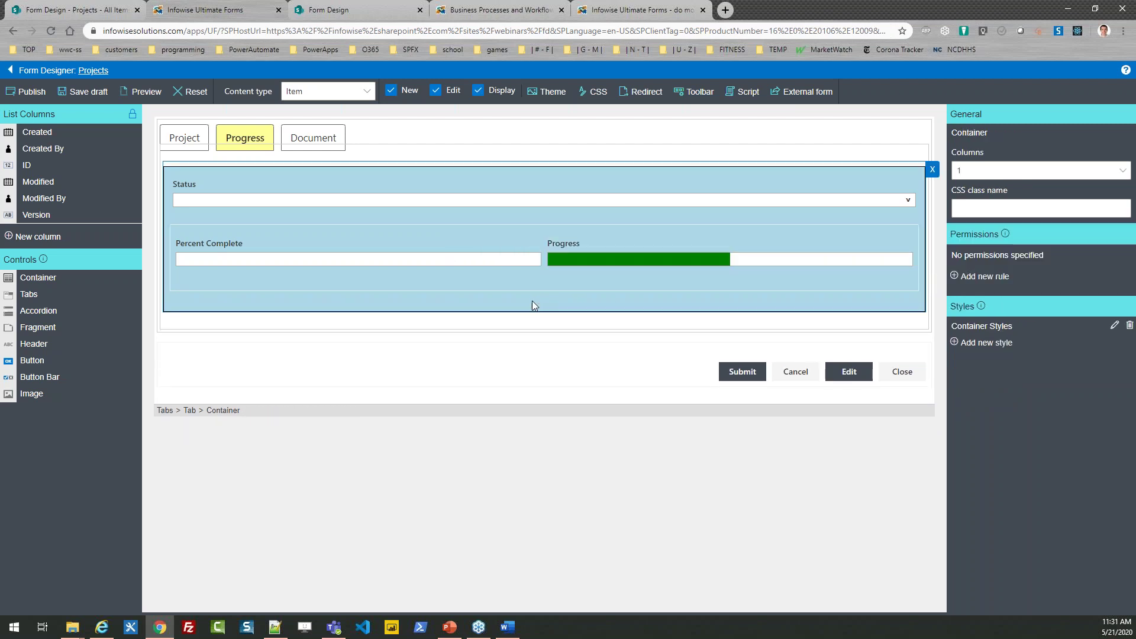
key("alt+Tab")
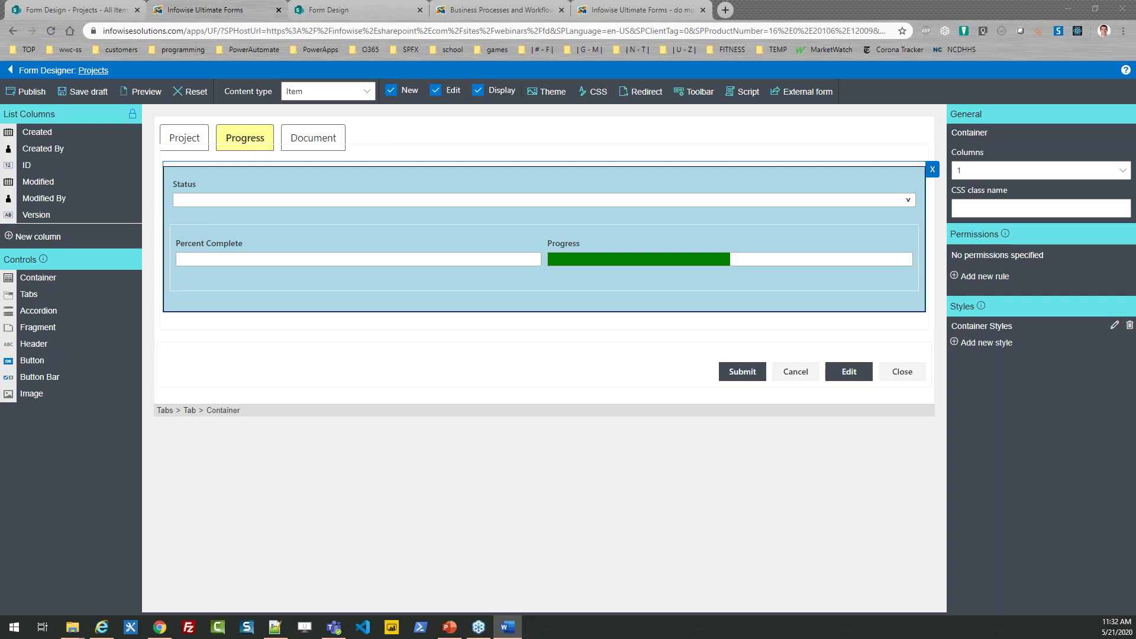
left_click(38, 236)
Step: Create a rich-text multi-line Project Notes column and place it below Percent Complete and Progress
left_click(855, 166)
left_click(827, 208)
left_click(811, 207)
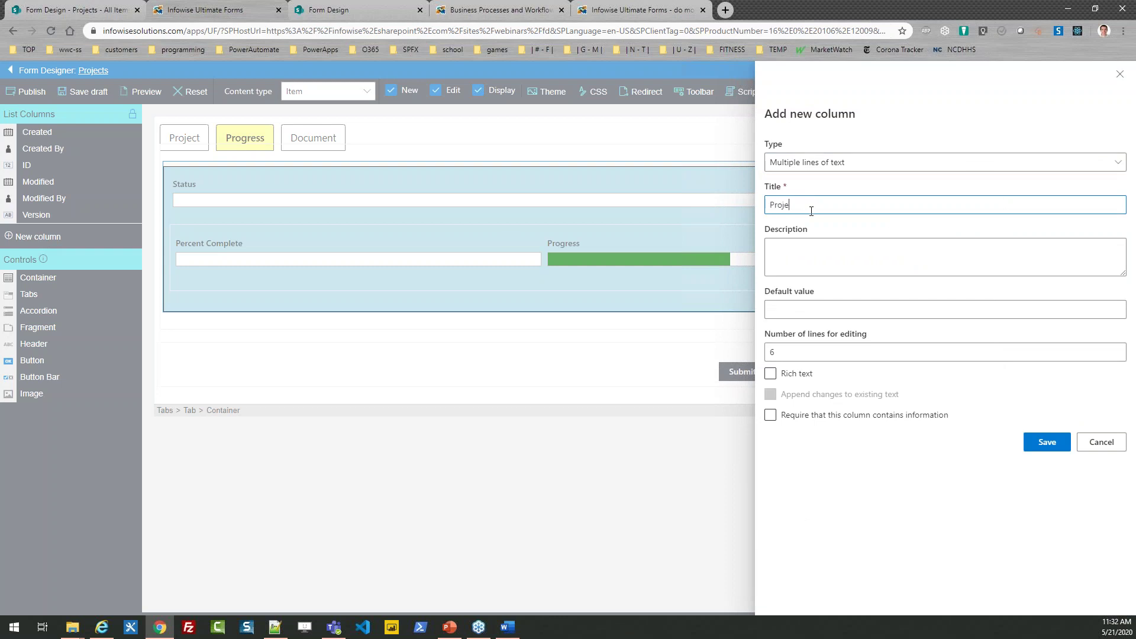
type("Notre")
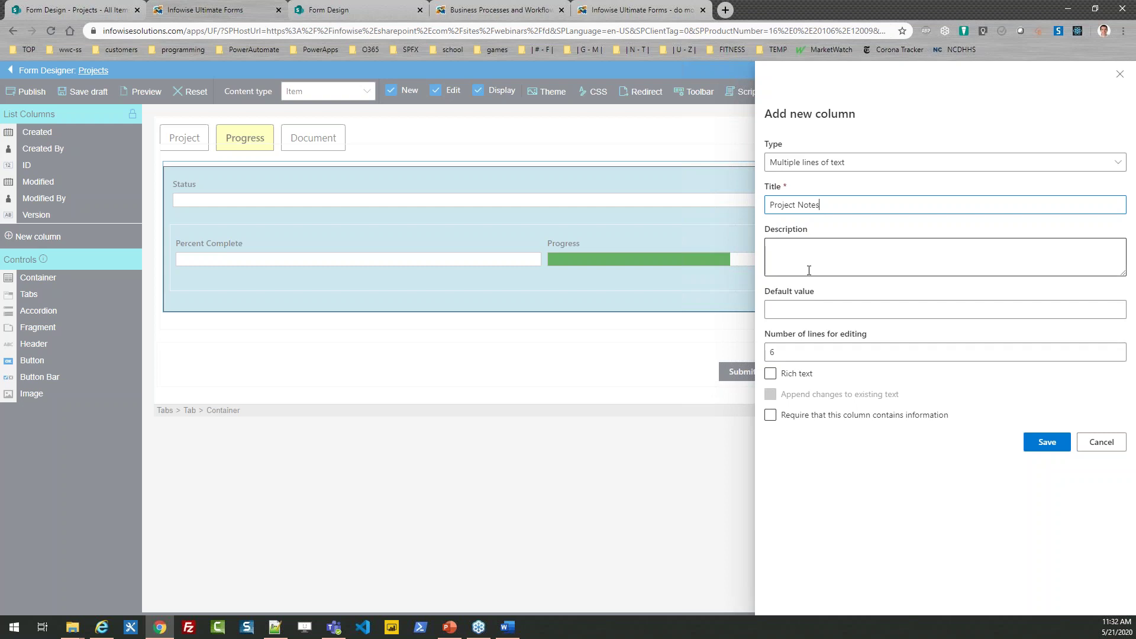
left_click(770, 373)
left_click(1045, 444)
left_click_drag(66, 221, 183, 306)
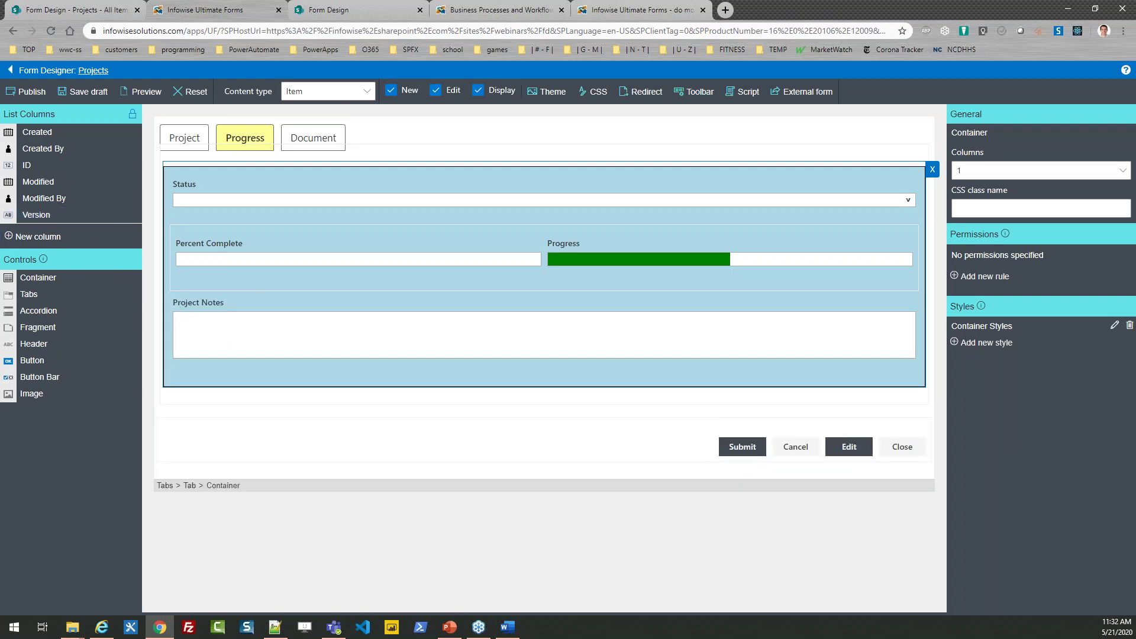
key("alt+Tab")
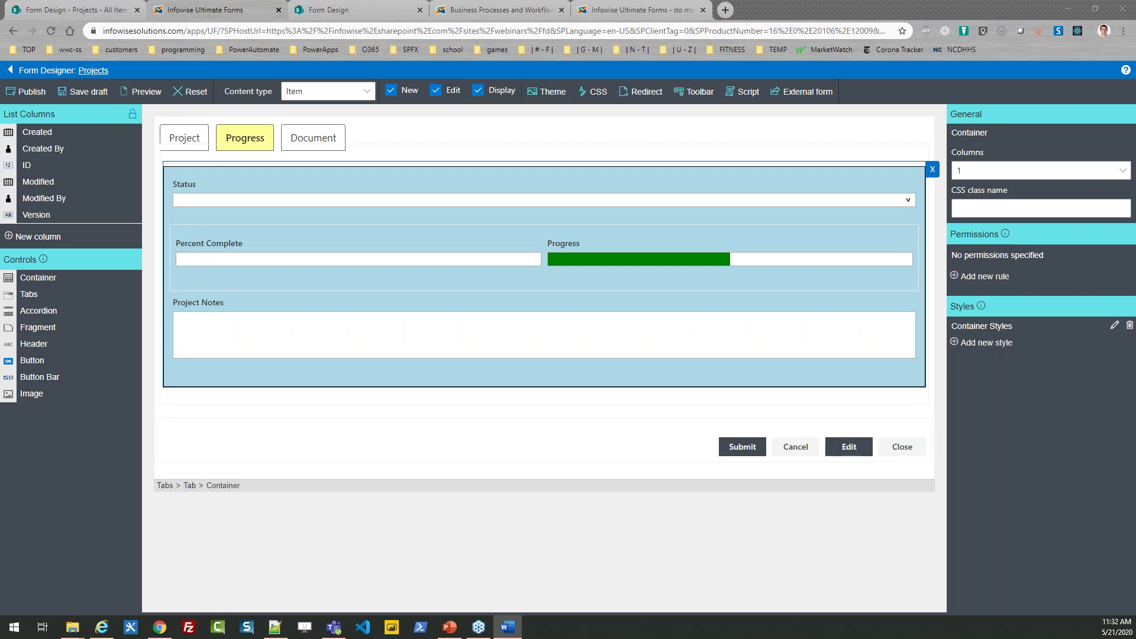
Step: Create a Yes/no column Phase 1 Complete with default value No
left_click(36, 237)
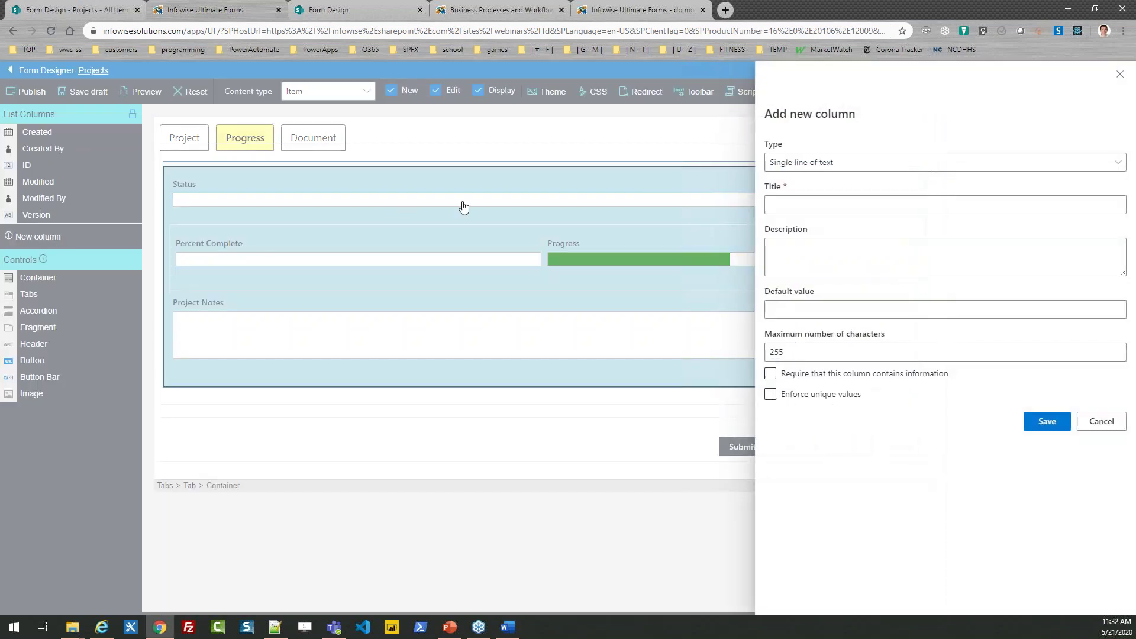
left_click(797, 202)
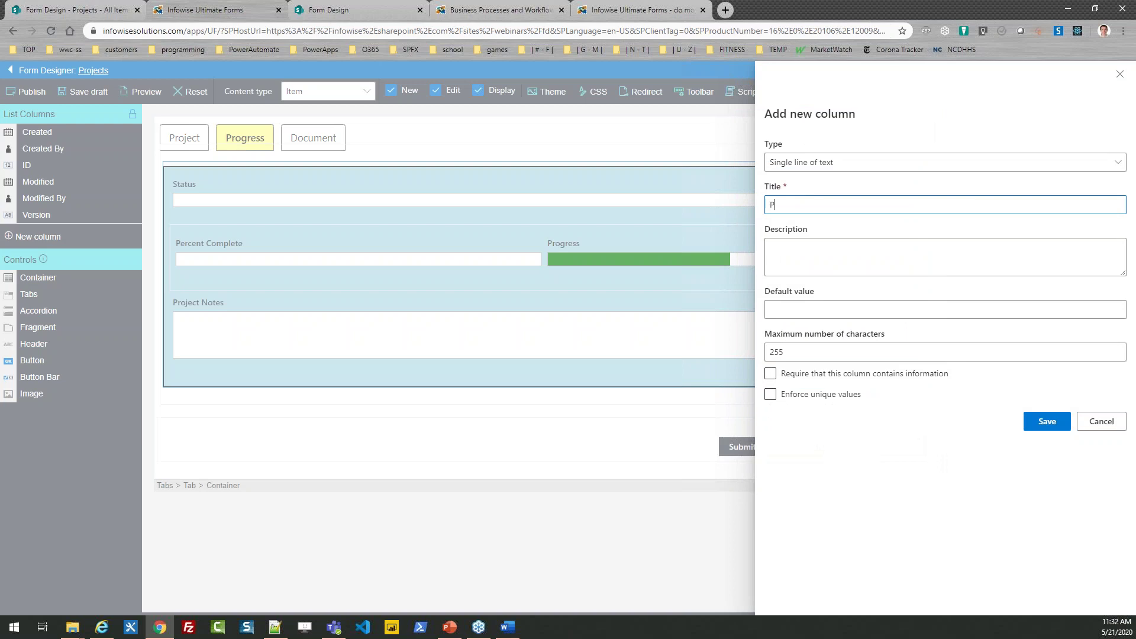
type("Phase 1 Complete")
key("ctrl+a")
key("ctrl+c")
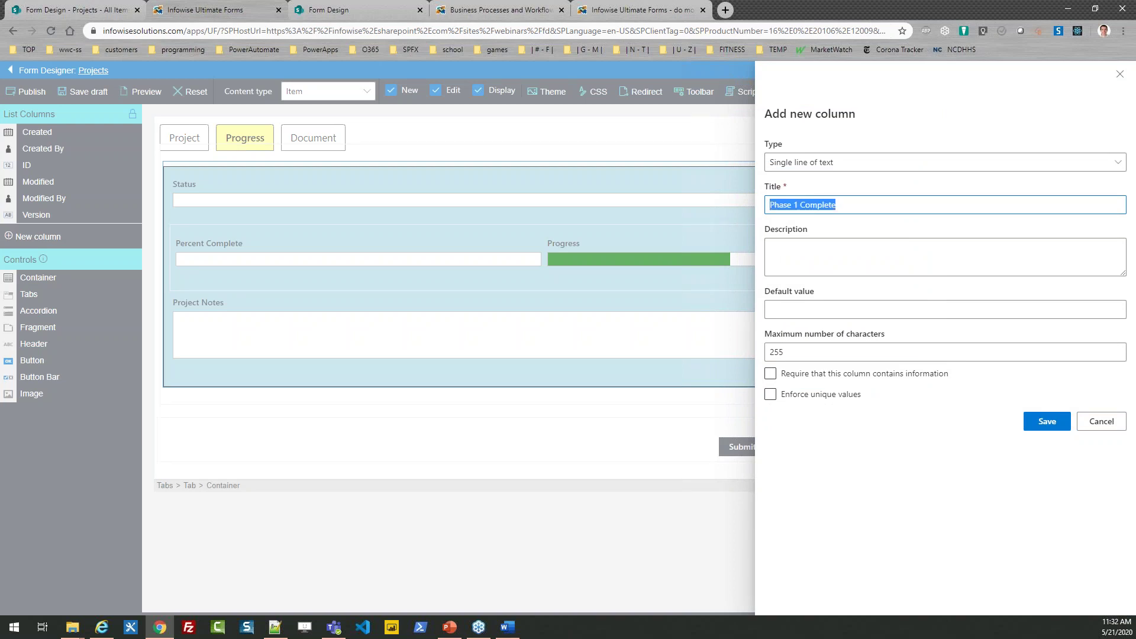
left_click(890, 165)
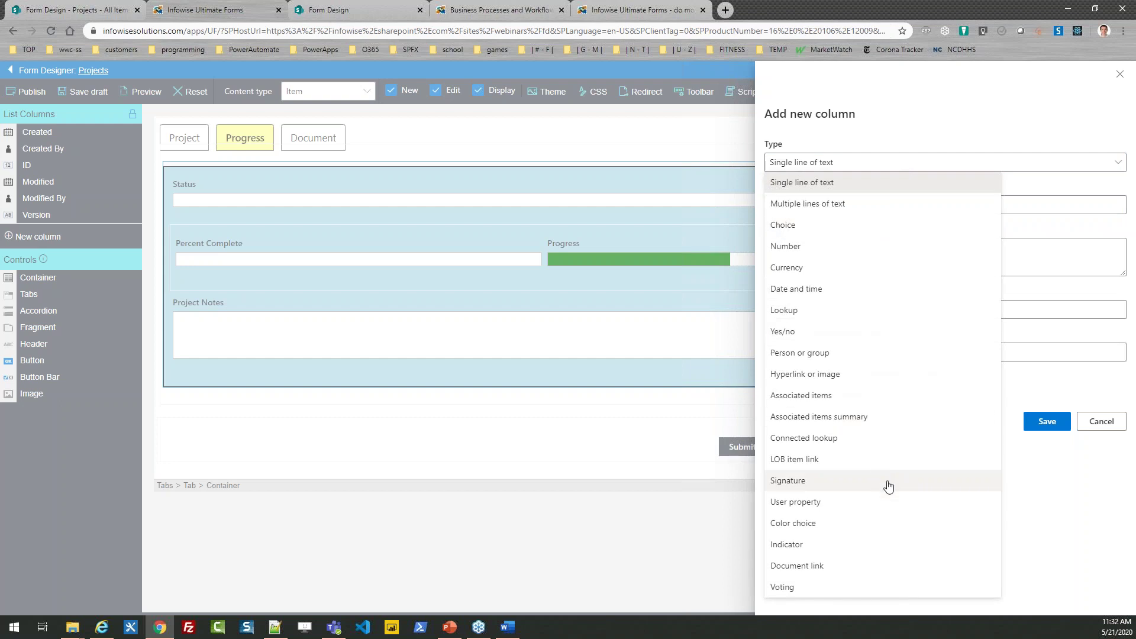
left_click(831, 334)
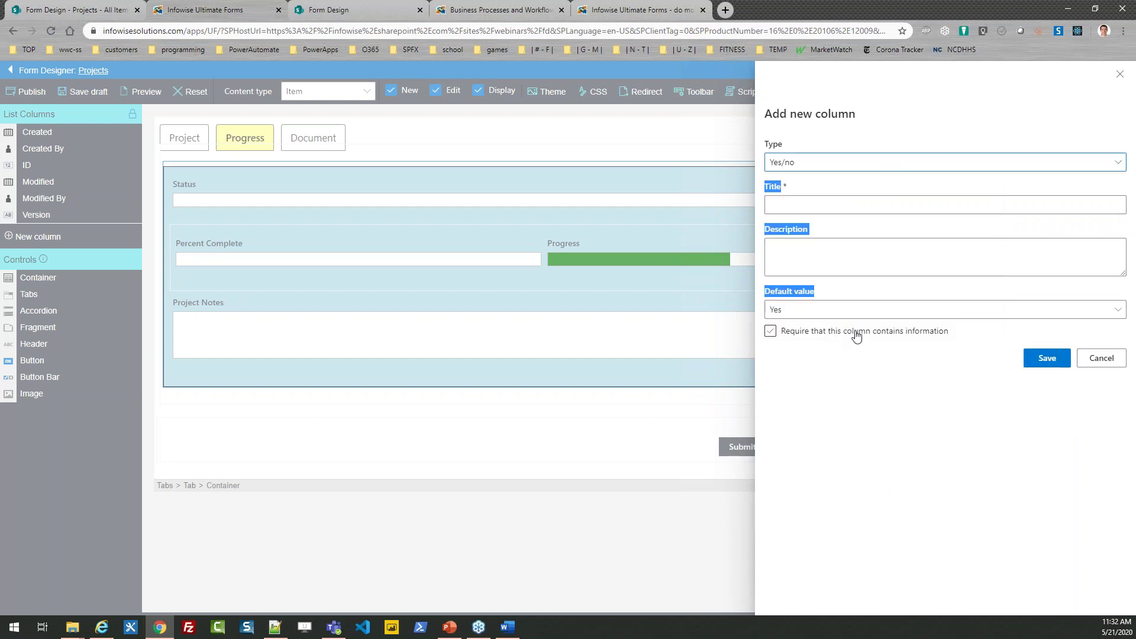
left_click(811, 310)
left_click(815, 349)
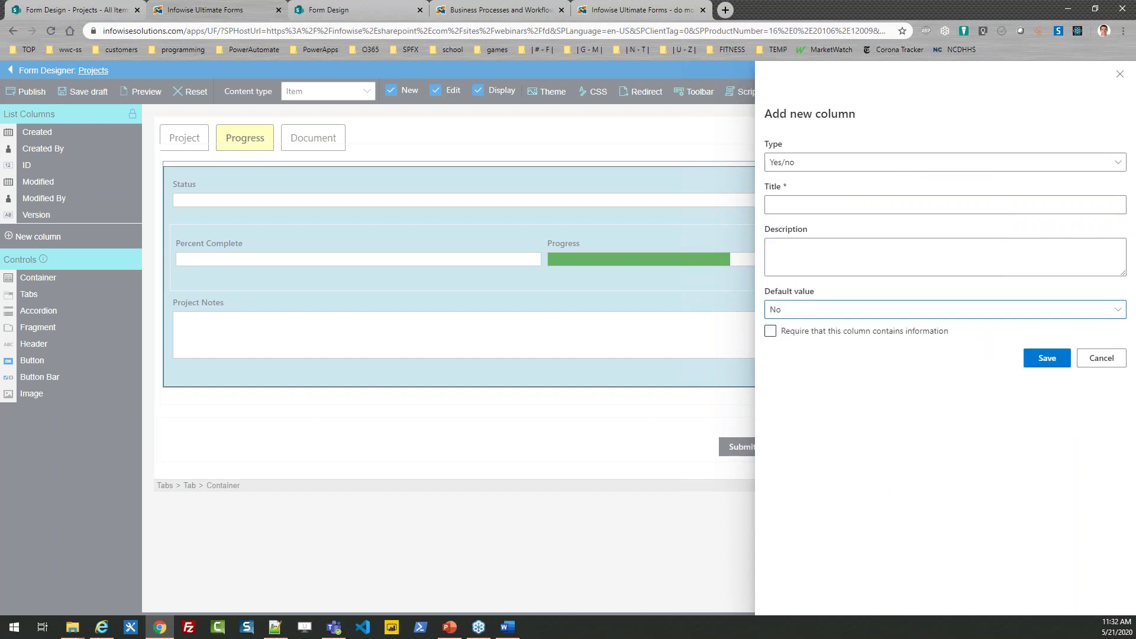
left_click(811, 205)
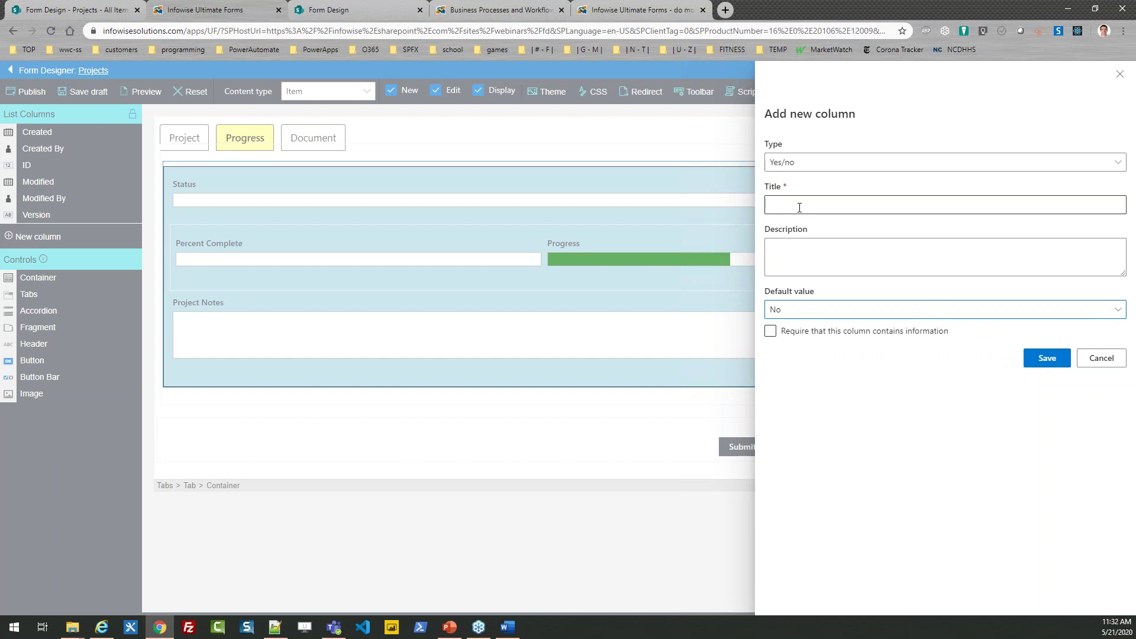
key("ctrl+v")
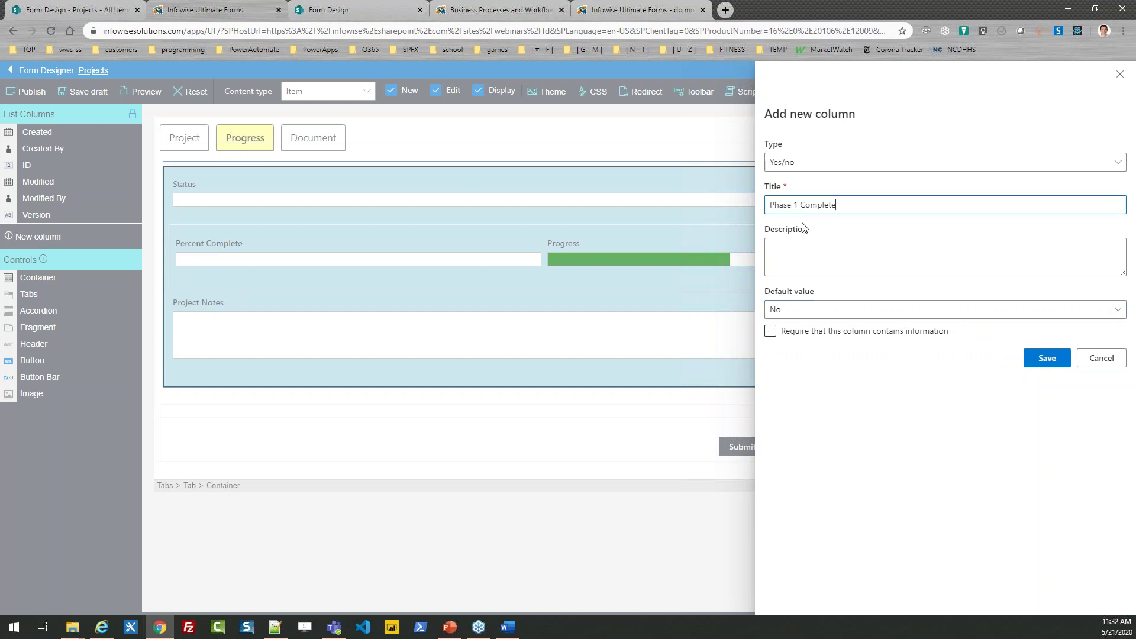
left_click(1049, 360)
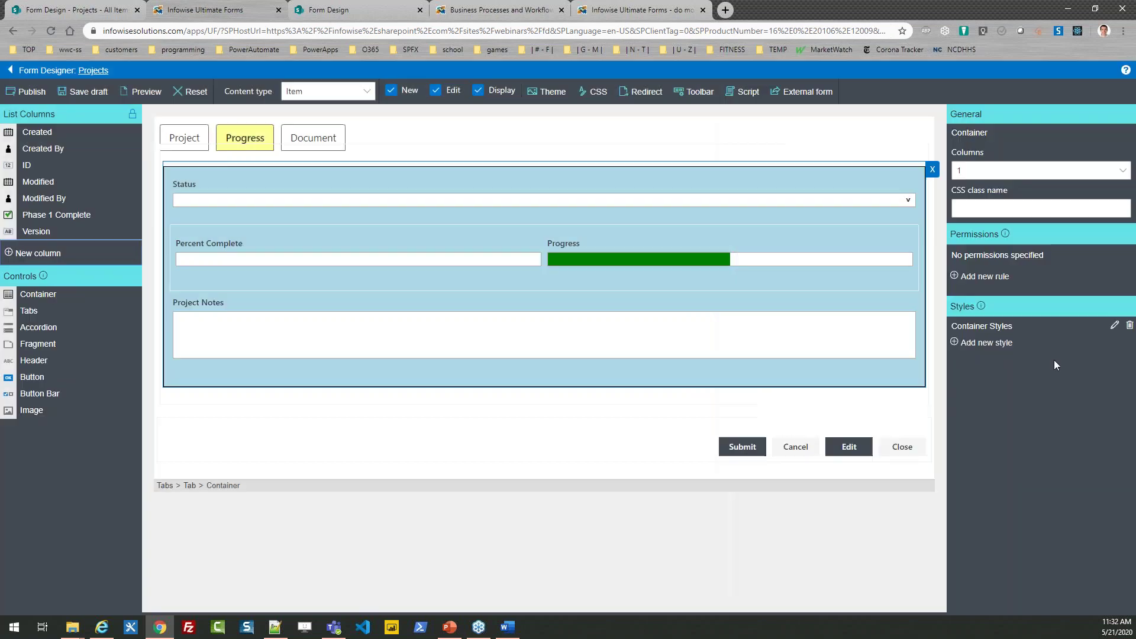
Step: Create a Yes/no column Phase 2 Complete with default value No
left_click(59, 256)
left_click(827, 167)
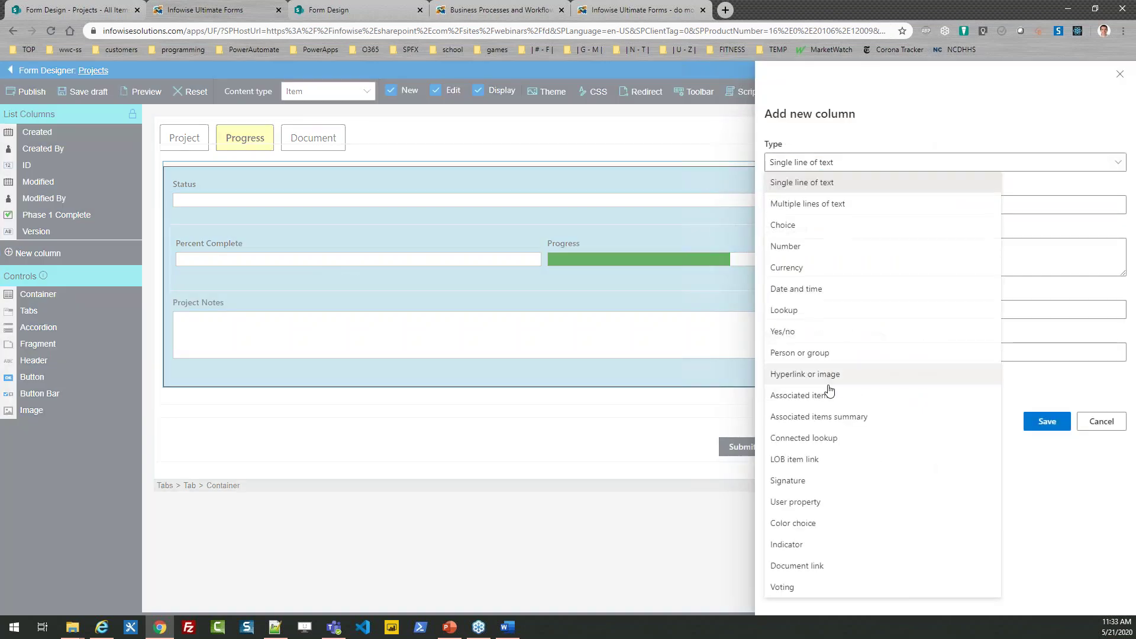
left_click(793, 333)
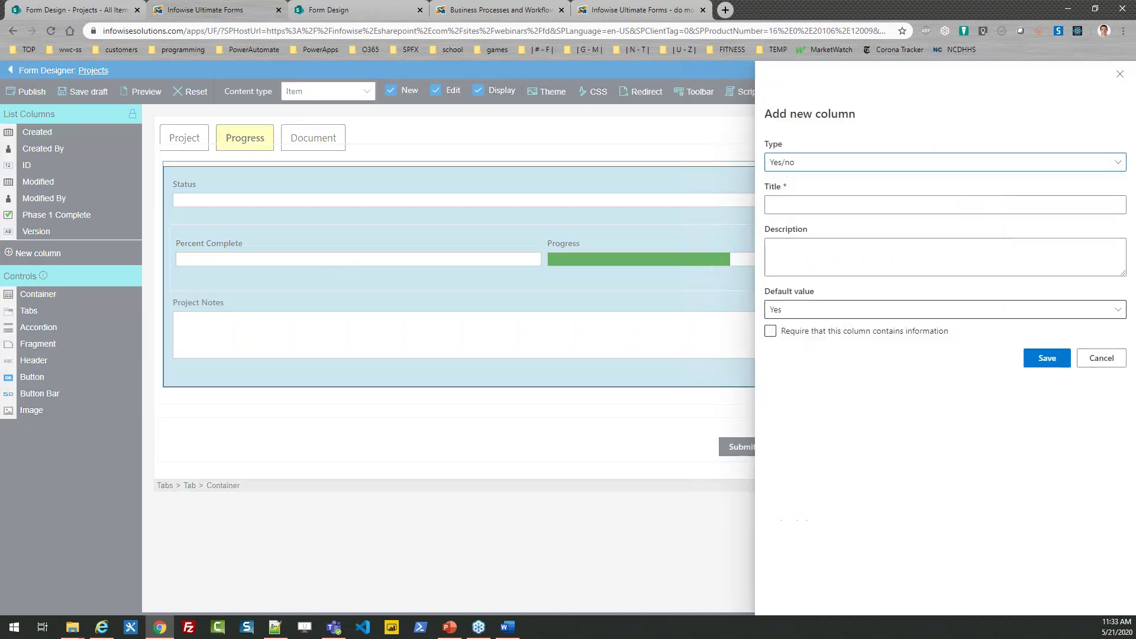
left_click(787, 206)
key("ctrl+v")
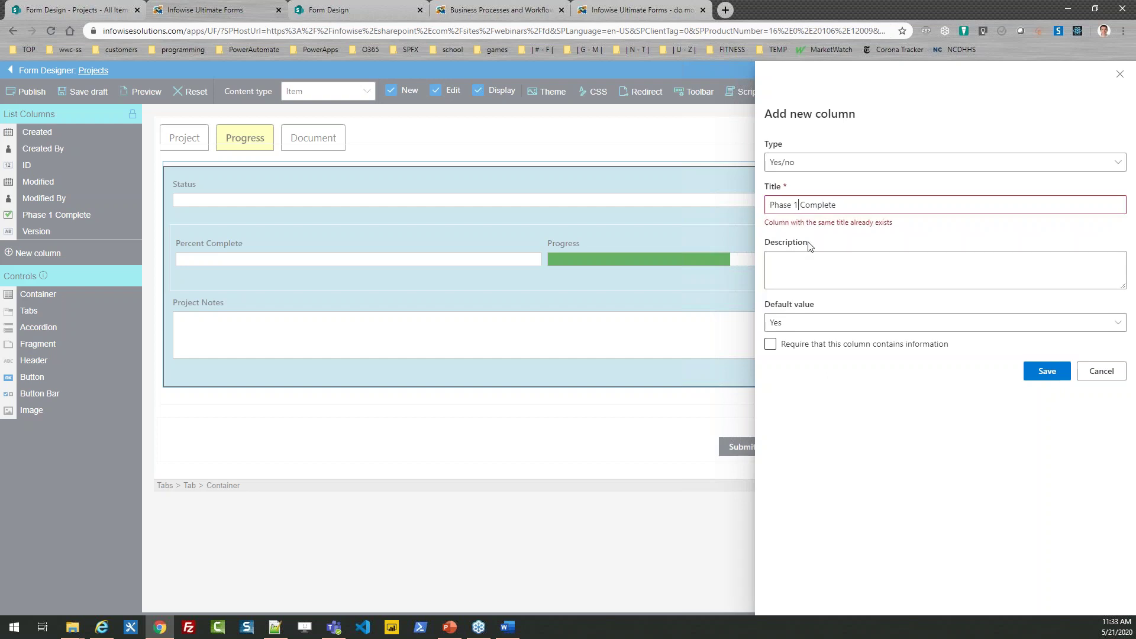
key("BackSpace")
type("2")
left_click(874, 309)
left_click(804, 352)
left_click(1037, 368)
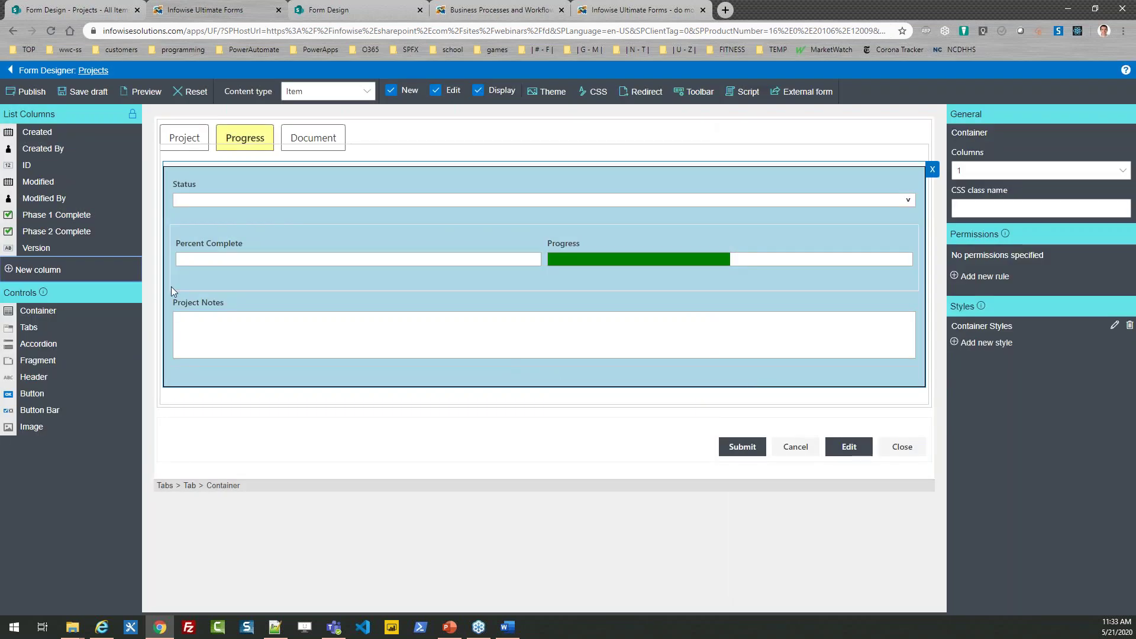
Step: Create a Yes/no Phase 3 Complete column defaulting to No, and place Phase 1 Complete below Project Notes
left_click(35, 271)
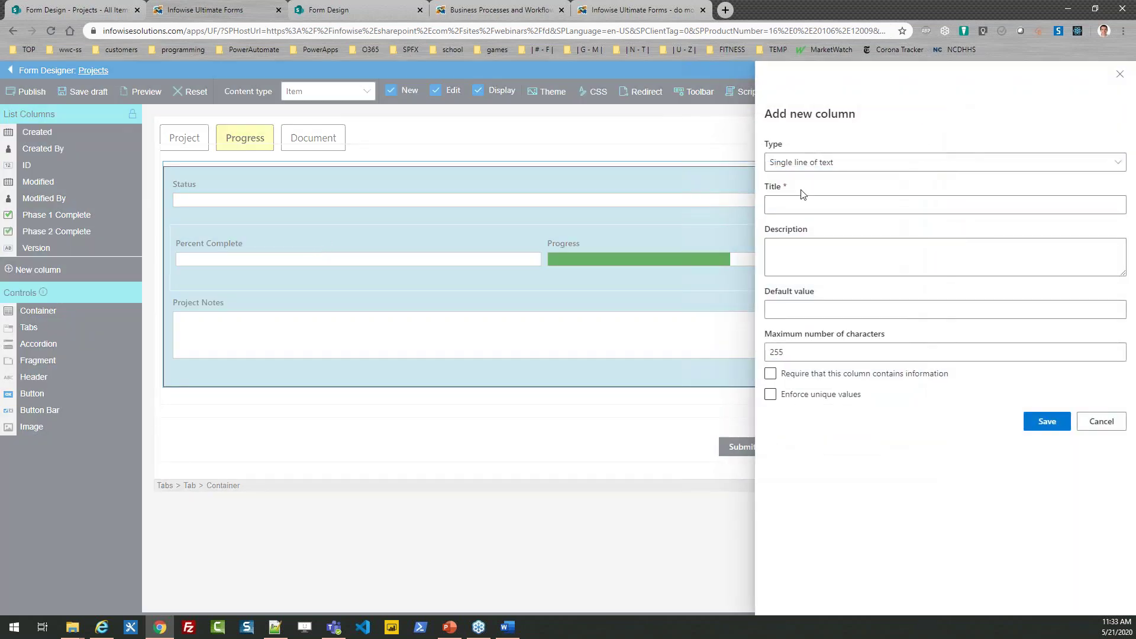
left_click(819, 162)
left_click(782, 332)
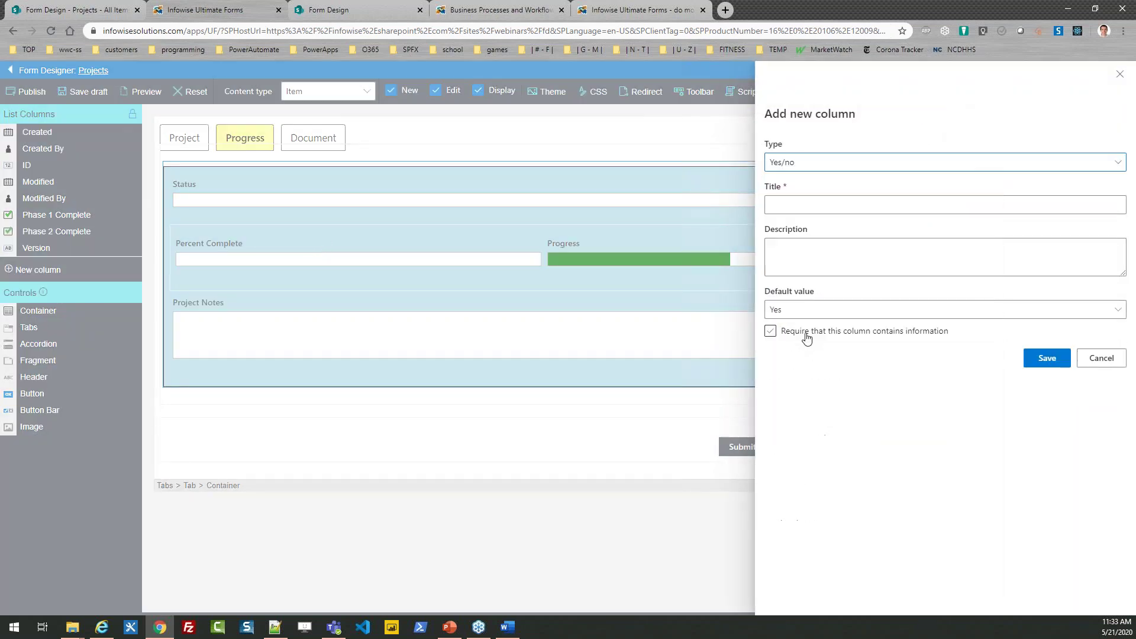
left_click(780, 205)
type("Phase 1 Complete")
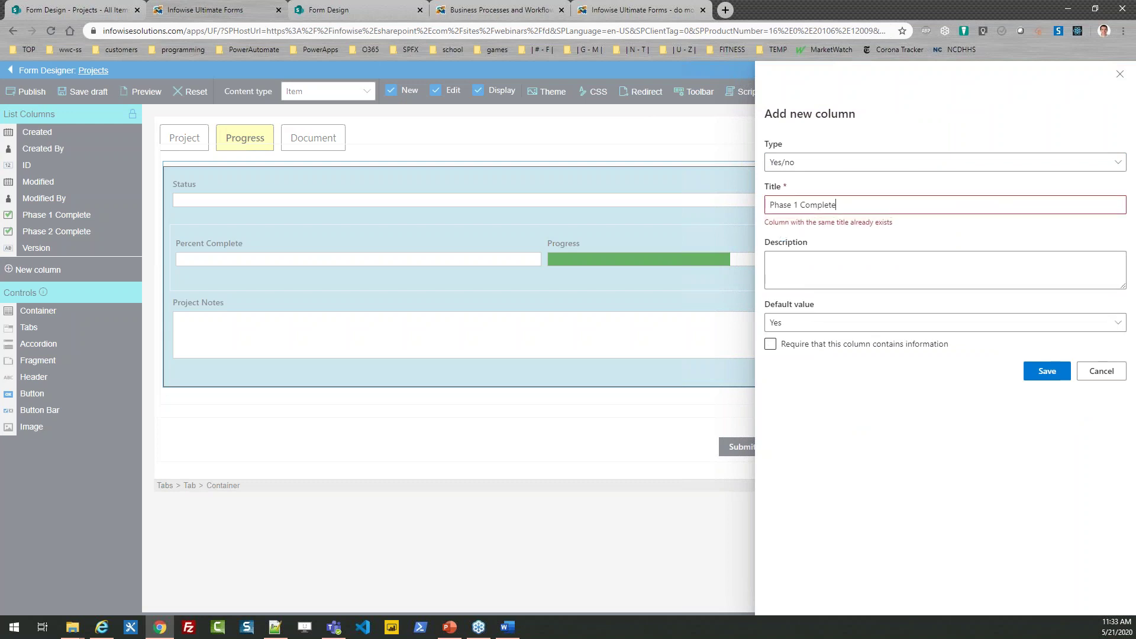
left_click(798, 204)
key("BackSpace")
type("3")
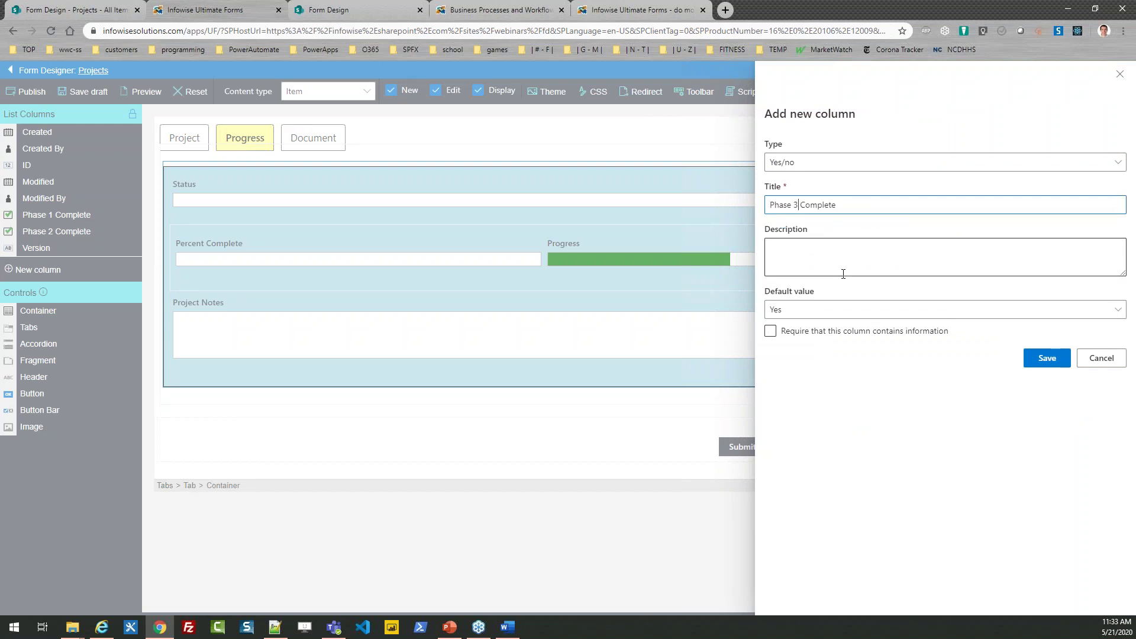
left_click(801, 310)
left_click(803, 354)
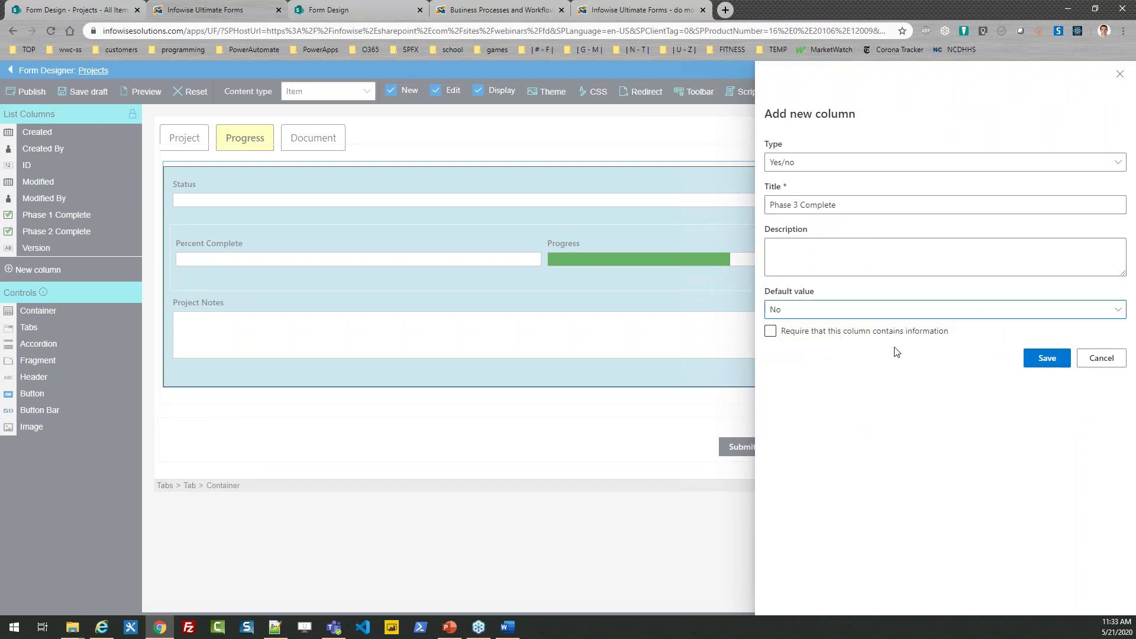
left_click(1045, 358)
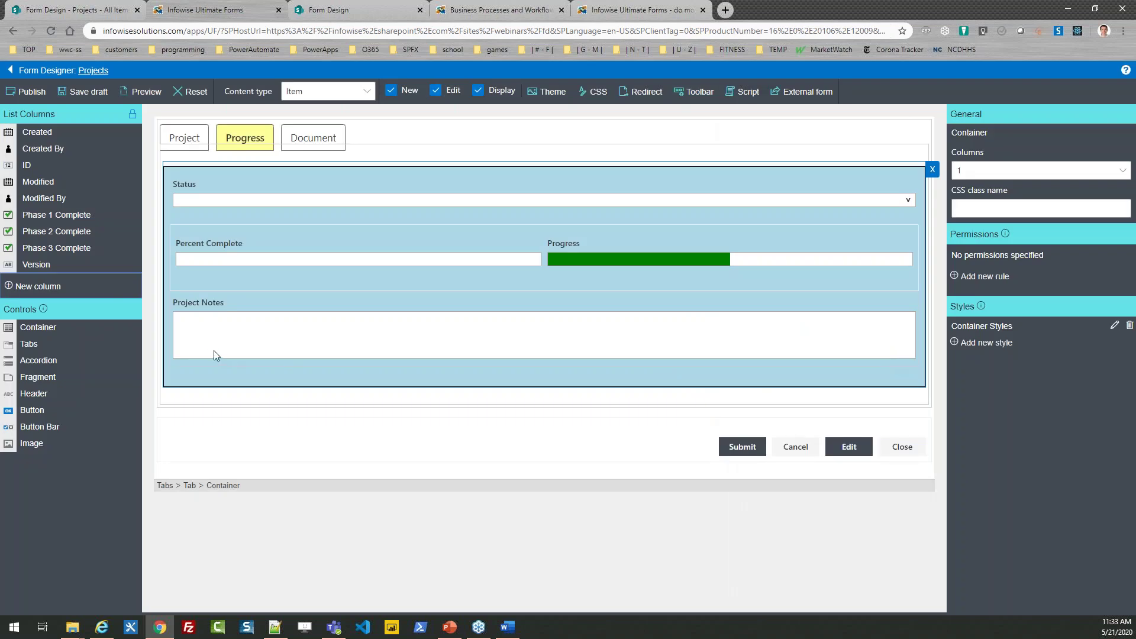
left_click_drag(47, 215, 204, 376)
Step: Add a 3-column container below Project Notes holding Phase 1, 2 and 3 Complete side by side
left_click_drag(62, 216, 316, 420)
left_click_drag(59, 219, 271, 460)
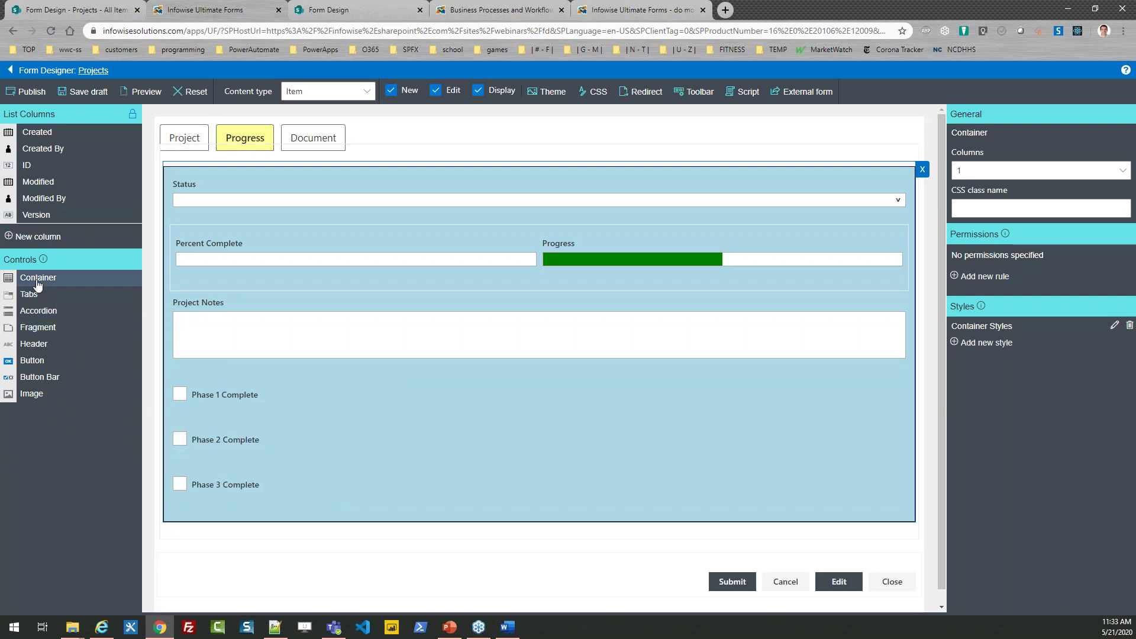
left_click_drag(36, 282, 381, 396)
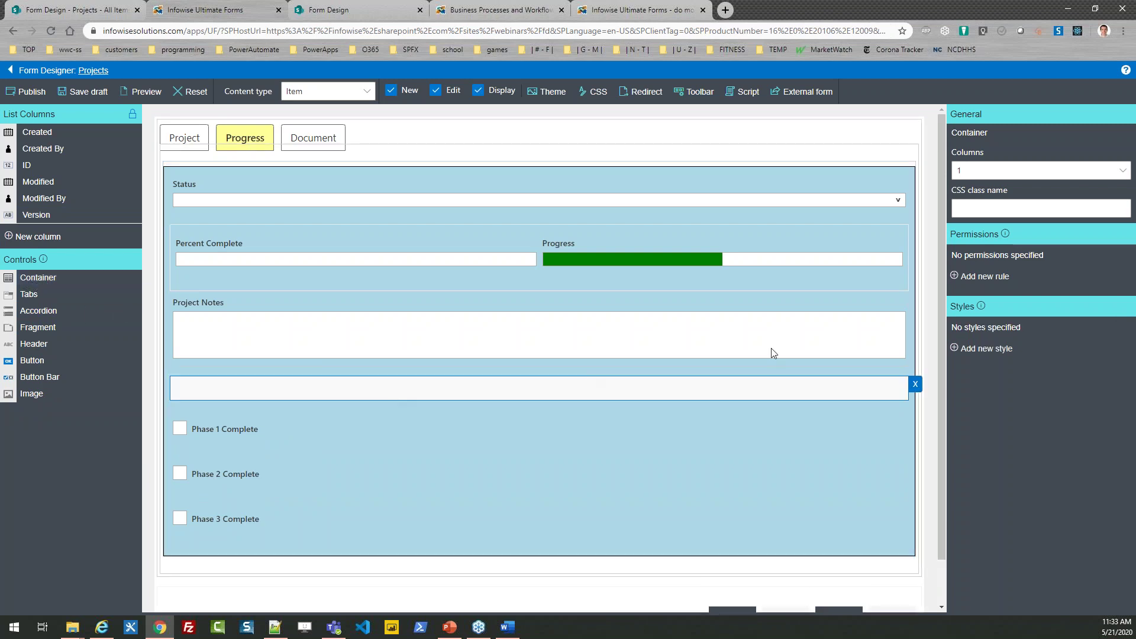
left_click(1065, 172)
left_click(971, 233)
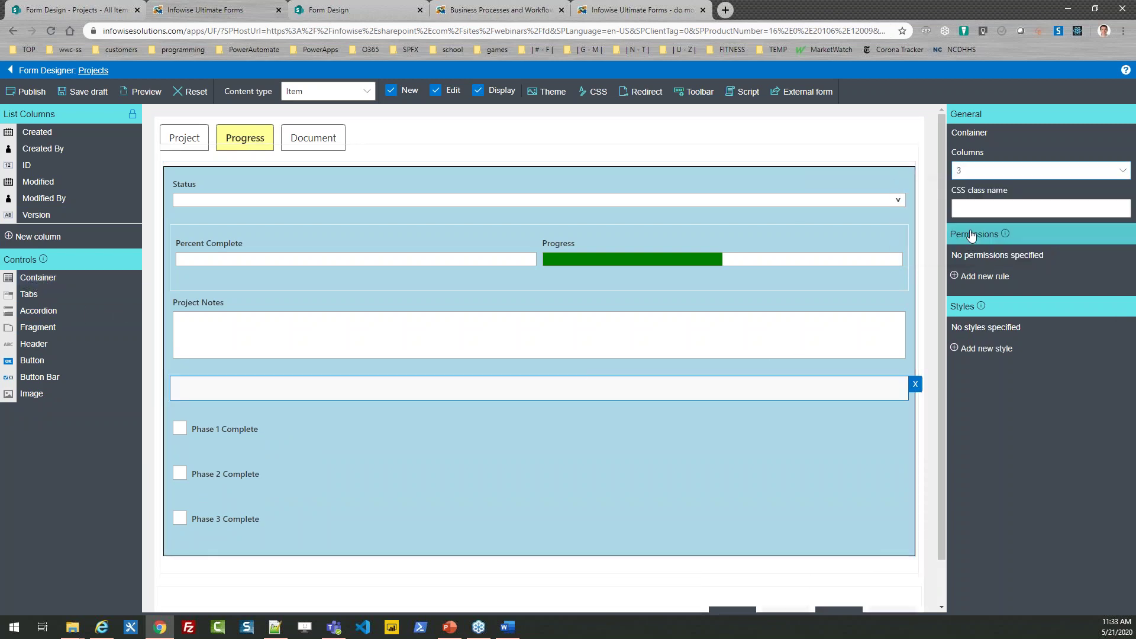
left_click_drag(265, 427, 308, 395)
left_click_drag(268, 447, 633, 401)
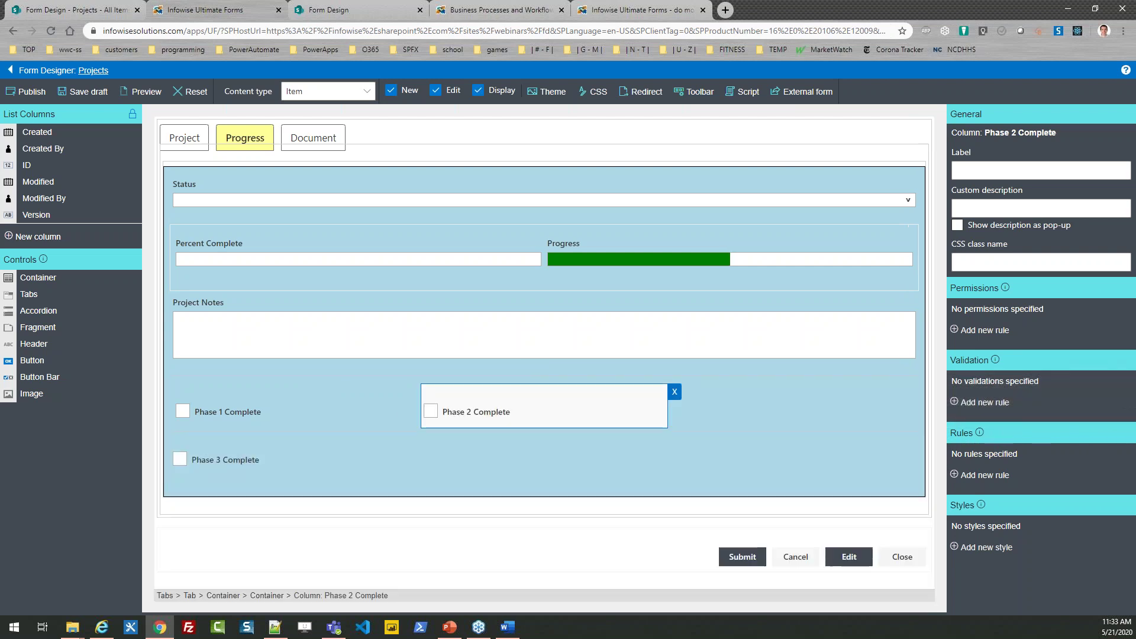
left_click_drag(360, 462, 693, 402)
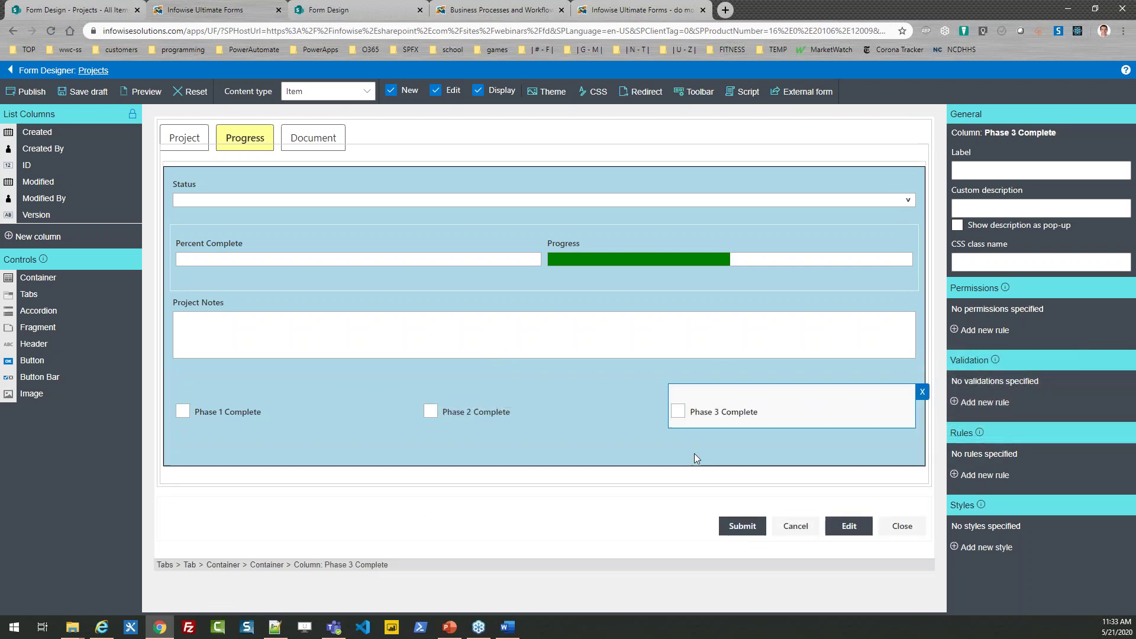
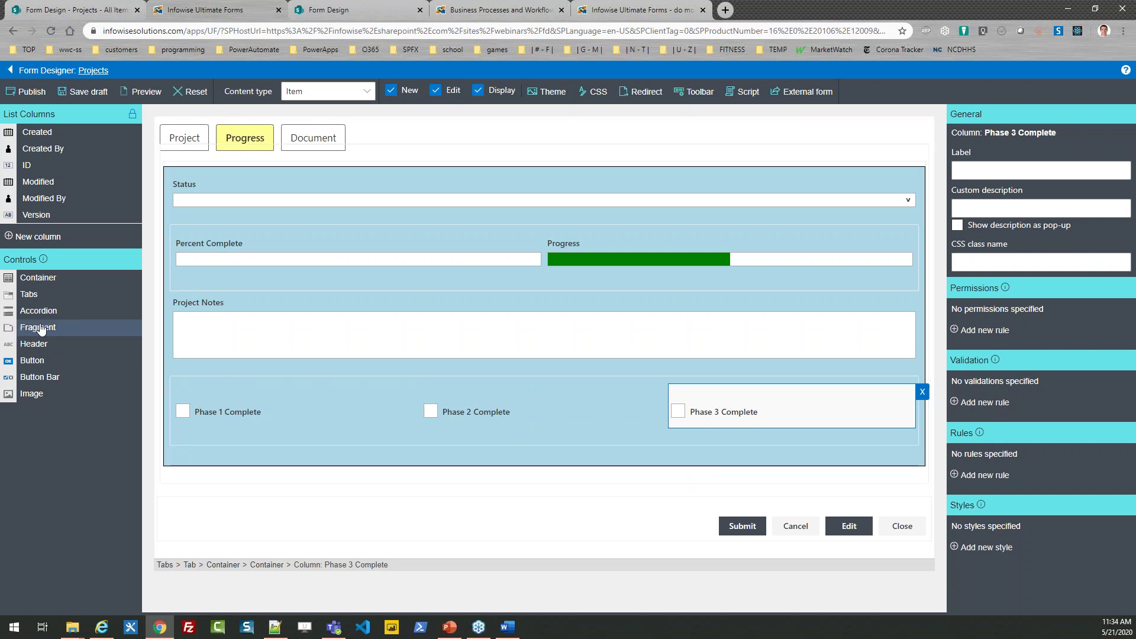
Step: Add a level 4 header reading 'Project Checklist' above the three phase checkboxes
left_click_drag(36, 346, 236, 370)
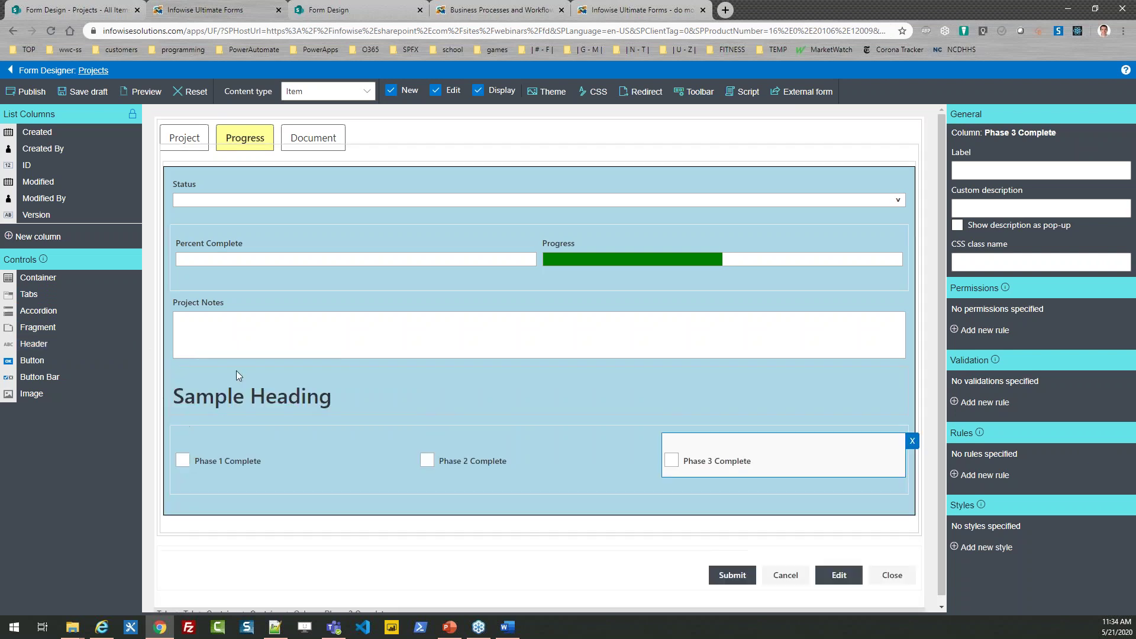
left_click(236, 370)
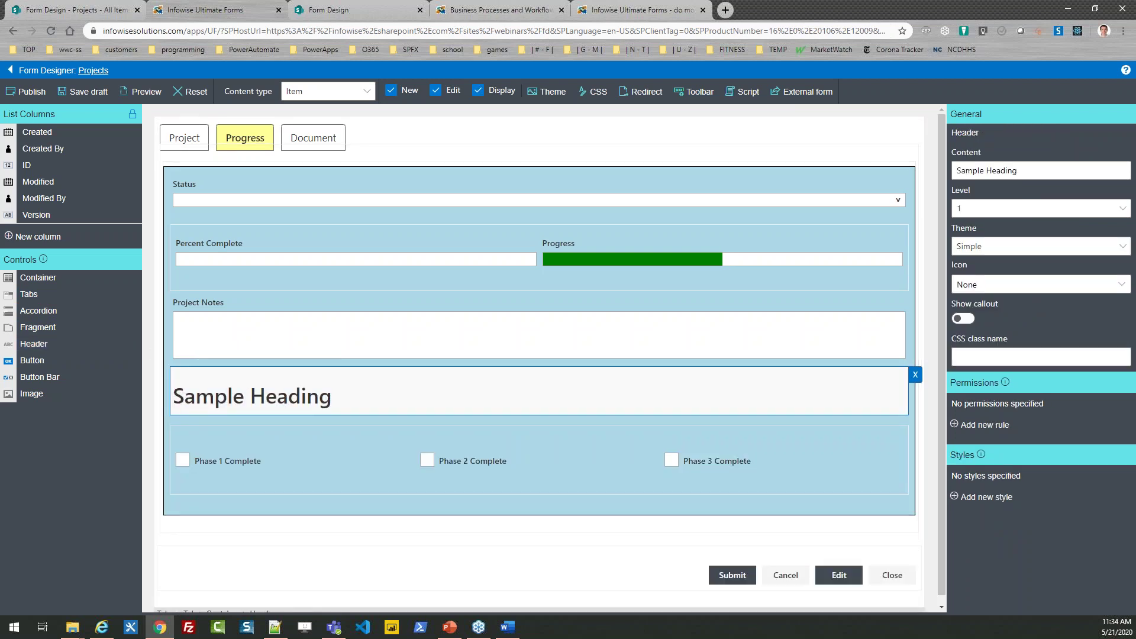
left_click(1025, 211)
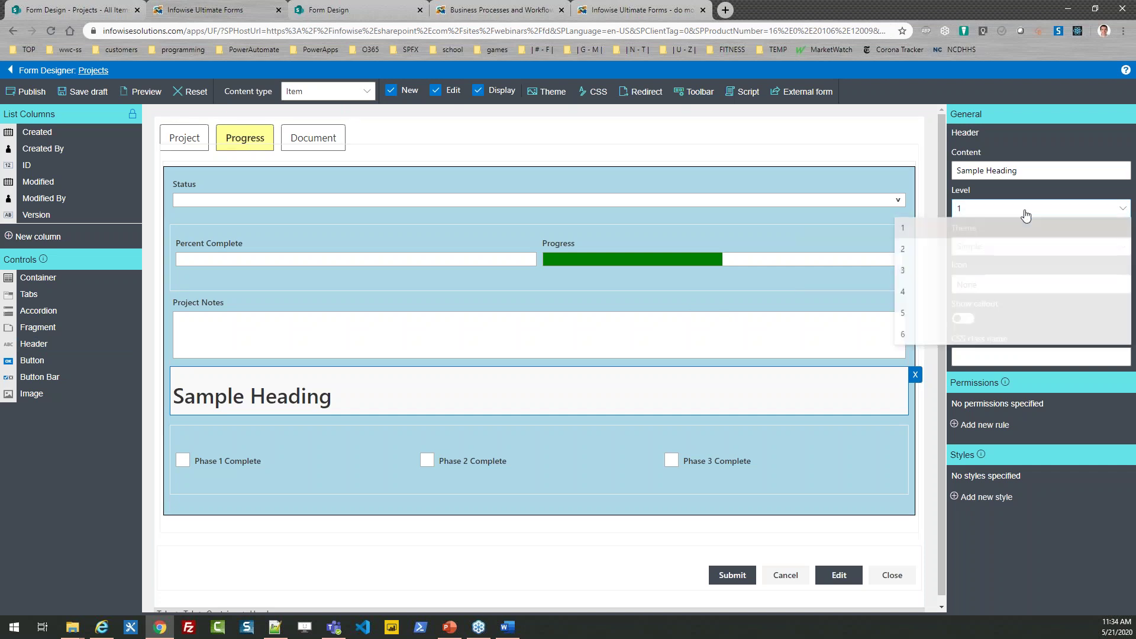
left_click(976, 292)
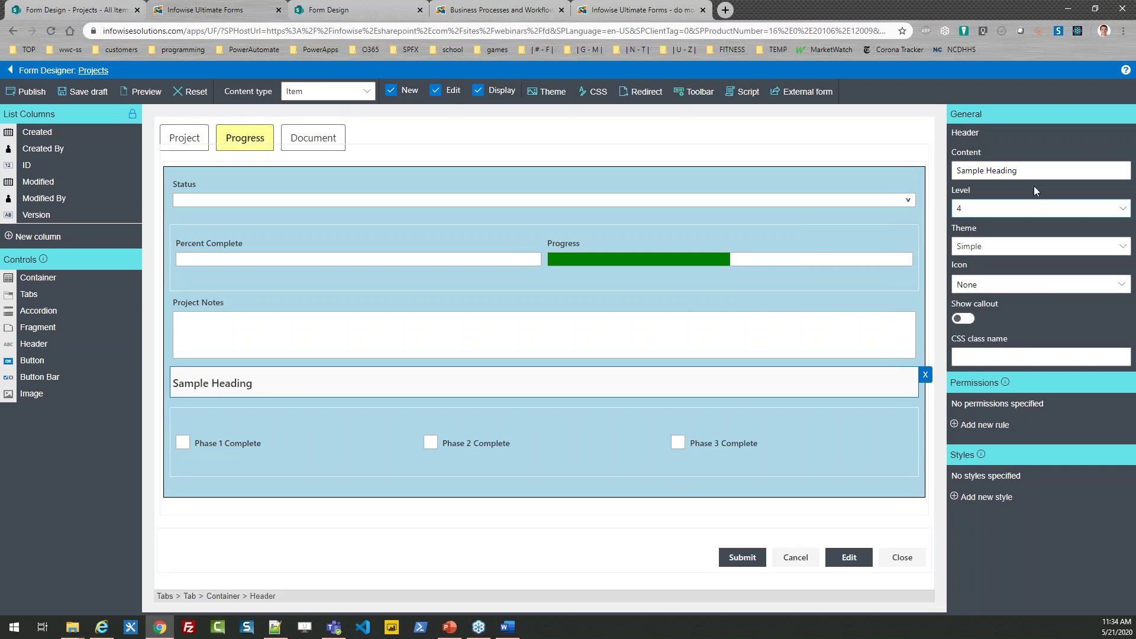
left_click(1042, 172)
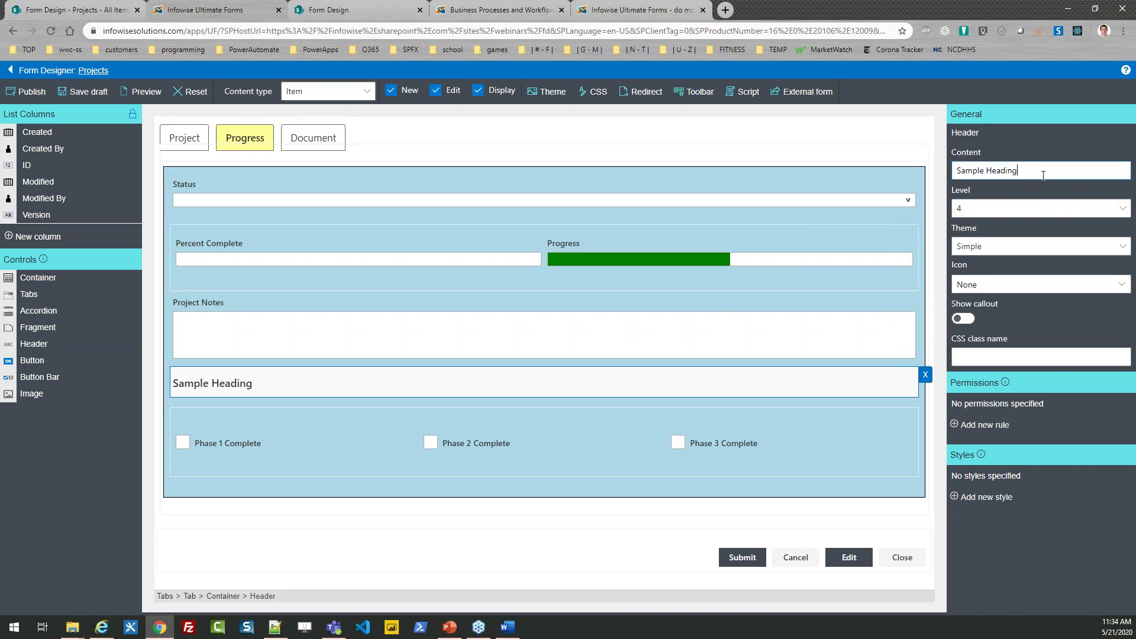
key("BackSpace")
key("BackSpace")
key("BackSpace")
key("BackSpace")
key("BackSpace")
key("BackSpace")
key("BackSpace")
key("BackSpace")
key("BackSpace")
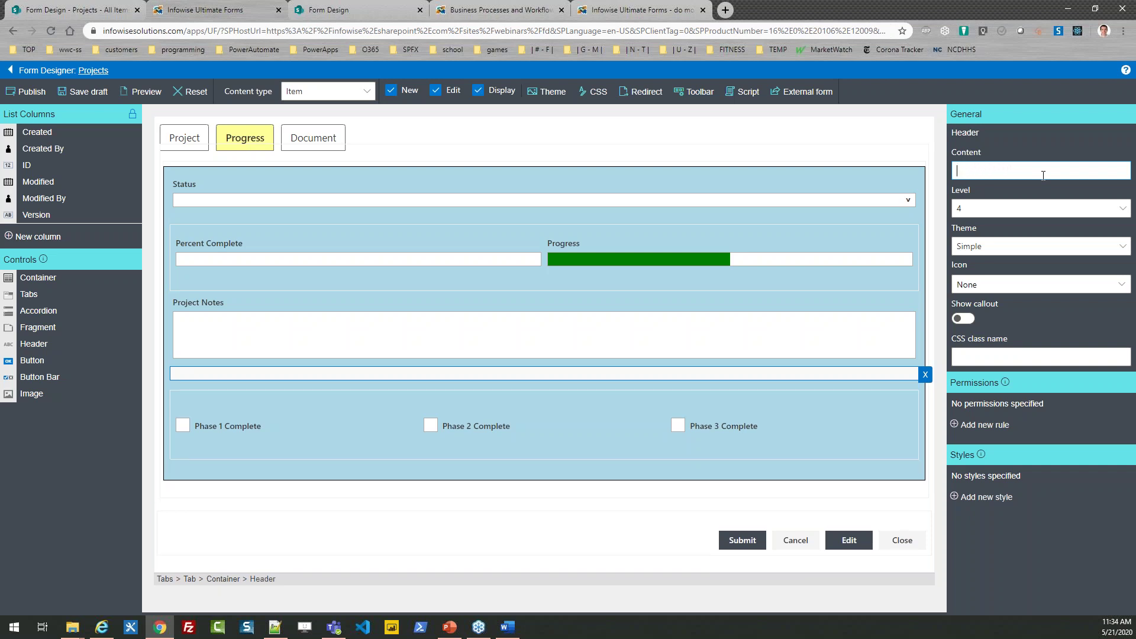
type("Project ")
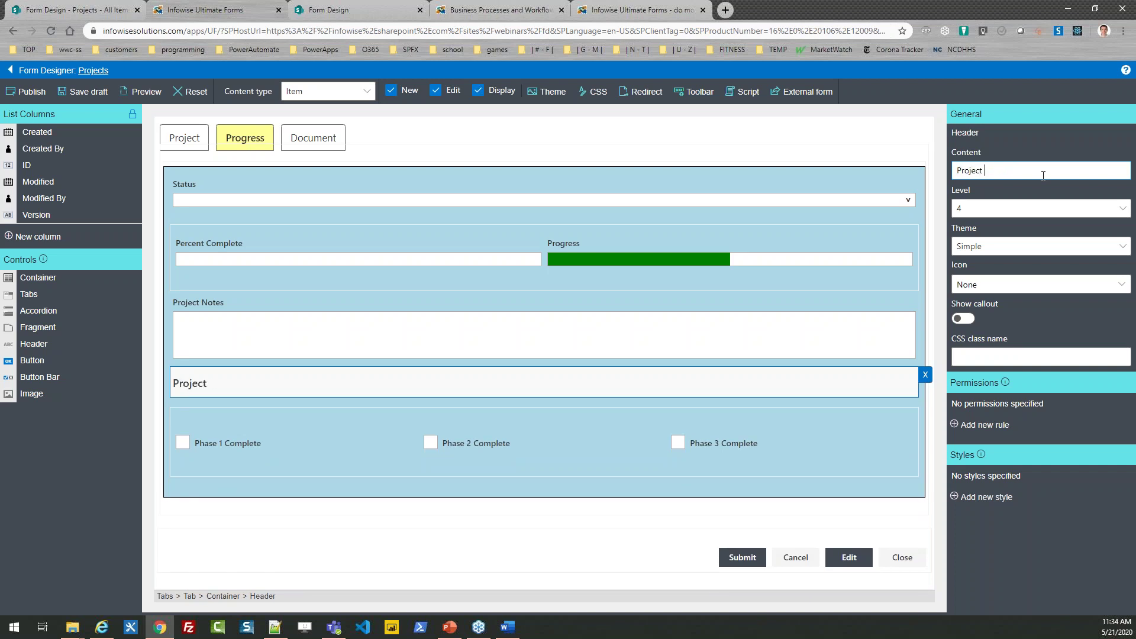
type("Checklist")
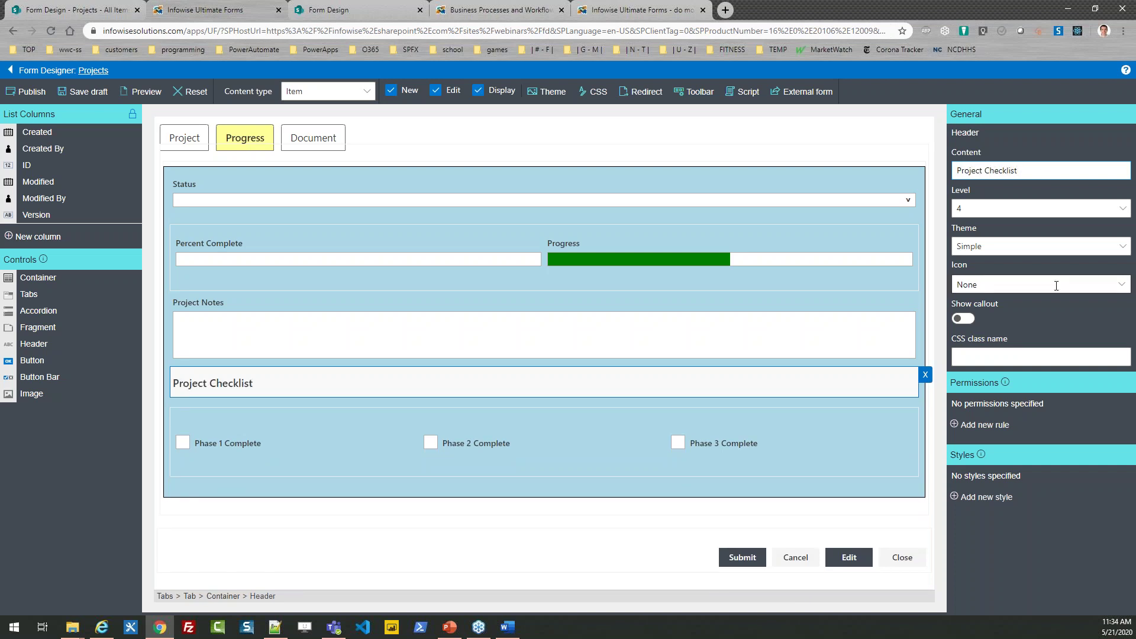
left_click(1005, 247)
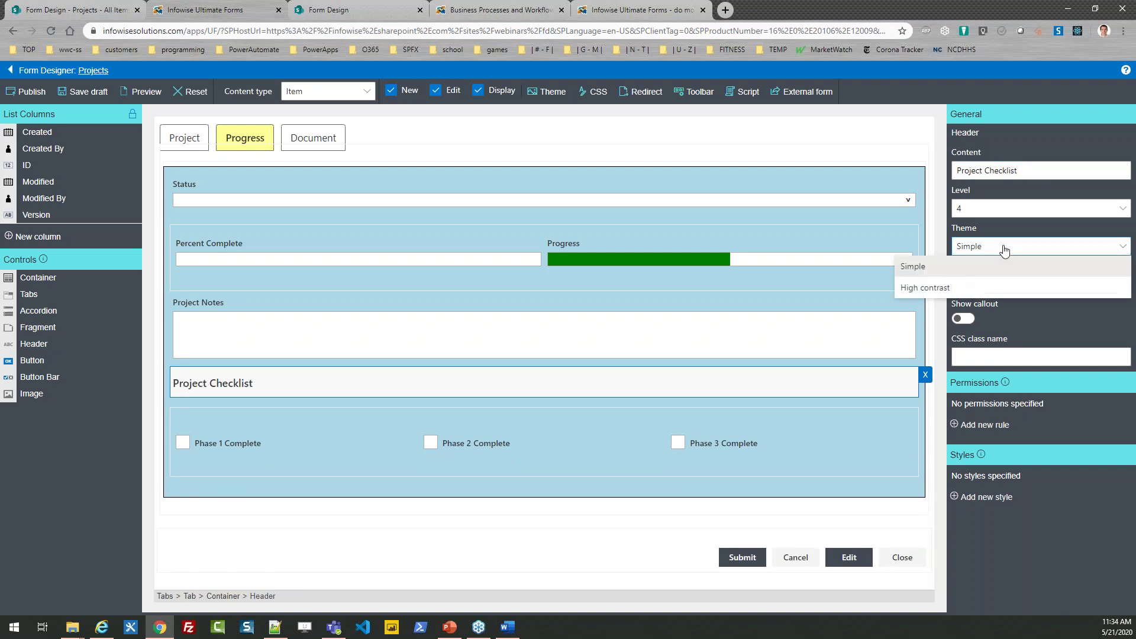
Step: Give the Project Checklist heading the High contrast theme and the Edit pencil icon
left_click(991, 287)
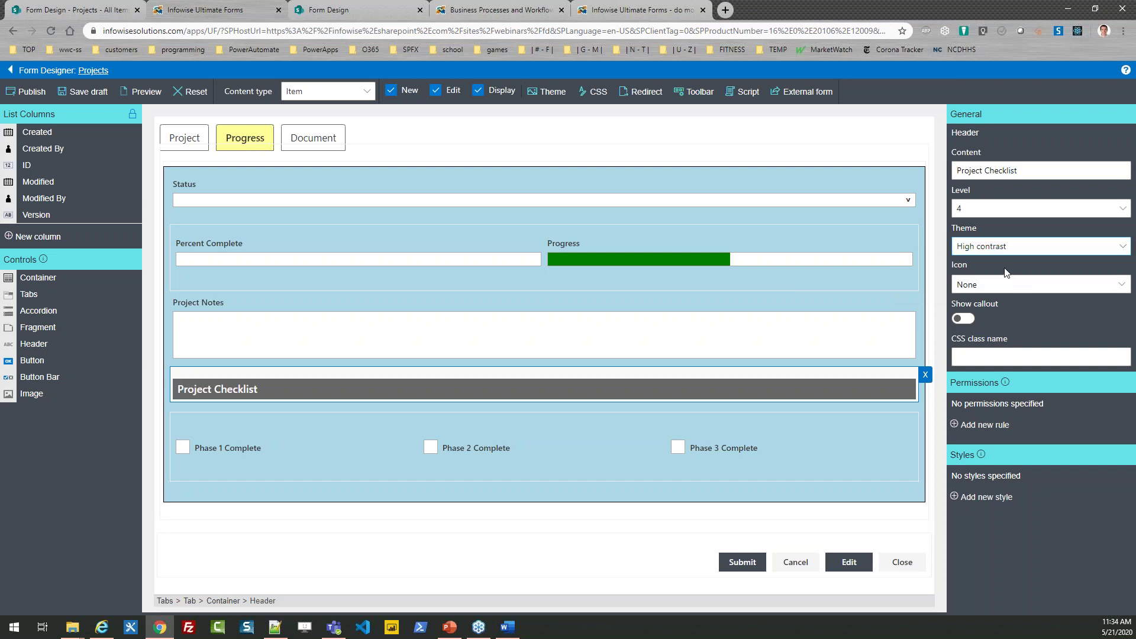
left_click(1003, 285)
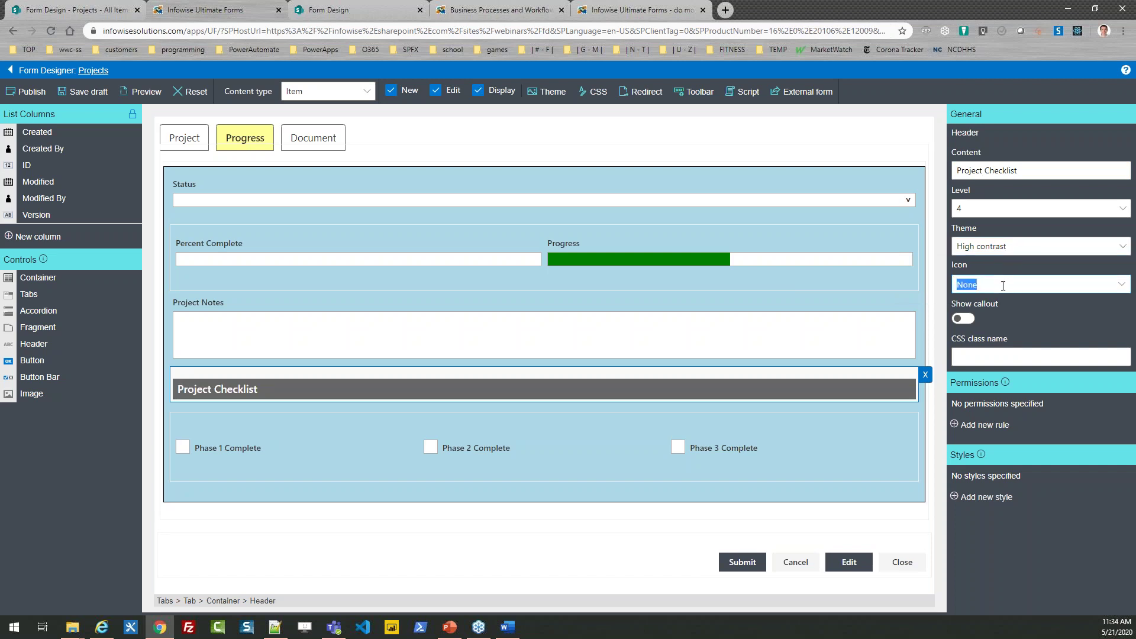
left_click(1018, 286)
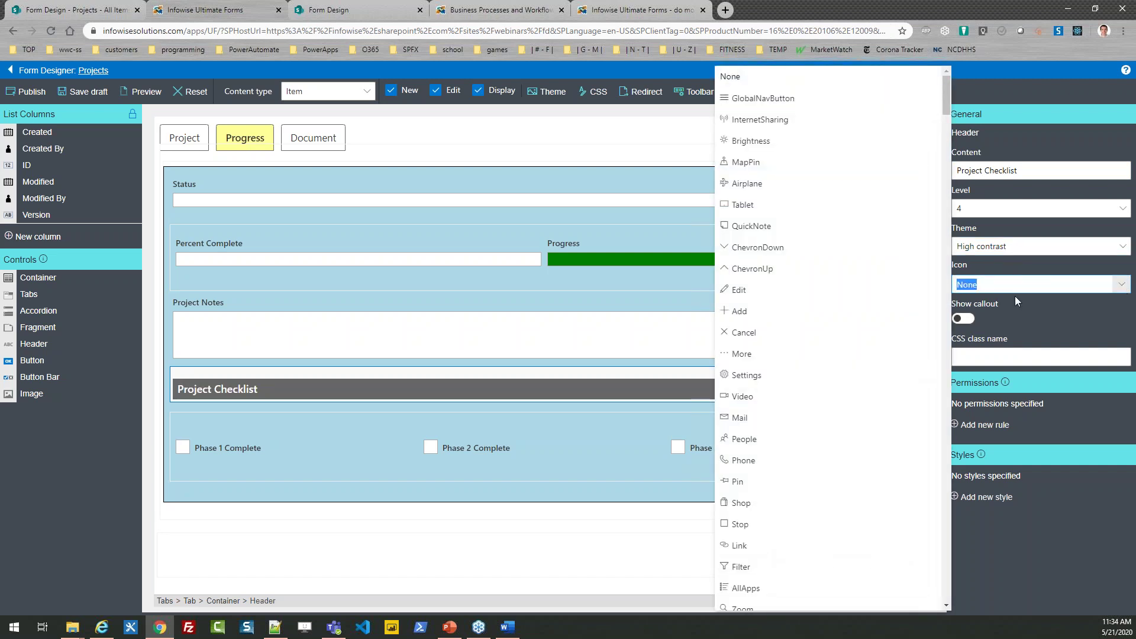
left_click(813, 290)
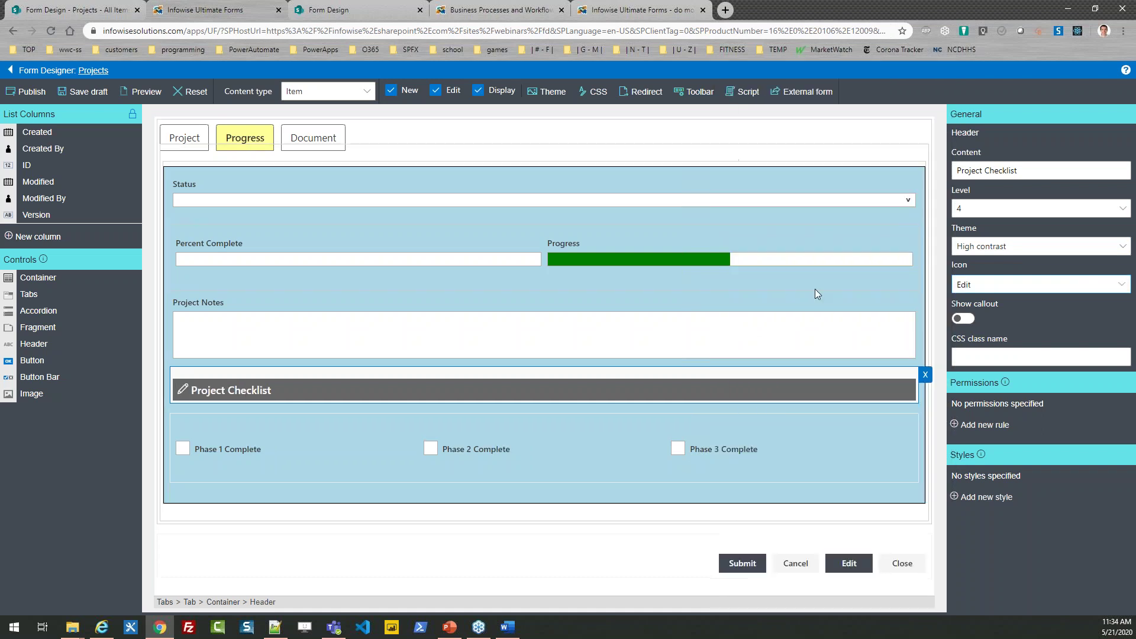
Step: Turn on a callout reading 'Check off at end of each project phase' and publish the form
left_click(967, 320)
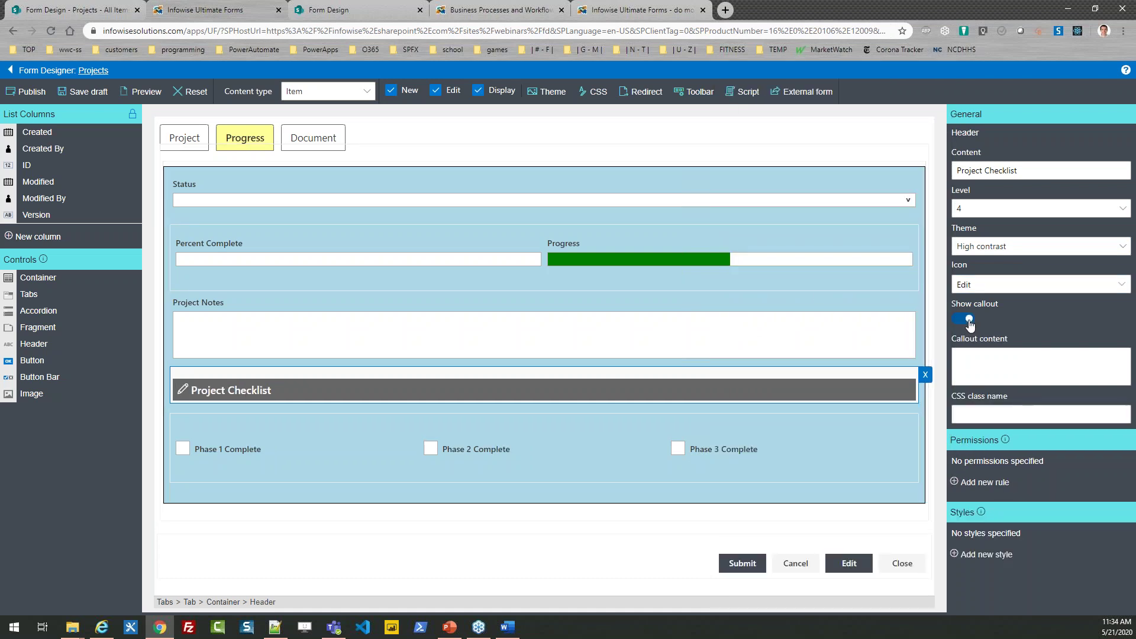
left_click(965, 355)
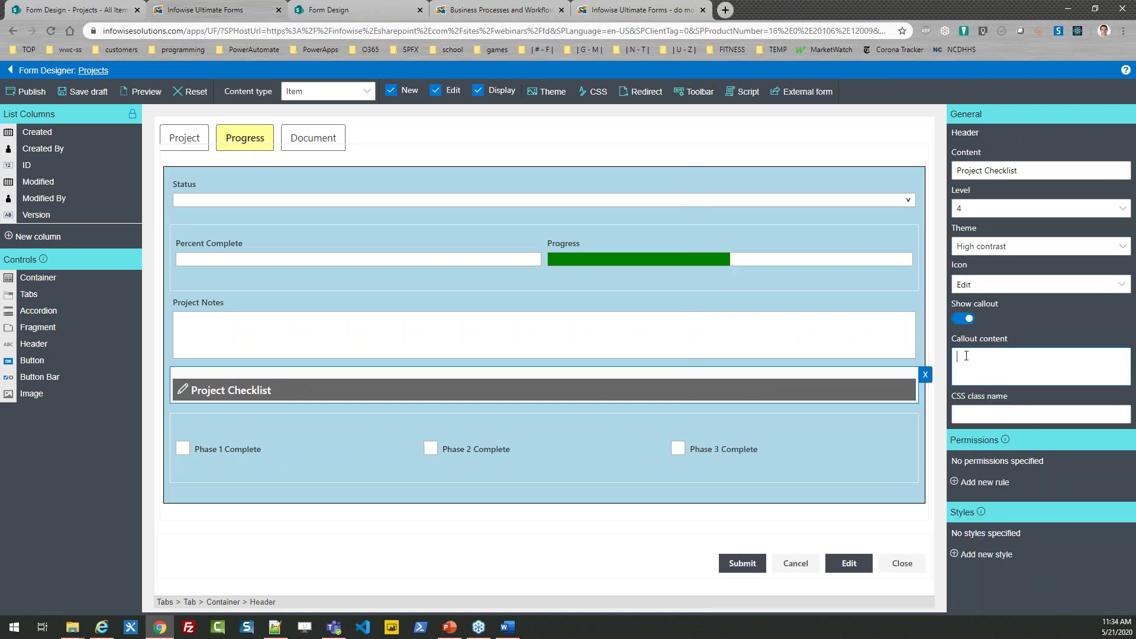
key("alt+Tab")
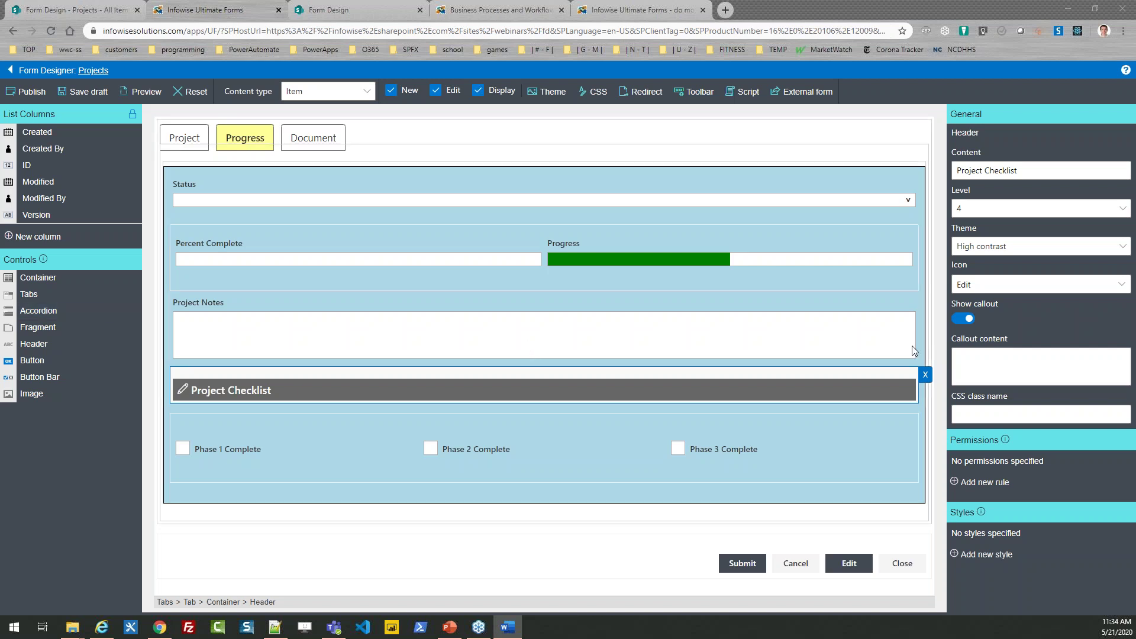
left_click(981, 361)
type("Check off at end of each project phase")
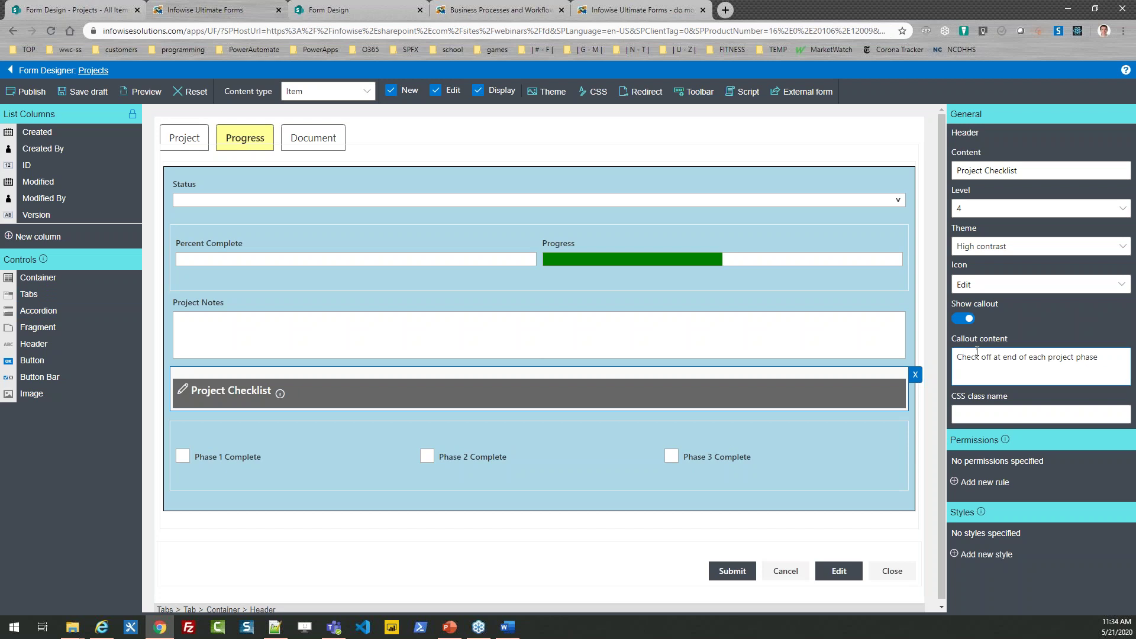
left_click(27, 91)
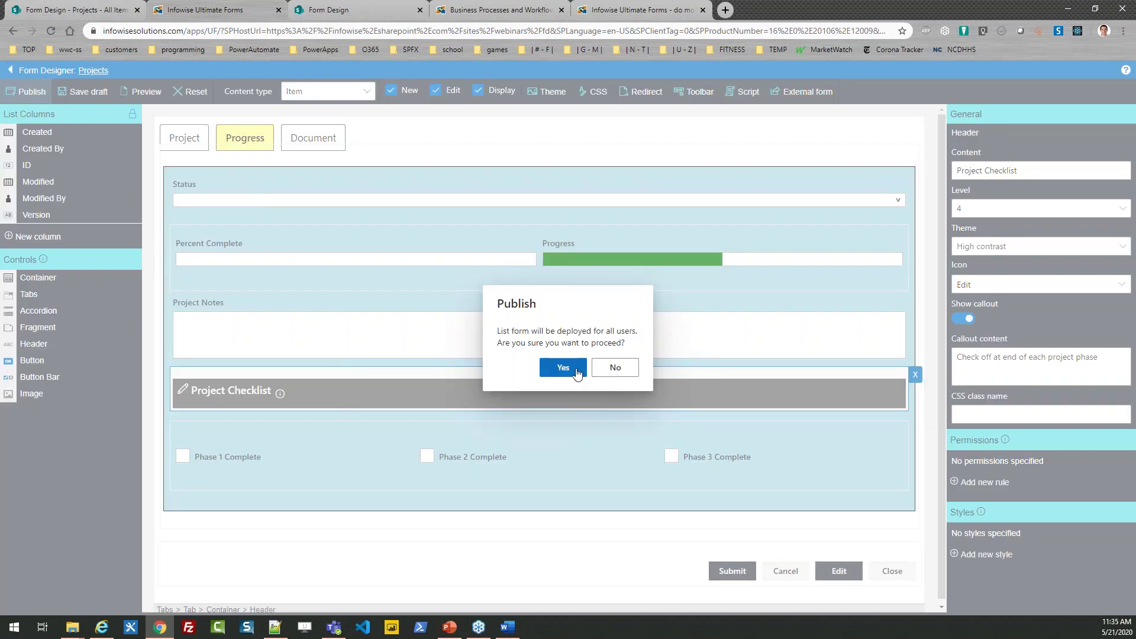
Step: Confirm publishing to all users, then select Apples Project in the Projects list
left_click(570, 371)
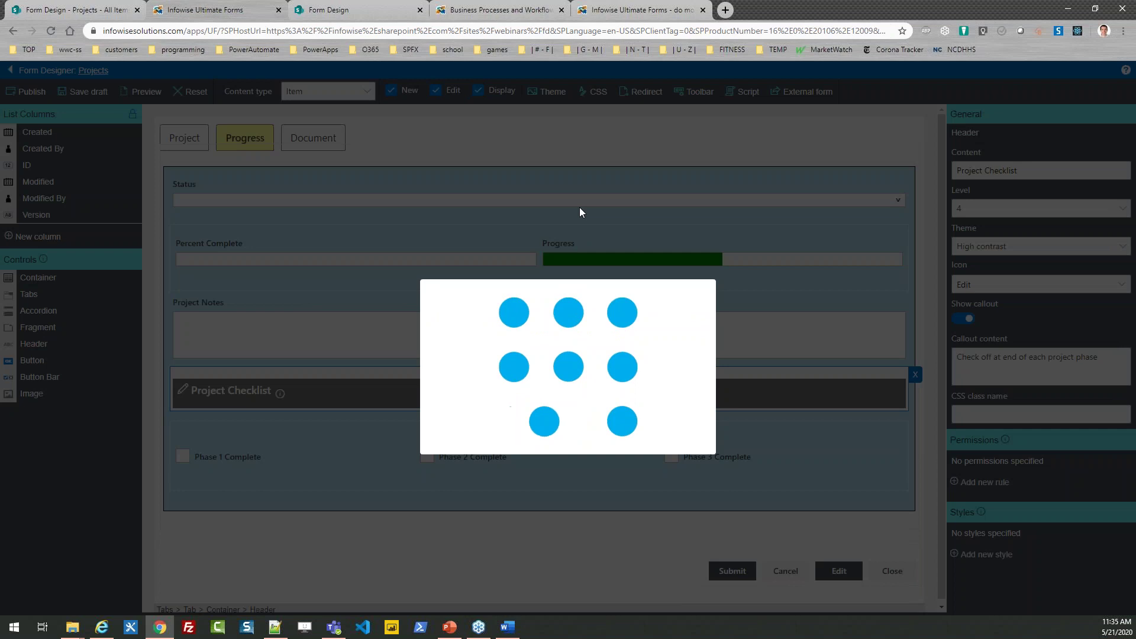
left_click(680, 354)
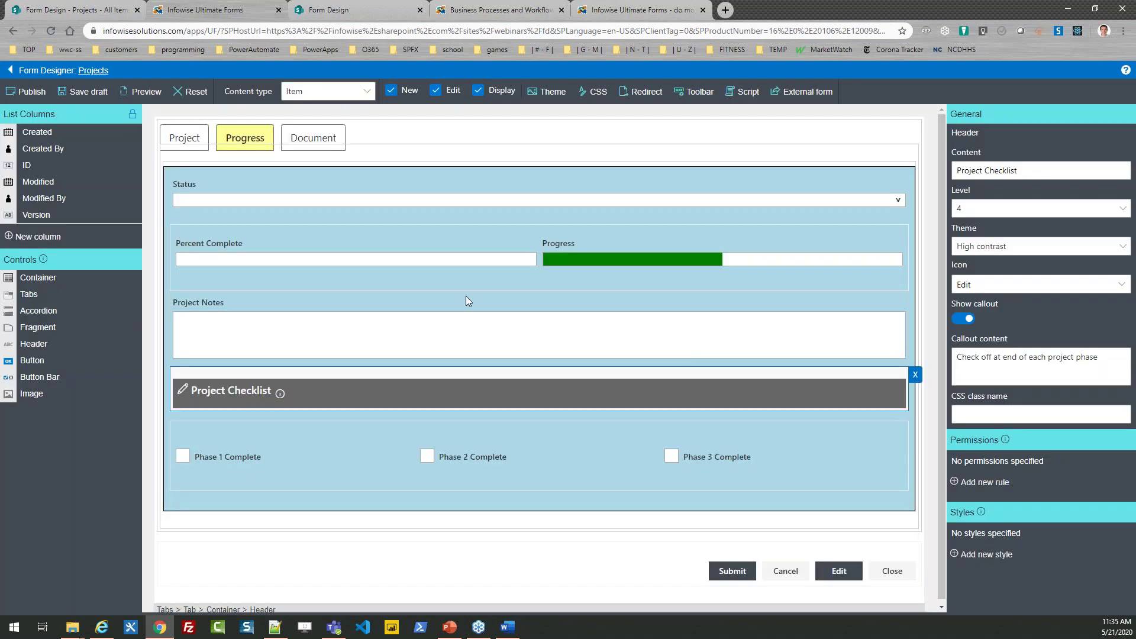
left_click(82, 7)
left_click(156, 274)
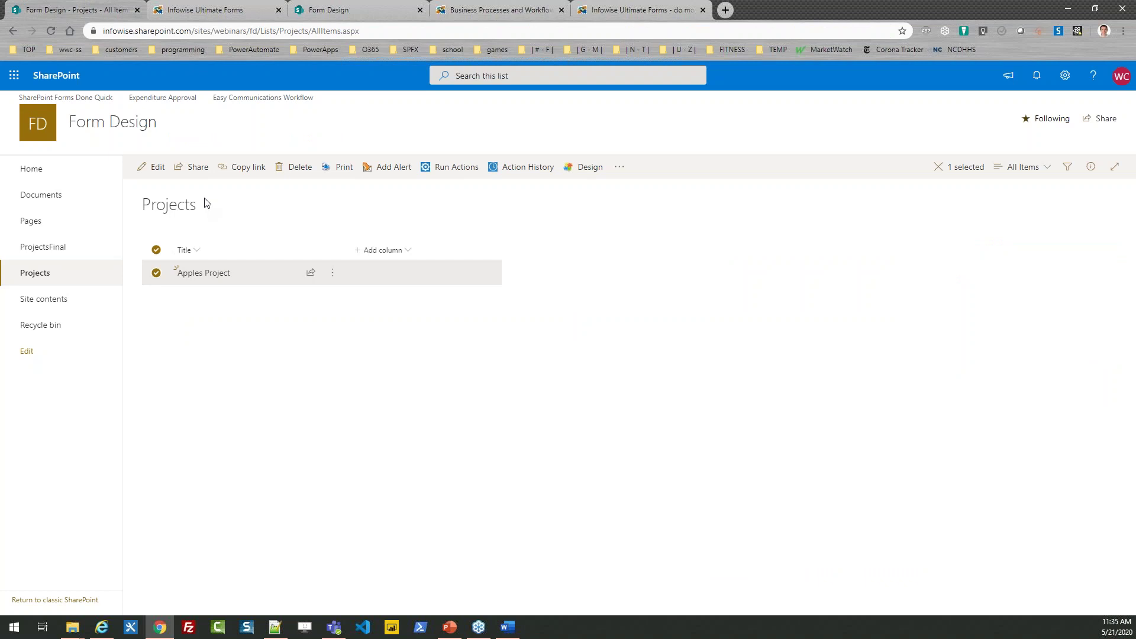
Step: Edit Apples Project and set its status to Planning on the Progress tab
left_click(154, 167)
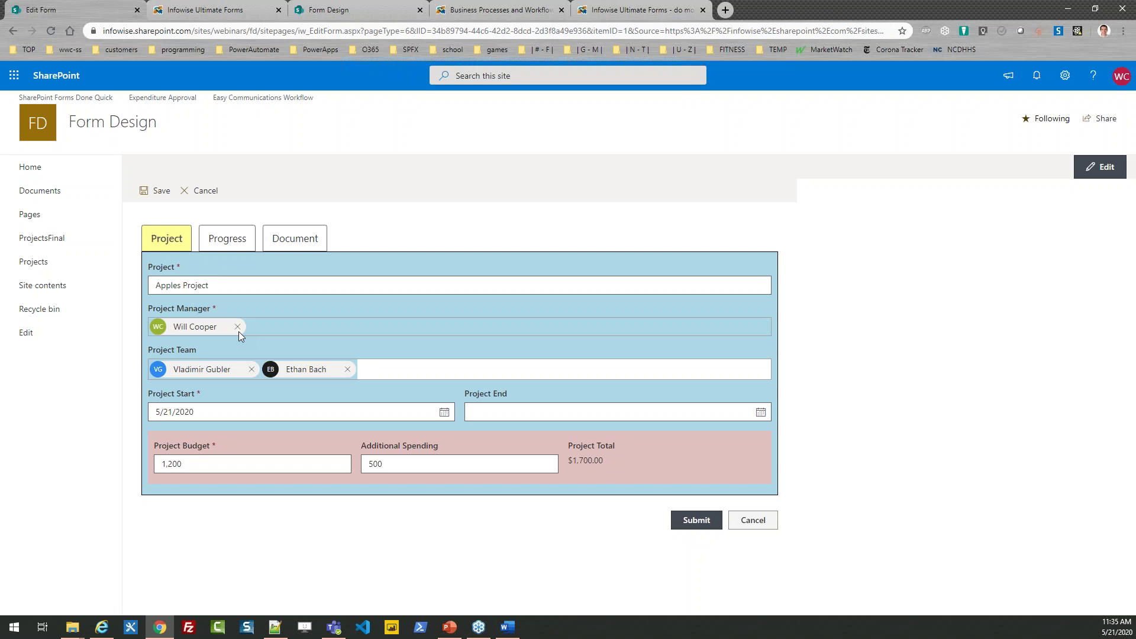
left_click(242, 249)
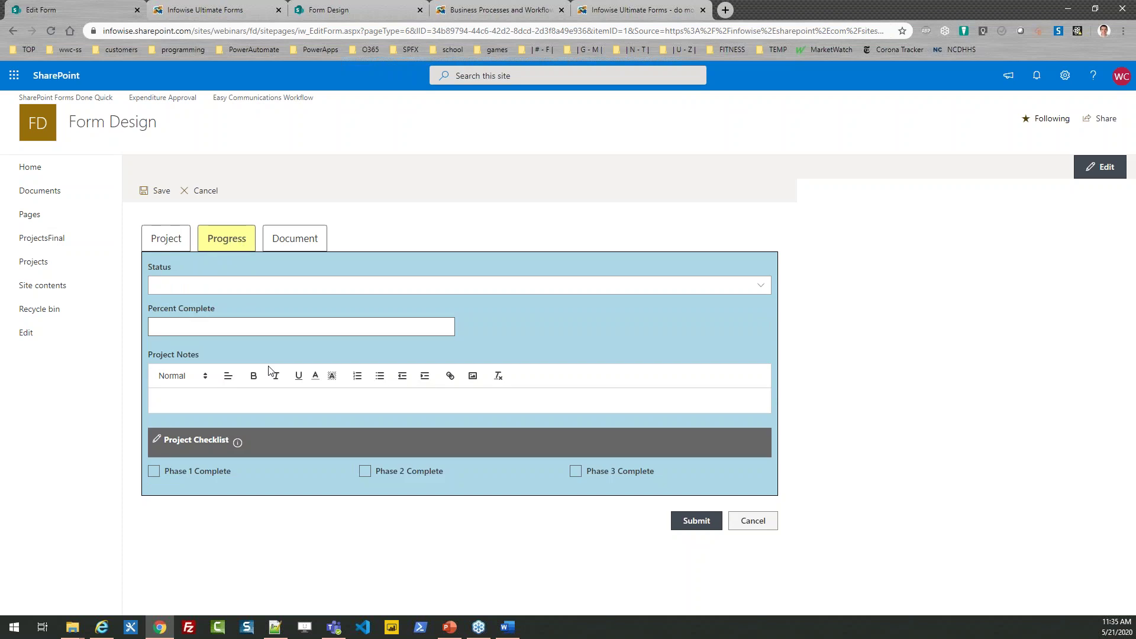
left_click(213, 286)
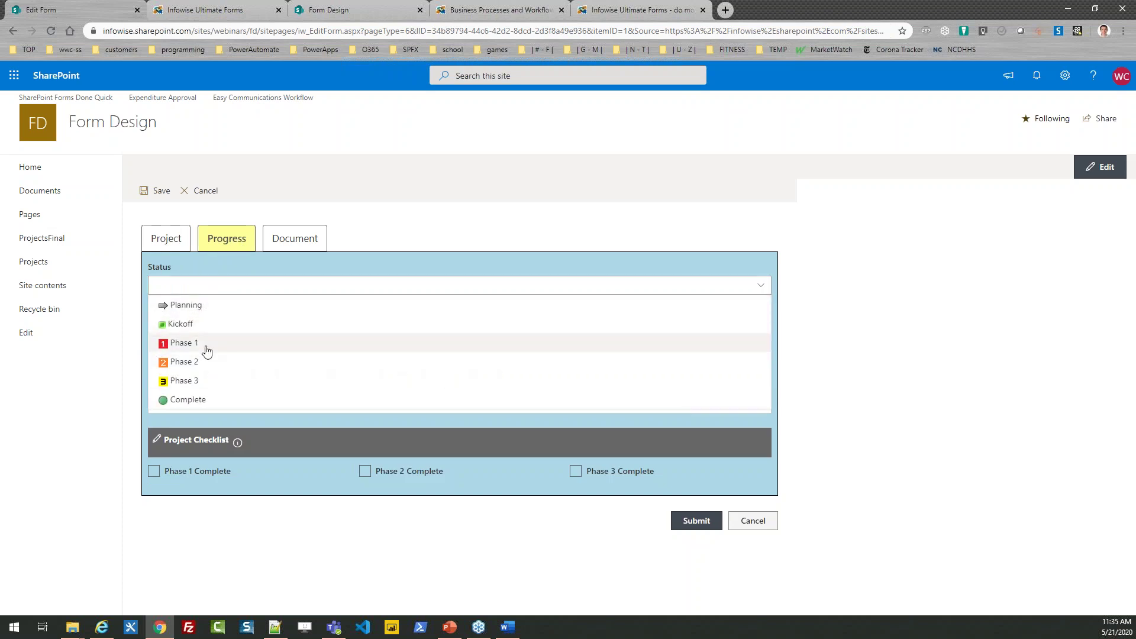
left_click(207, 306)
Step: Fill the notes with several lines of a repeated test sentence
left_click(213, 329)
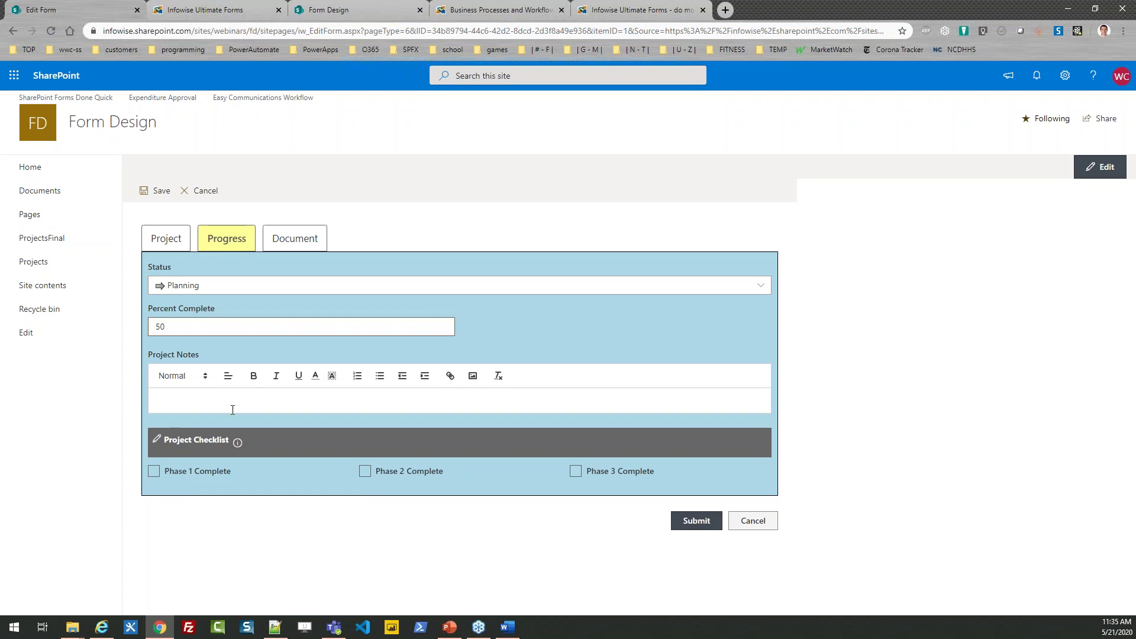
type("s is just for some tres")
type("g!!")
key("ctrl+a")
key("ctrl+c")
key("Right")
key("Return")
key("ctrl+v")
key("Return")
key("ctrl+v")
key("ctrl+v")
key("Return")
key("ctrl+v")
key("Return")
key("ctrl+v")
key("Return")
key("ctrl+v")
Step: Tick Phase 1 Complete and submit the Apples Project item
mouse_move(240, 500)
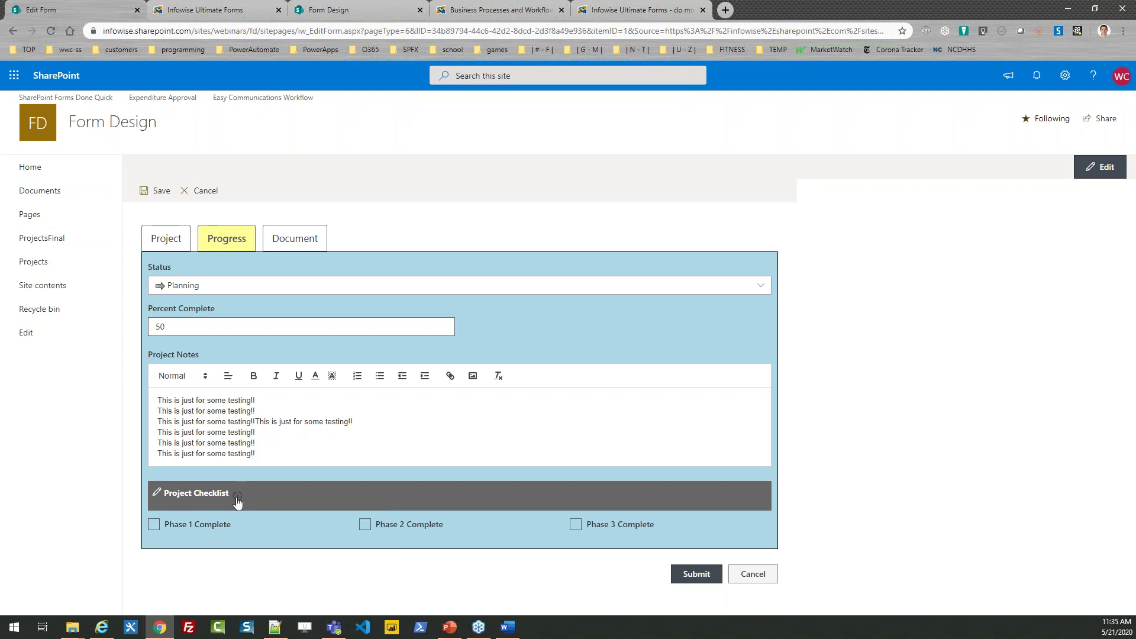
left_click(154, 524)
left_click(695, 574)
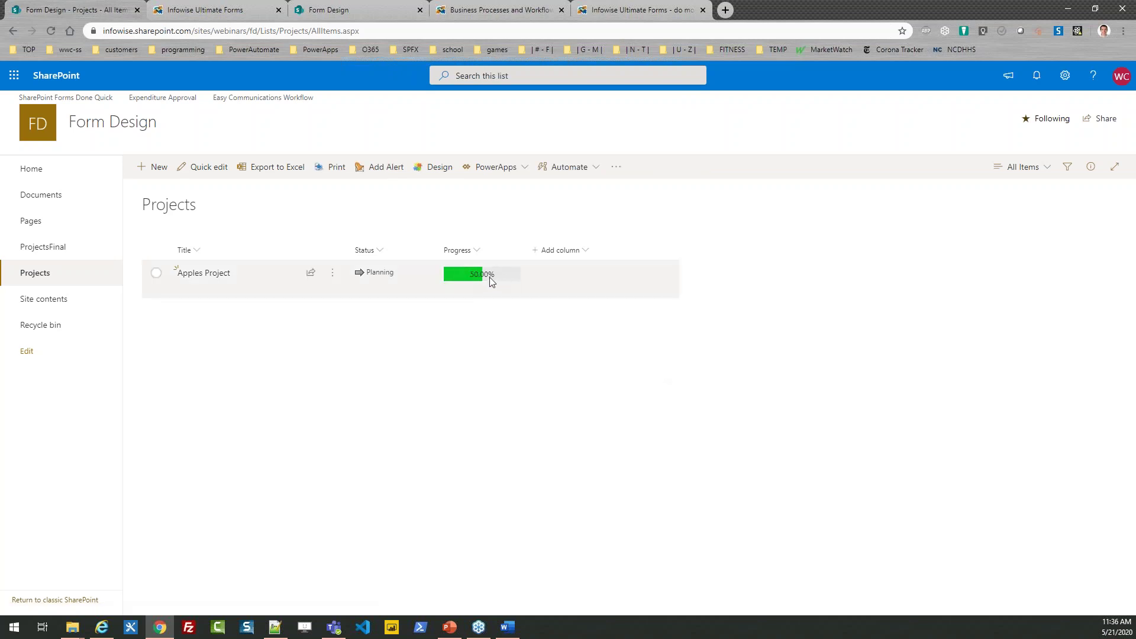
Step: View Apples Project's Progress details, close it, and return to the Infowise form designer
left_click(217, 277)
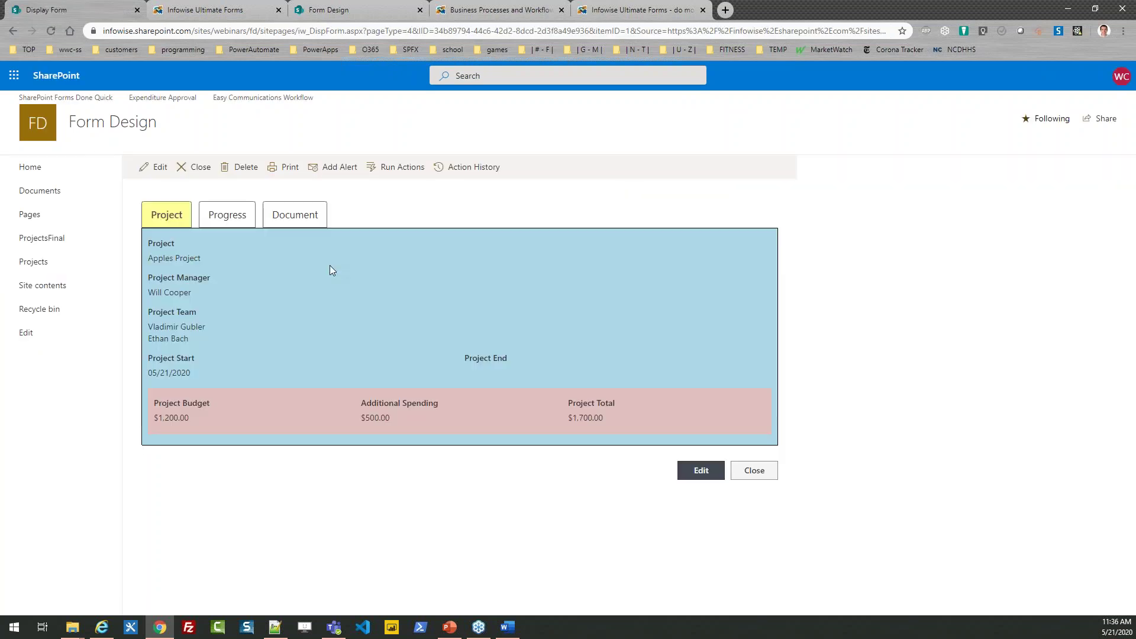
left_click(245, 218)
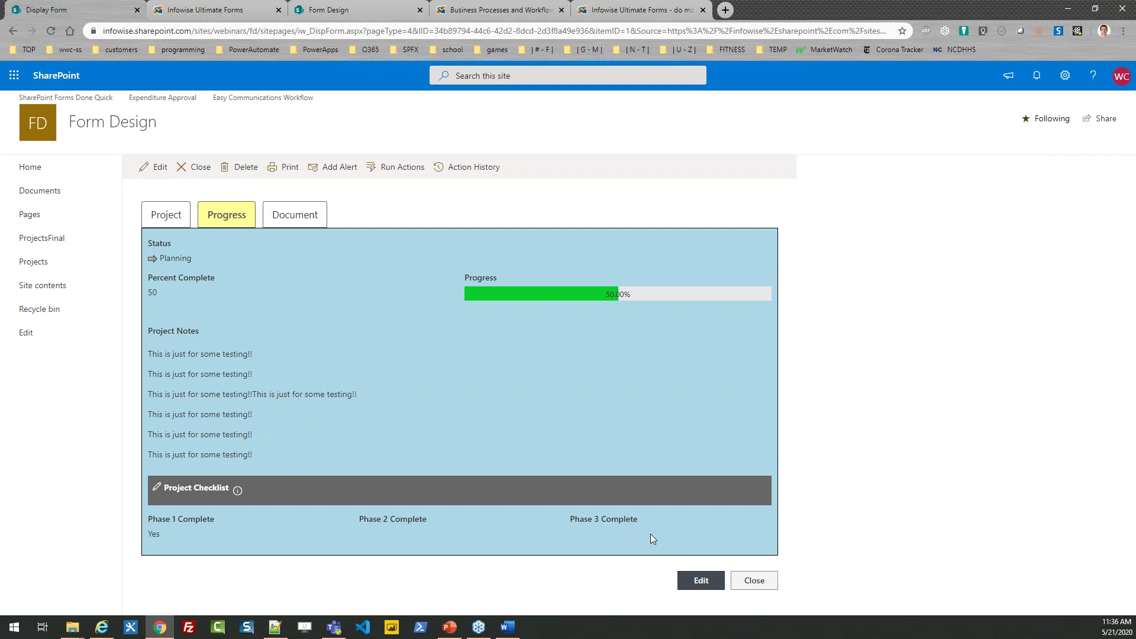
left_click(744, 584)
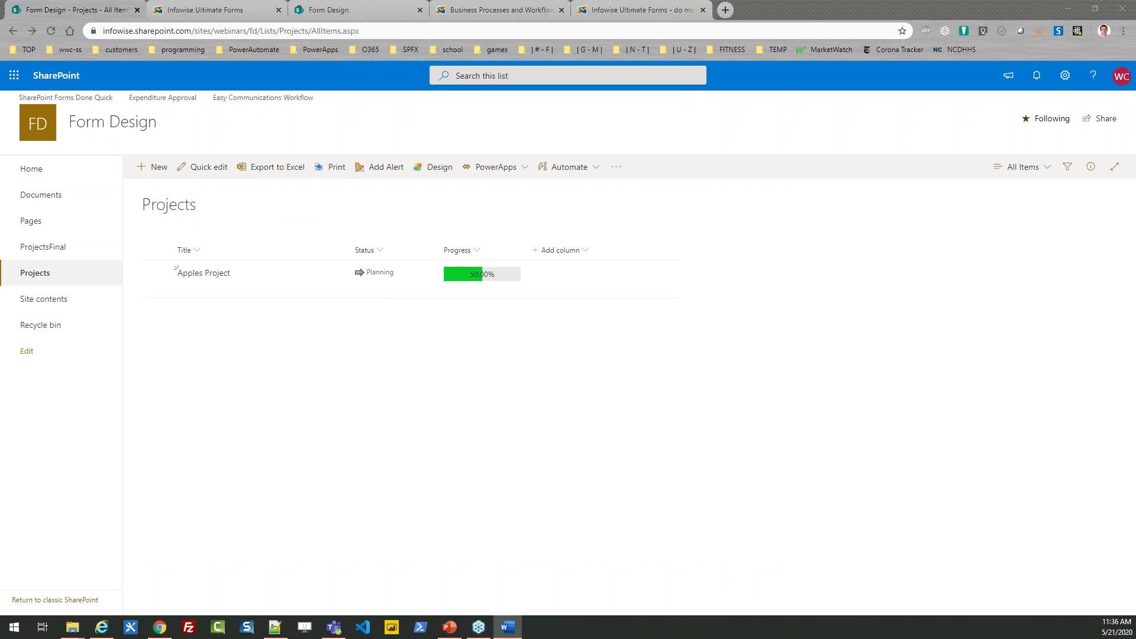
left_click(214, 9)
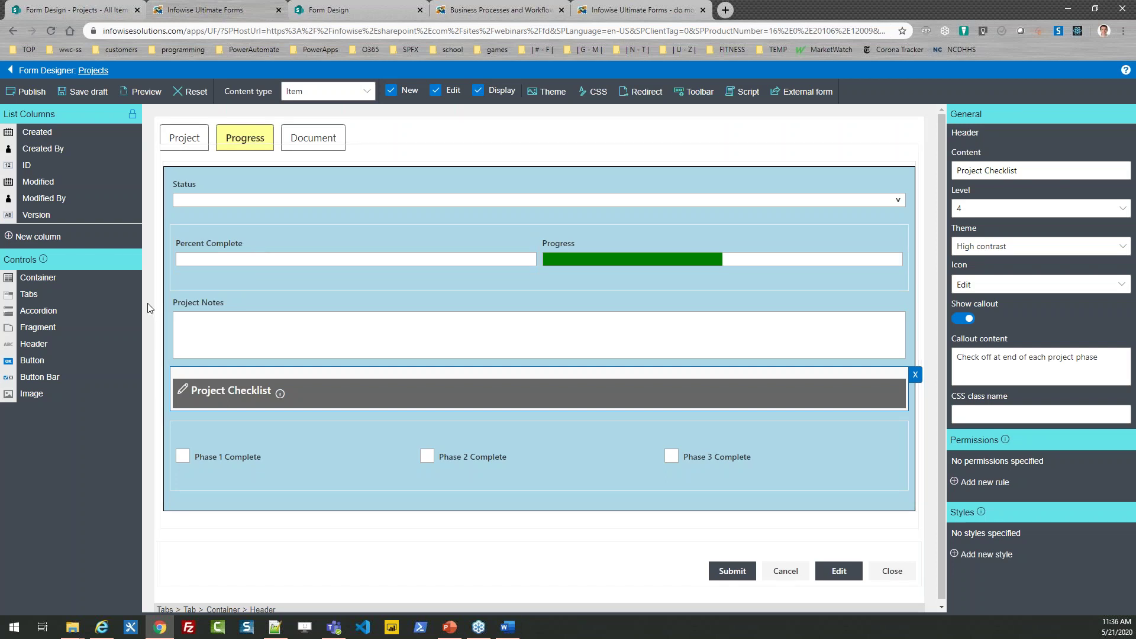
Step: Create a Signature column 'Project Sign Off' covering chosen columns, always shown expanded
left_click(38, 236)
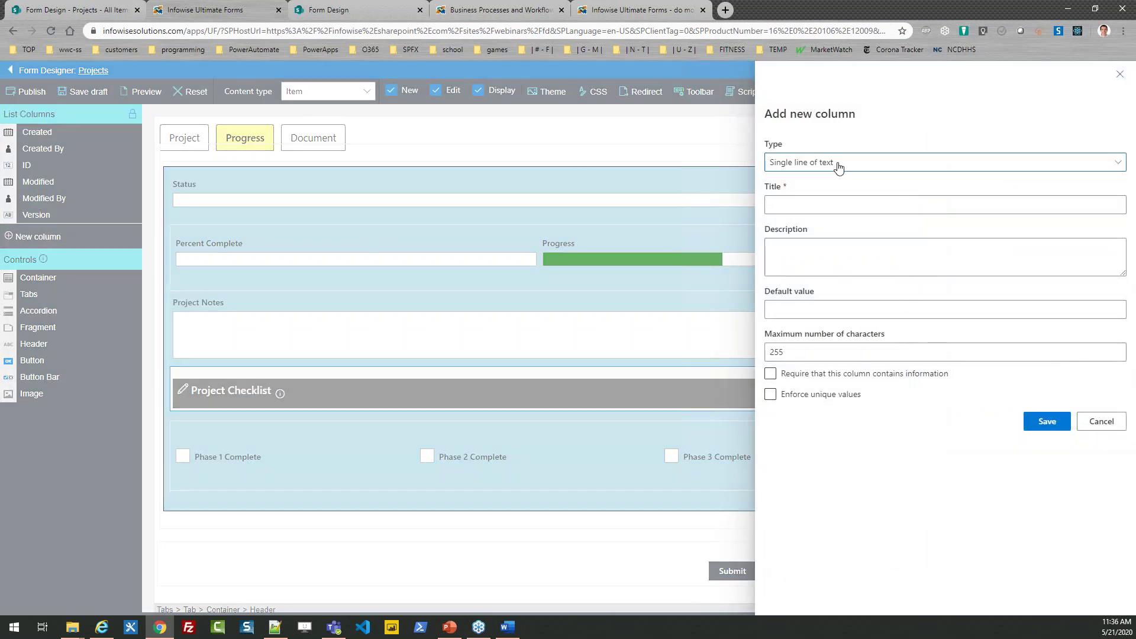
left_click(836, 164)
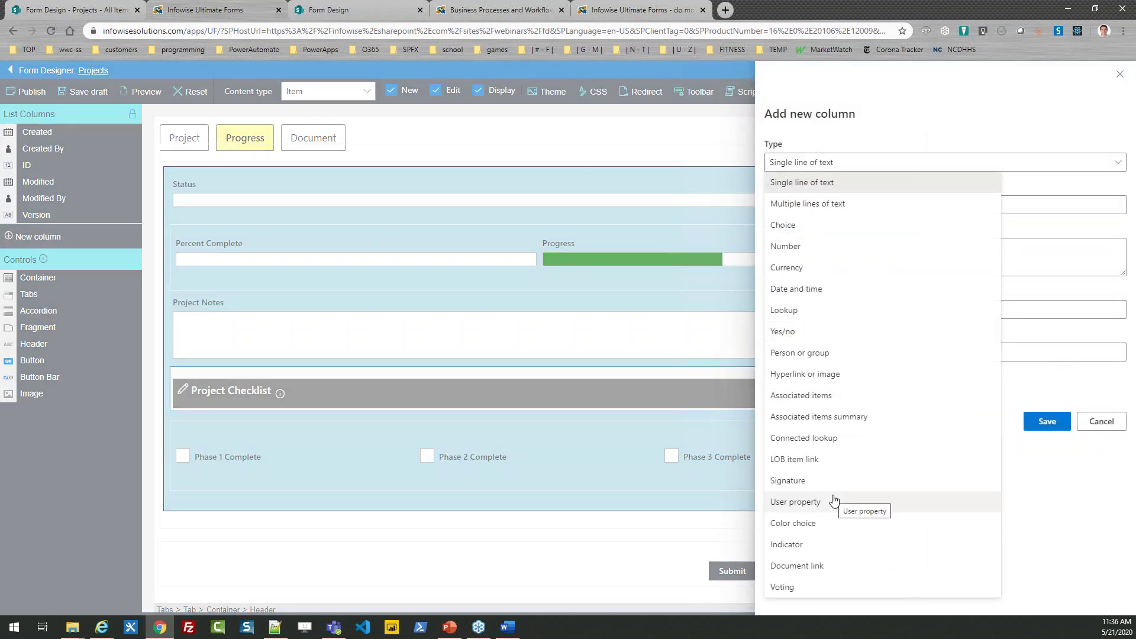
left_click(816, 480)
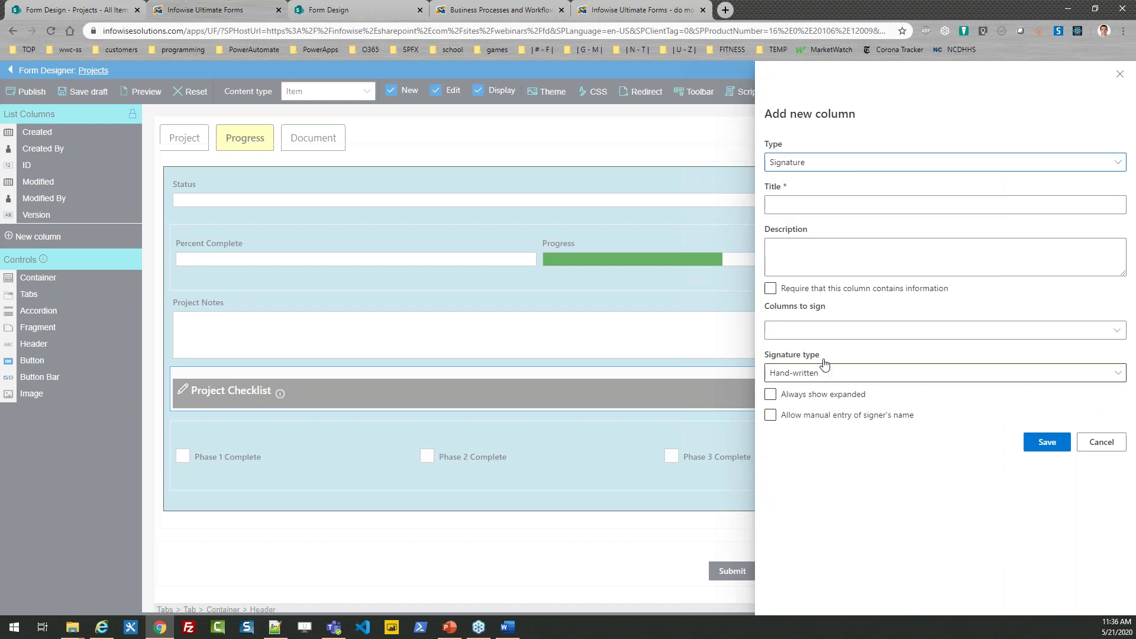
left_click(795, 205)
type("Proje")
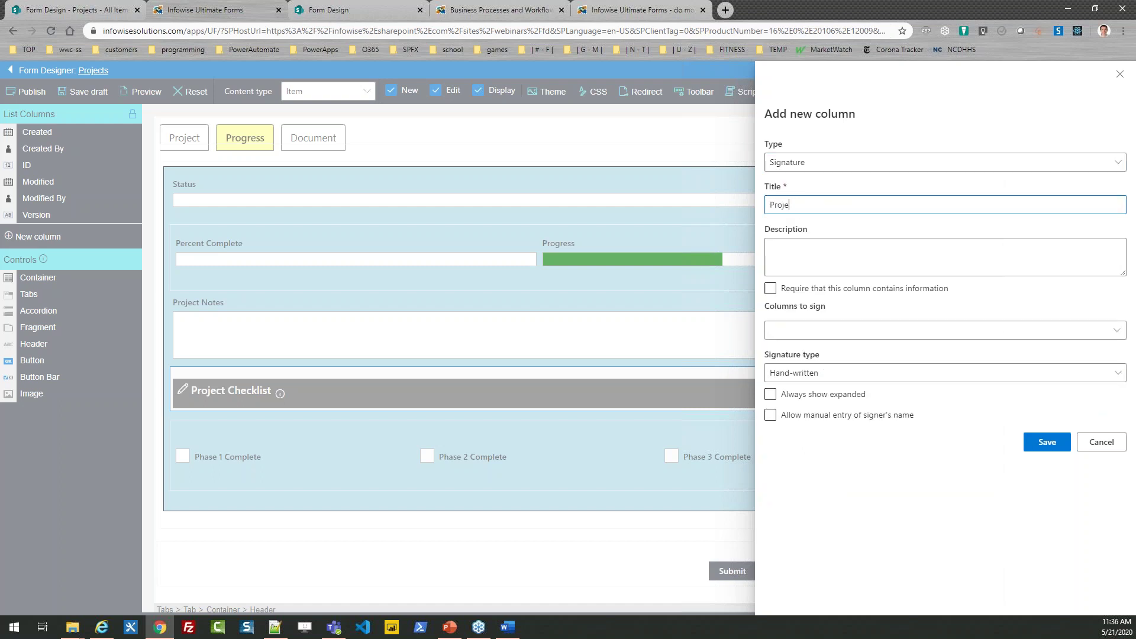
type("ct Sign Off")
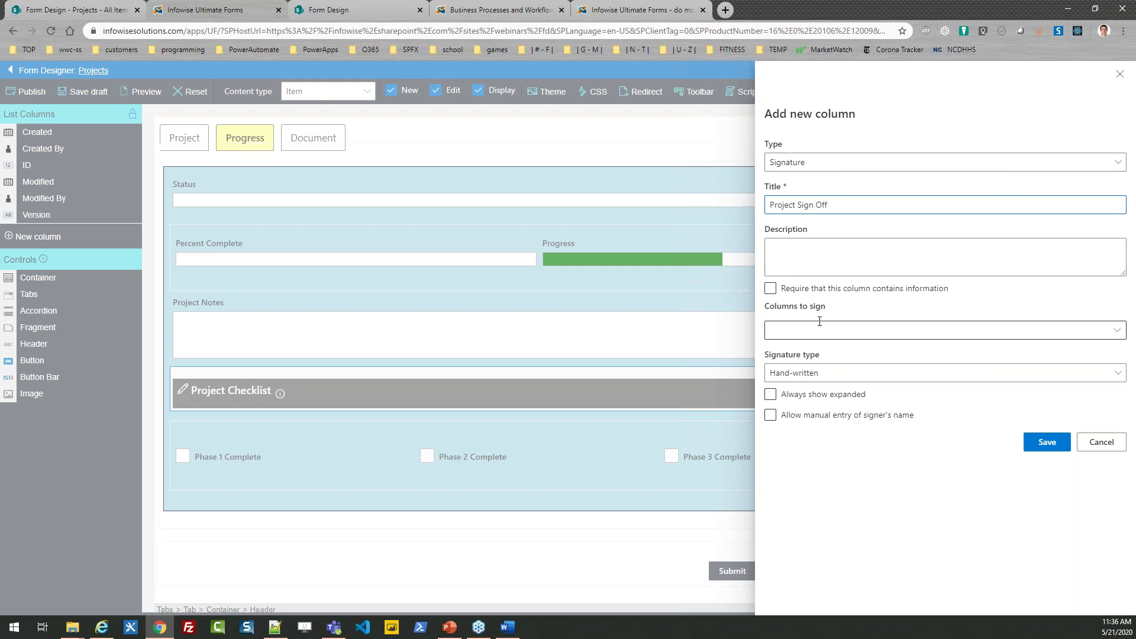
left_click(811, 330)
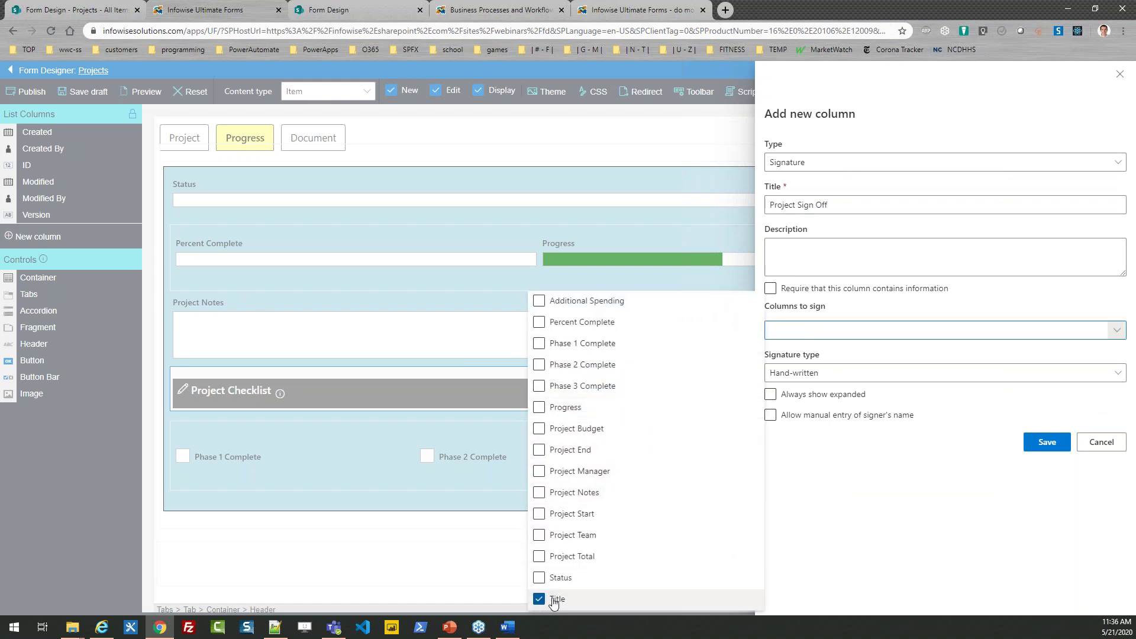
left_click(940, 561)
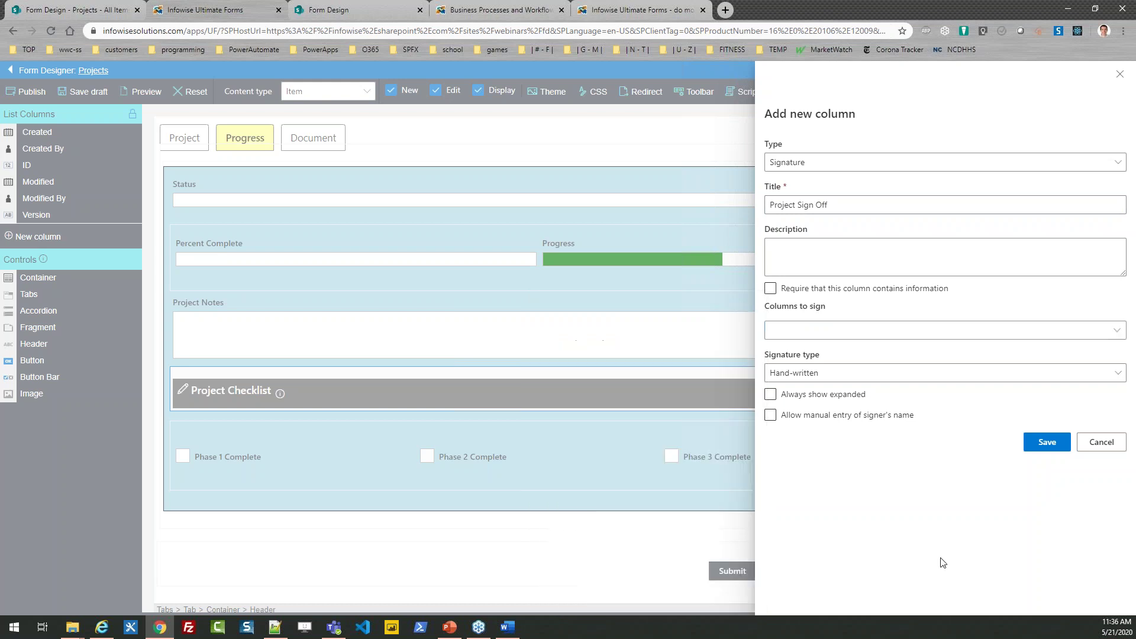
left_click(1117, 331)
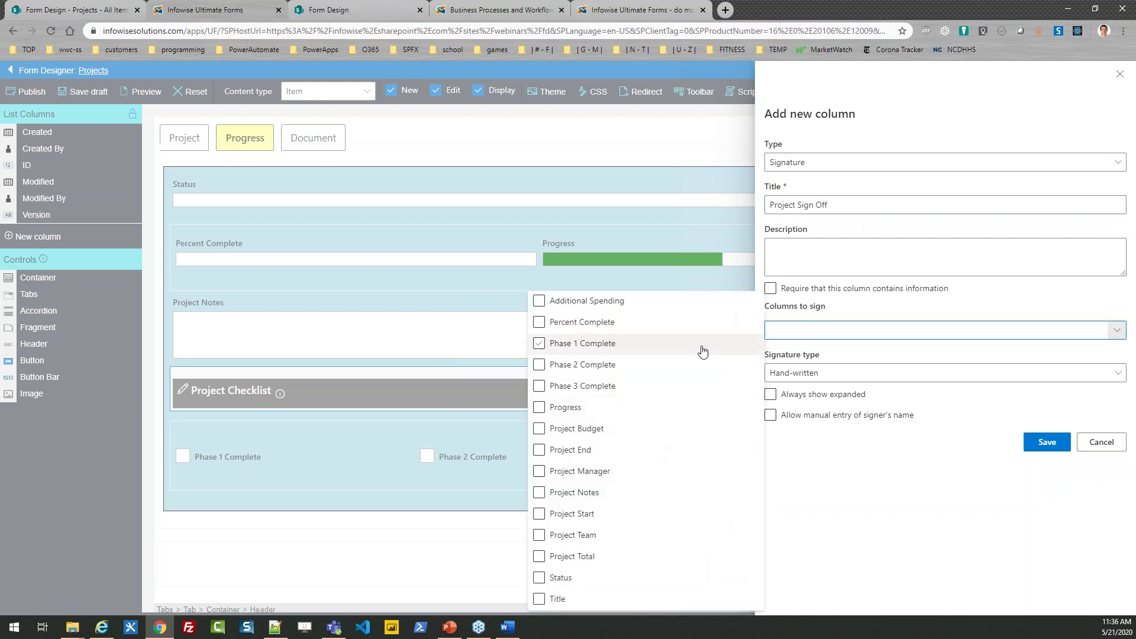
left_click(899, 328)
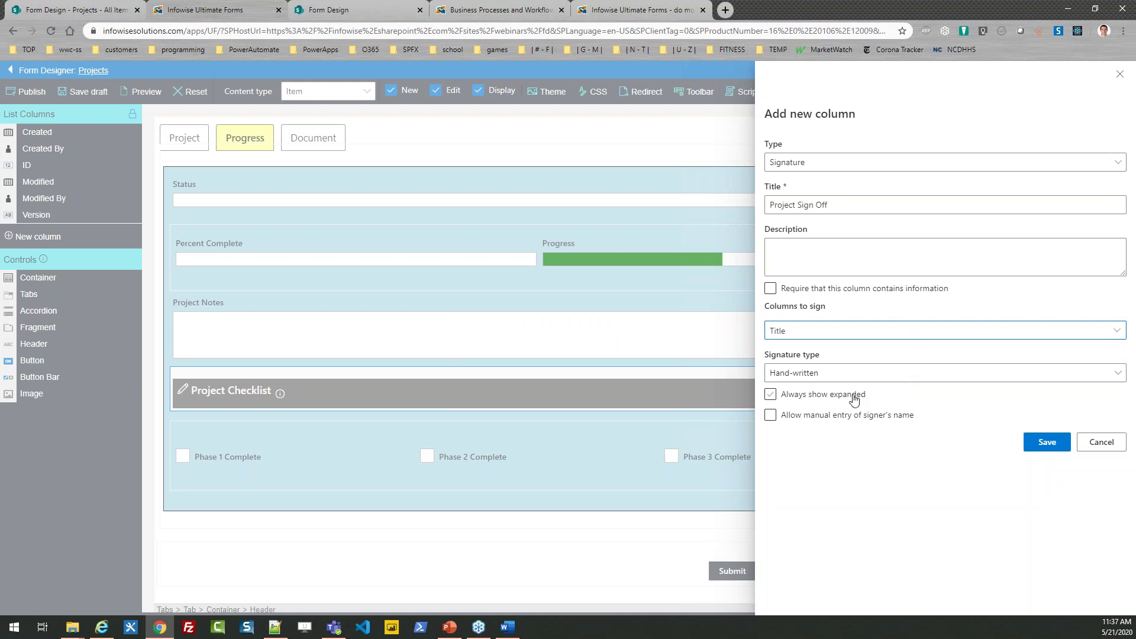
left_click(831, 396)
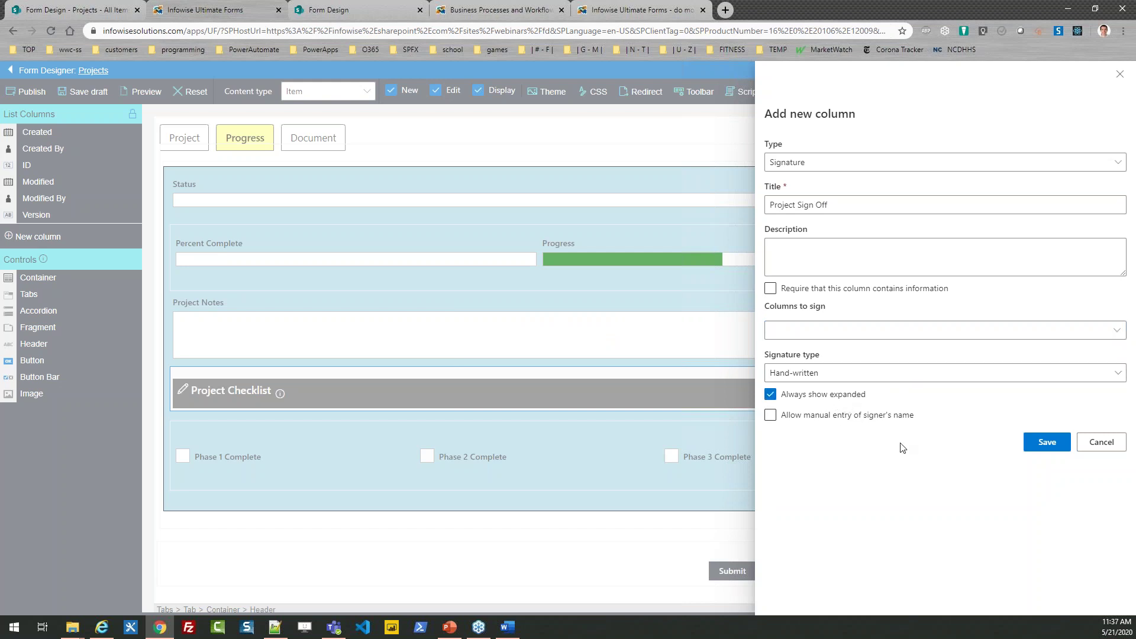
left_click(1046, 442)
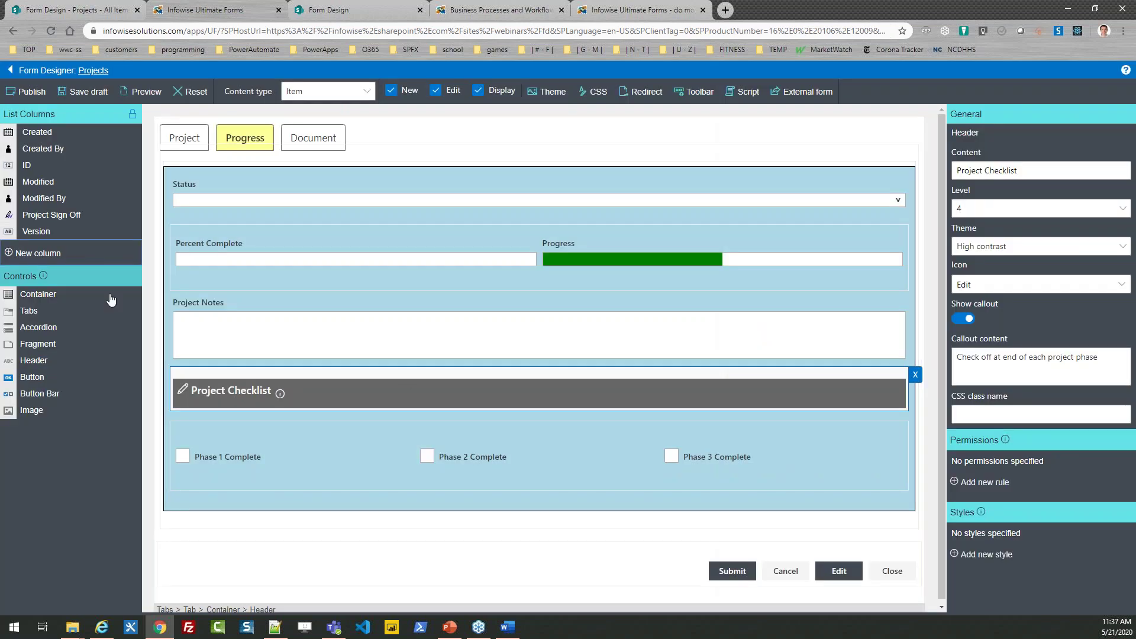
Step: Place Project Sign Off beneath the checklist container, then go to the Document tab
left_click_drag(65, 215, 236, 506)
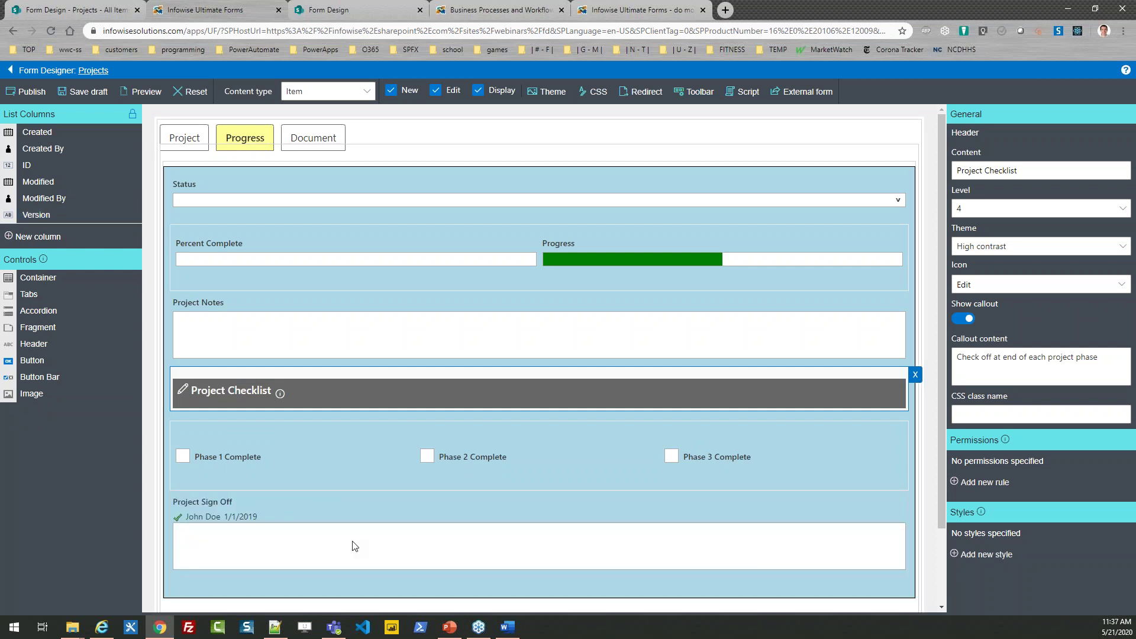
key("alt+Tab")
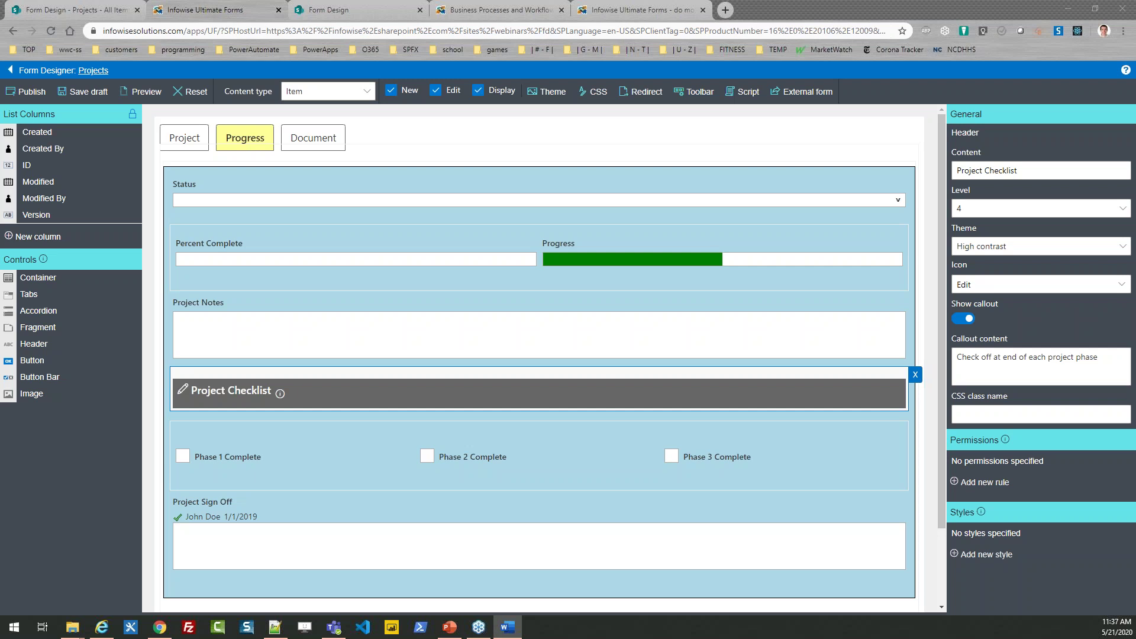
left_click(302, 141)
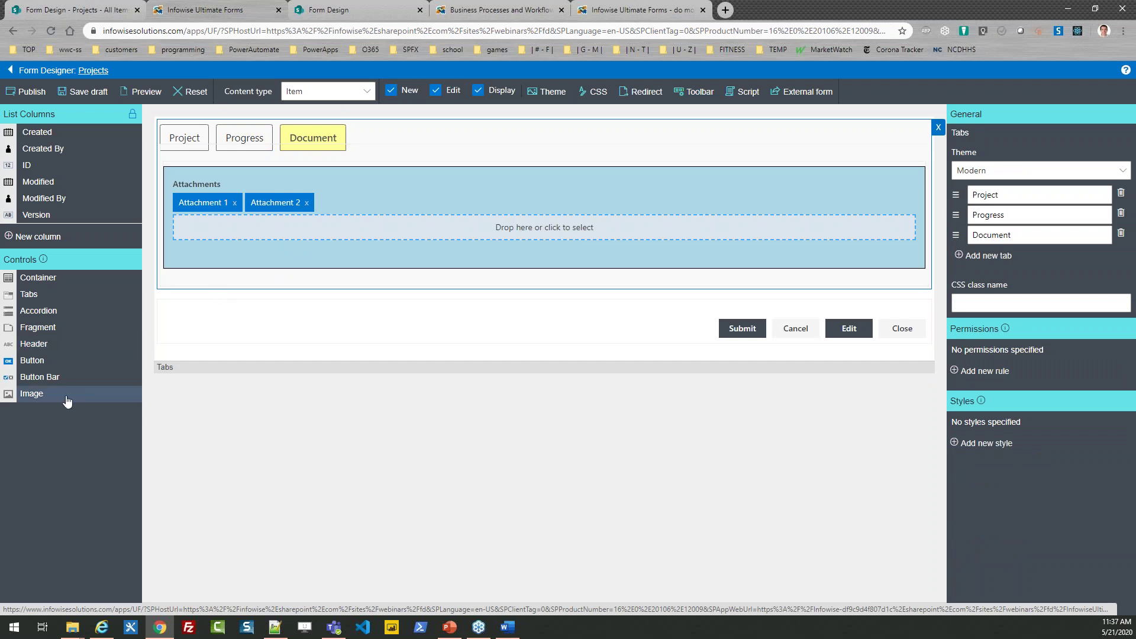
Step: Add an image of SiteAssets form-design-process.png under Attachments and publish the form
left_click_drag(36, 399, 305, 254)
left_click(211, 279)
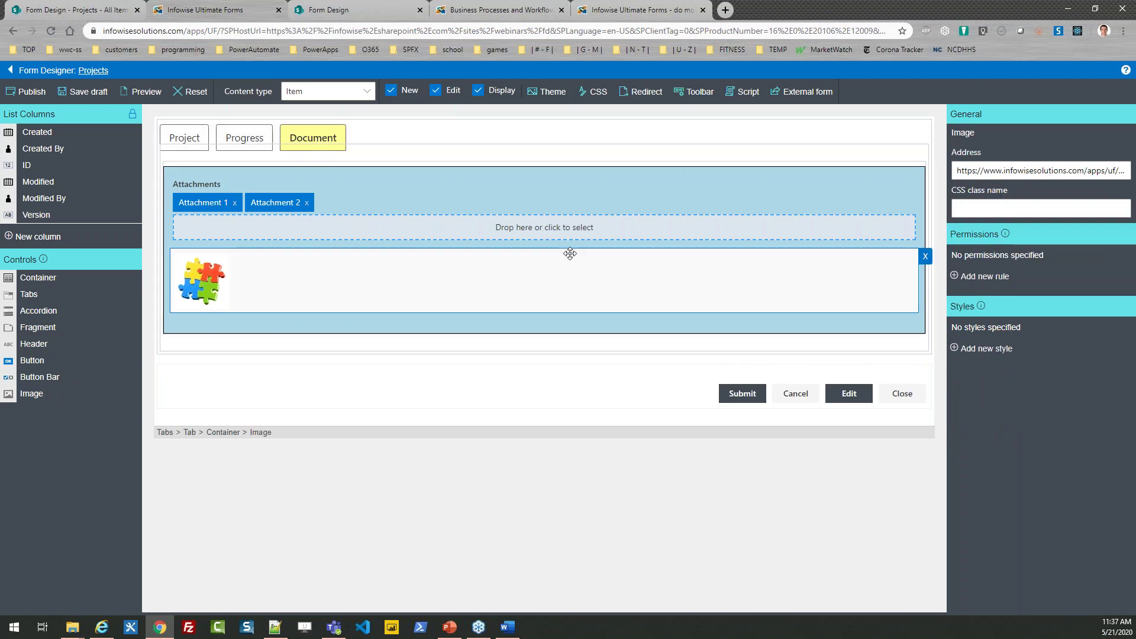
left_click(982, 172)
key("ctrl+a")
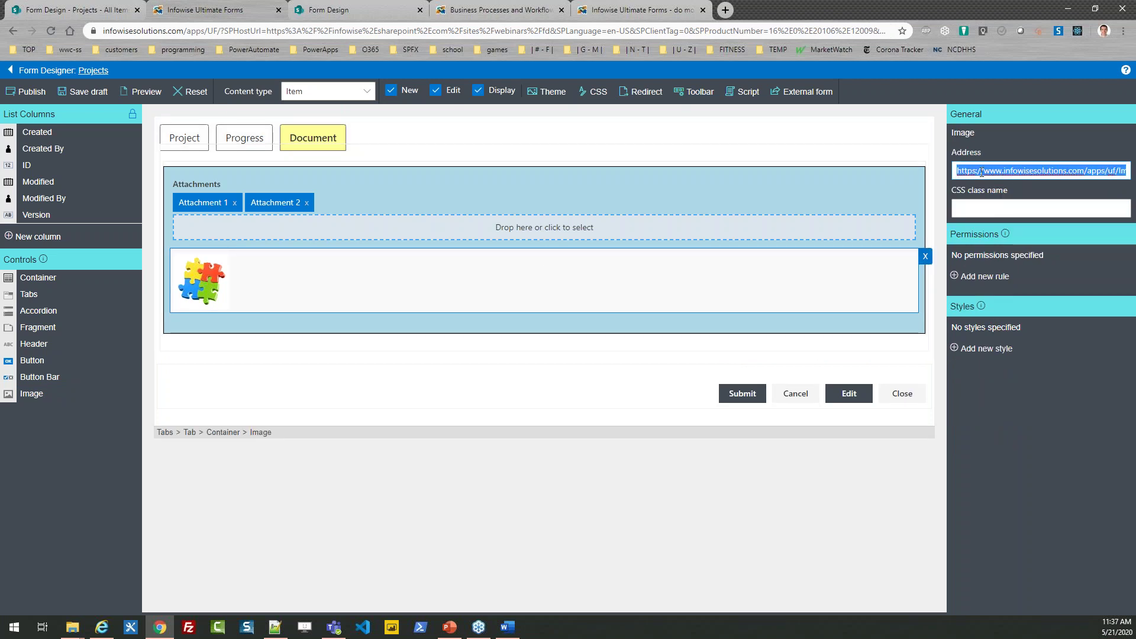
type("https://infowise.sharepoint.com/sites/webinars/fd/SiteAssets/form-design-process.png")
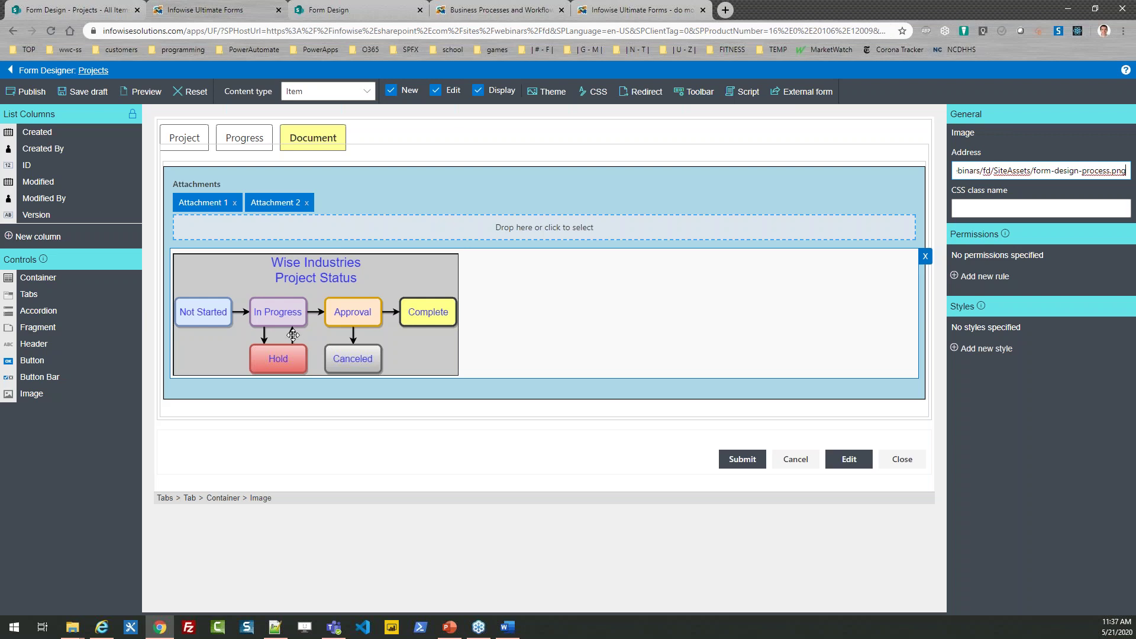
left_click(26, 91)
left_click(550, 368)
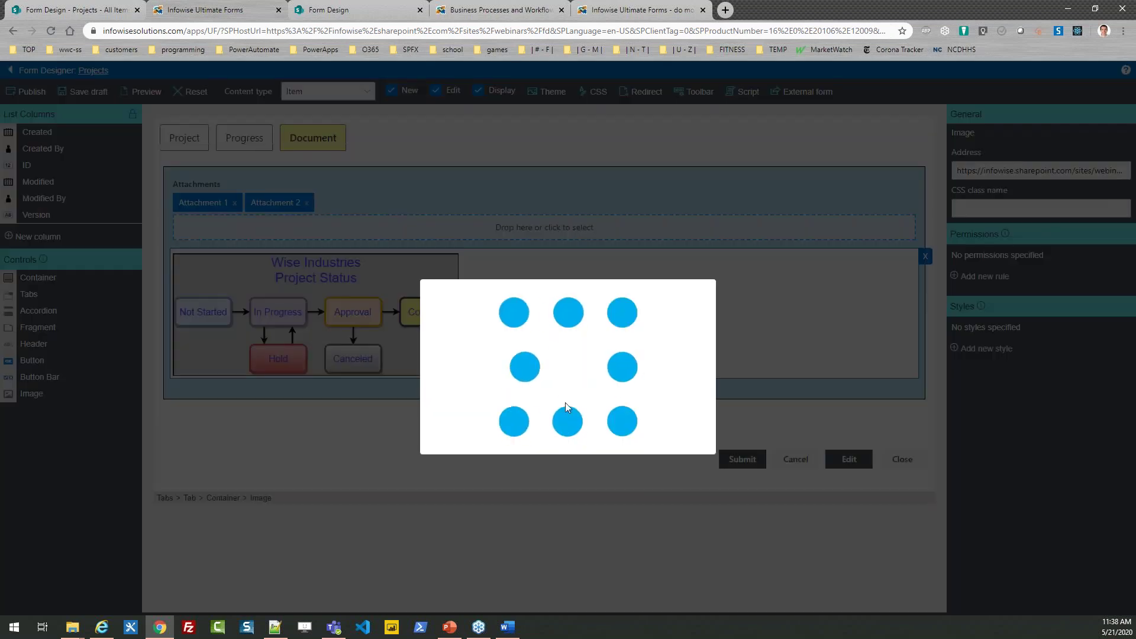
Step: Open Apples Project for editing on its Progress tab
left_click(680, 355)
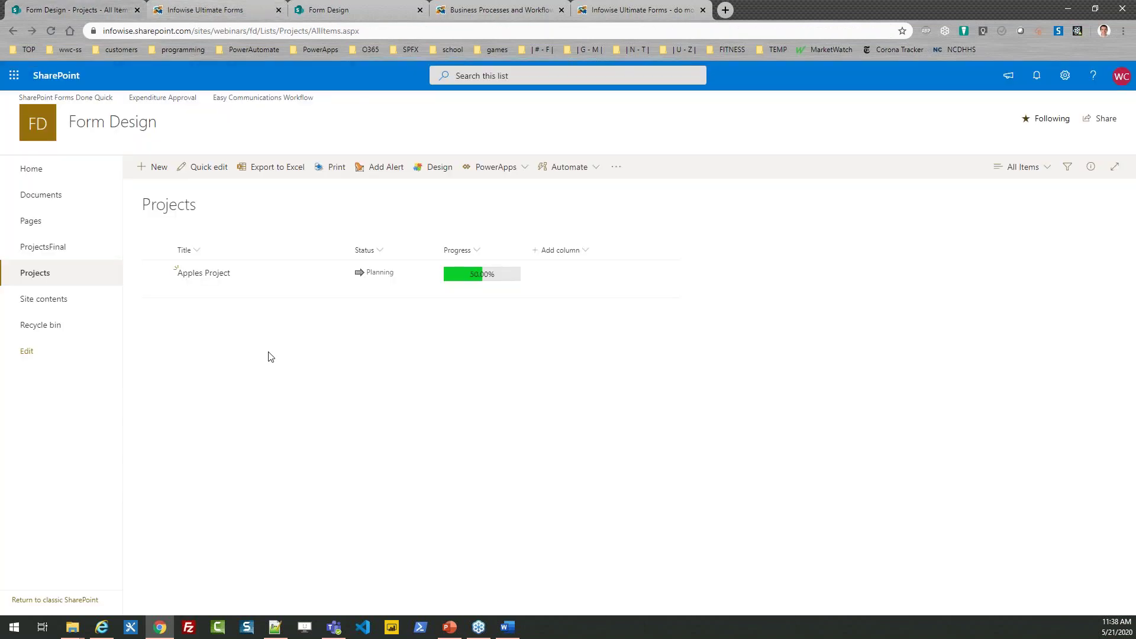
left_click(157, 272)
left_click(154, 167)
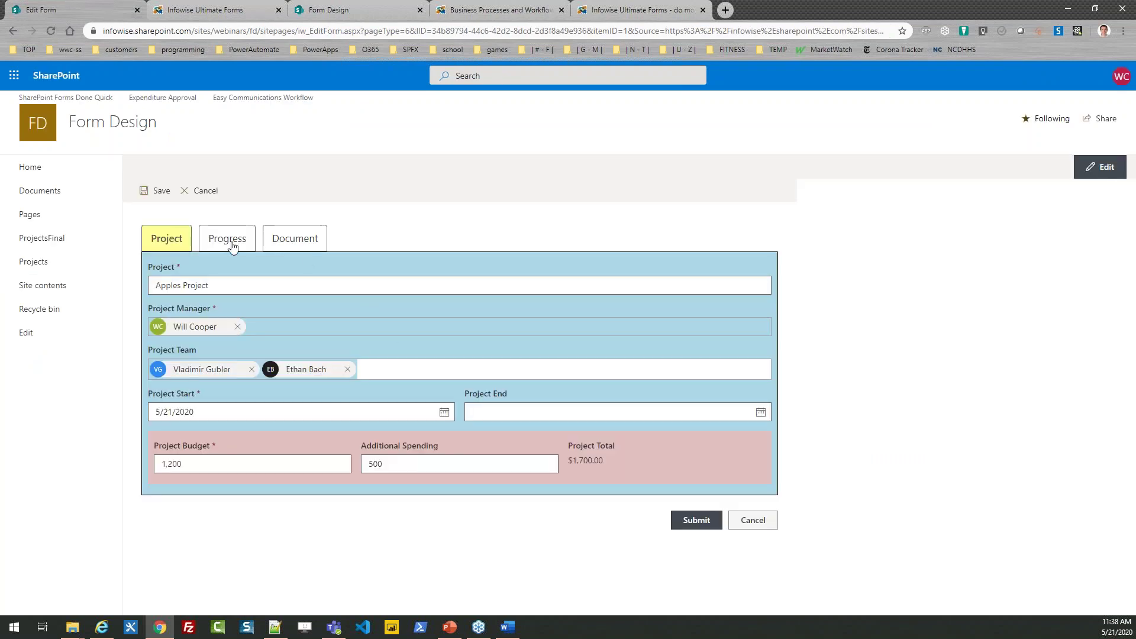
left_click(234, 245)
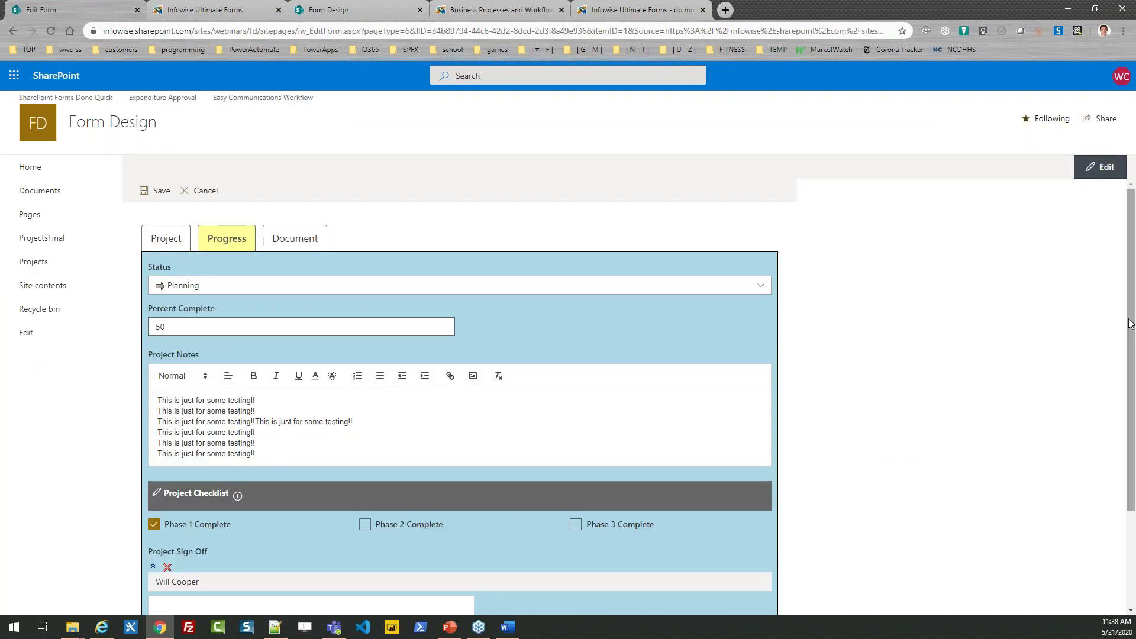
Step: Draw initials in the Project Sign Off pad, review the Document tab, and submit
scroll(429, 482, "down", 2)
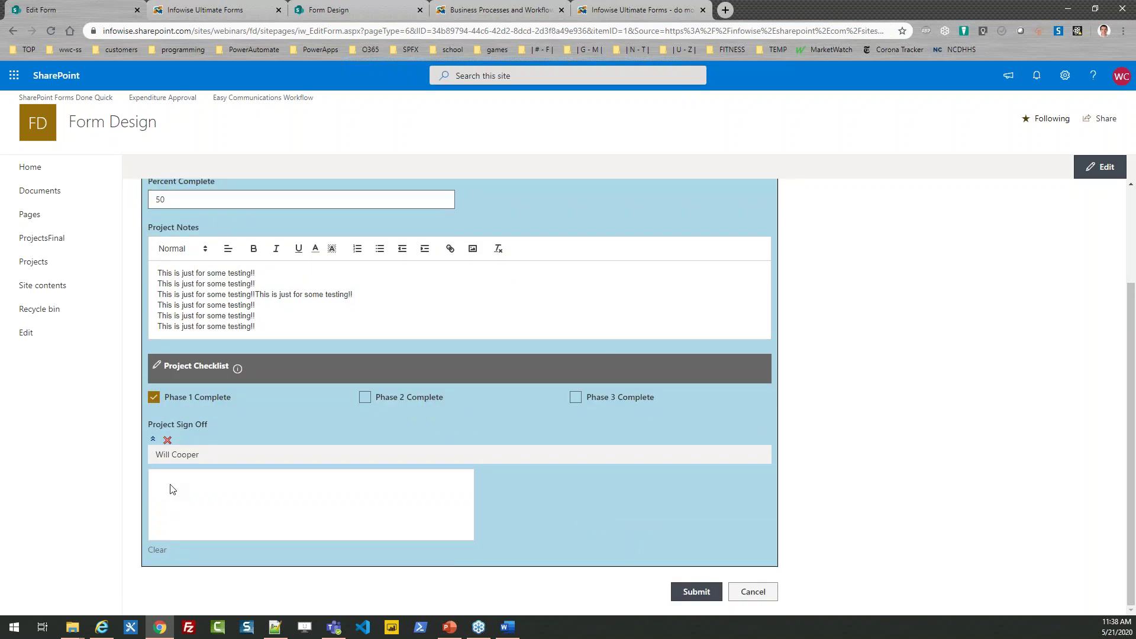
mouse_move(171, 481)
left_mouse_down()
mouse_move(168, 521)
mouse_move(187, 508)
mouse_move(222, 511)
mouse_move(232, 486)
left_mouse_up()
mouse_move(313, 483)
left_mouse_down()
mouse_move(287, 488)
mouse_move(304, 525)
mouse_move(319, 519)
left_mouse_up()
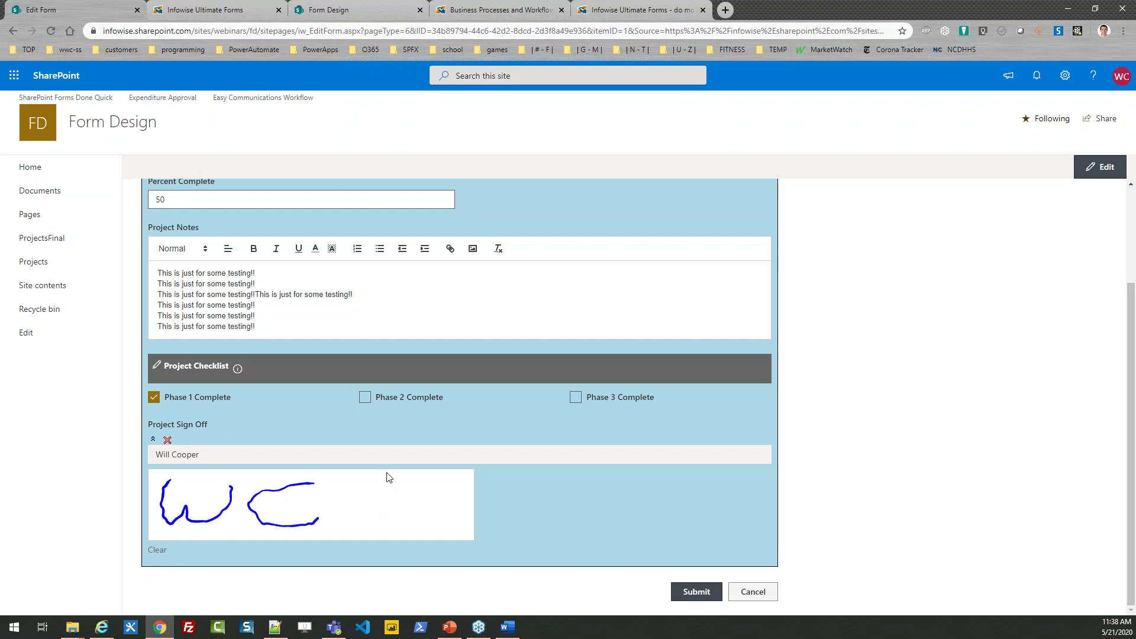
left_click_drag(1124, 414, 1124, 337)
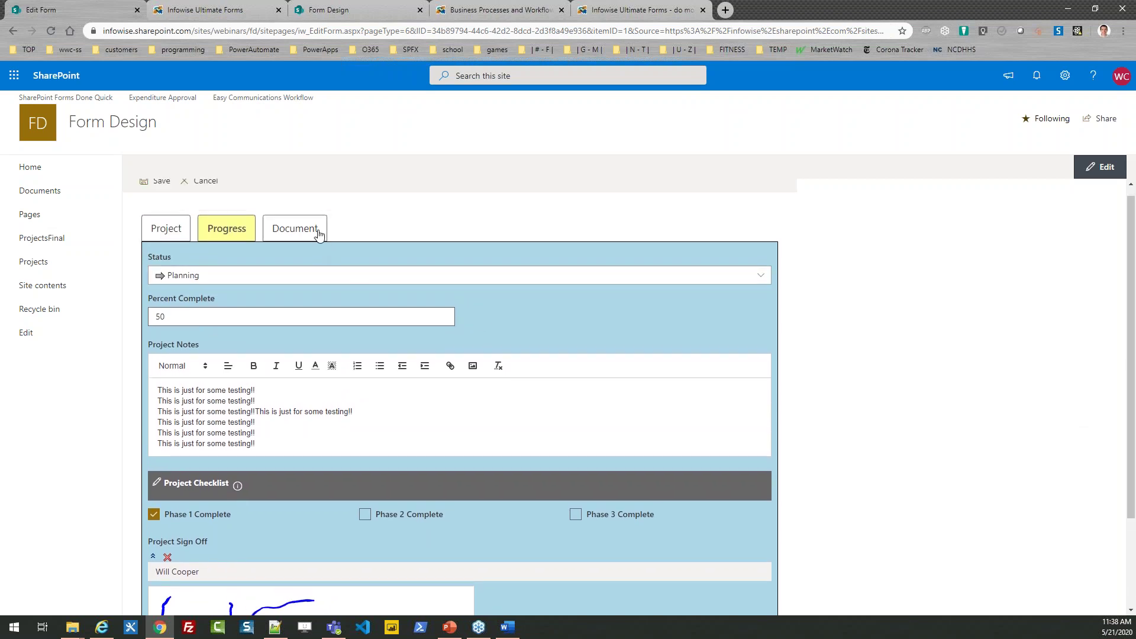
left_click(296, 226)
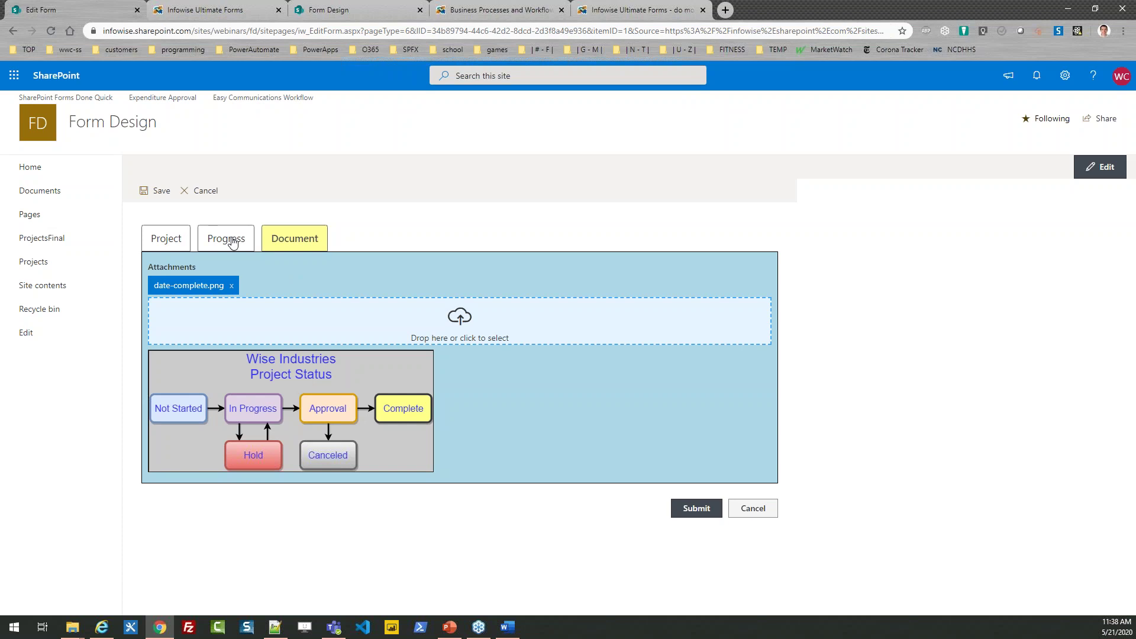
left_click(690, 510)
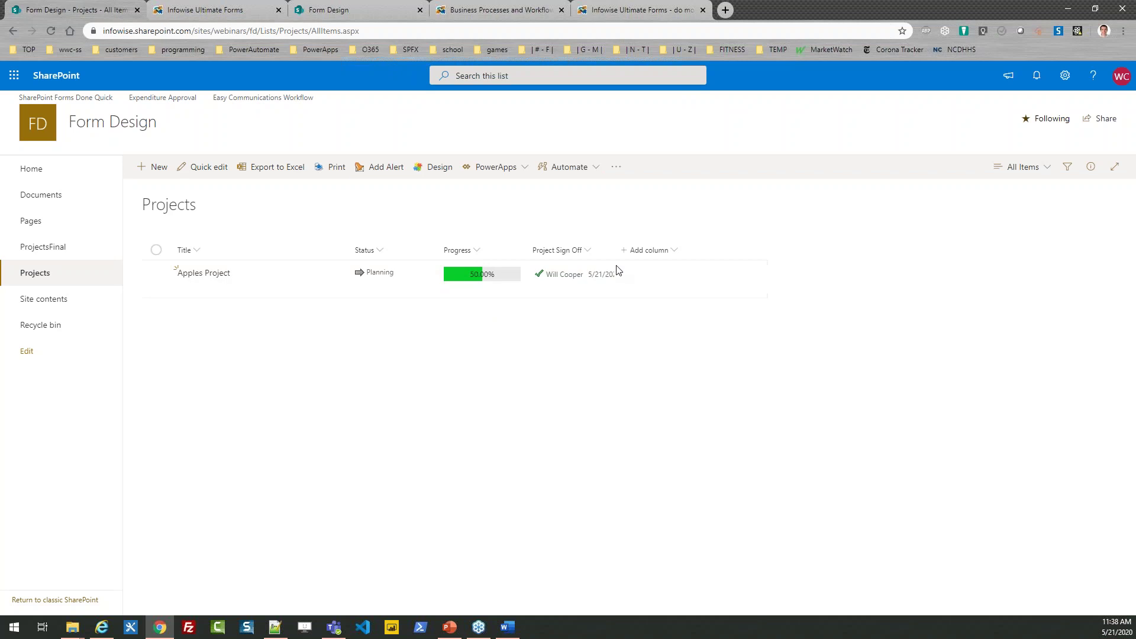
Step: Widen the Project Sign Off column to show full dates, then return to the Infowise designer
left_click_drag(615, 254, 663, 256)
left_click(220, 9)
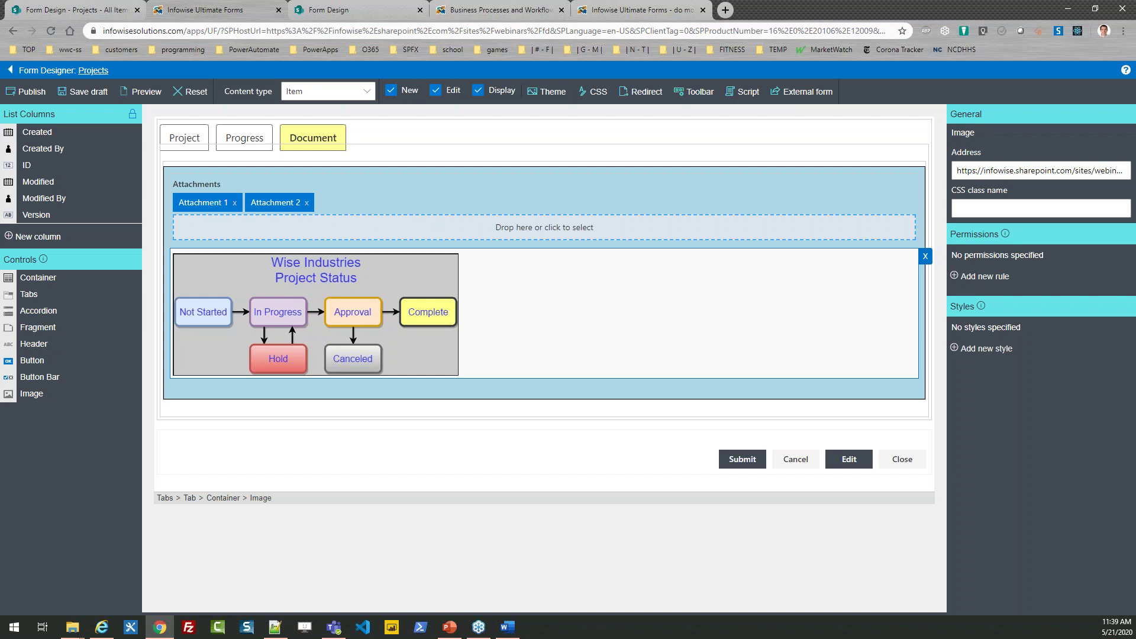
Step: Show the designer's Project tab and select the Project (Title) field to view its properties
left_click(193, 142)
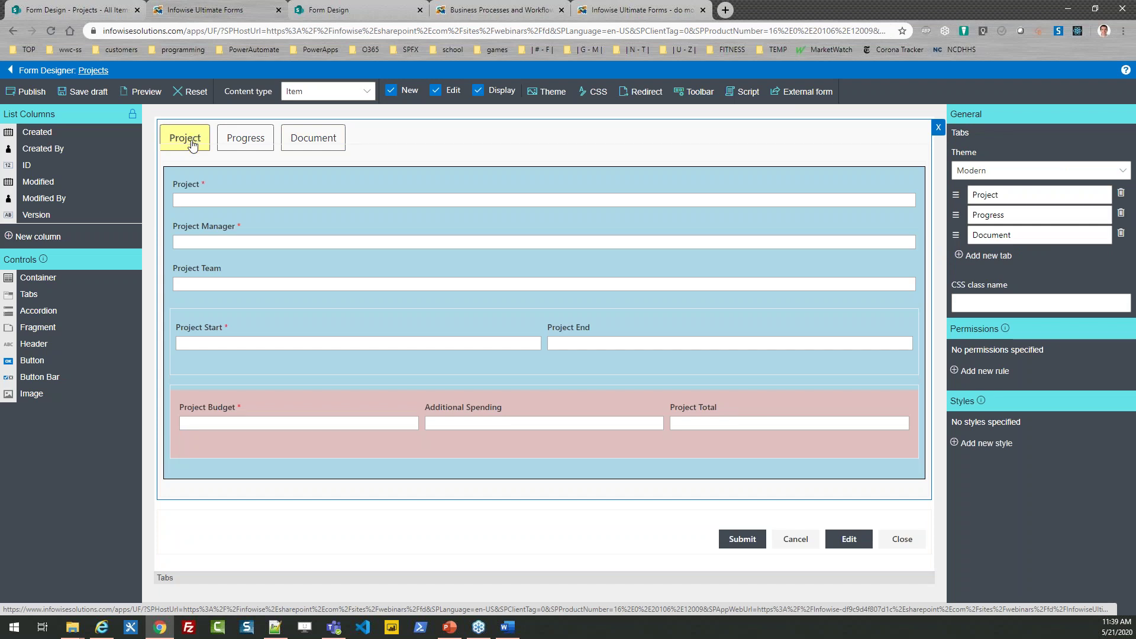
left_click(228, 187)
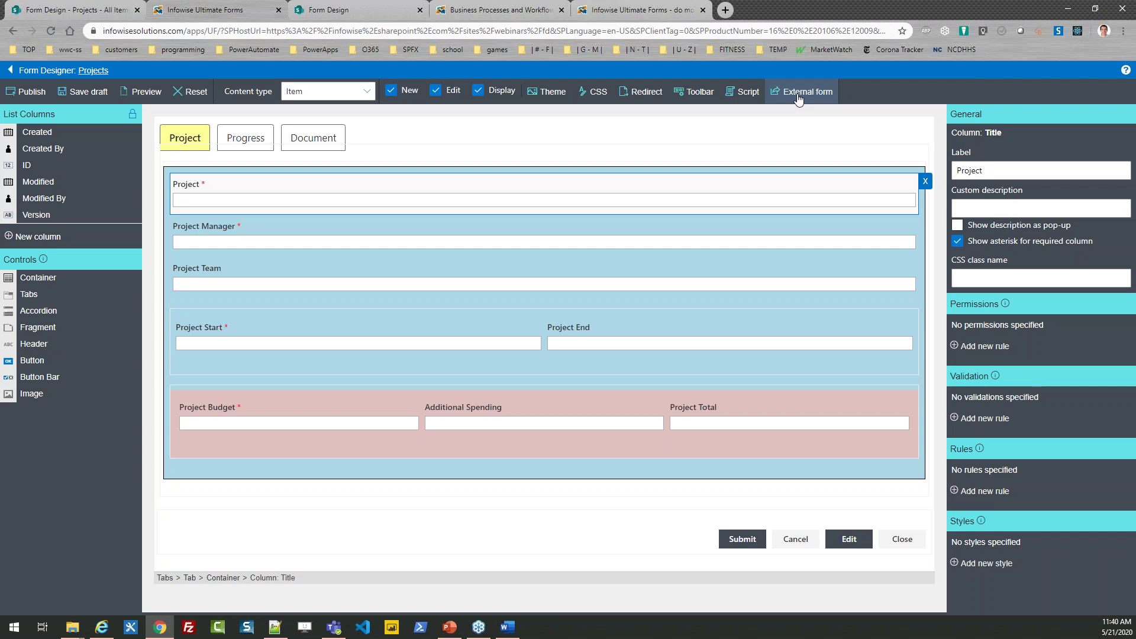
Step: Allow anonymous external users on the external form, then return to the Ultimate Forms home
left_click(815, 96)
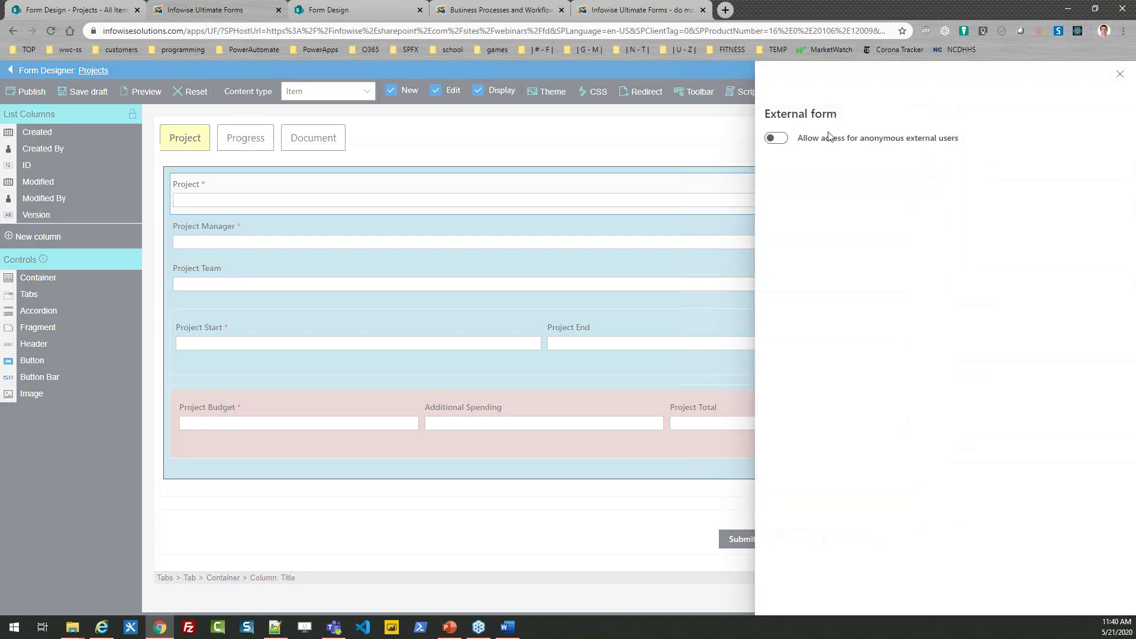
left_click(776, 137)
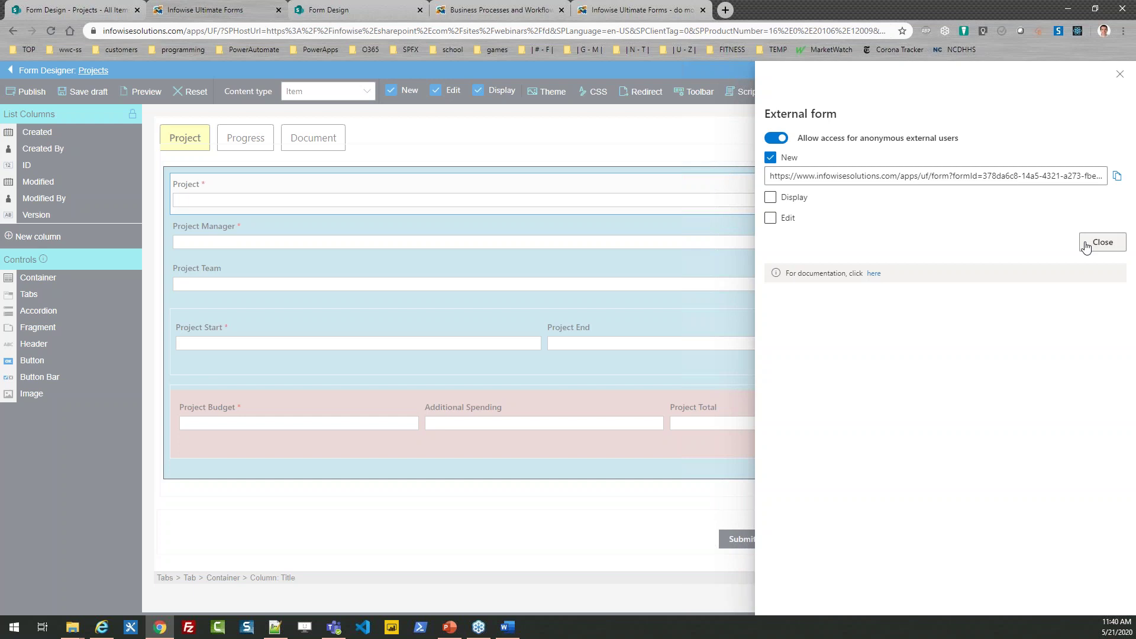
left_click(1087, 245)
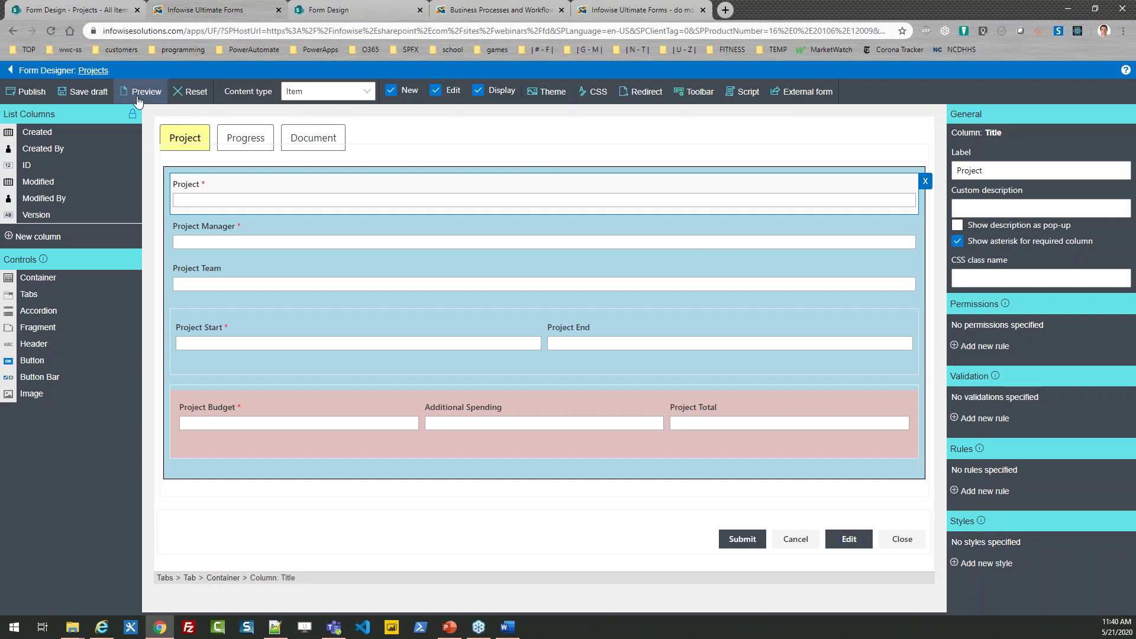
left_click(13, 72)
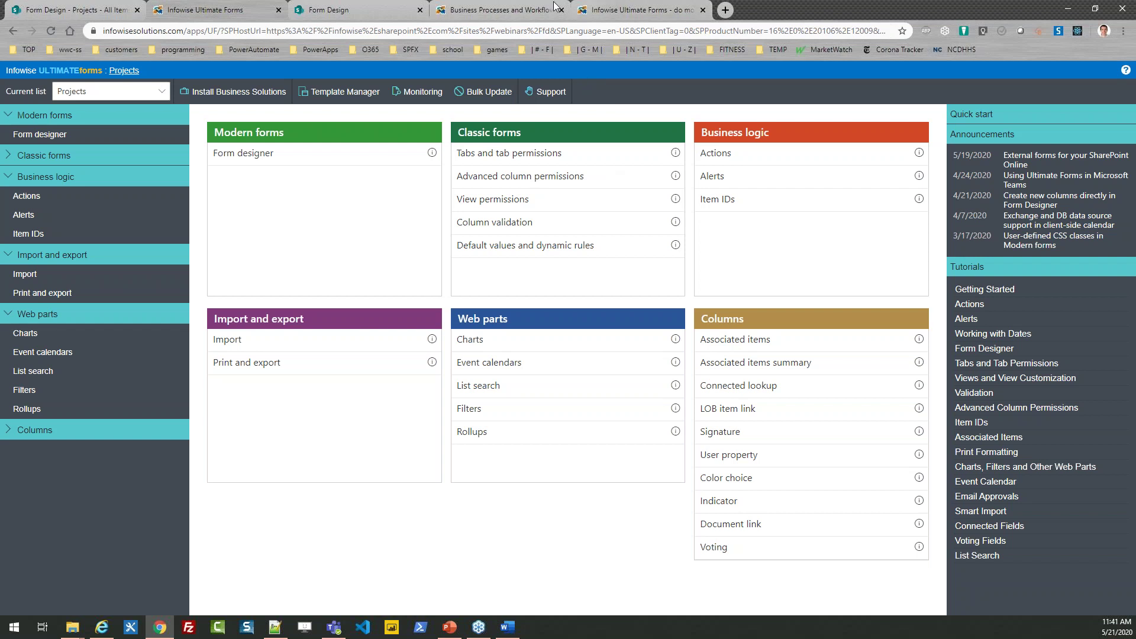
Step: Go to the infowisesolutions.com home page and open its Quick Start page
left_click(513, 10)
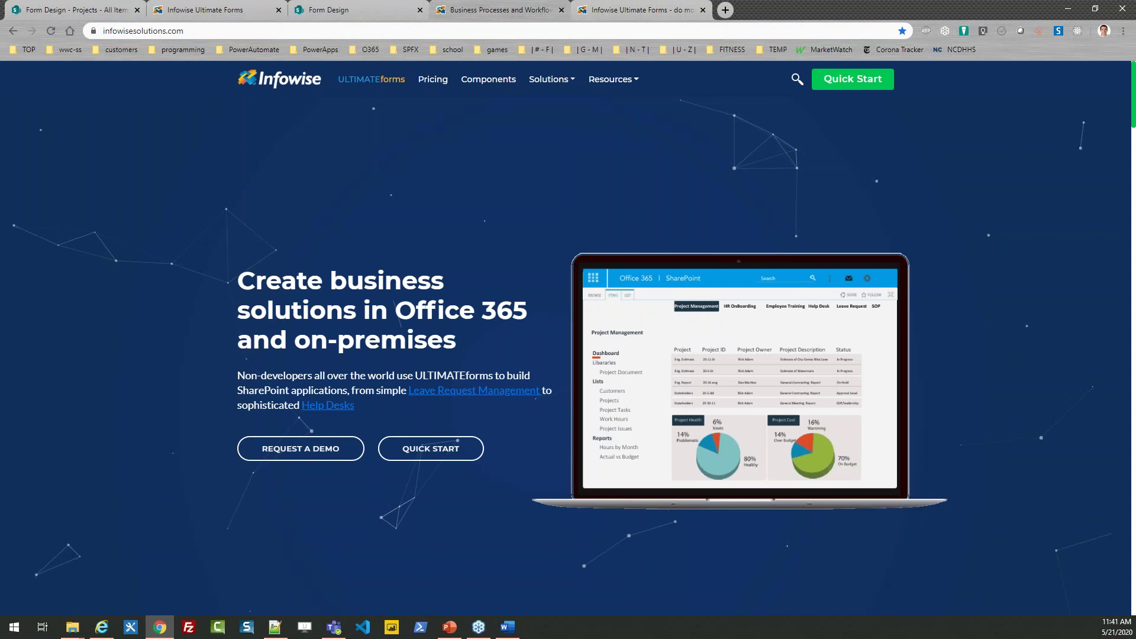
left_click(616, 10)
left_click(517, 10)
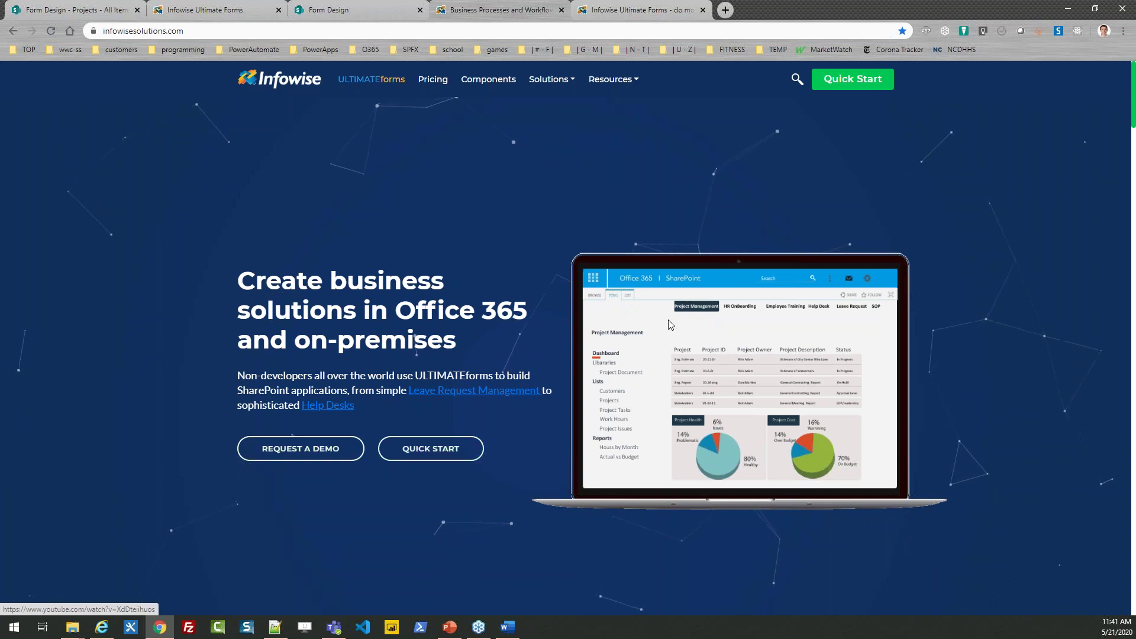
left_click(851, 81)
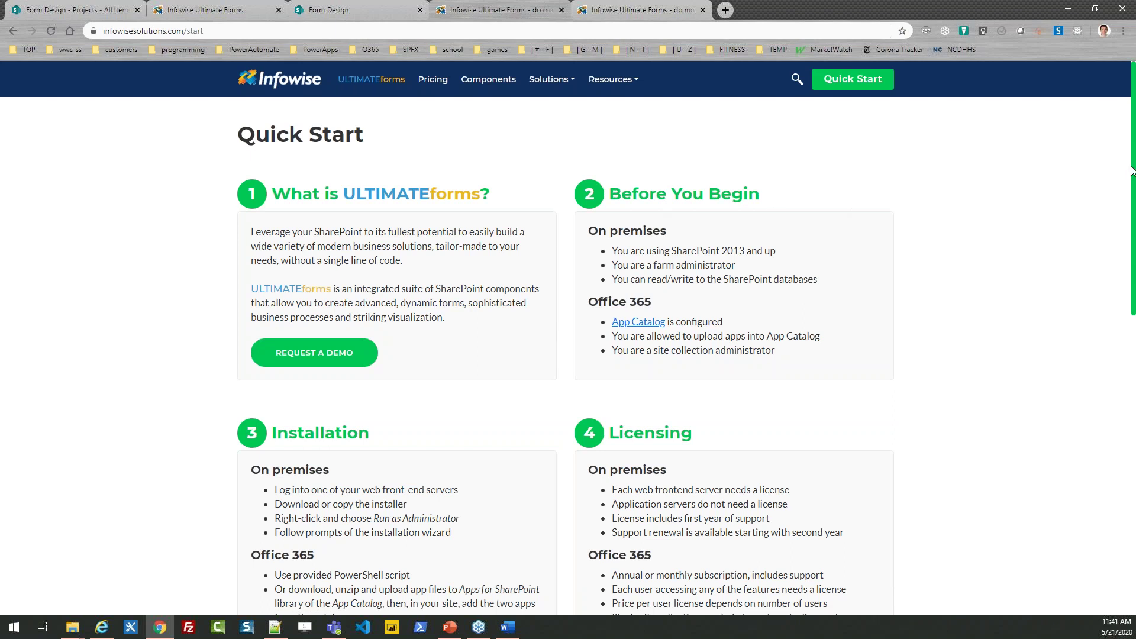
left_click_drag(1133, 170, 1134, 251)
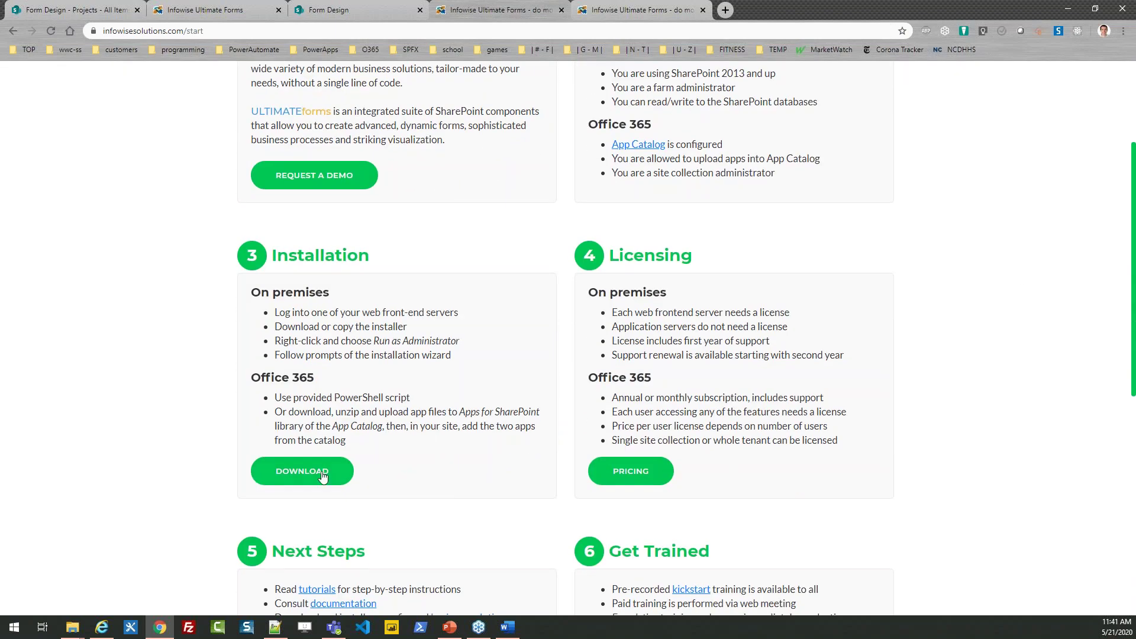
left_click(302, 473)
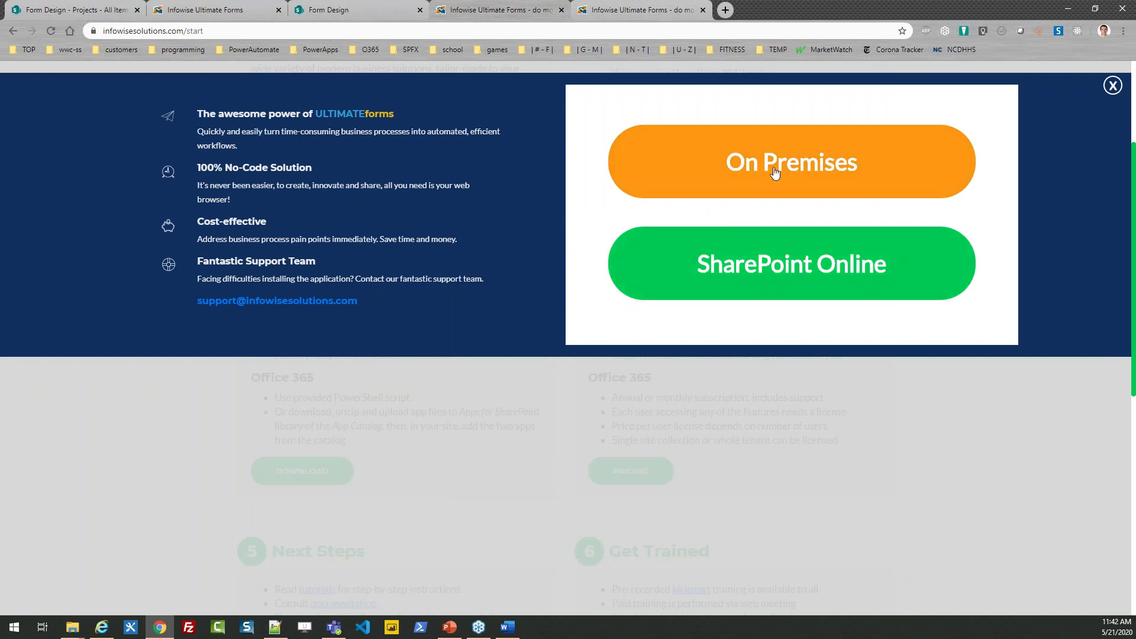
left_click(792, 255)
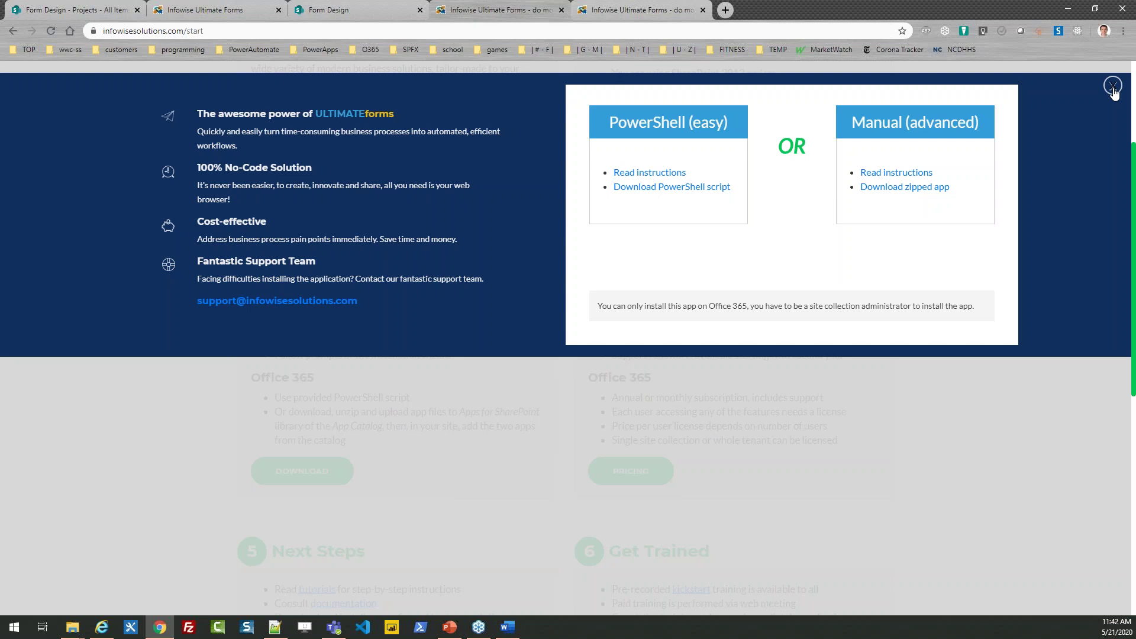
left_click(1113, 87)
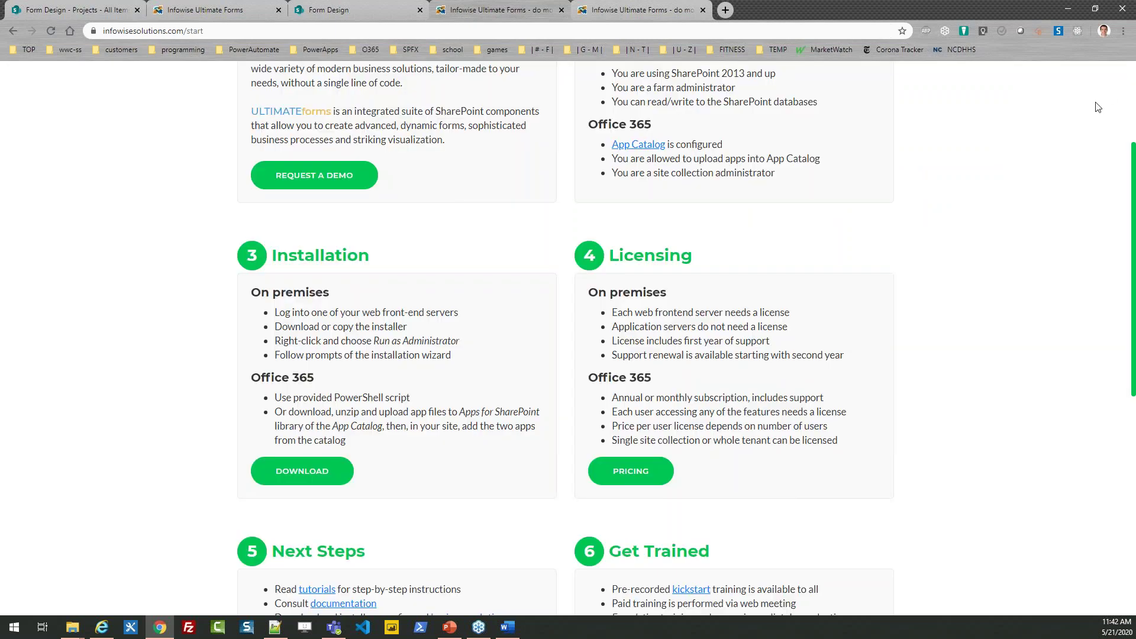
scroll(787, 118, "up", 3)
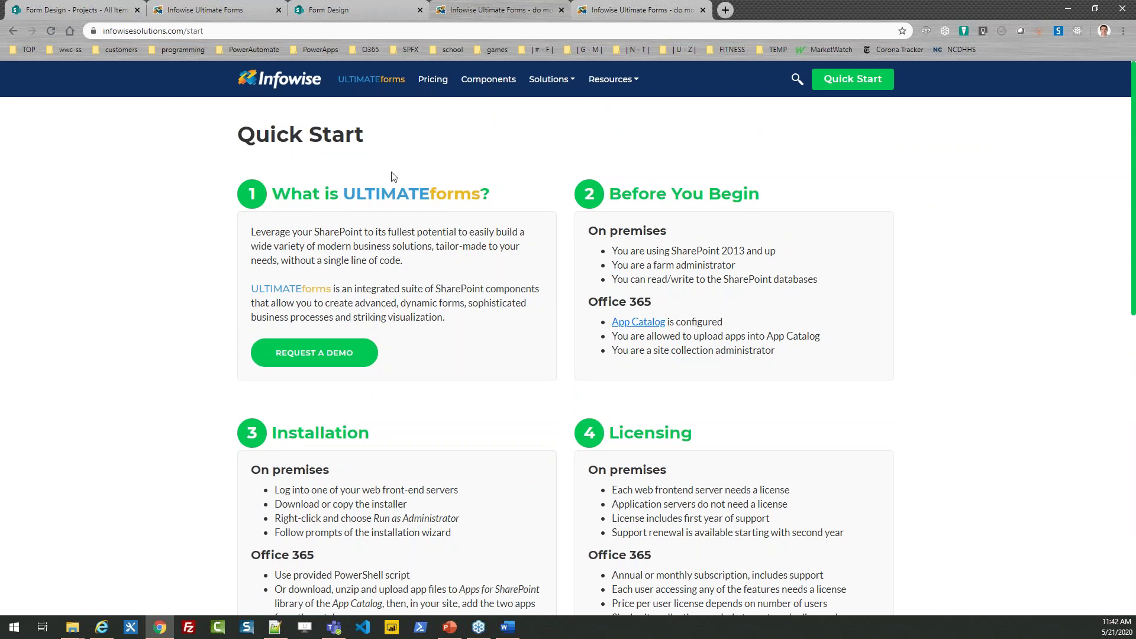
Step: Back in the Ultimate Forms app, open Install Business Solutions to browse preconfigured solutions
left_click(0, 296)
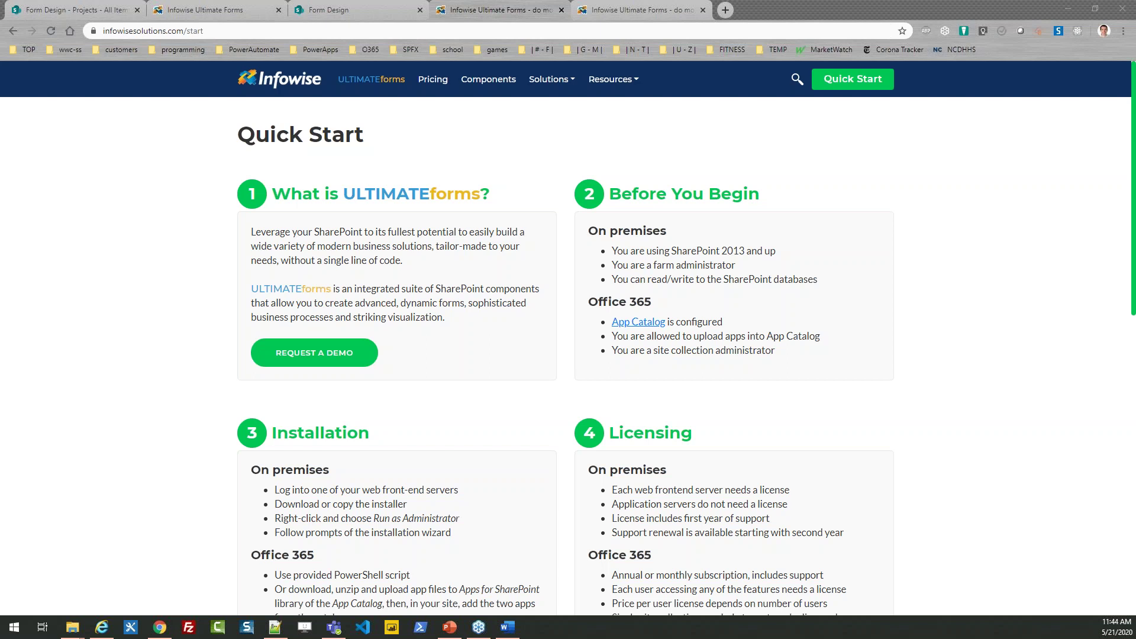
left_click(247, 10)
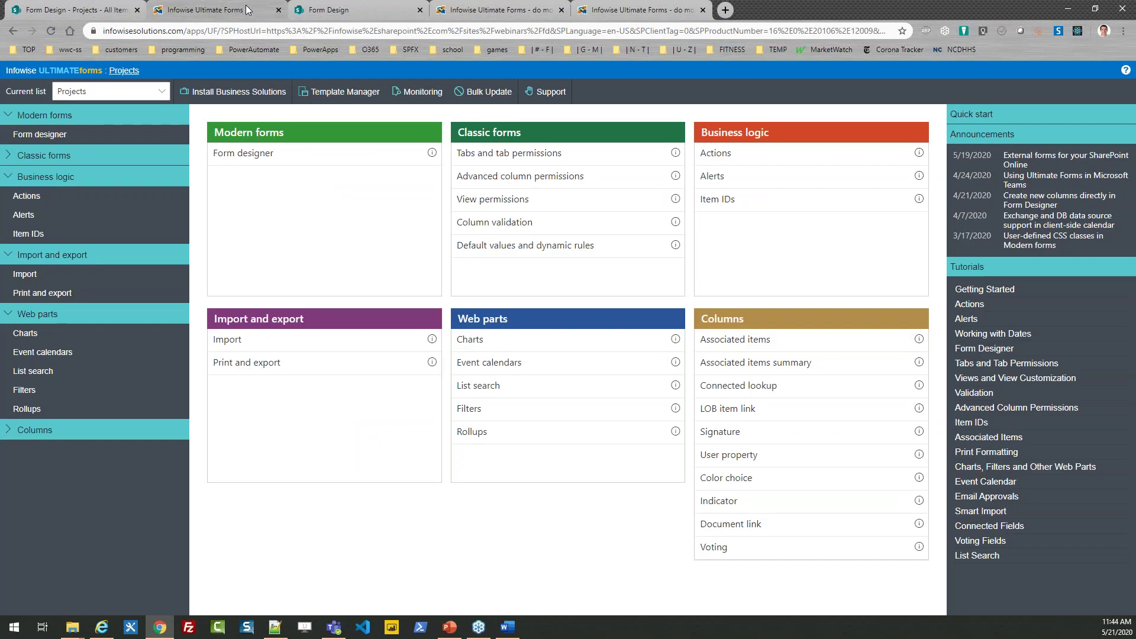
left_click(258, 98)
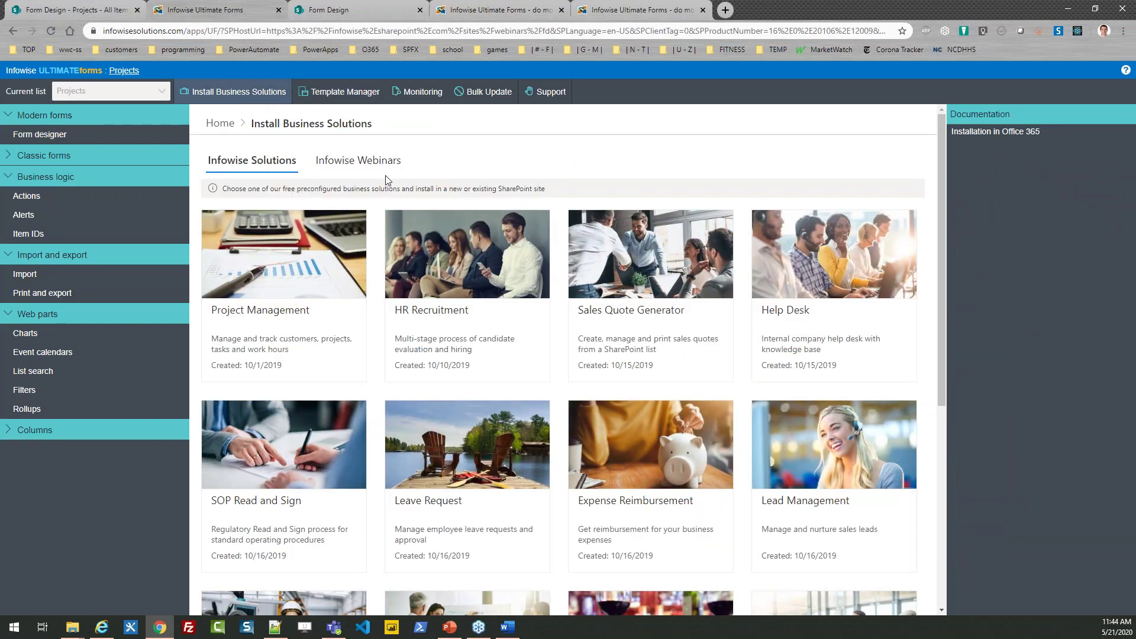